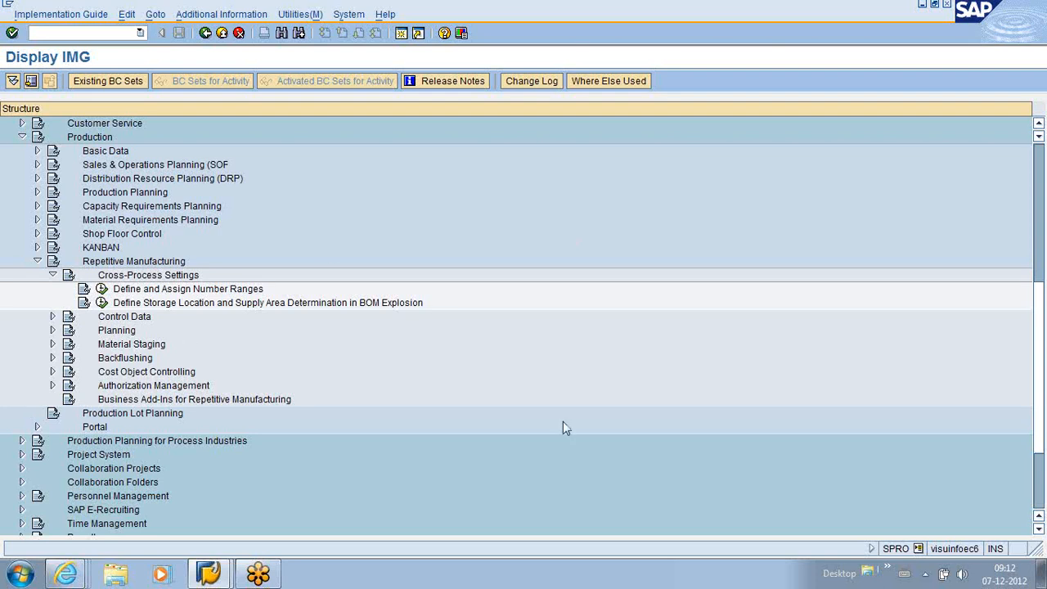
Open a new session and start the Stock/Requirements List transaction MD04
click(209, 573)
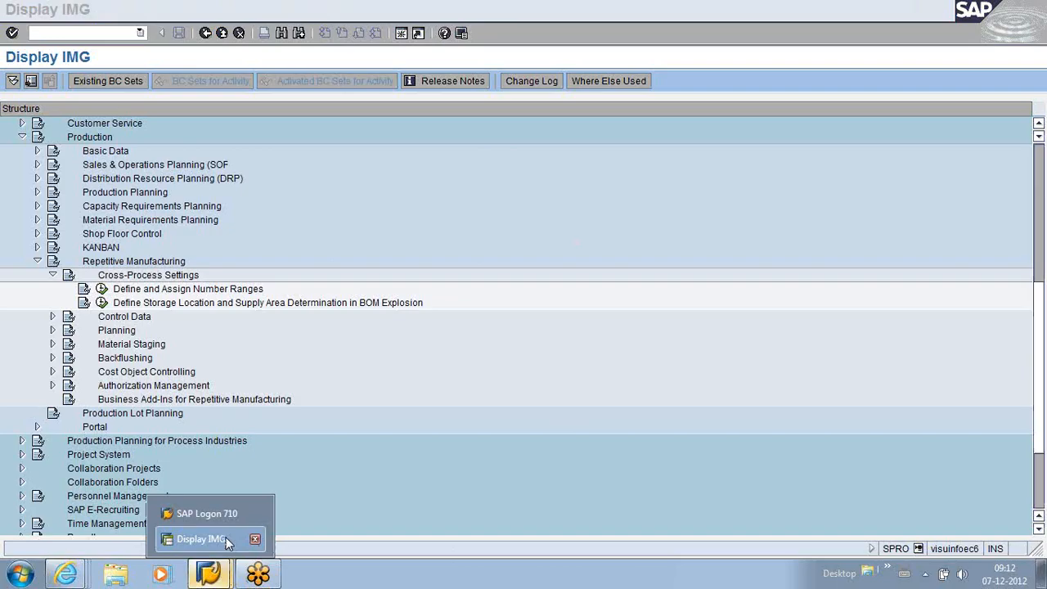
click(220, 543)
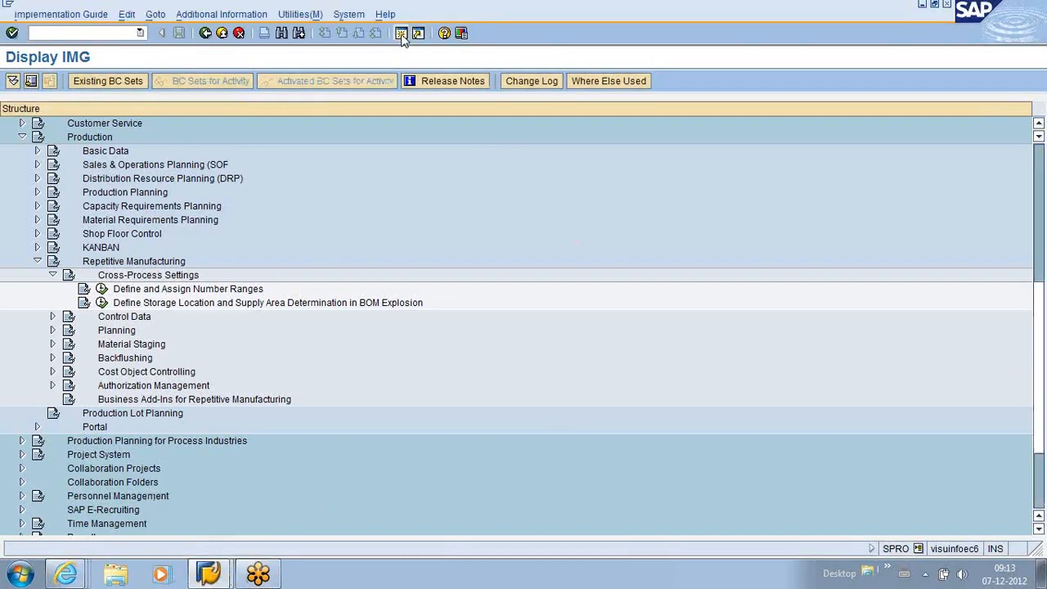
key(shift+F3)
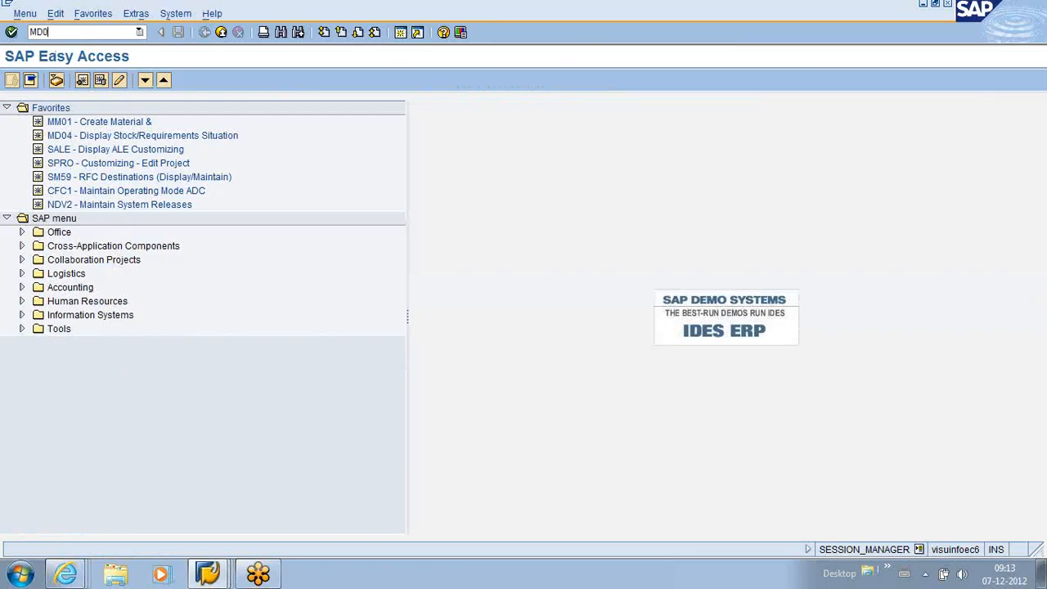
key(Return)
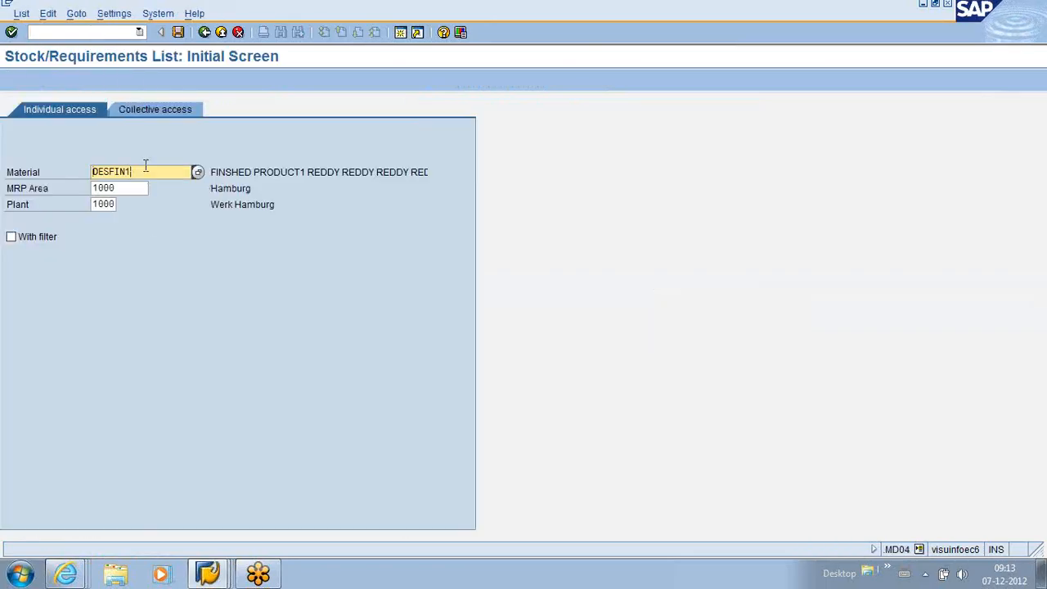
Try to display the stock/requirements list for material REMFIN1 and then REMFIN in plant 1000
text(desf)
key(BackSpace)
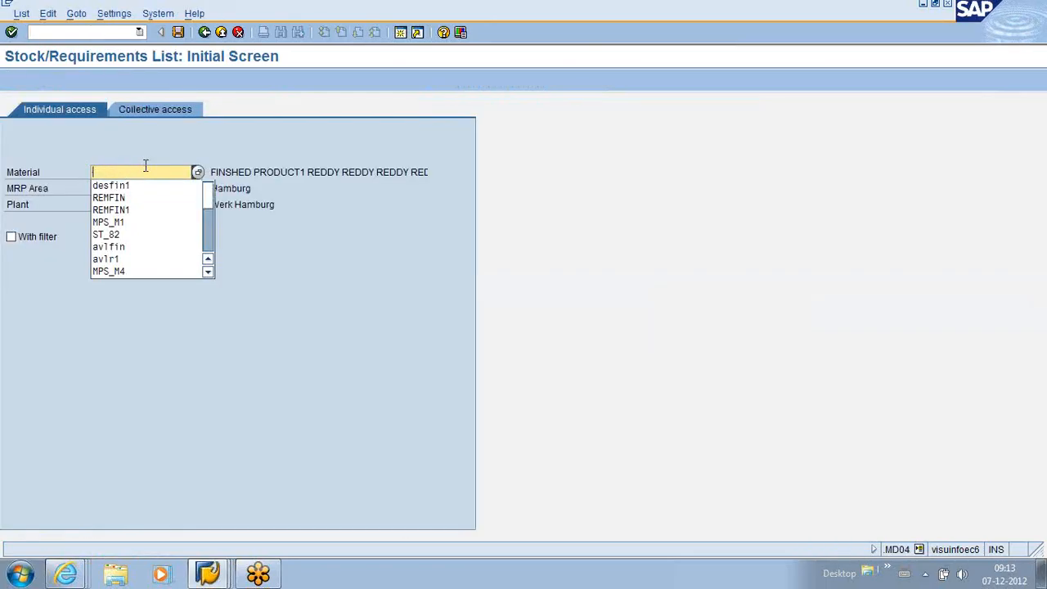
click(123, 209)
key(Return)
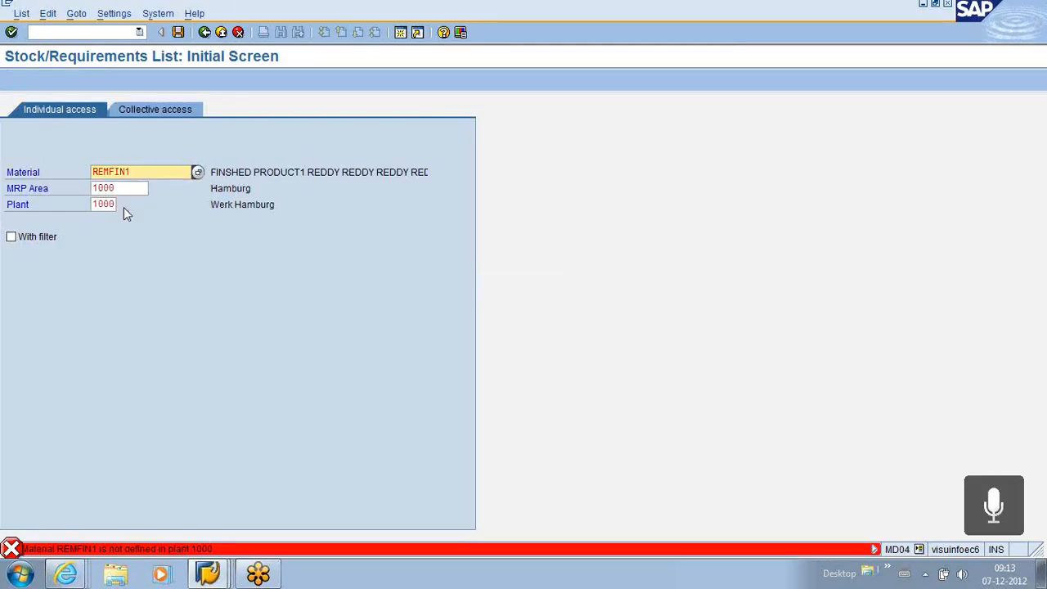
key(BackSpace)
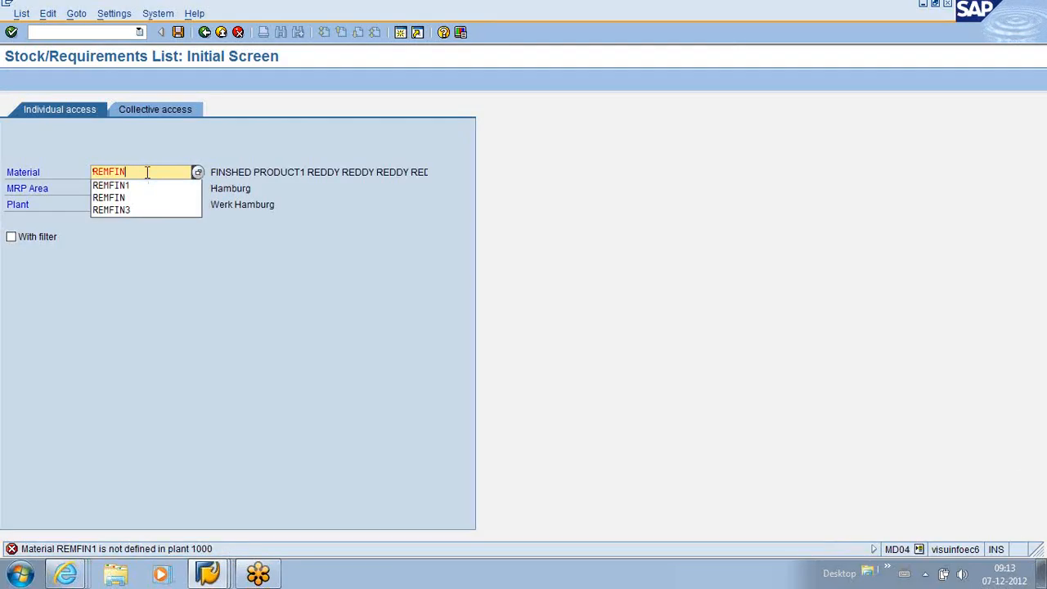
key(Return)
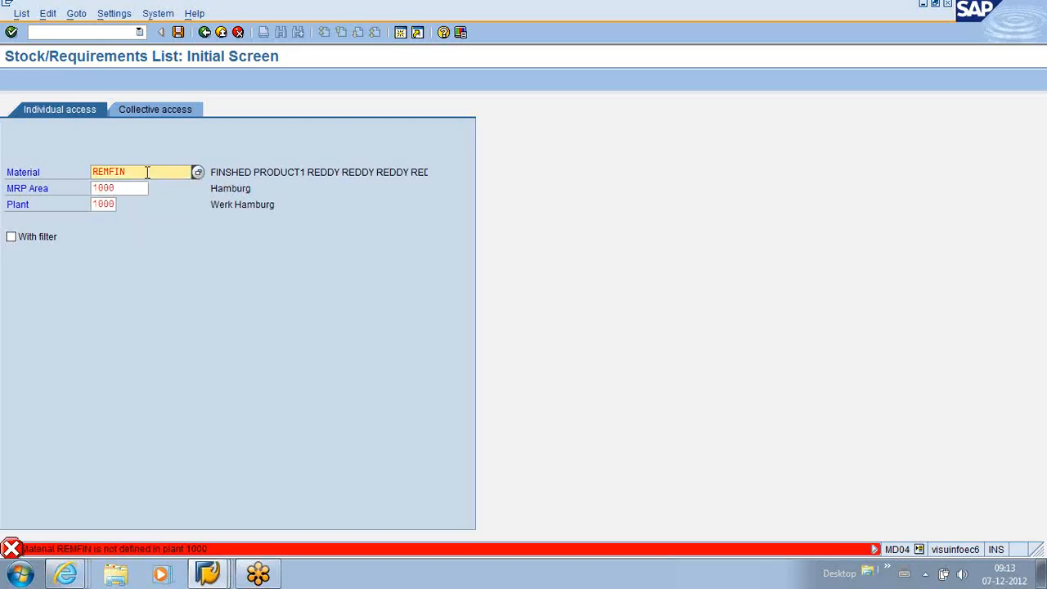
Abandon the stock/requirements list and start the Create Material transaction MM01 in the same session
key(BackSpace)
key(BackSpace)
key(BackSpace)
key(BackSpace)
key(BackSpace)
key(BackSpace)
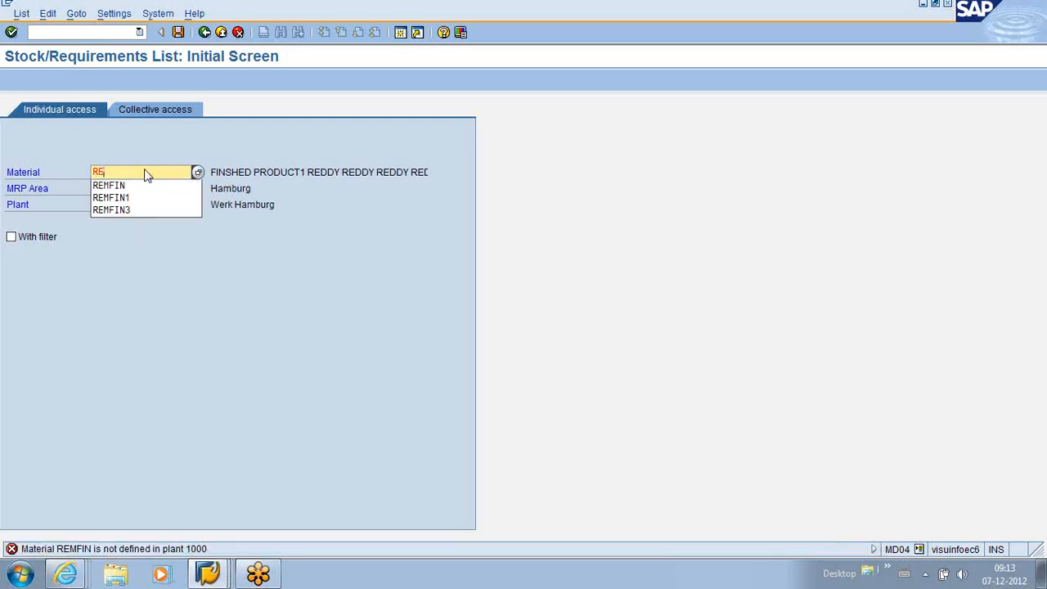
click(57, 34)
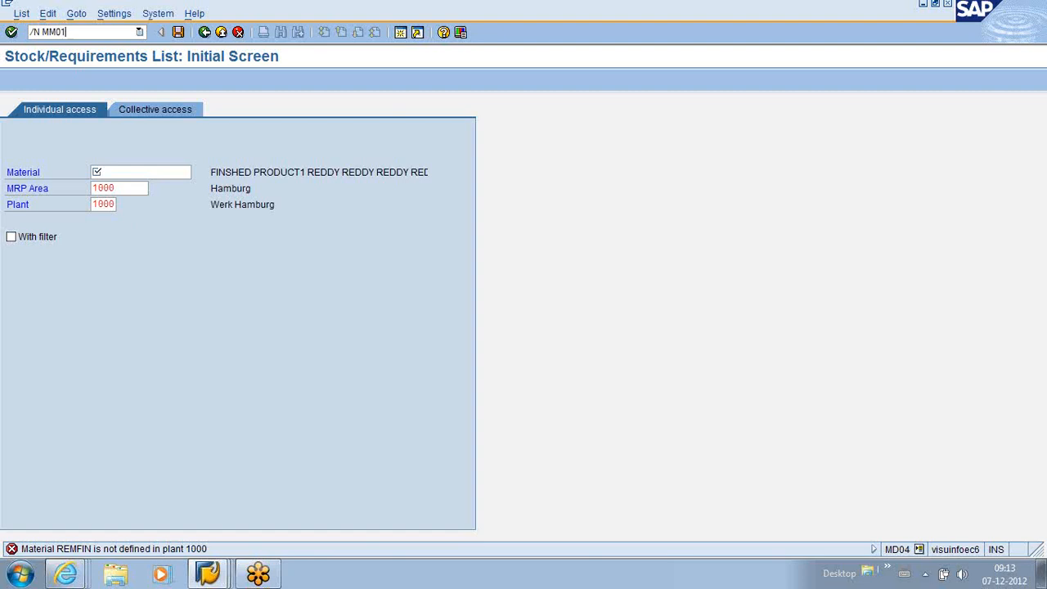
key(Return)
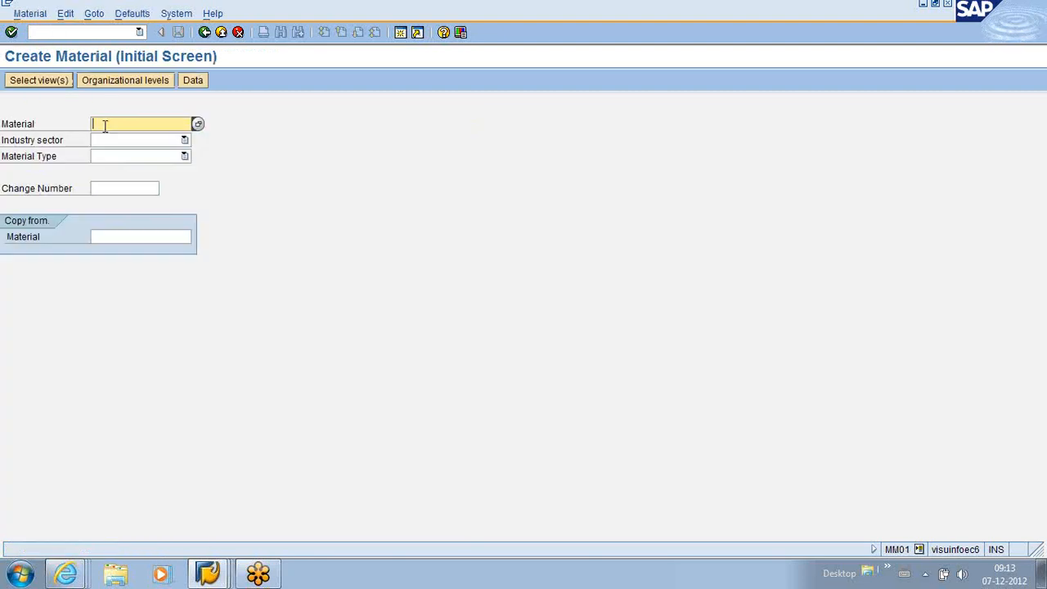
Open another session, start the customizing transaction SPRO and display the SAP Reference IMG
click(400, 32)
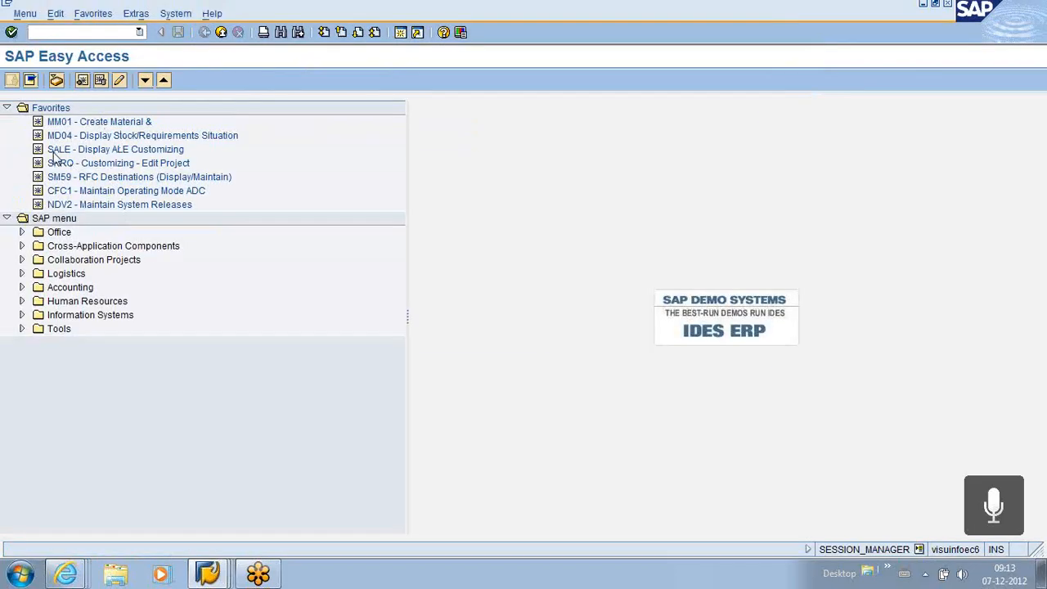
click(60, 167)
double_click(61, 168)
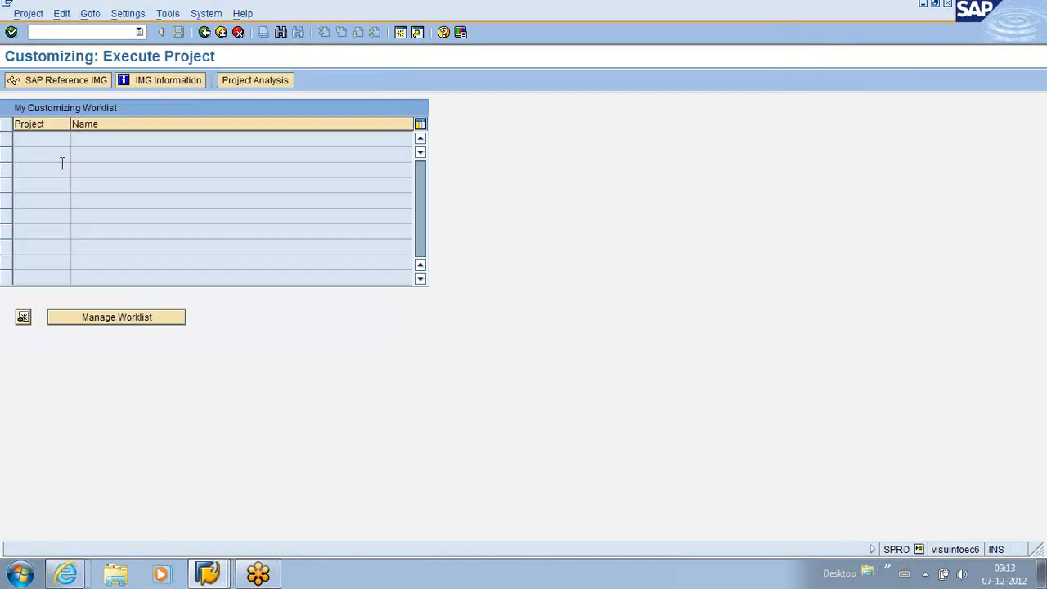
click(92, 85)
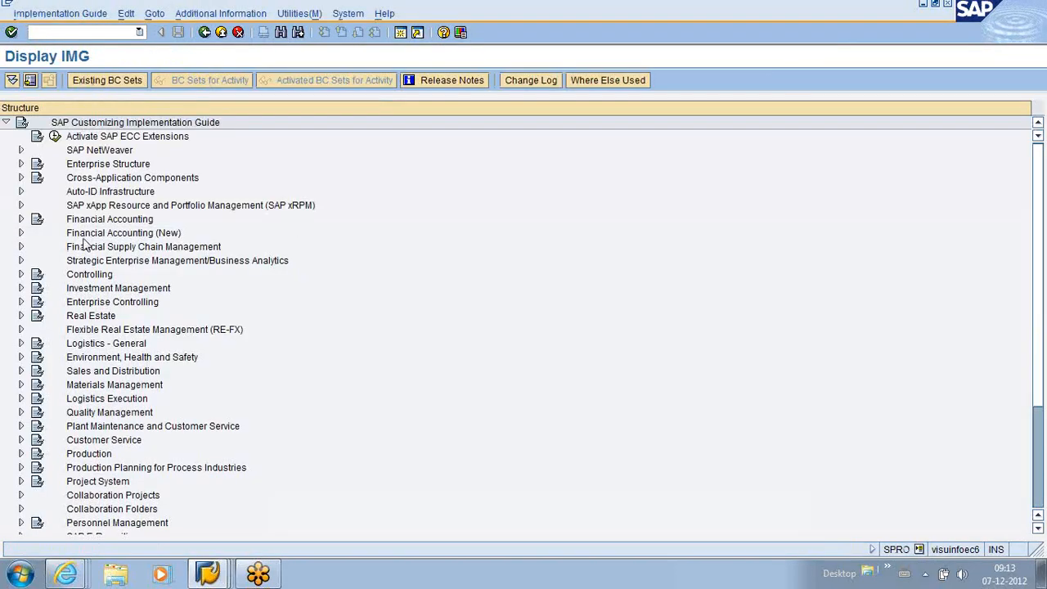
Open Maintain User Settings under Logistics - General, Material Master, Configuring the Material Master
click(21, 343)
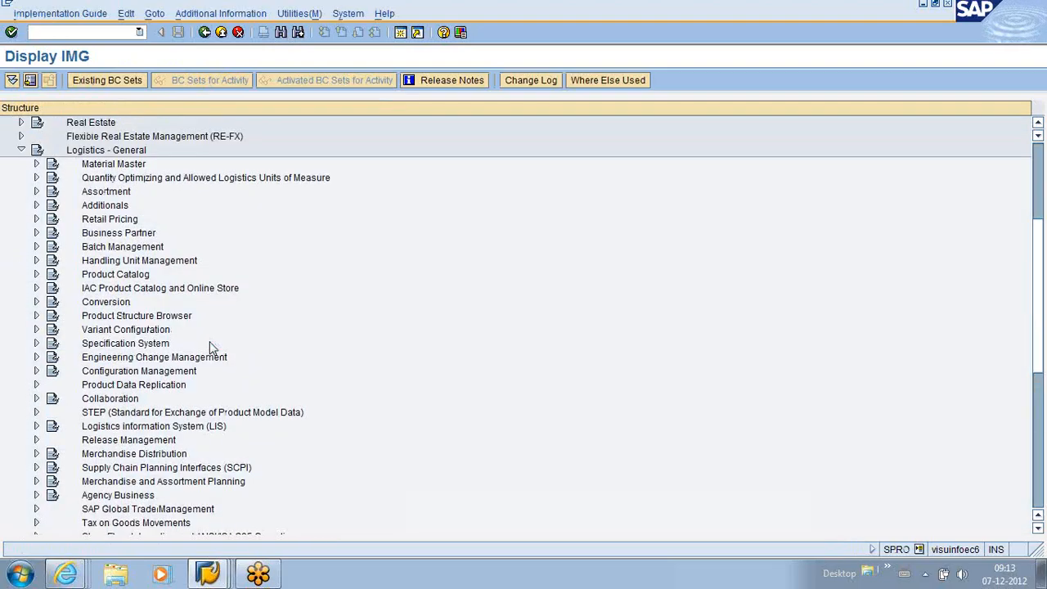
click(36, 177)
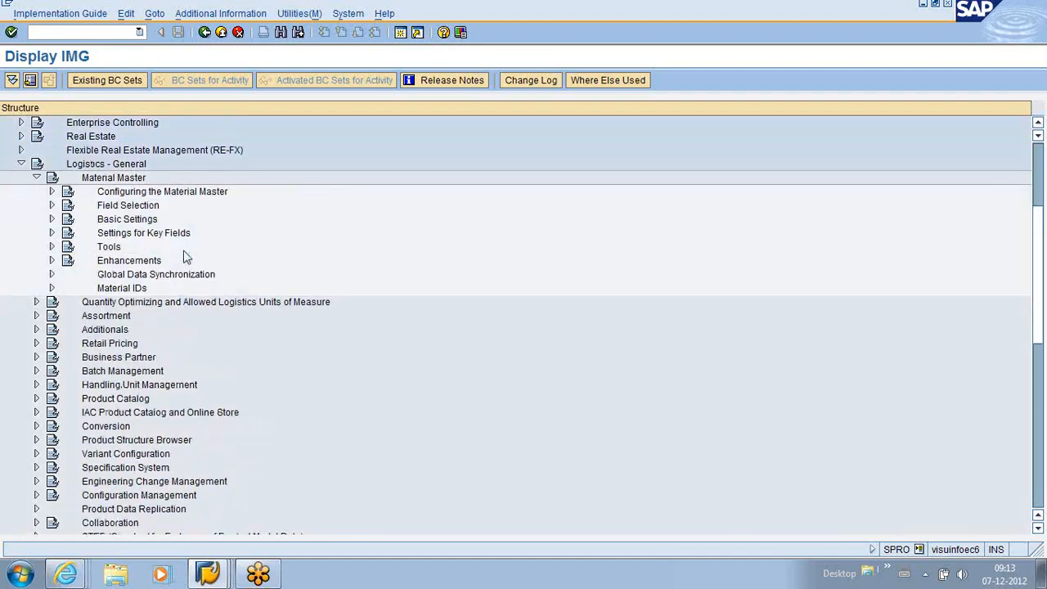
scroll(278, 299, up, 2)
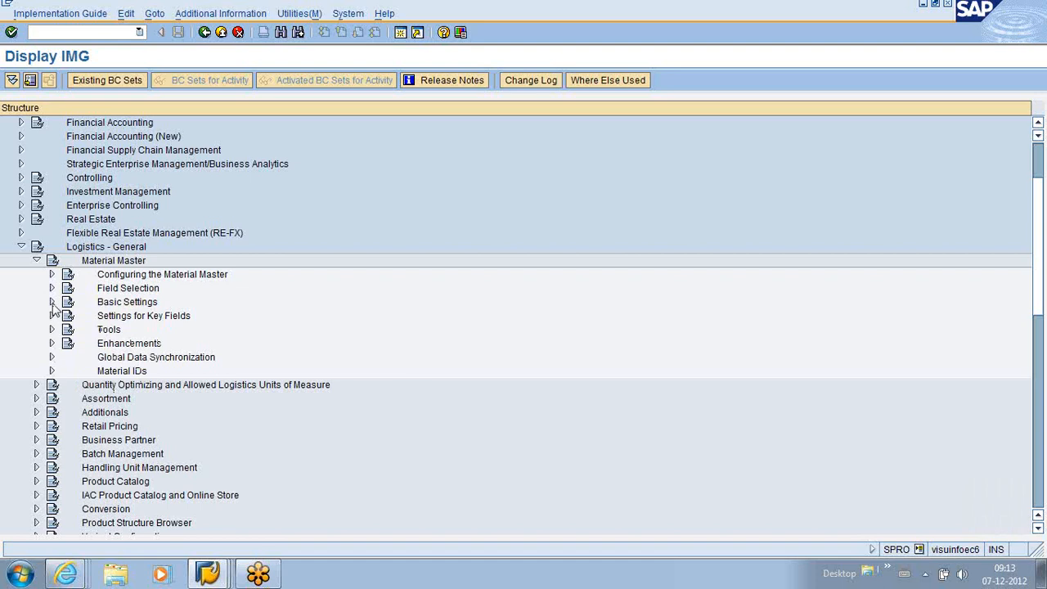
click(51, 274)
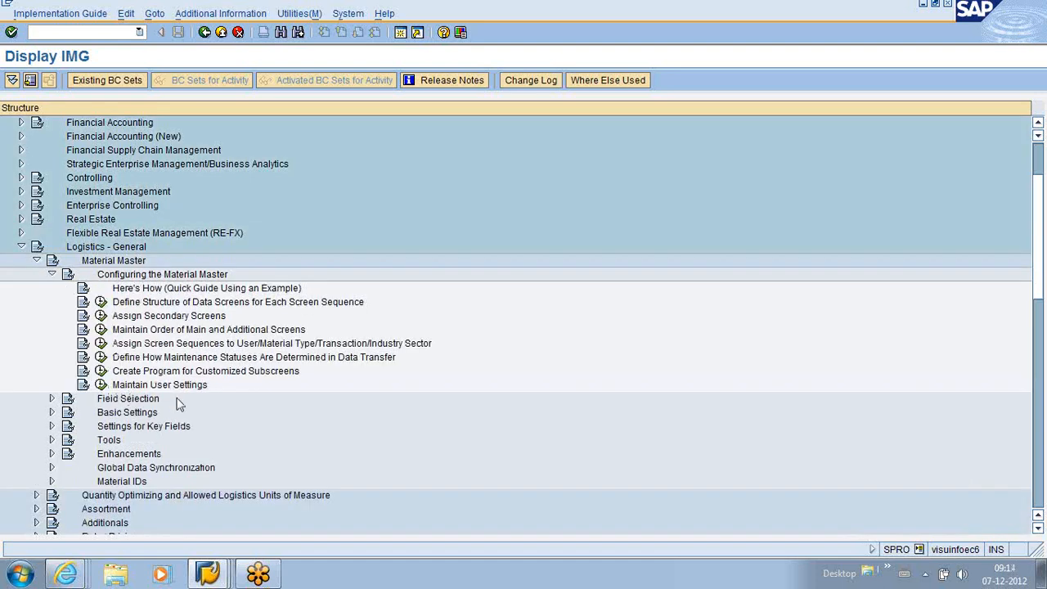
scroll(180, 404, down, 2)
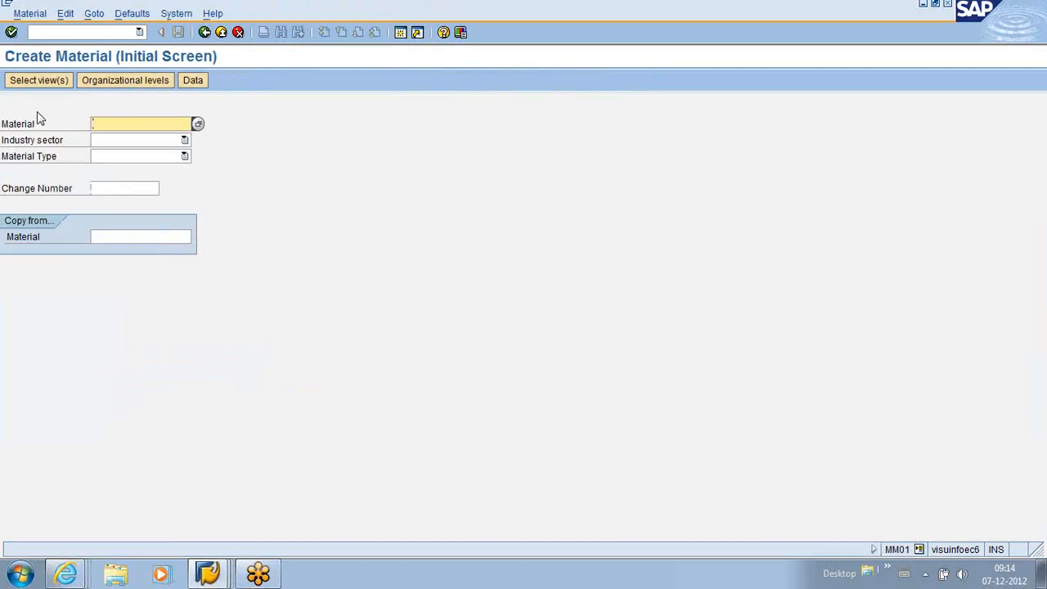
Show the logon user in the status bar of the Create Material session and return to the industry sector view
click(918, 552)
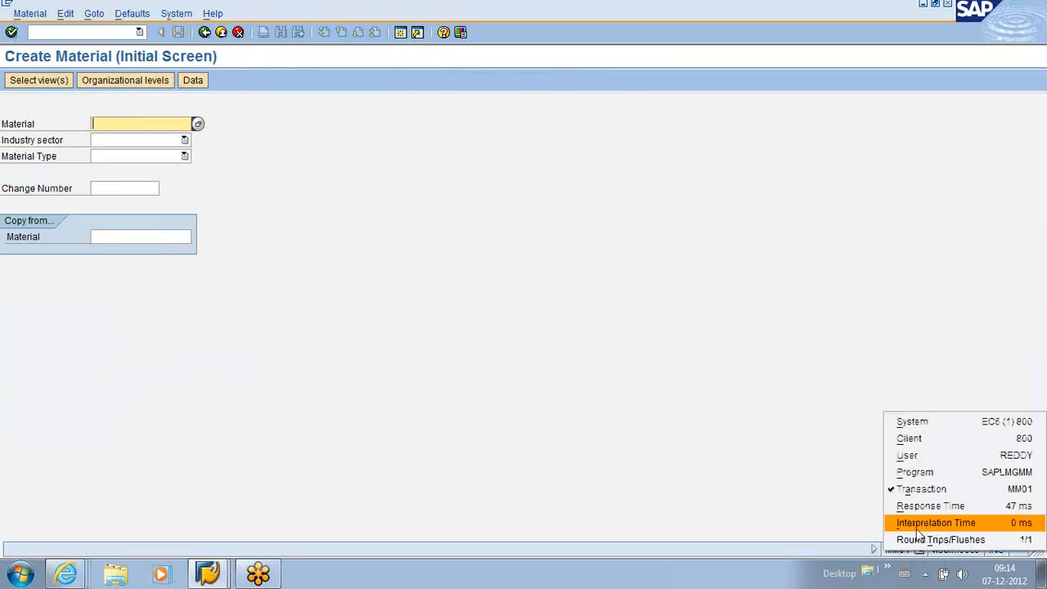
click(941, 459)
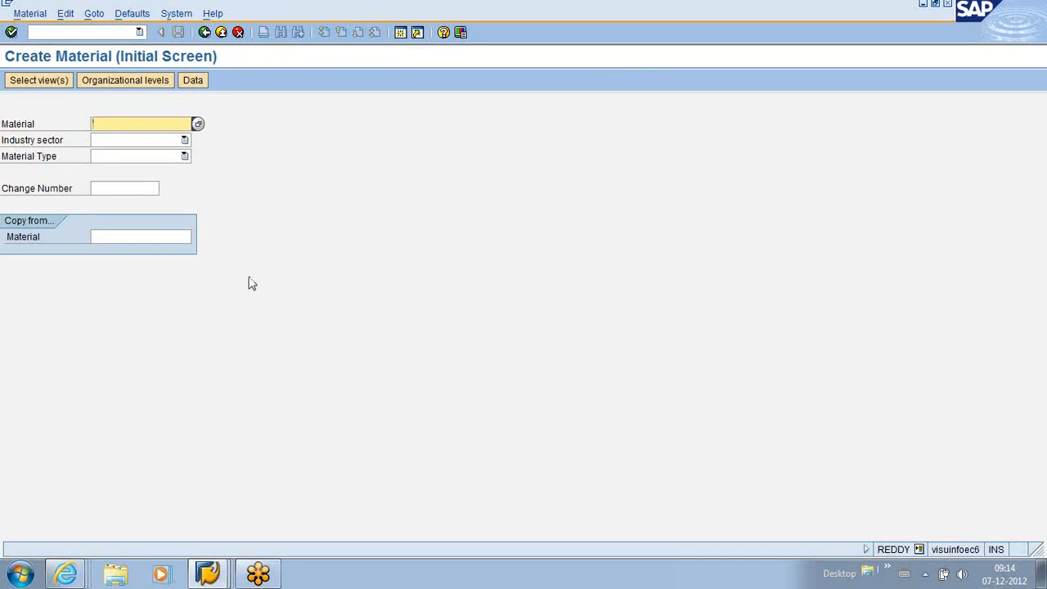
key(alt+Tab)
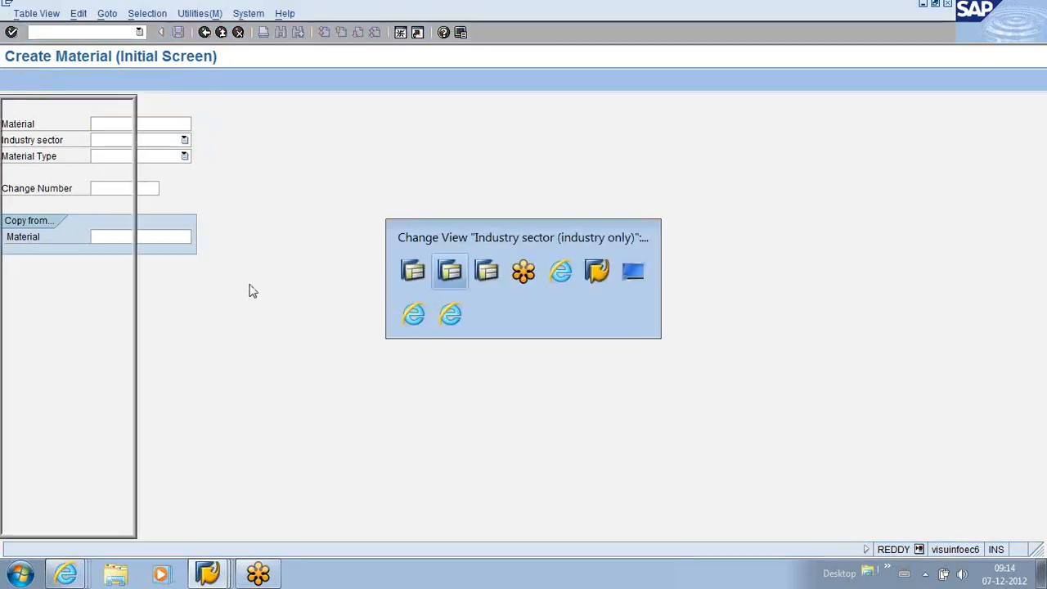
Copy an existing user's industry sector M entry and enter the logon user name for the copy
scroll(234, 339, down, 8)
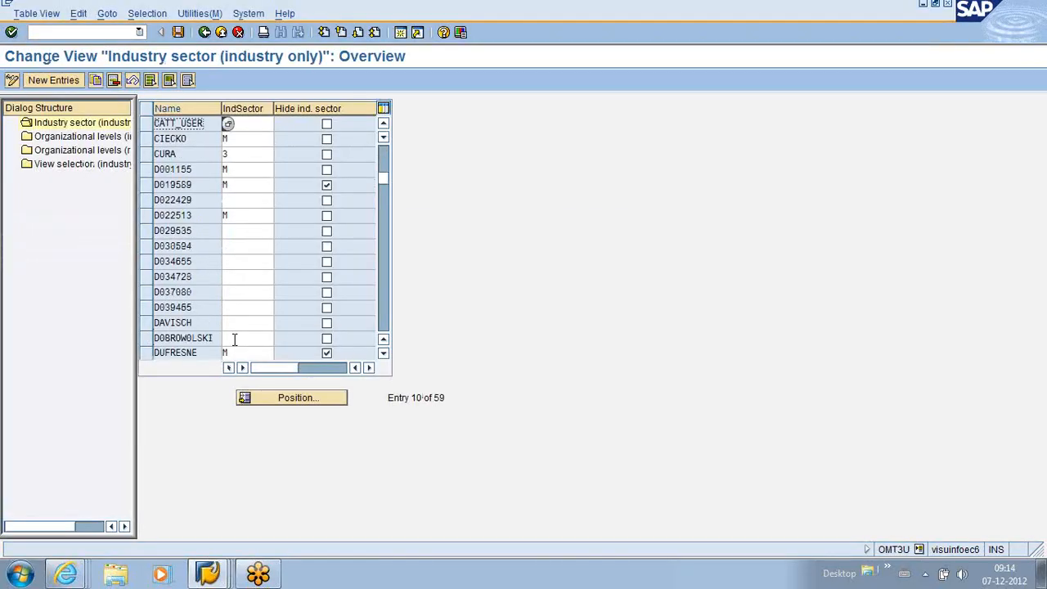
scroll(234, 340, down, 6)
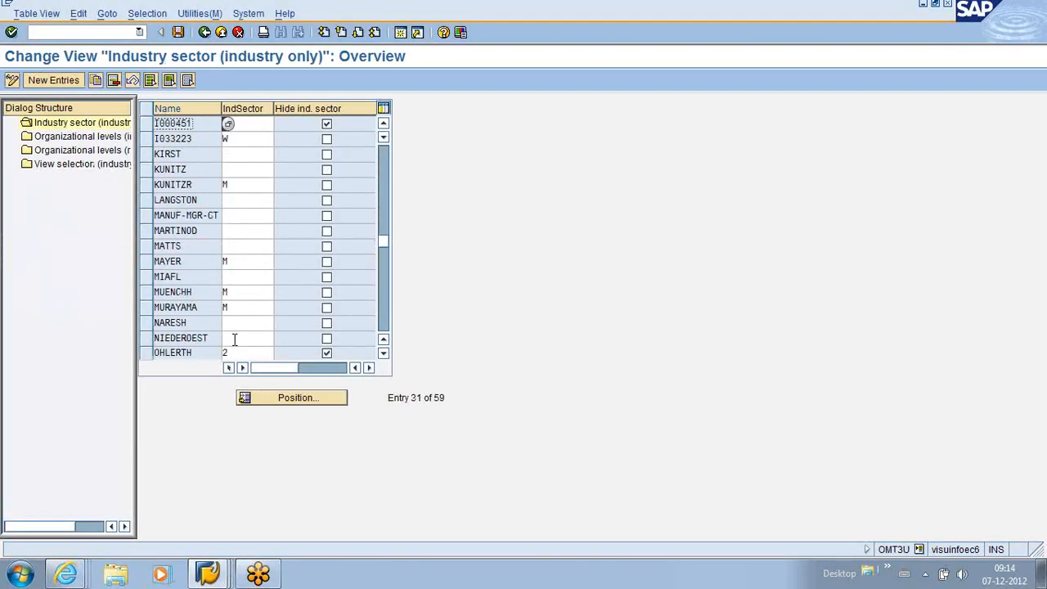
scroll(234, 340, down, 4)
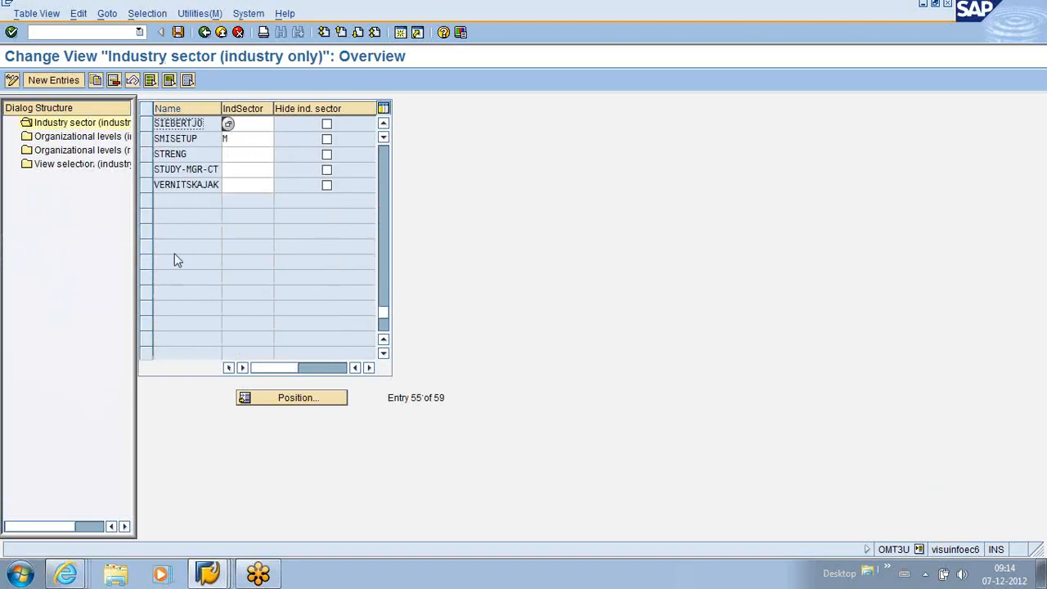
scroll(179, 235, up, 1)
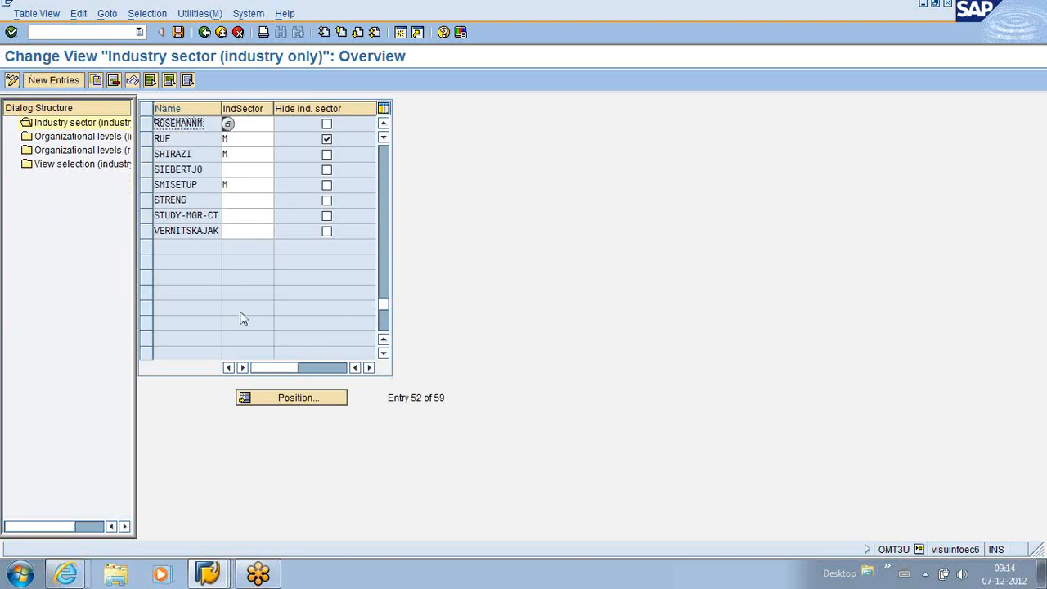
scroll(201, 271, up, 2)
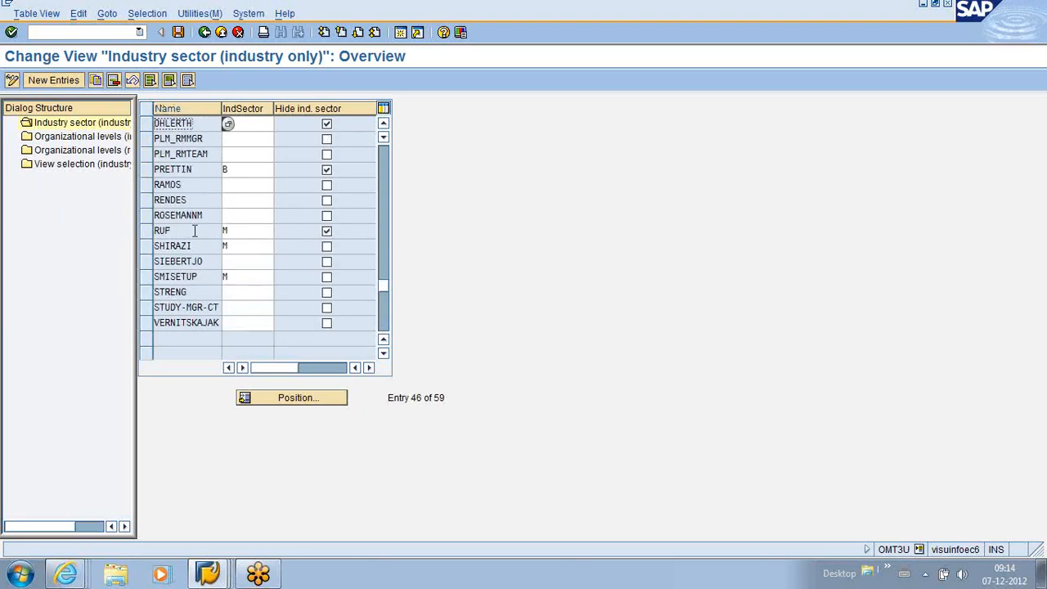
click(148, 200)
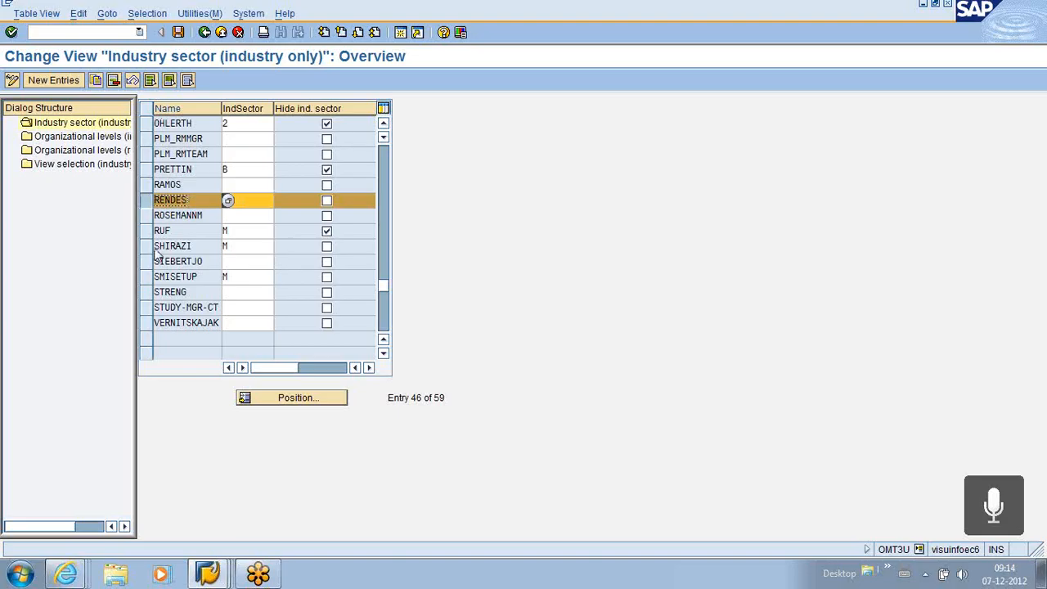
click(147, 246)
click(146, 200)
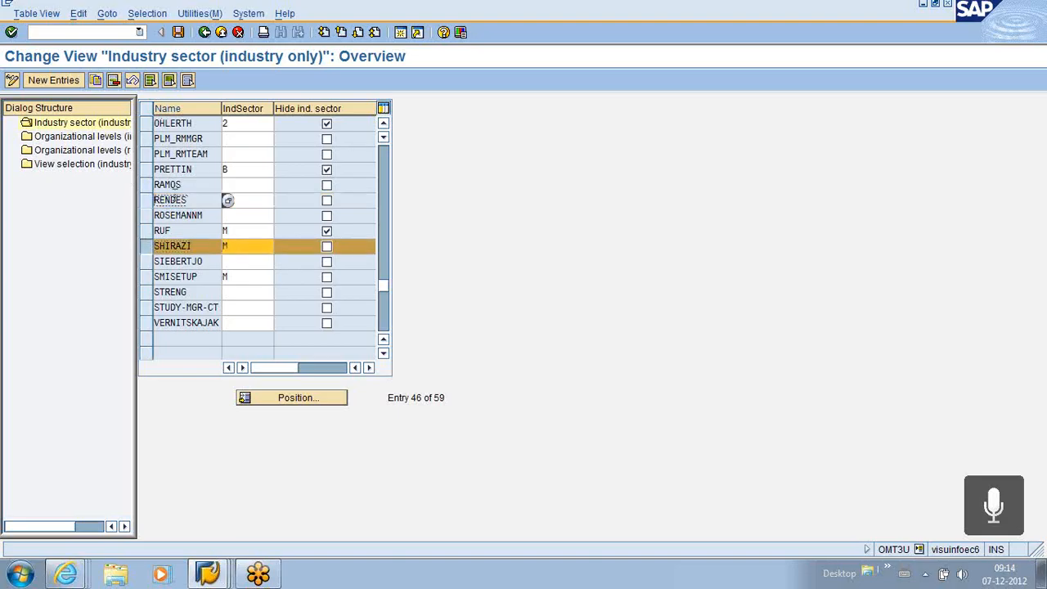
click(95, 80)
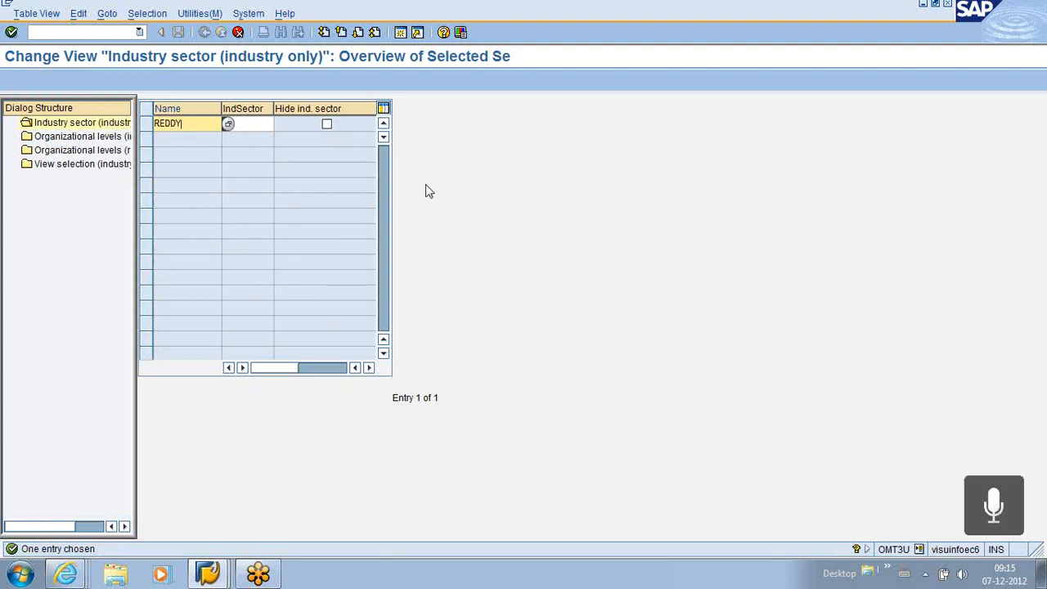
Set the copied user entry's industry sector to M and save the industry sector settings
click(253, 124)
text(M)
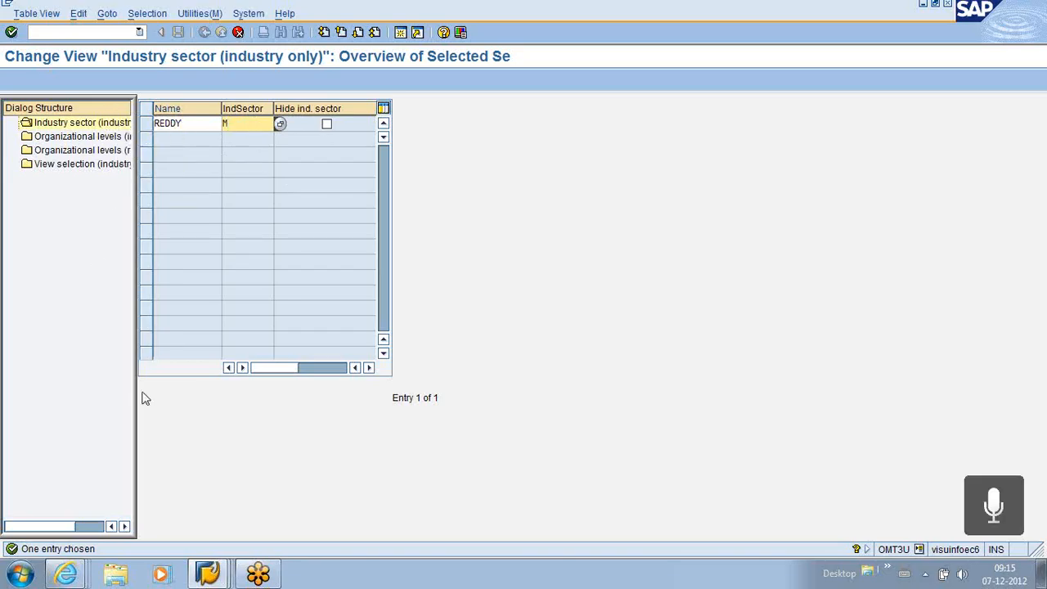
key(Return)
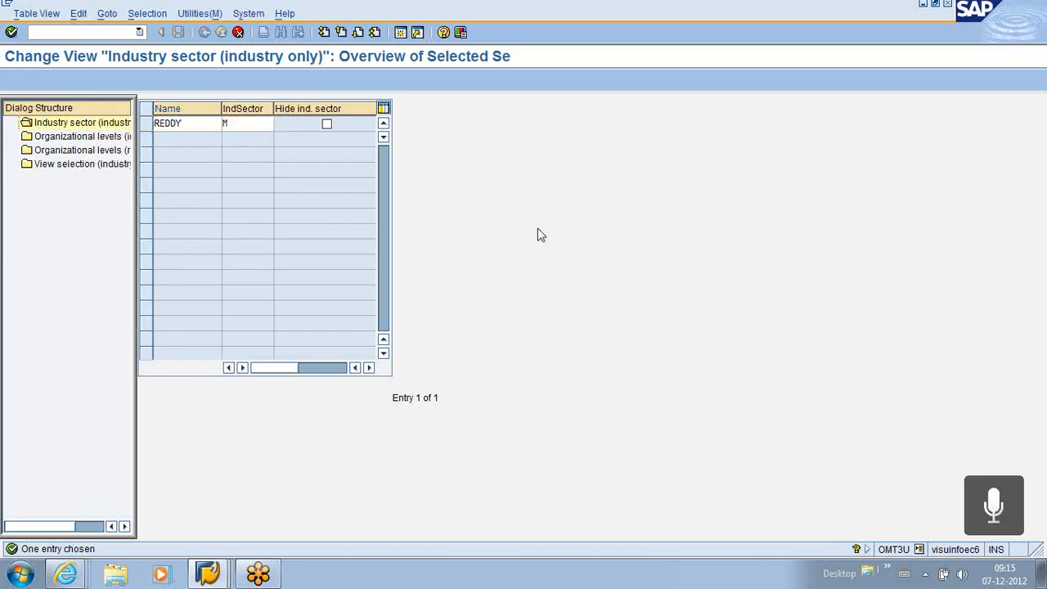
click(178, 31)
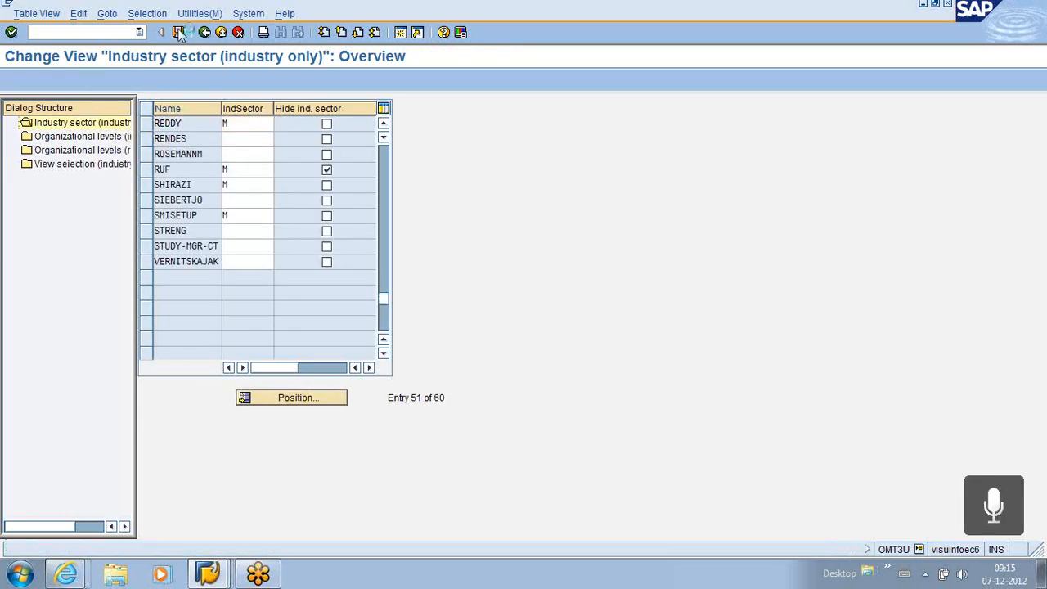
Check the logon user in the Create Material session and return to the industry sector view
click(36, 235)
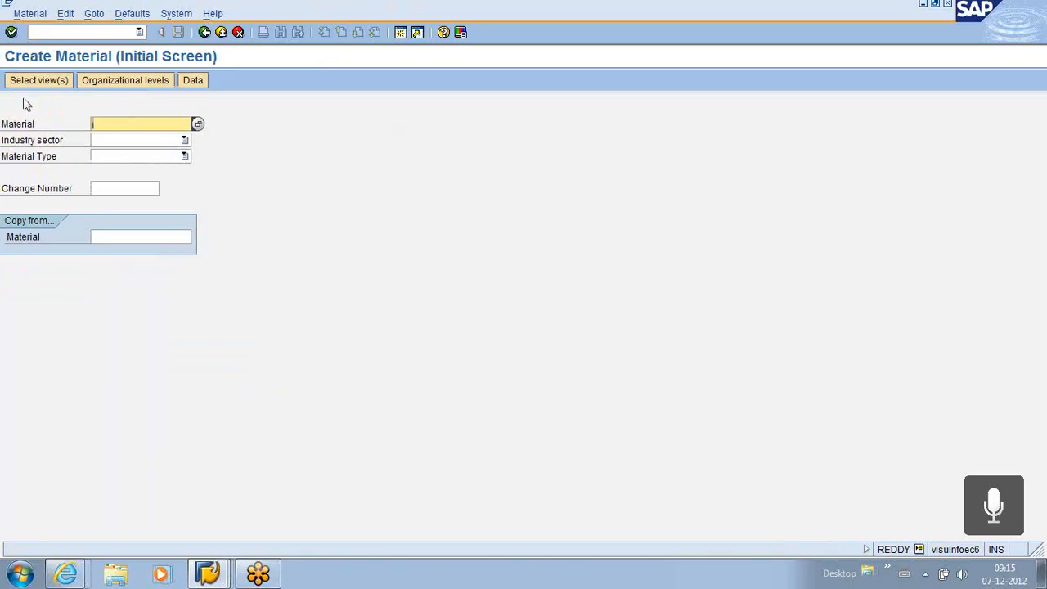
click(919, 549)
click(697, 413)
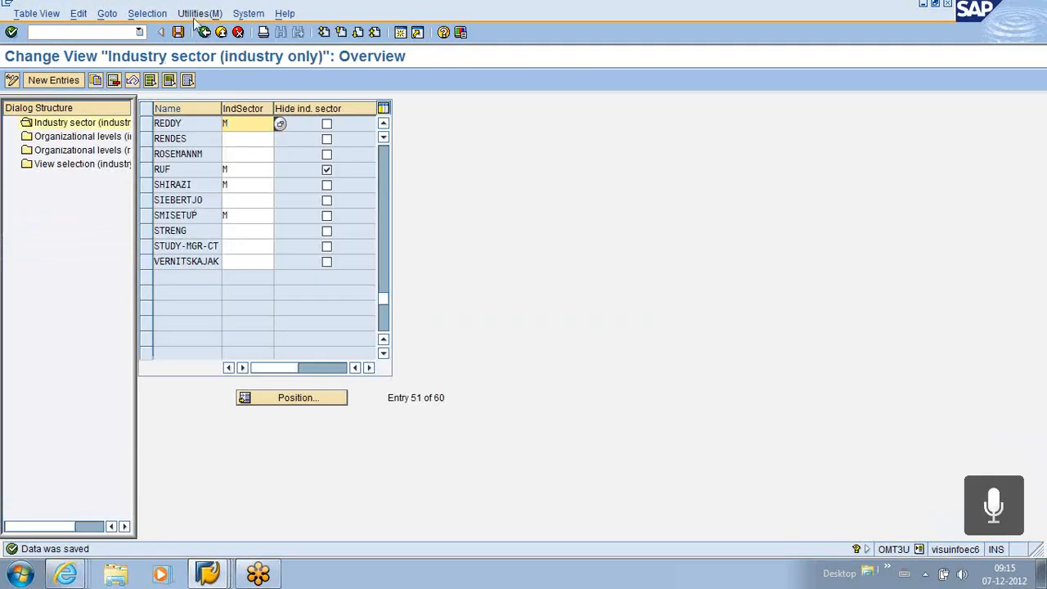
Save the industry sector settings and restart Create Material with /N MM01 to check the default industry sector
click(177, 32)
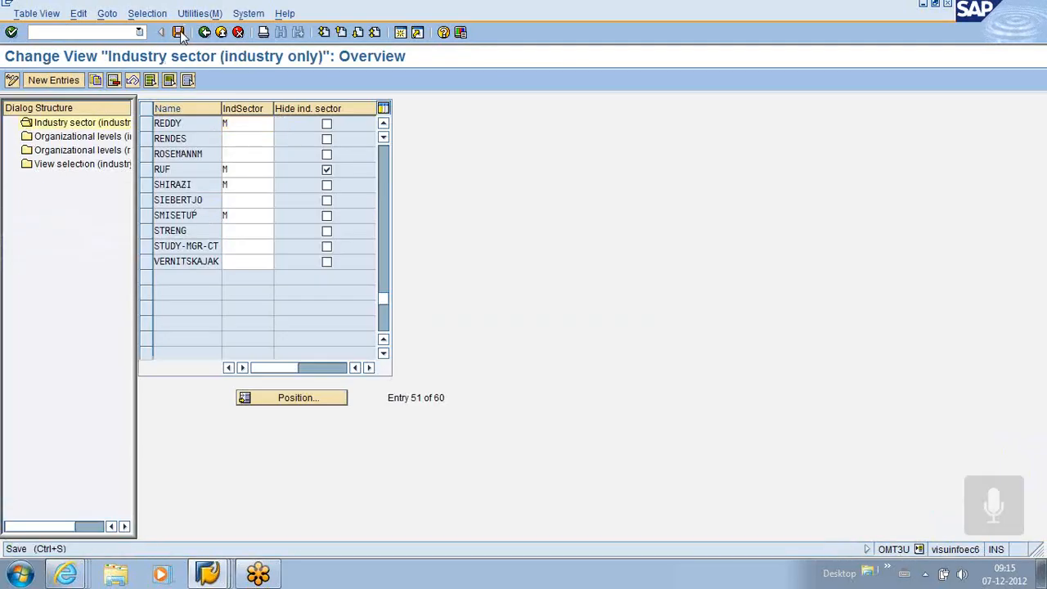
click(204, 33)
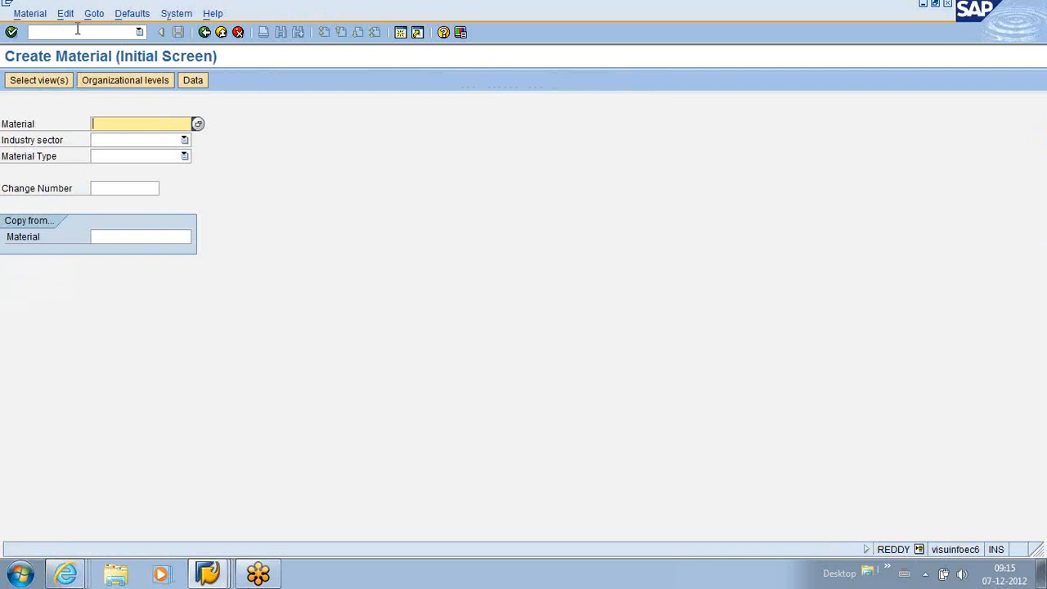
click(78, 32)
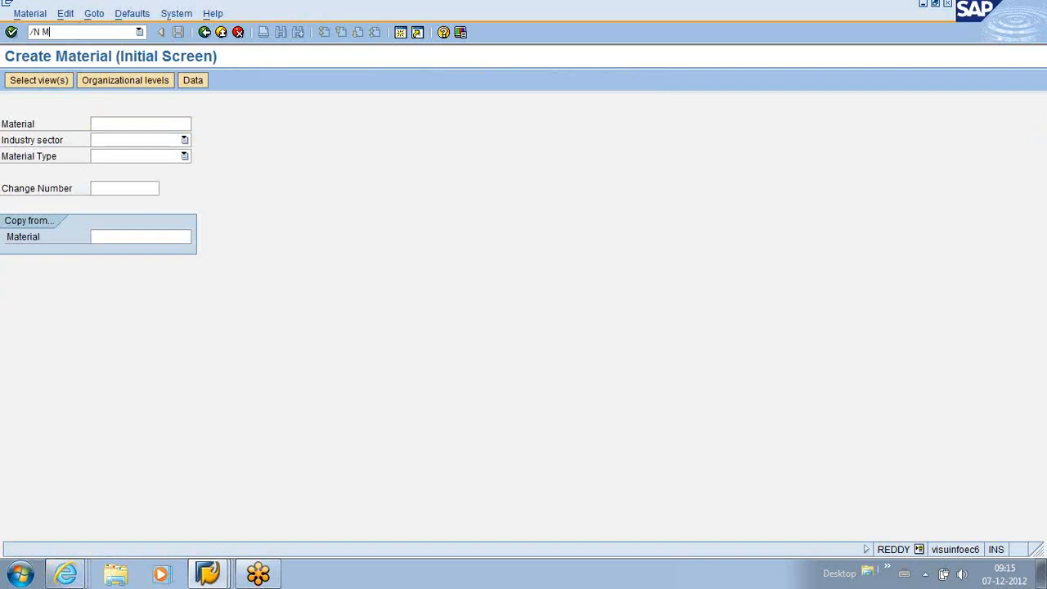
text(/N MM01)
key(Return)
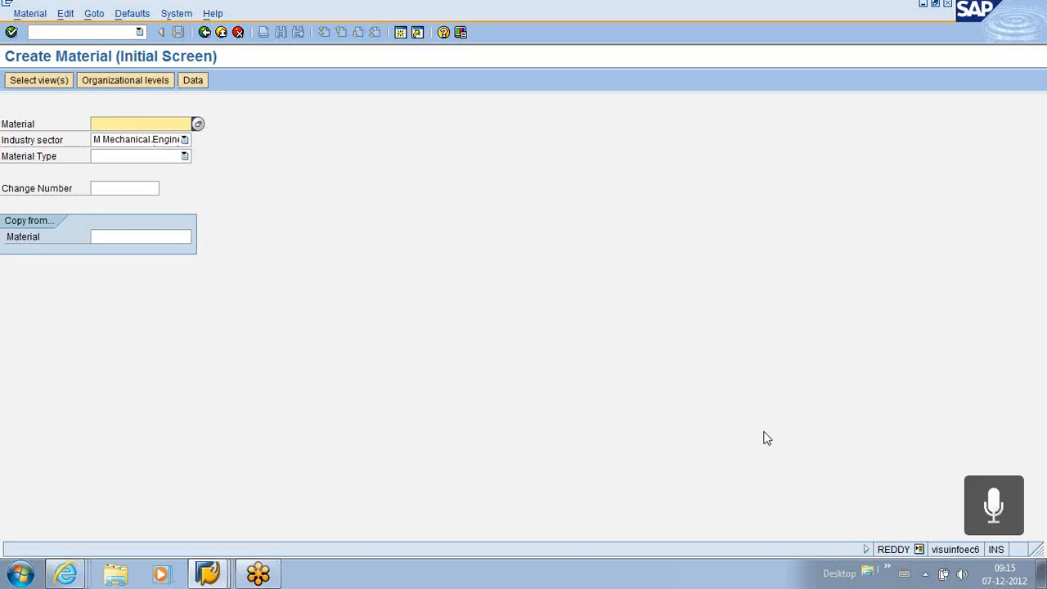
click(919, 550)
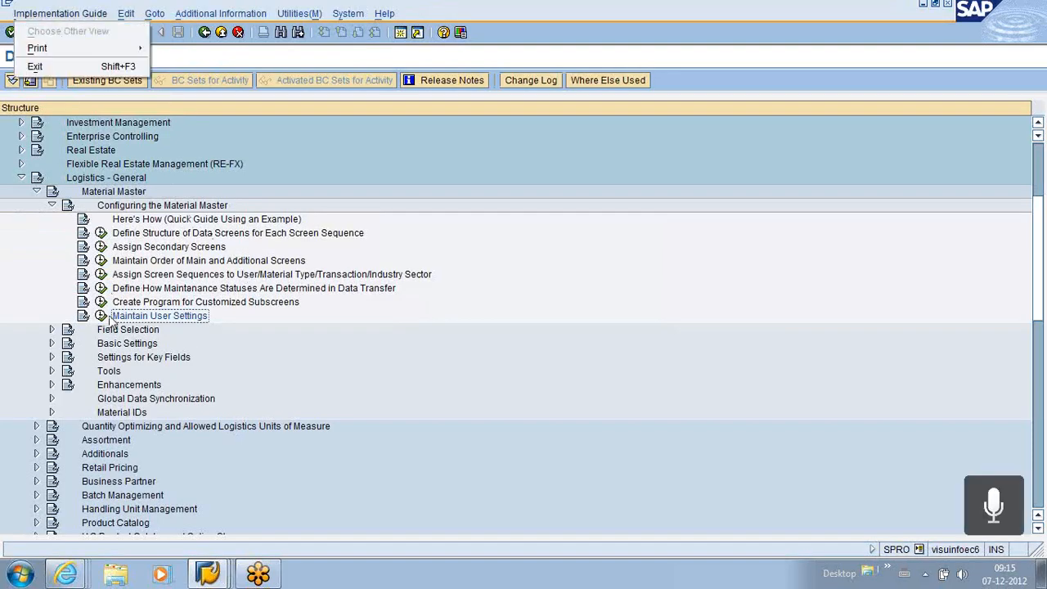
In Maintain User Settings, enter industry sector M for the first listed user and position the list at the logon user's entry
click(101, 316)
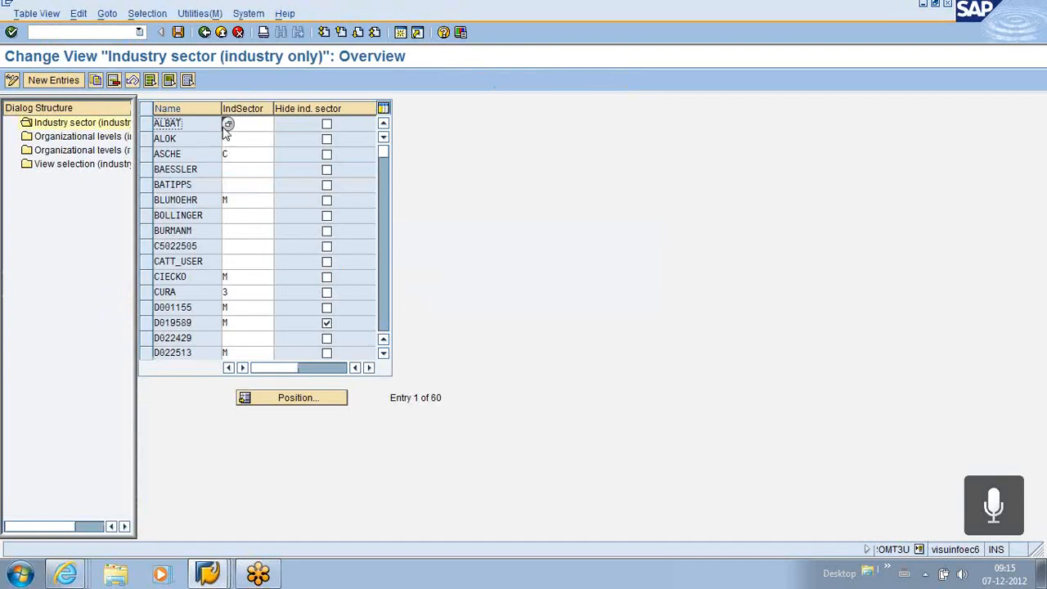
click(250, 125)
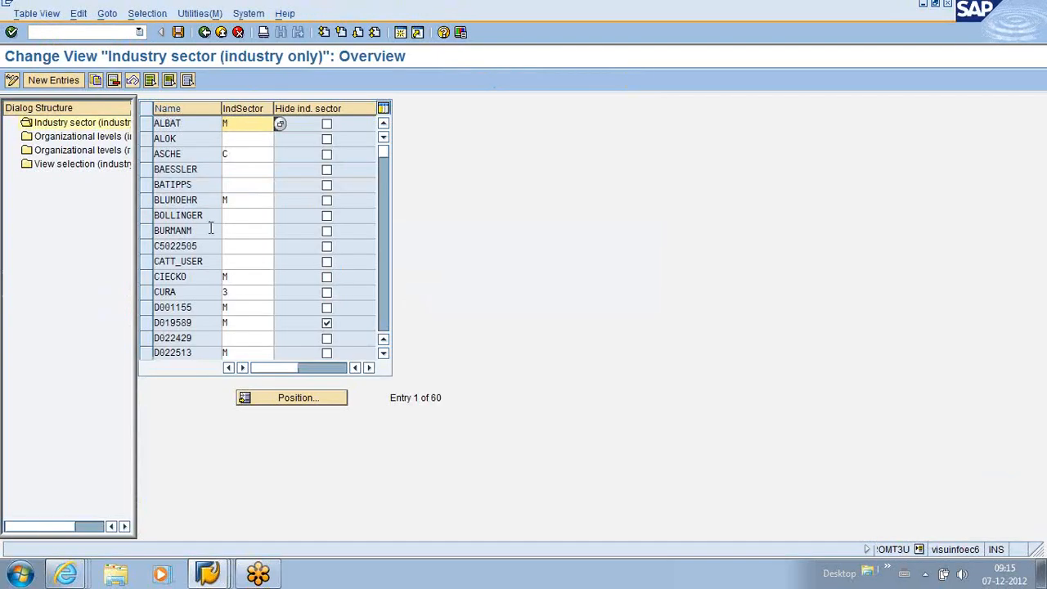
click(311, 400)
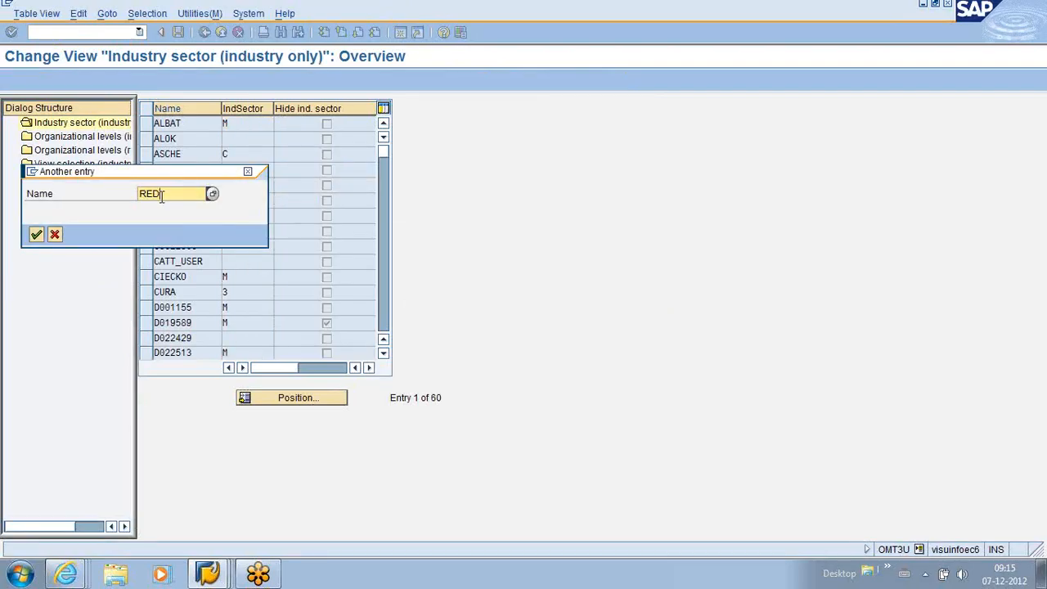
text(REDDY)
key(Return)
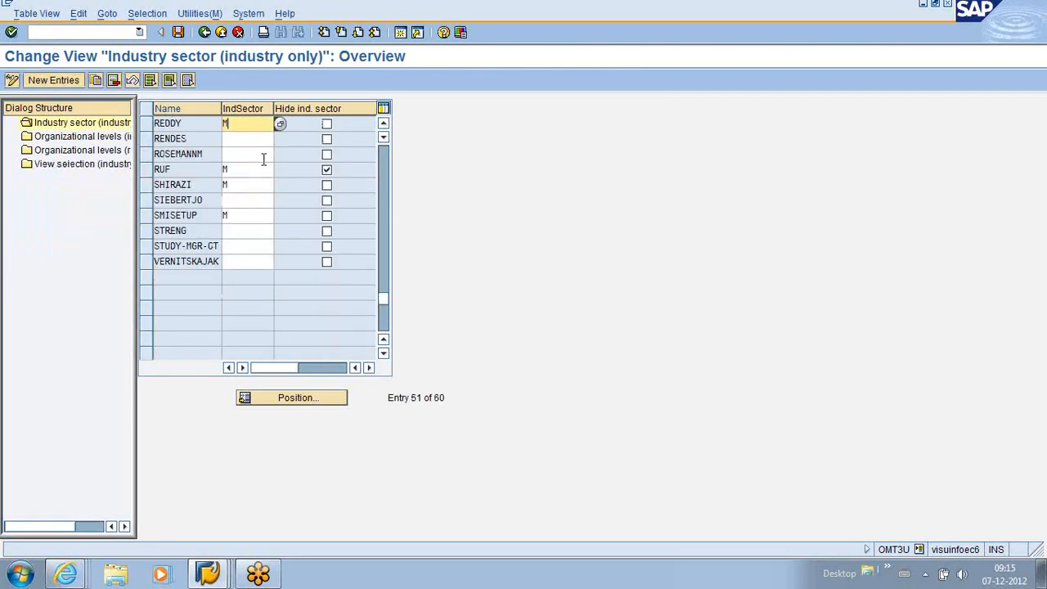
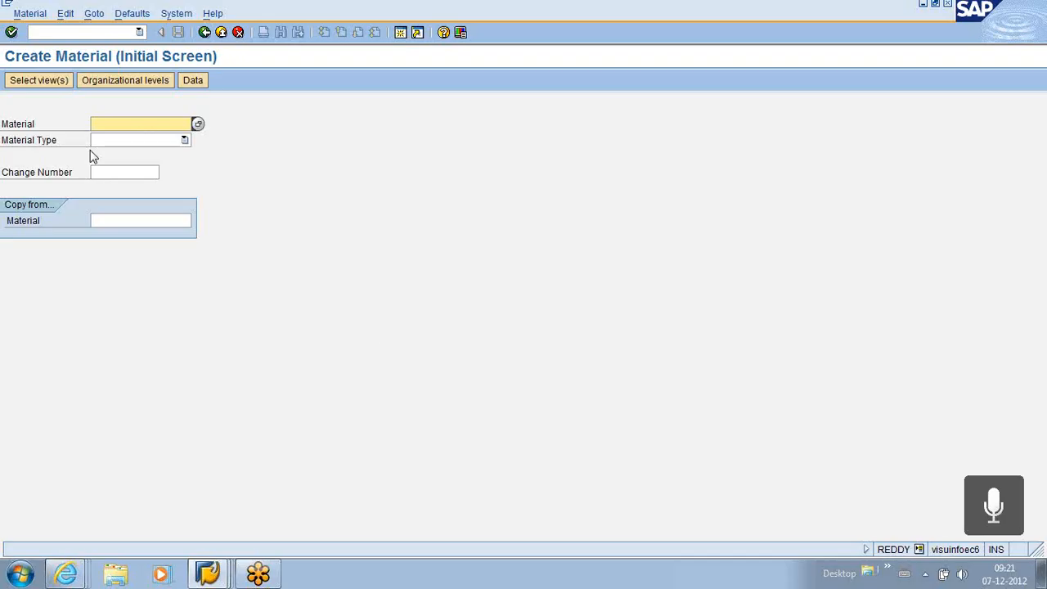
Deselect Hide ind. sector for the logon user's entry and save the industry sector settings
key(alt+Tab)
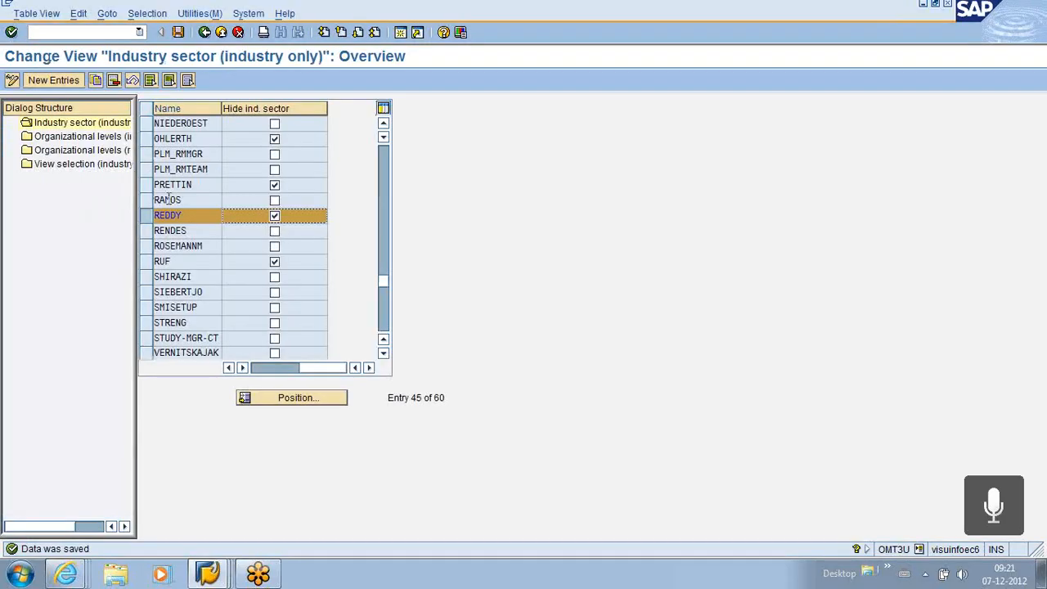
click(355, 368)
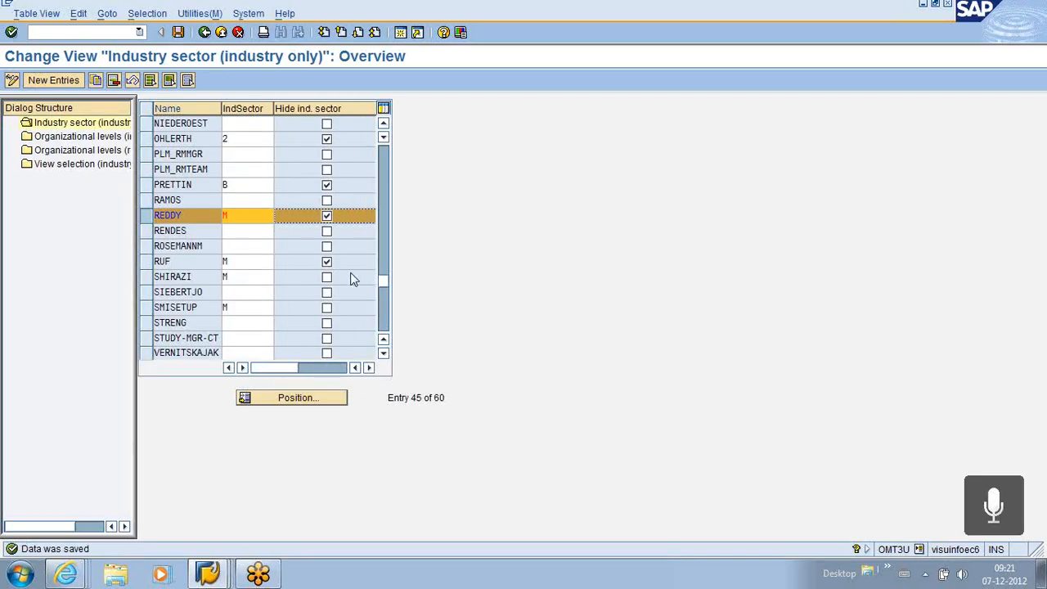
click(235, 215)
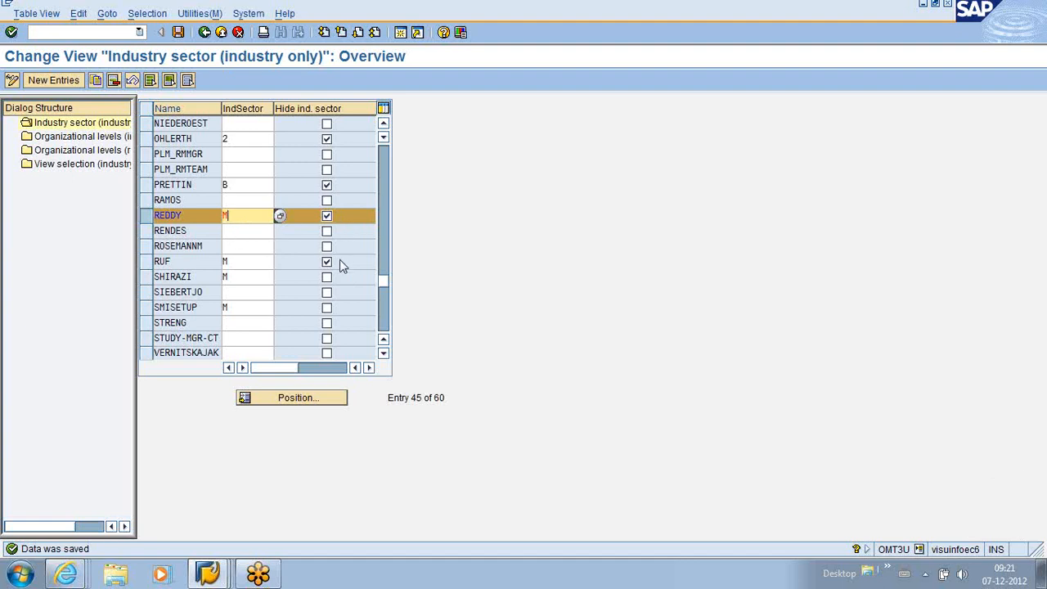
click(326, 215)
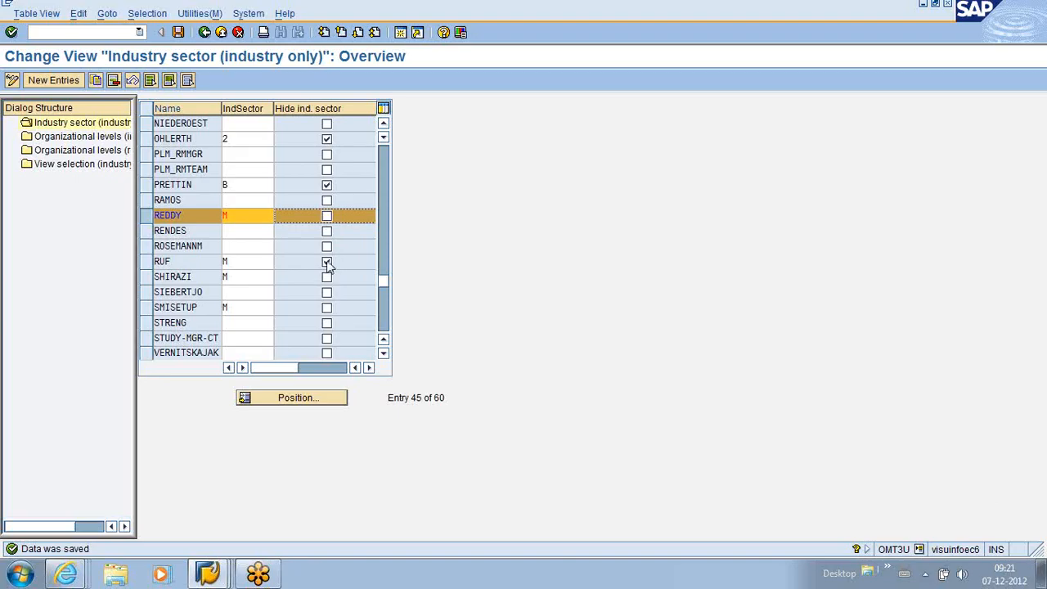
click(178, 32)
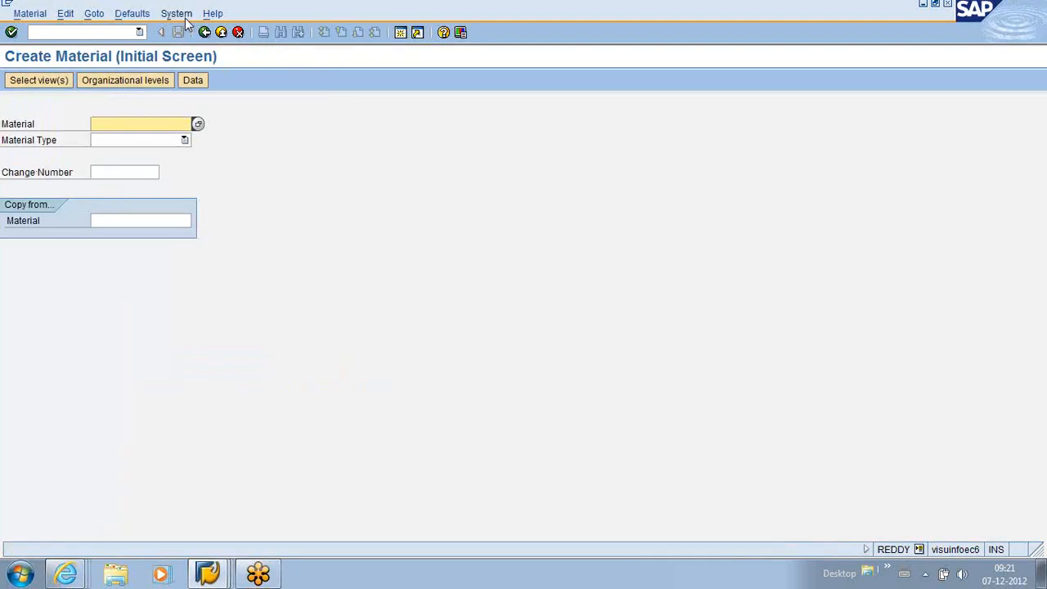
Reload the Create Material screen with /N MM01 to check whether the industry sector field is displayed
click(137, 33)
click(72, 52)
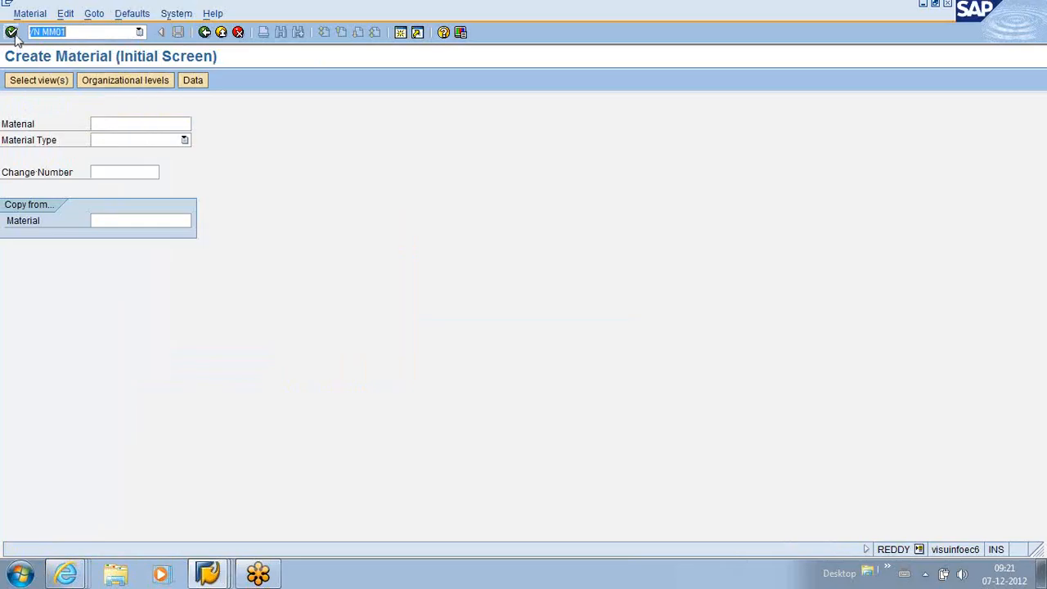
click(11, 33)
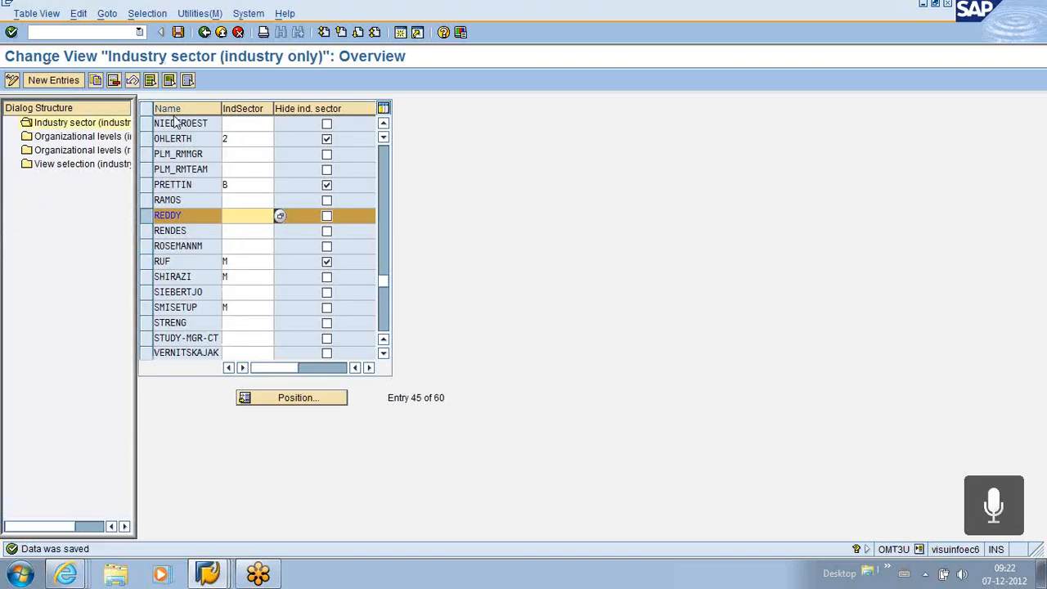
Save the logon user's entry with a blank industry sector and restart Create Material with /N MM01
click(178, 33)
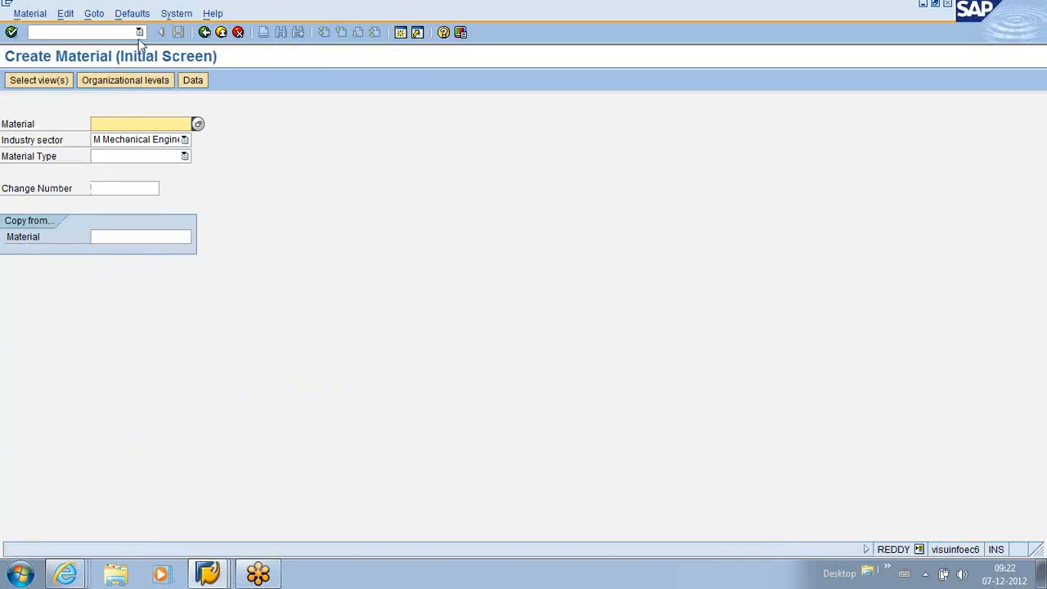
click(139, 32)
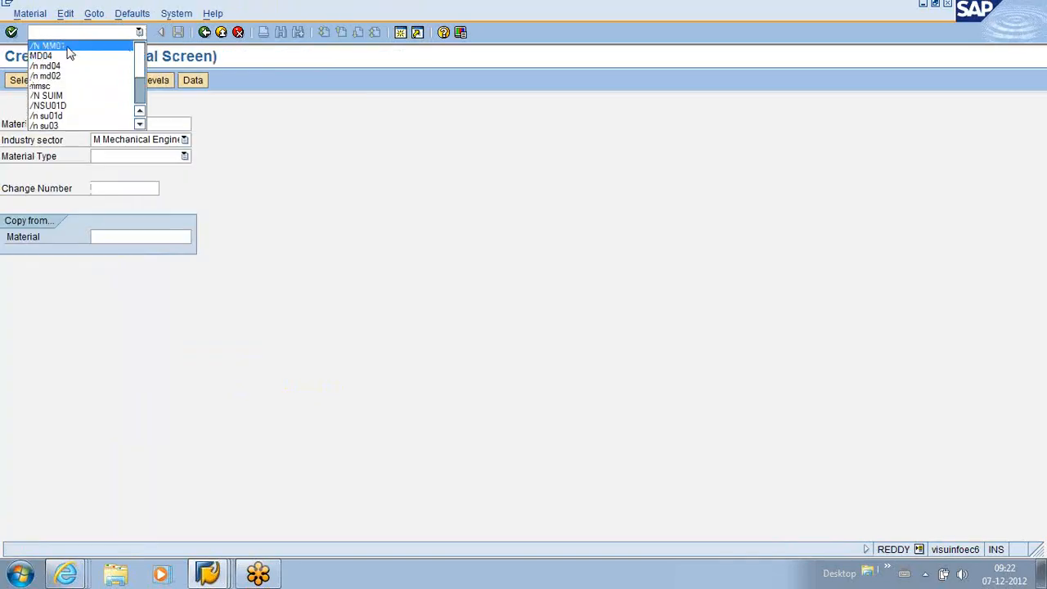
click(65, 47)
click(12, 32)
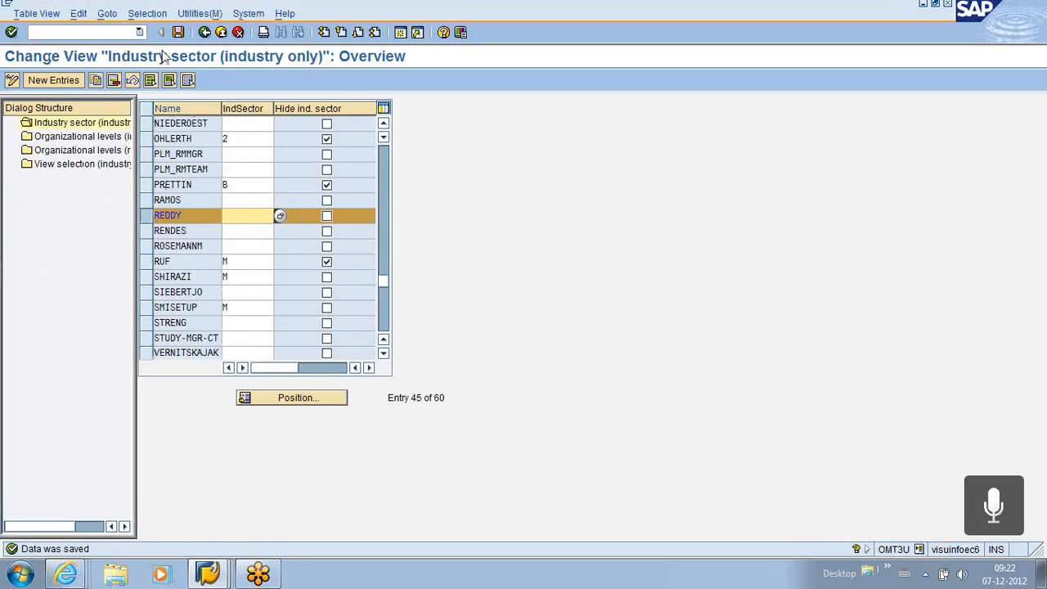
Leave the industry sector view and exit Create Material to the SAP Easy Access screen
click(204, 32)
key(alt+Tab)
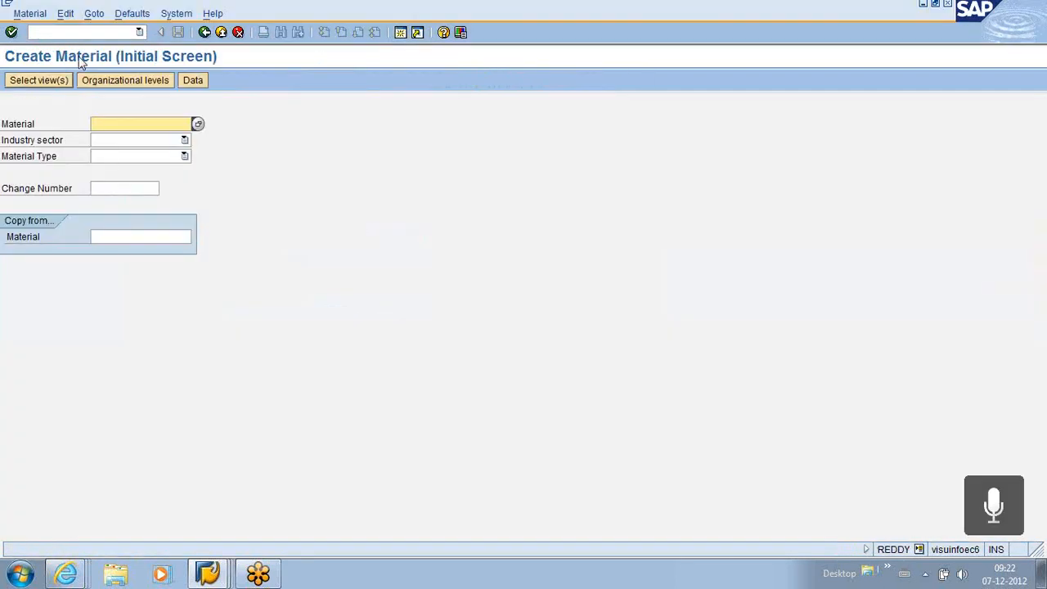
click(204, 33)
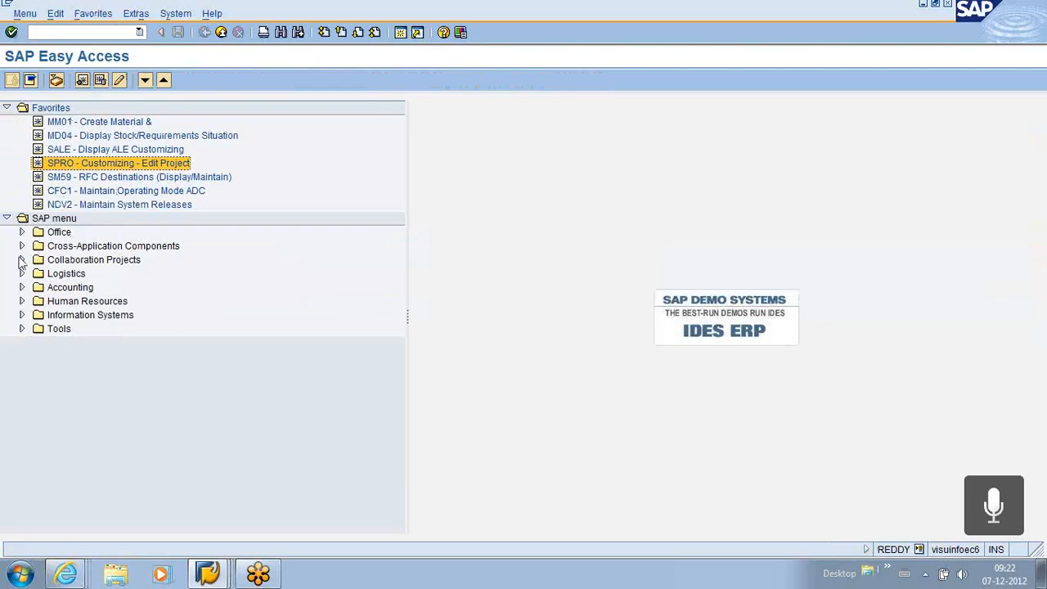
Turn off Display technical names in the SAP Easy Access settings and confirm them
click(96, 18)
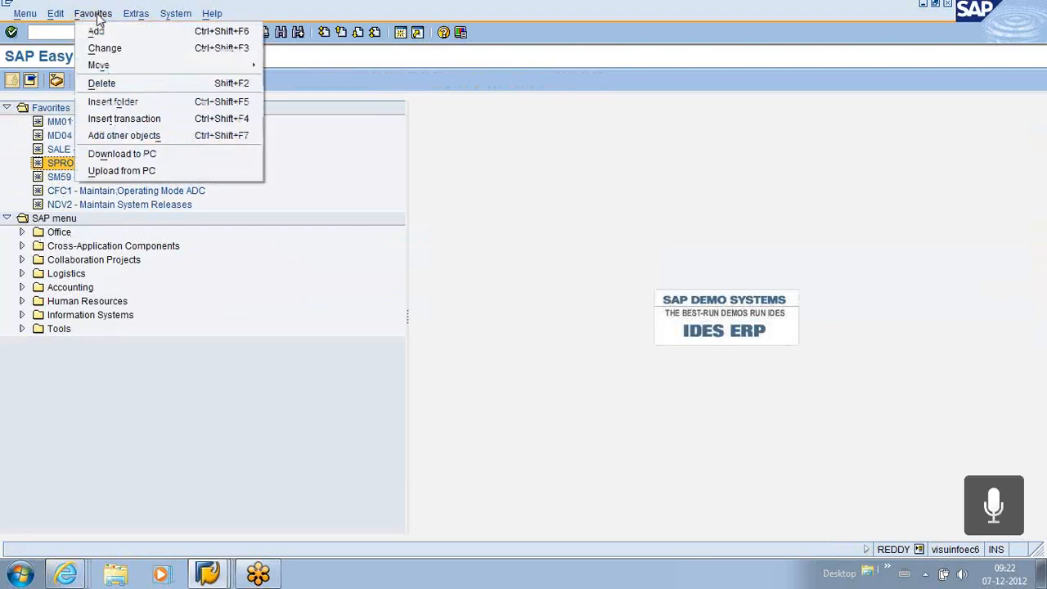
click(82, 18)
click(136, 15)
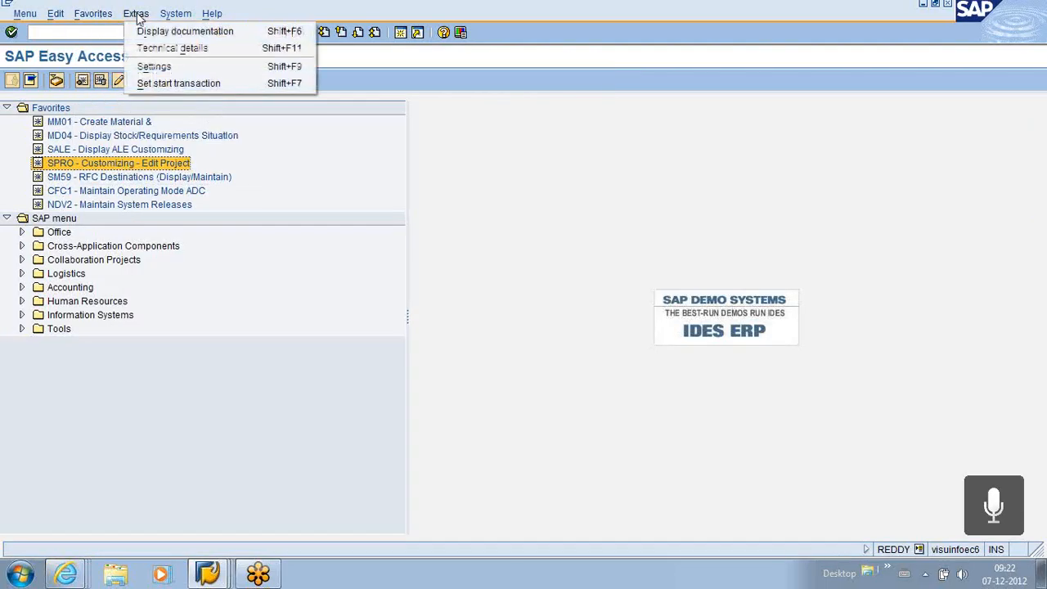
click(155, 69)
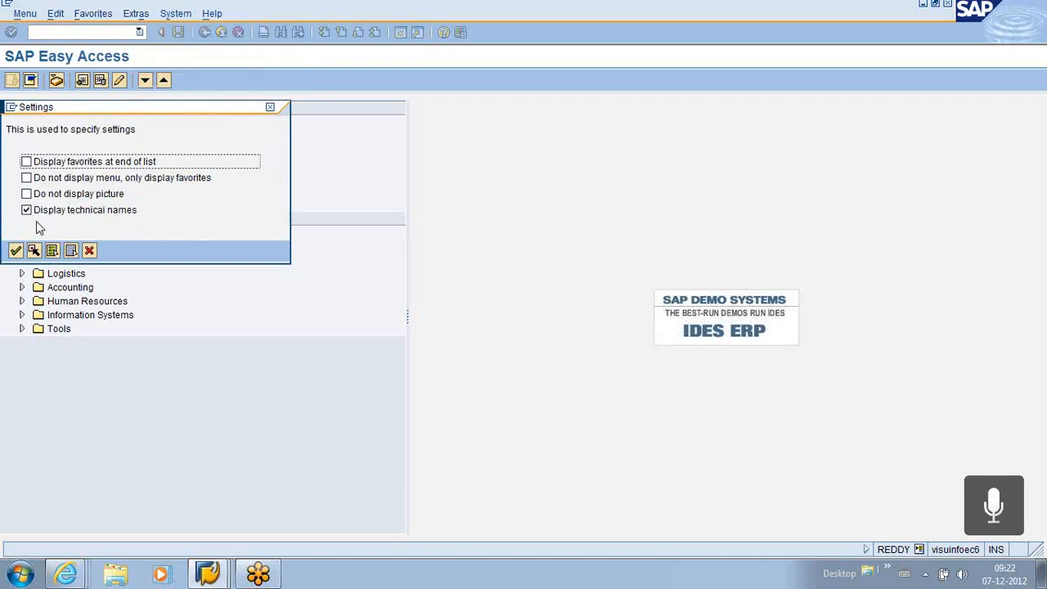
drag(138, 106, 440, 111)
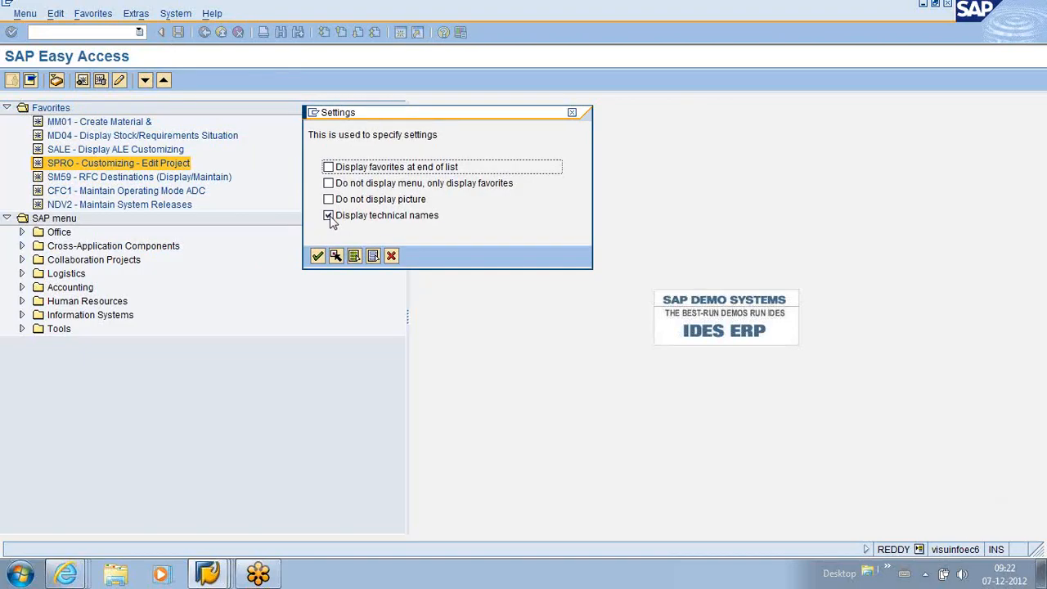
click(329, 217)
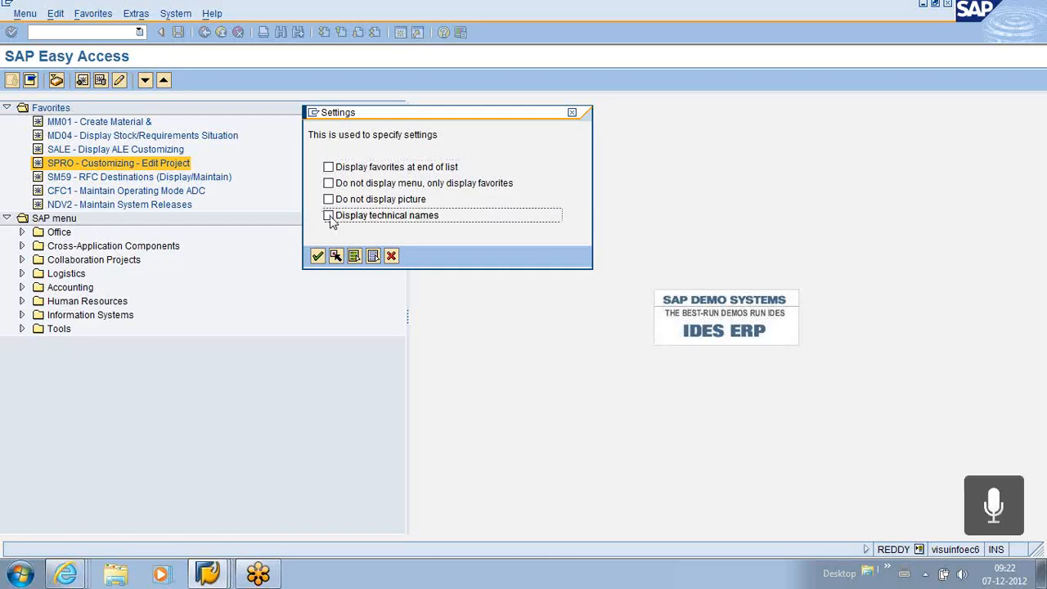
click(317, 256)
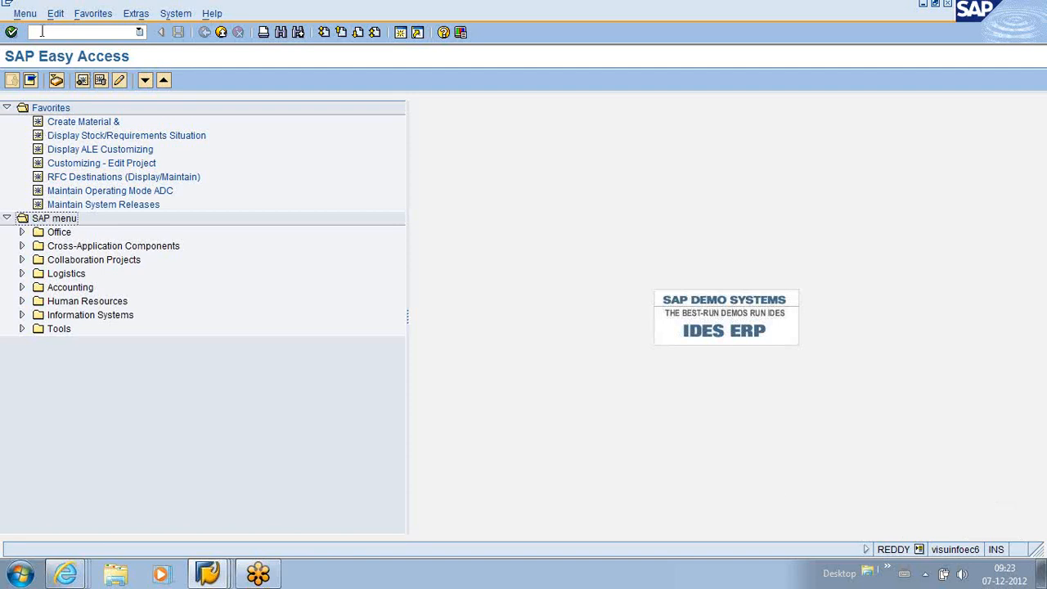
Browse the SAP menu down to Logistics > Materials Management > Purchasing > Master Data > Info Record without technical names
click(22, 274)
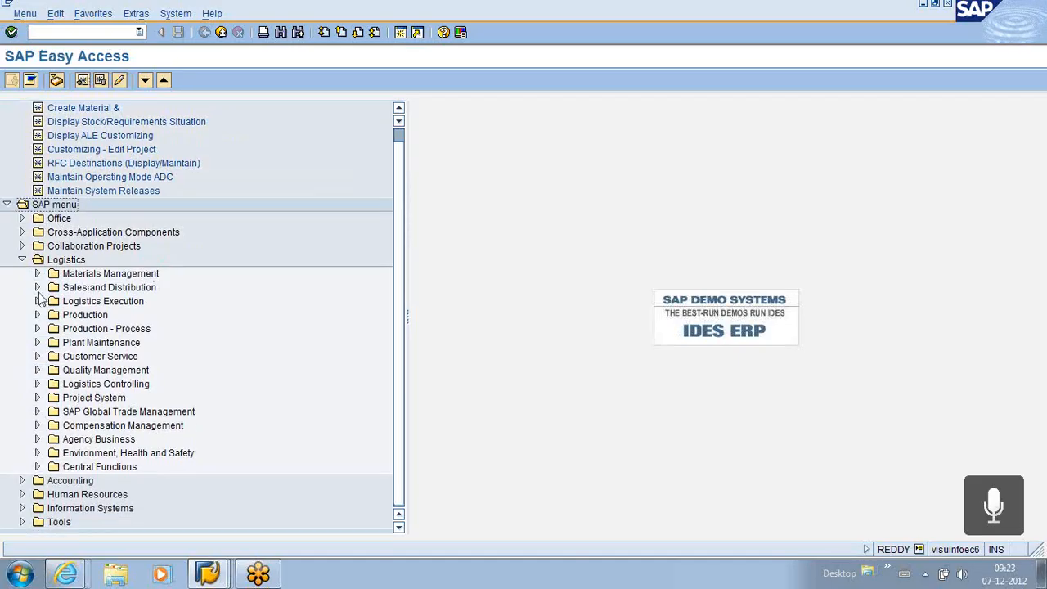
click(37, 301)
scroll(188, 309, down, 1)
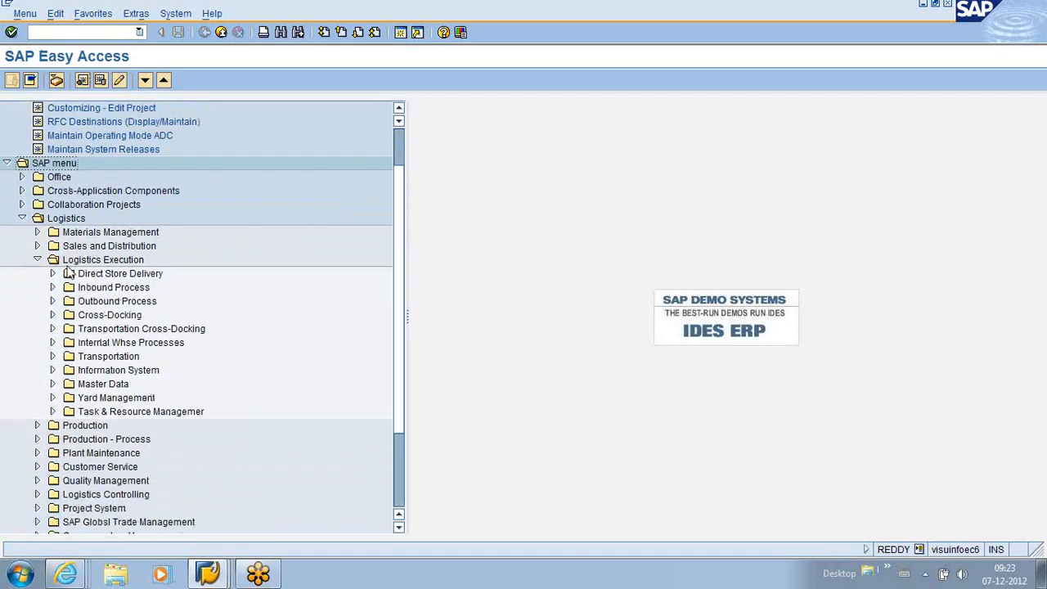
click(37, 260)
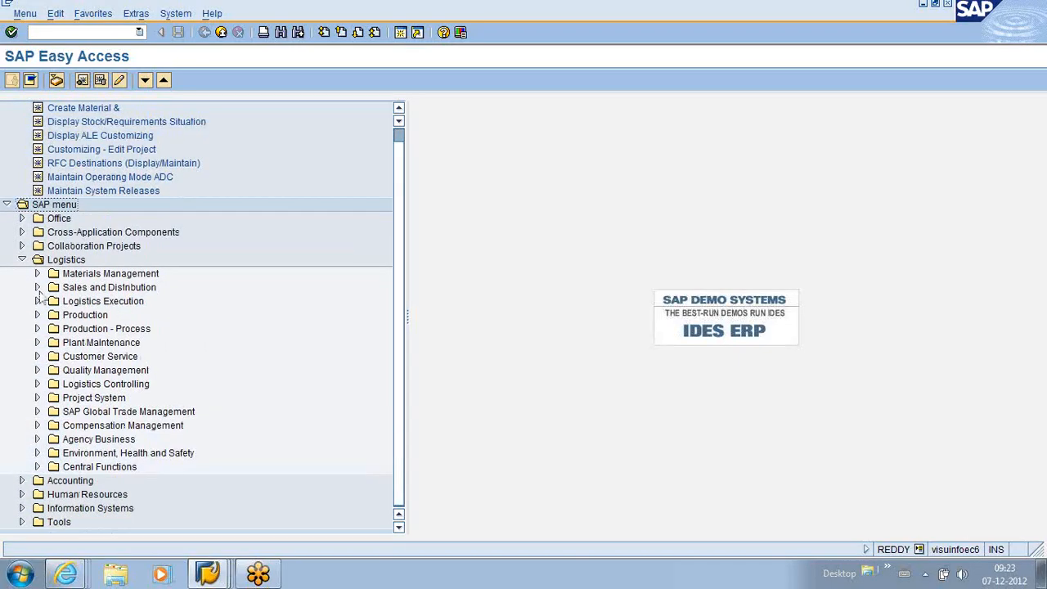
click(37, 273)
scroll(81, 246, down, 1)
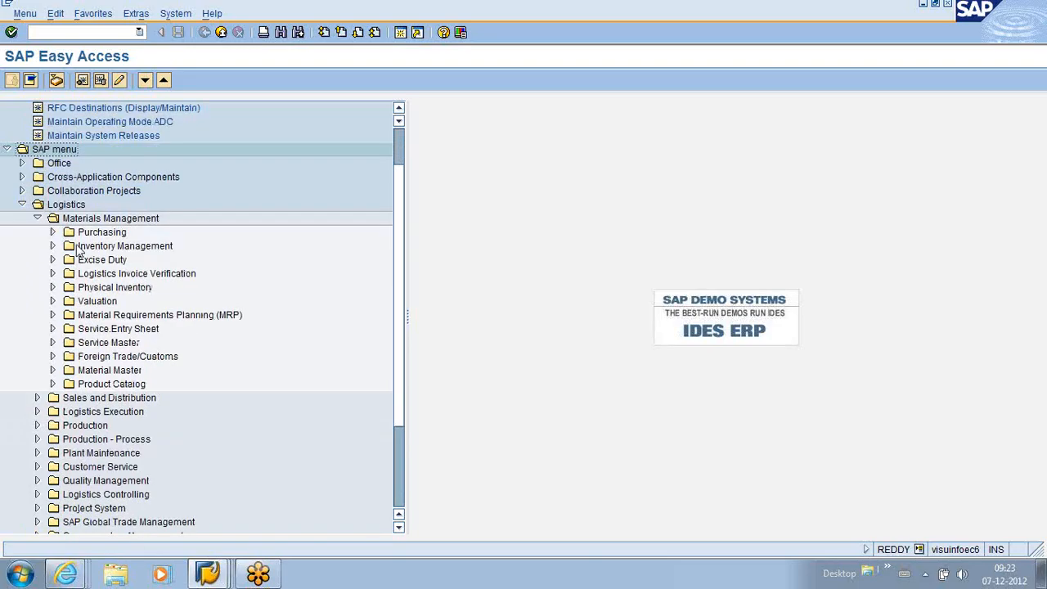
click(52, 233)
scroll(82, 245, down, 1)
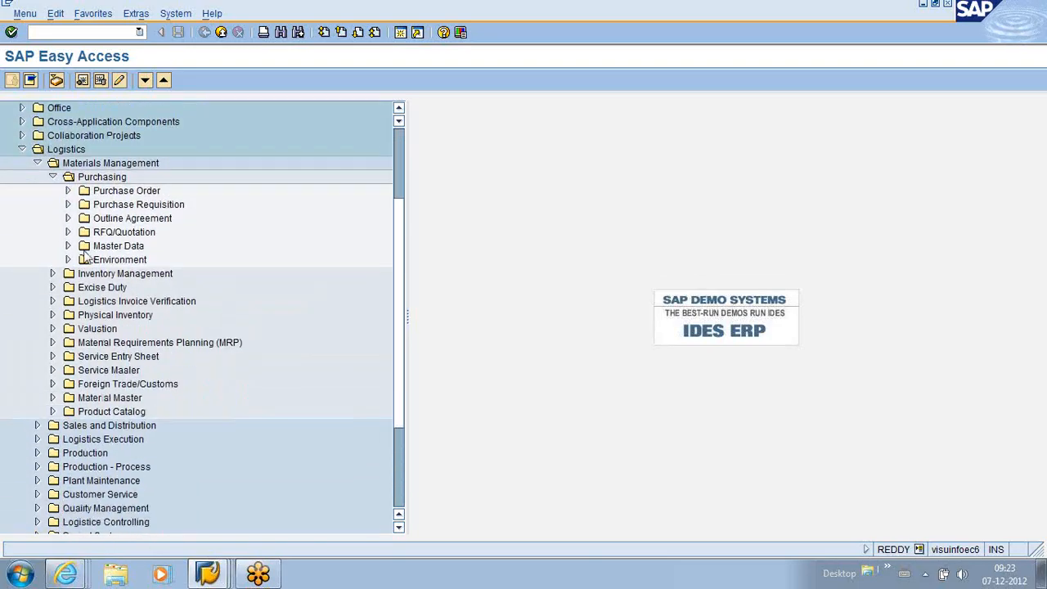
click(69, 246)
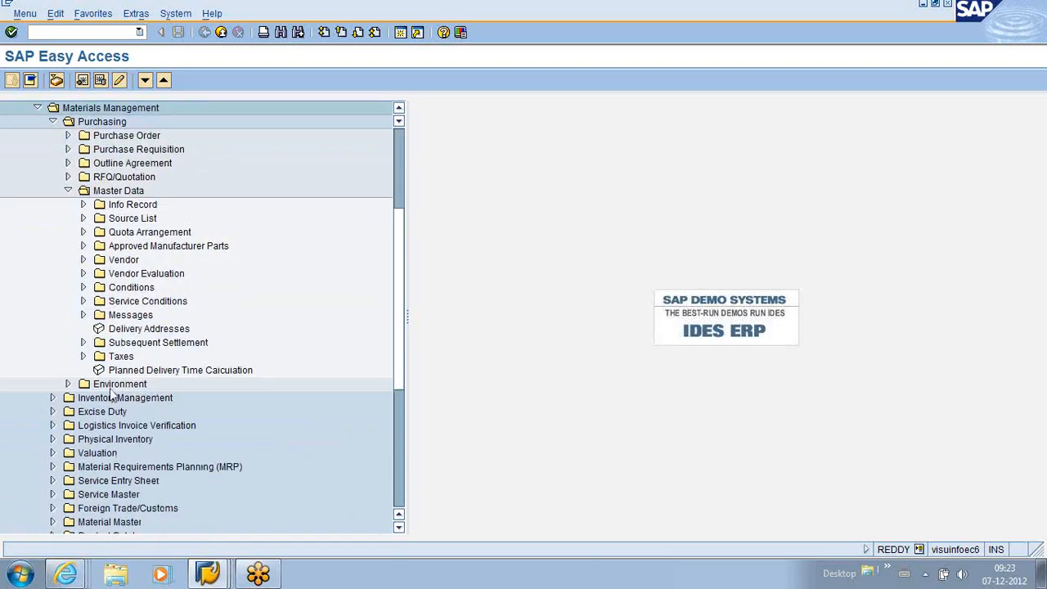
click(85, 204)
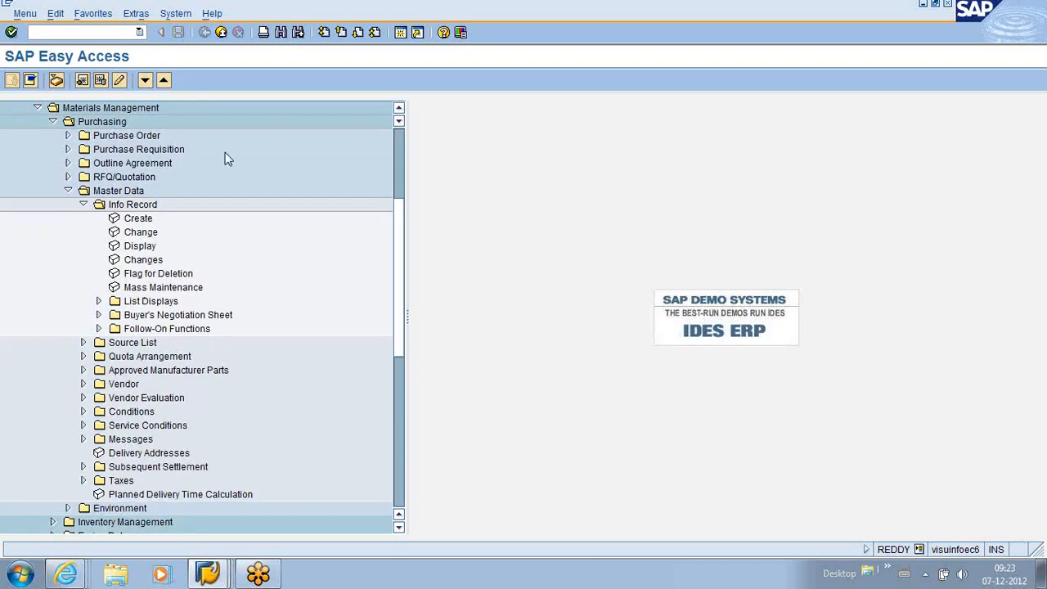
Turn on Display technical names in the SAP Easy Access settings and confirm them
click(136, 14)
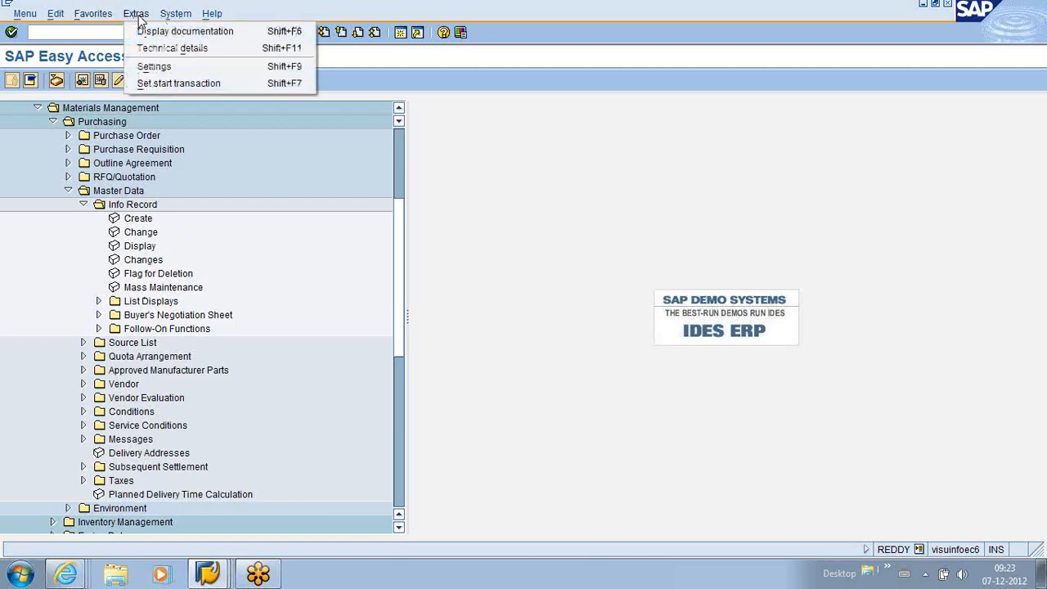
click(156, 69)
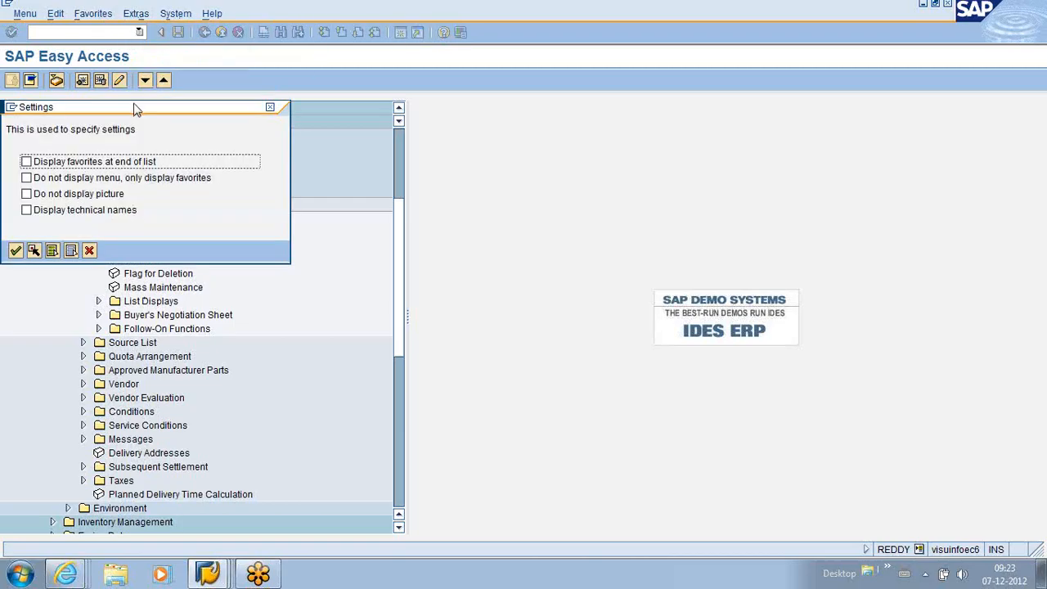
drag(142, 111, 484, 118)
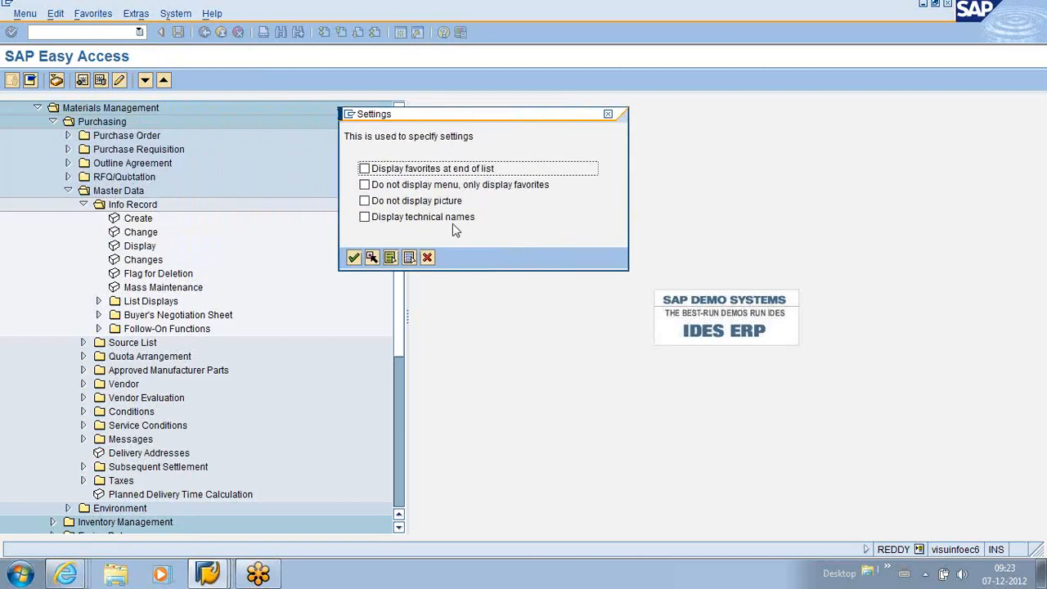
click(364, 217)
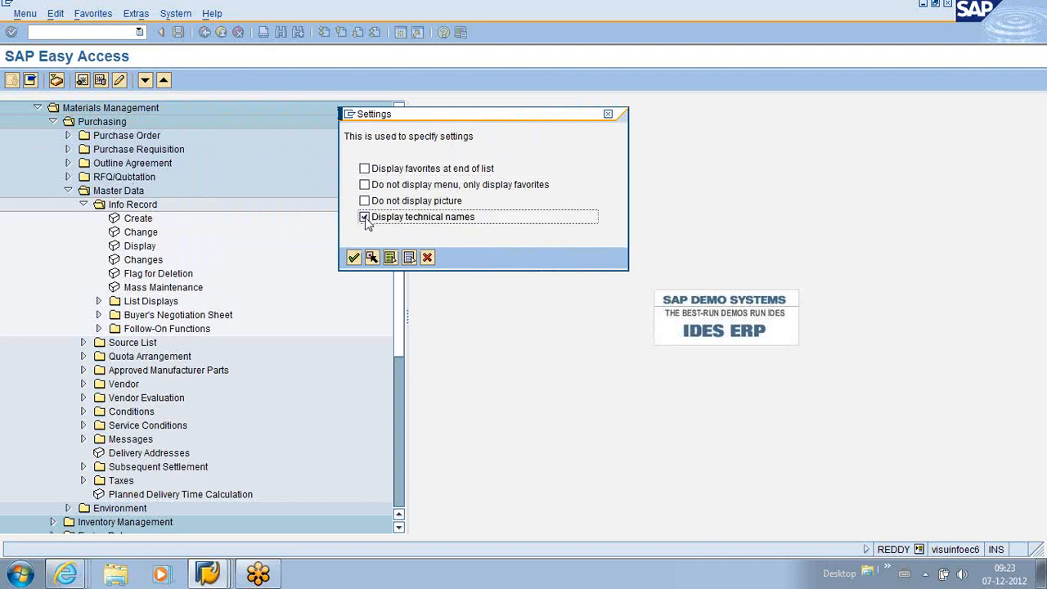
click(354, 258)
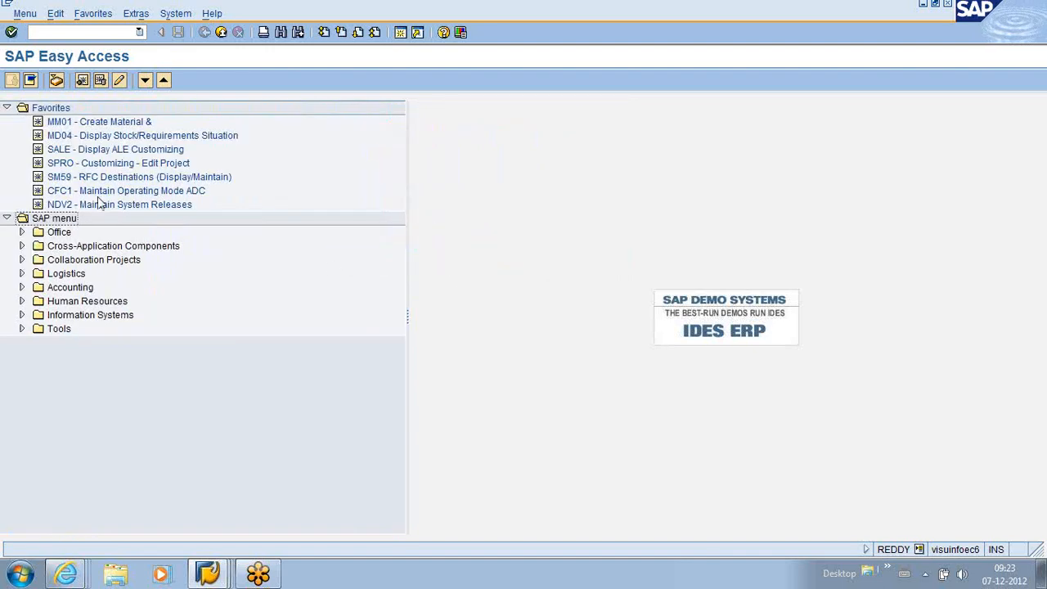
Browse the SAP menu down to Logistics > Materials Management > Purchasing > Purchase Order to view its transaction codes
click(23, 275)
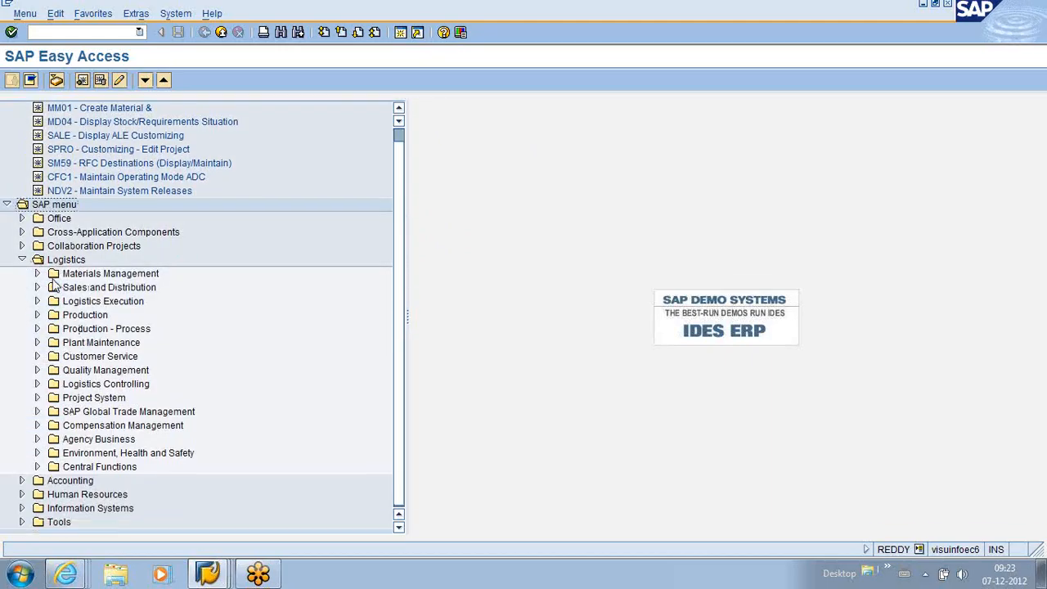
click(37, 274)
click(52, 233)
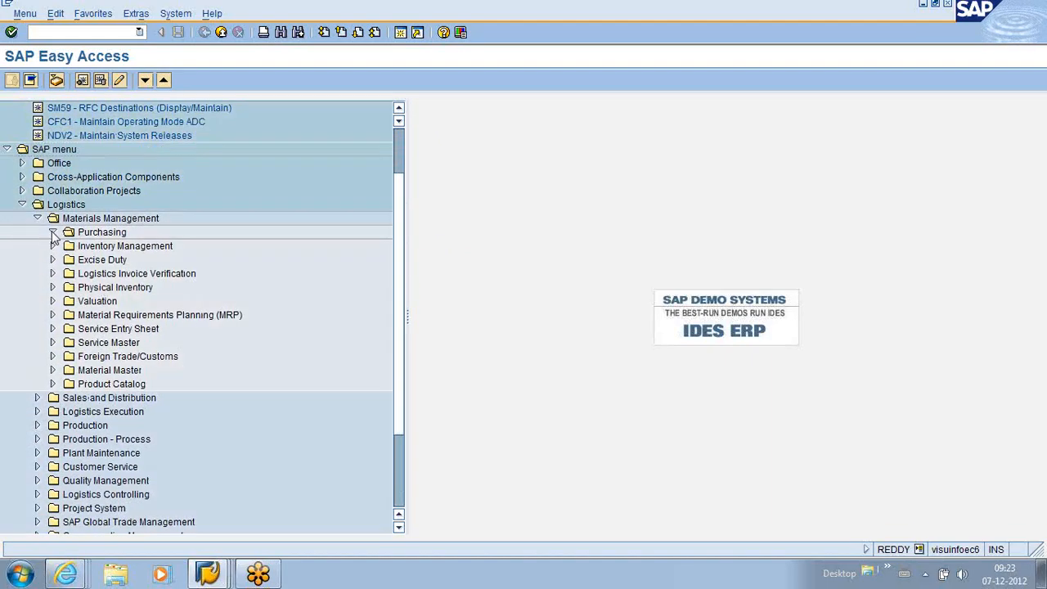
click(68, 245)
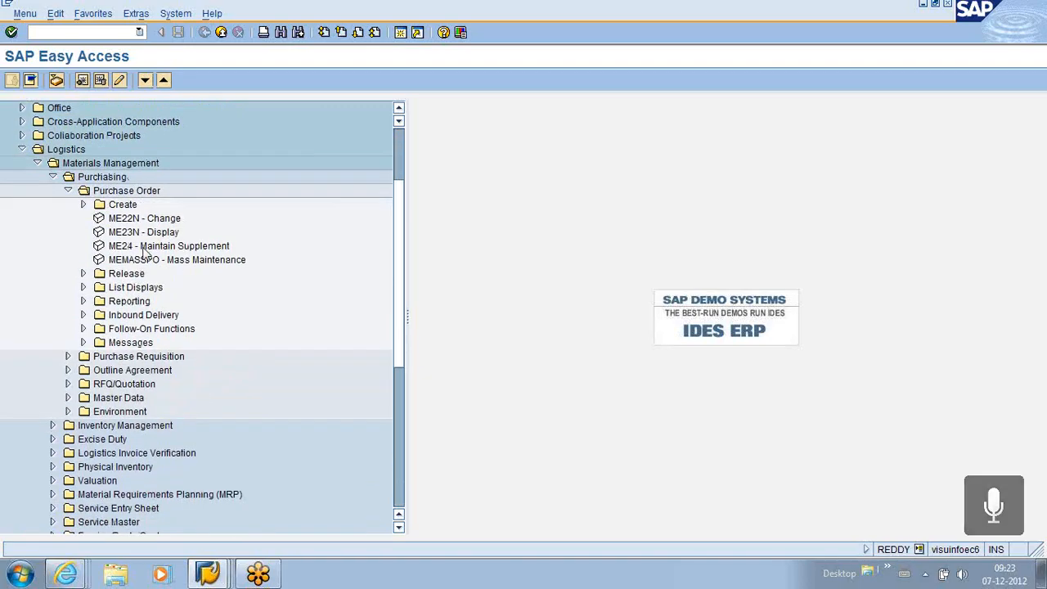
Enable Do not display picture in the SAP Easy Access settings and apply it
click(135, 13)
click(154, 66)
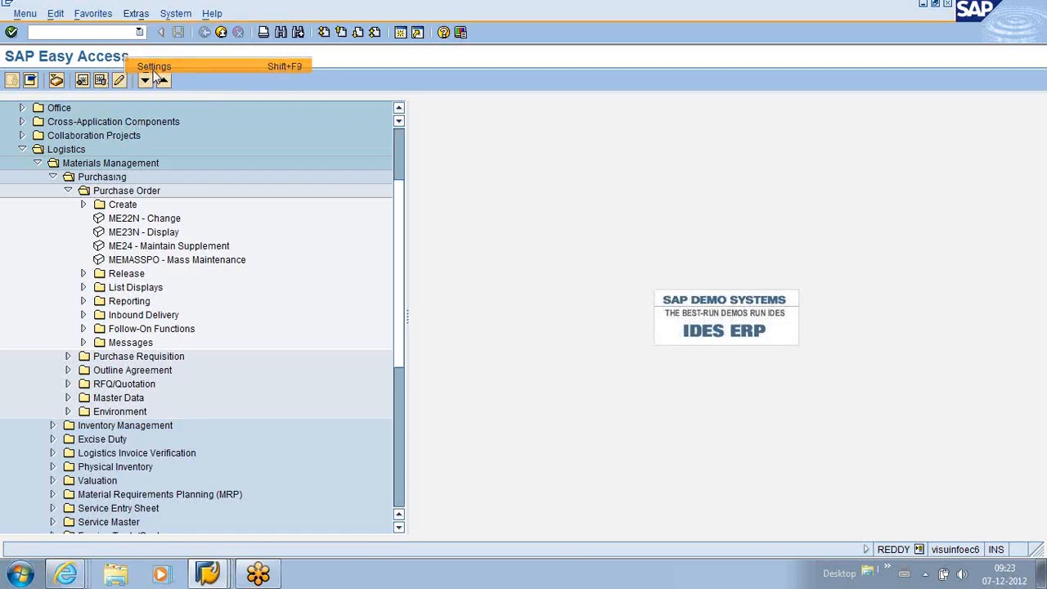
drag(96, 114, 521, 125)
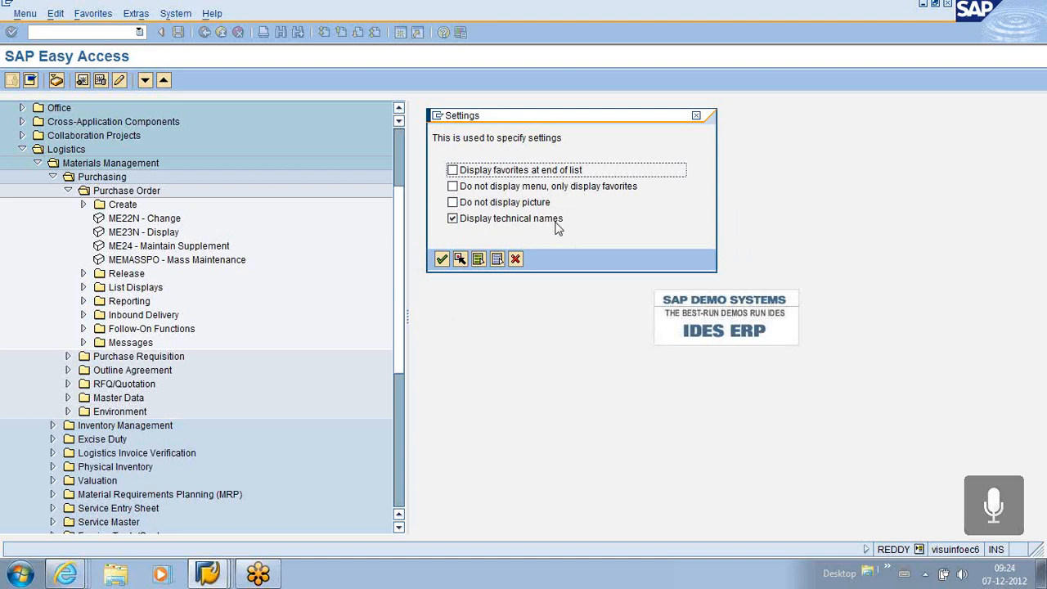
click(452, 202)
click(440, 259)
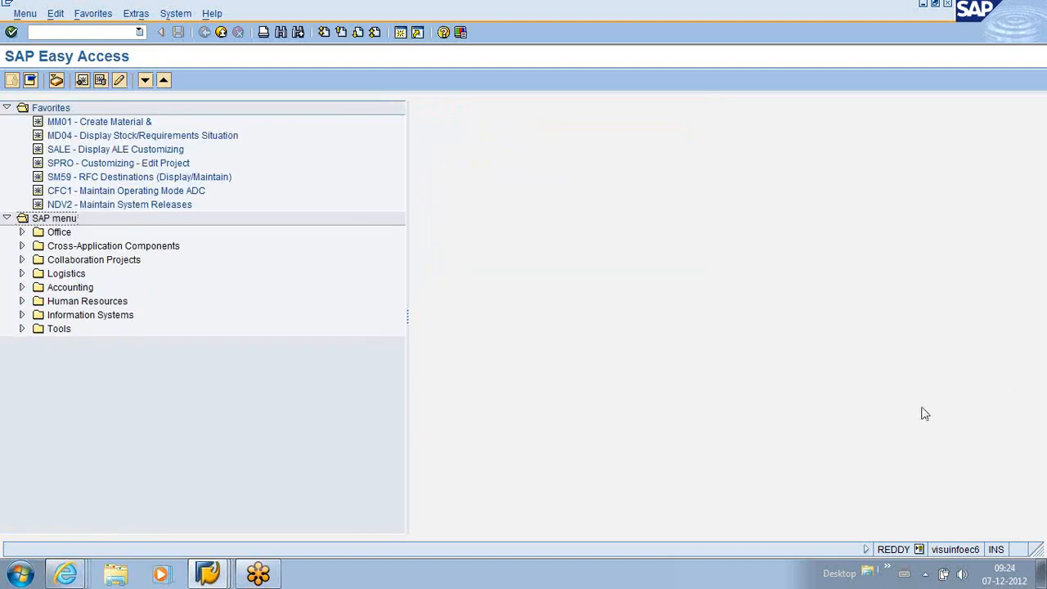
Clear Do not display picture in the SAP Easy Access settings to restore the start screen image
click(136, 14)
click(141, 66)
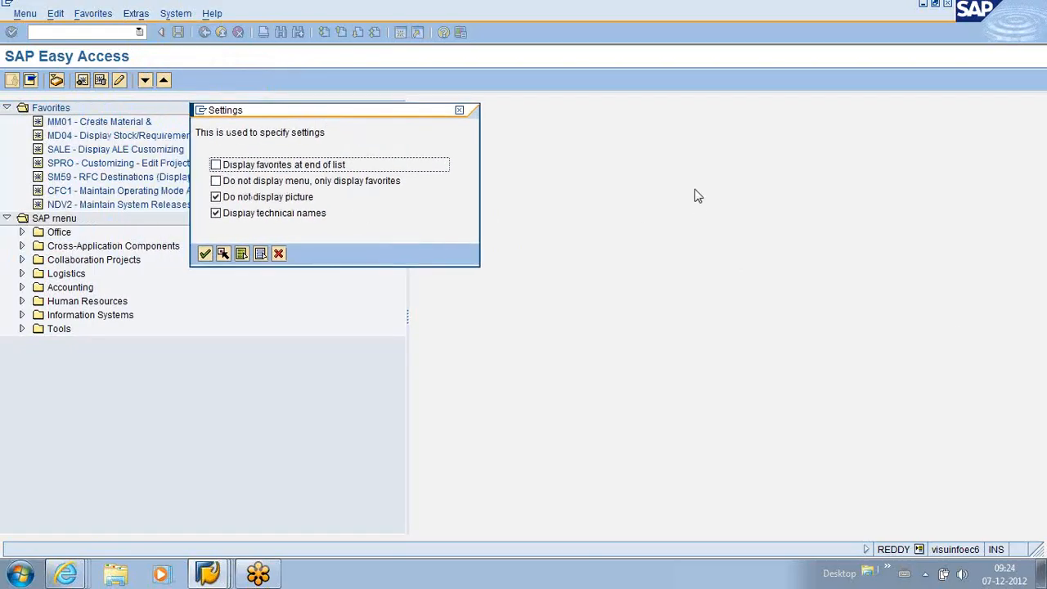
click(255, 198)
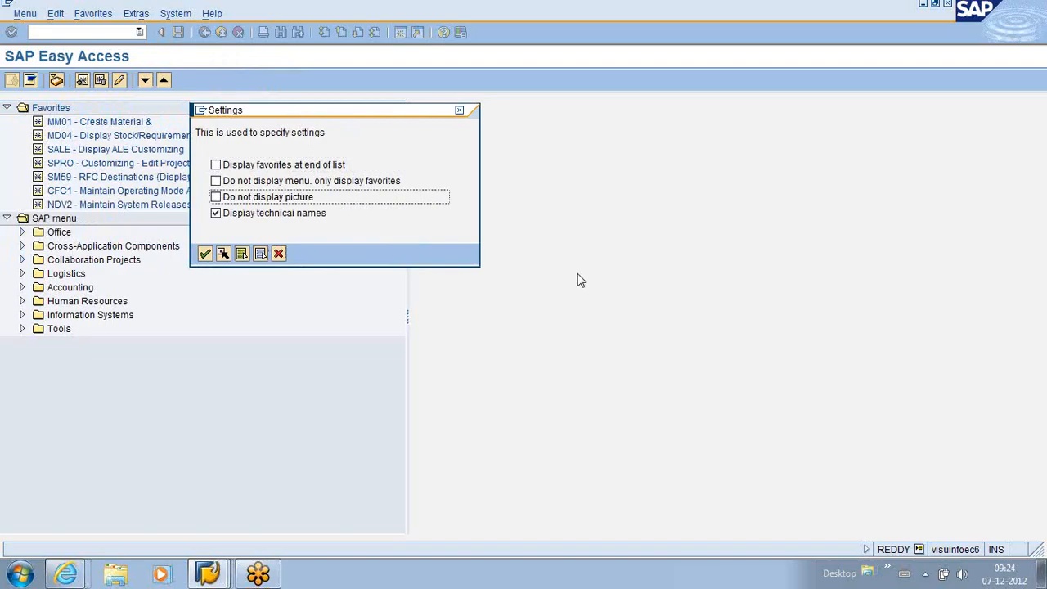
click(206, 253)
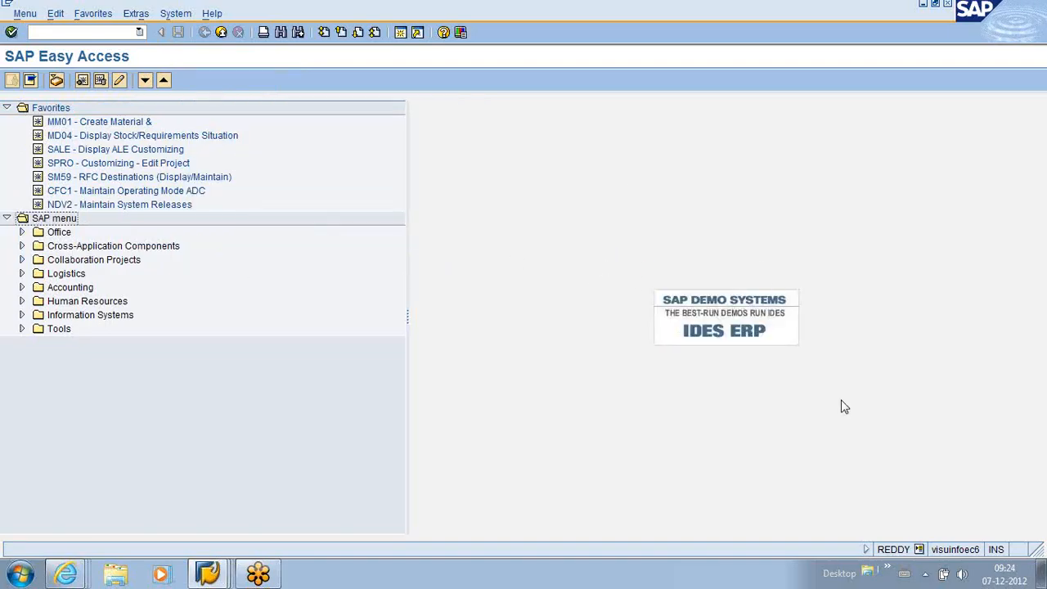
Turn off Display technical names and turn on Display favorites at end of list in the SAP Easy Access settings
click(104, 17)
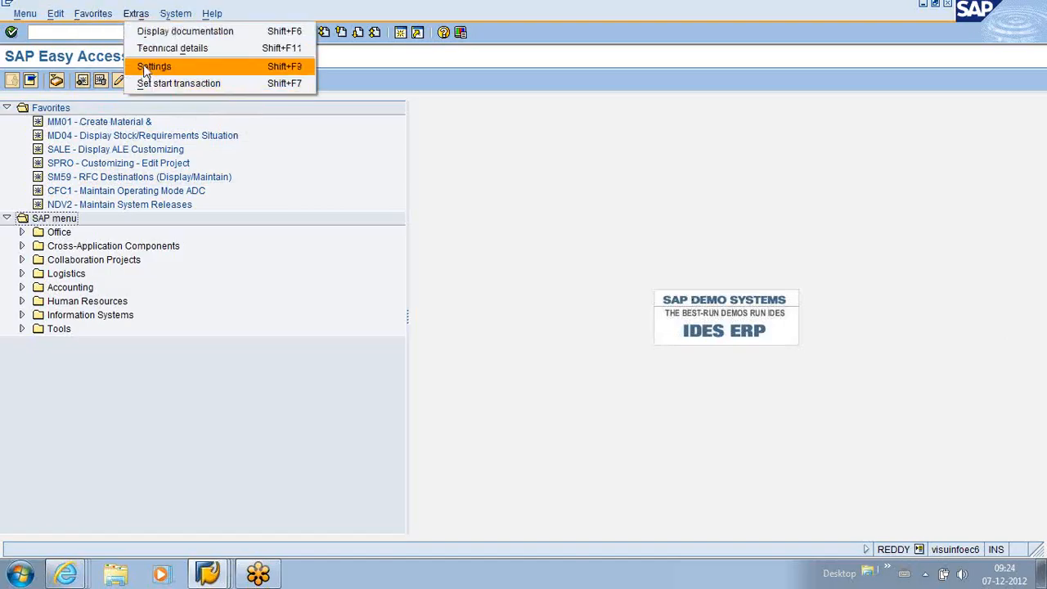
click(154, 66)
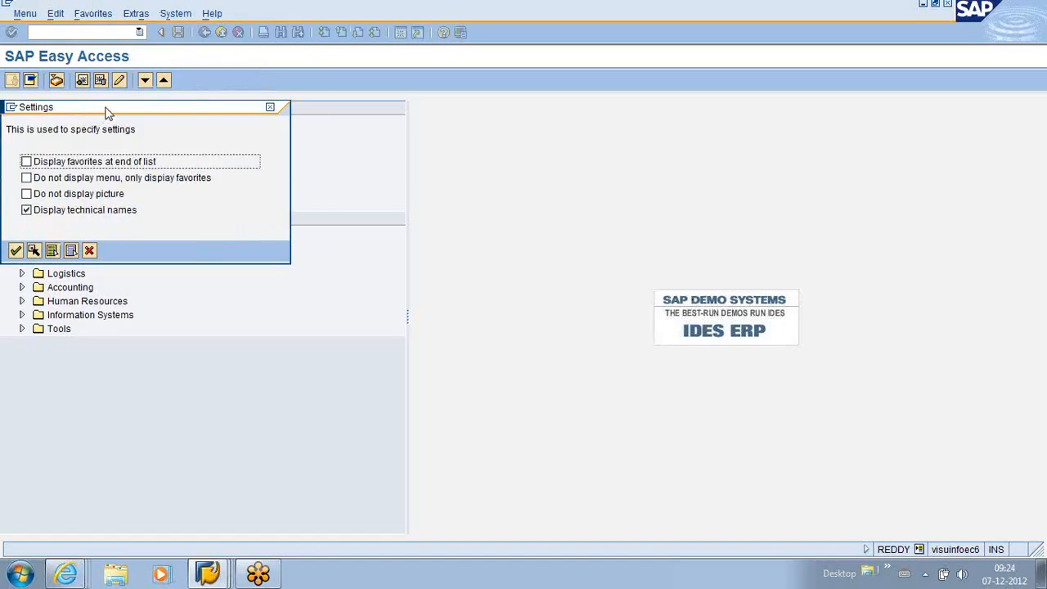
drag(106, 111, 557, 133)
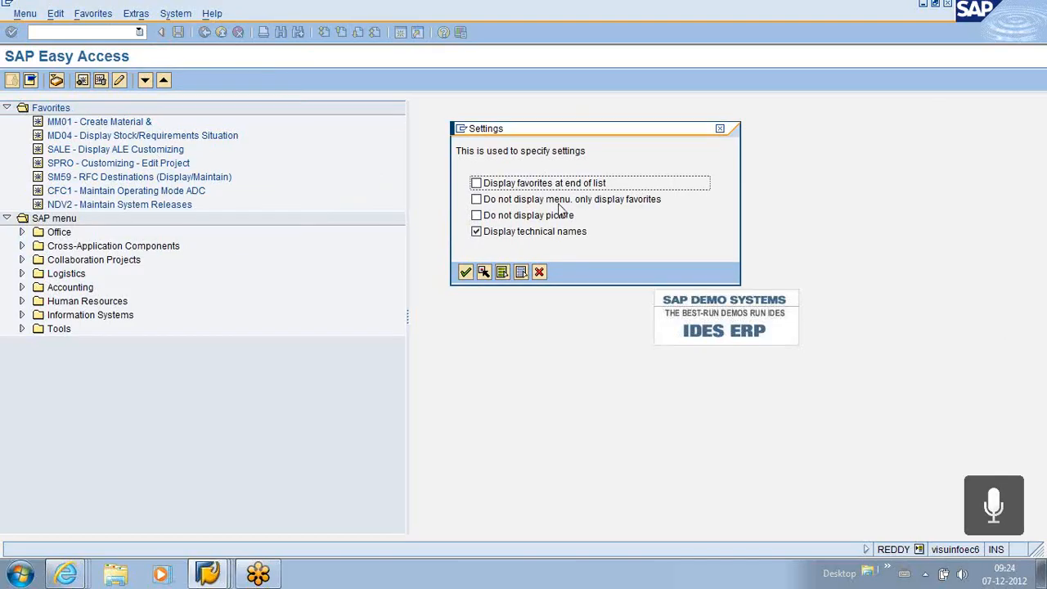
click(477, 233)
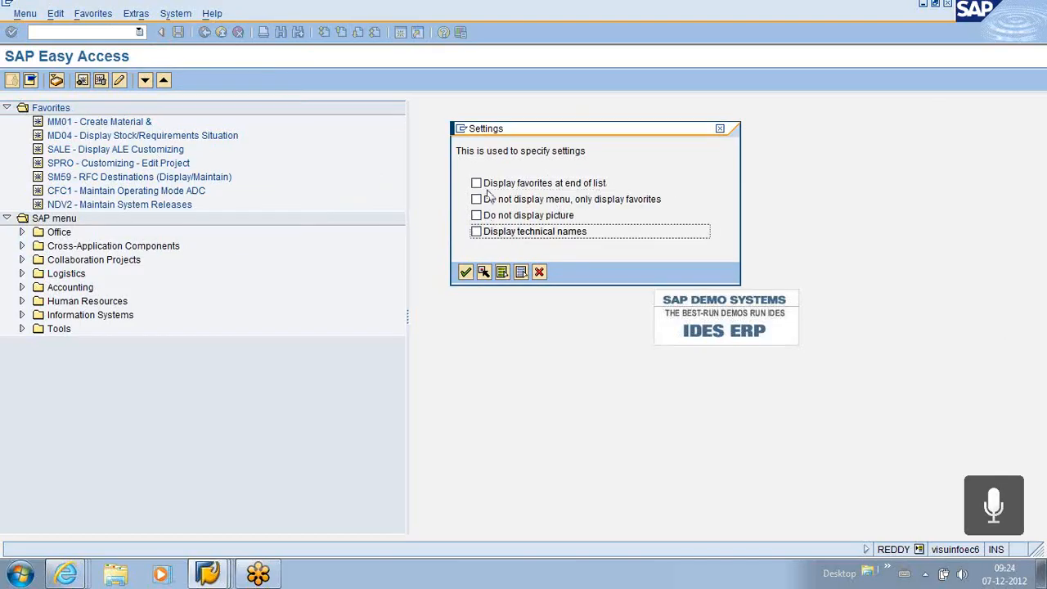
click(476, 183)
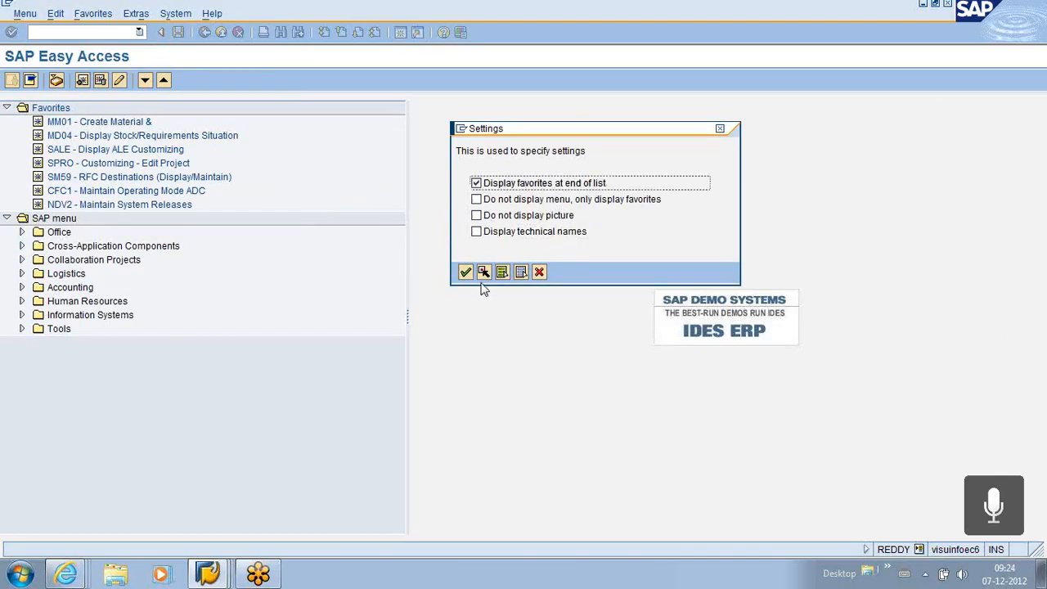
click(465, 273)
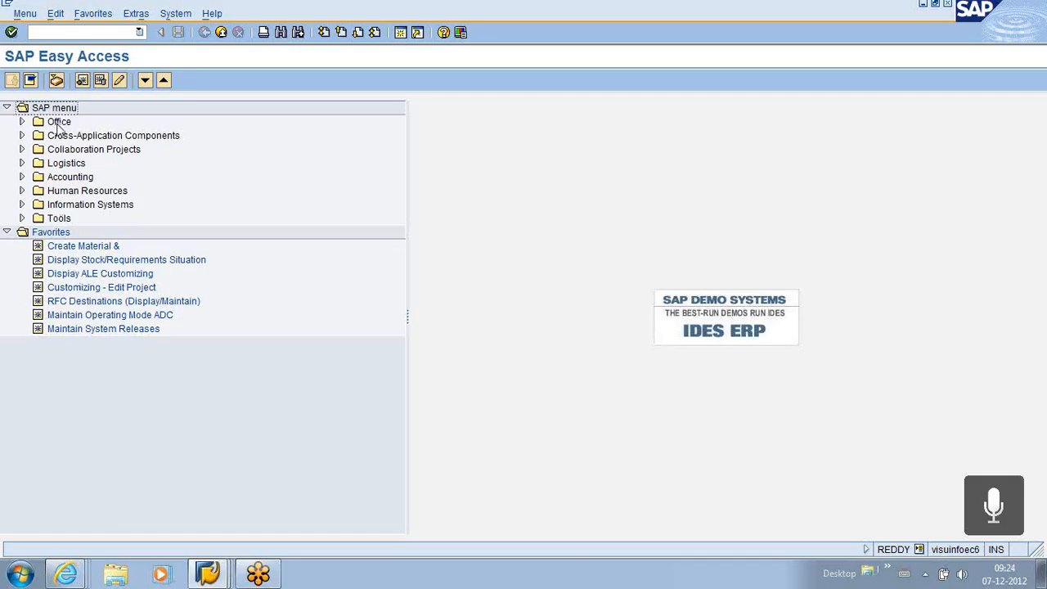
Turn off Display favorites at end of list in the SAP Easy Access settings and confirm
click(136, 14)
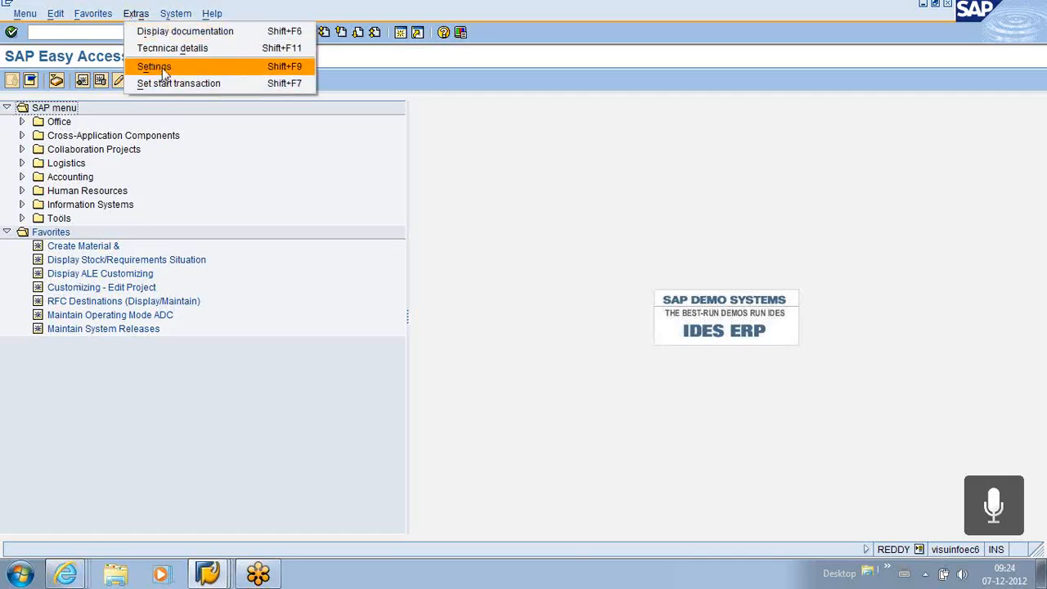
click(163, 67)
drag(136, 112, 711, 128)
click(601, 176)
click(590, 266)
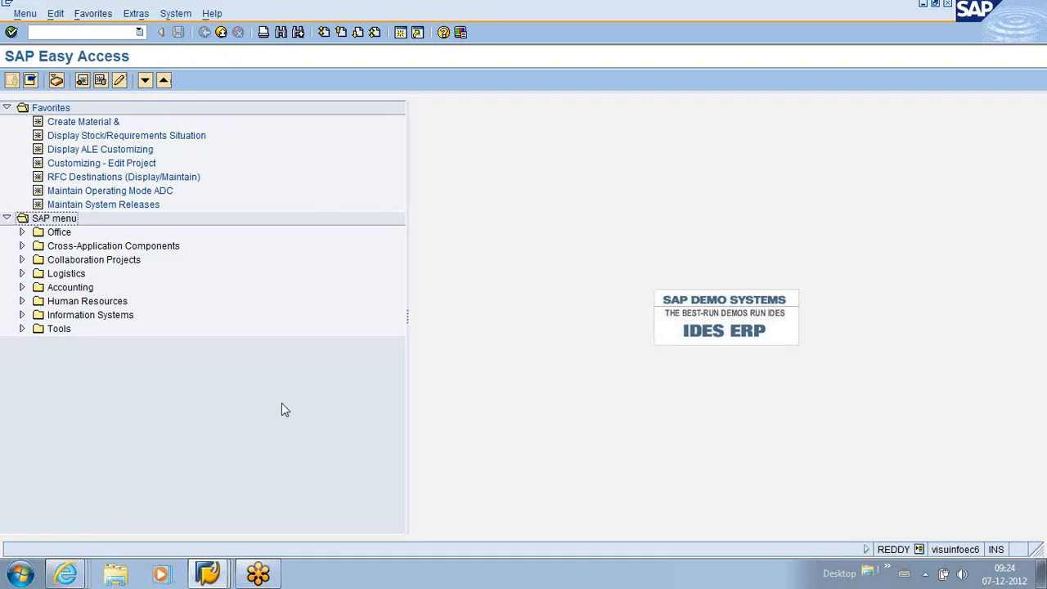
Switch to the Display IMG session and collapse the Logistics - General branch, including Material Master and Configuring the Material Master
click(208, 573)
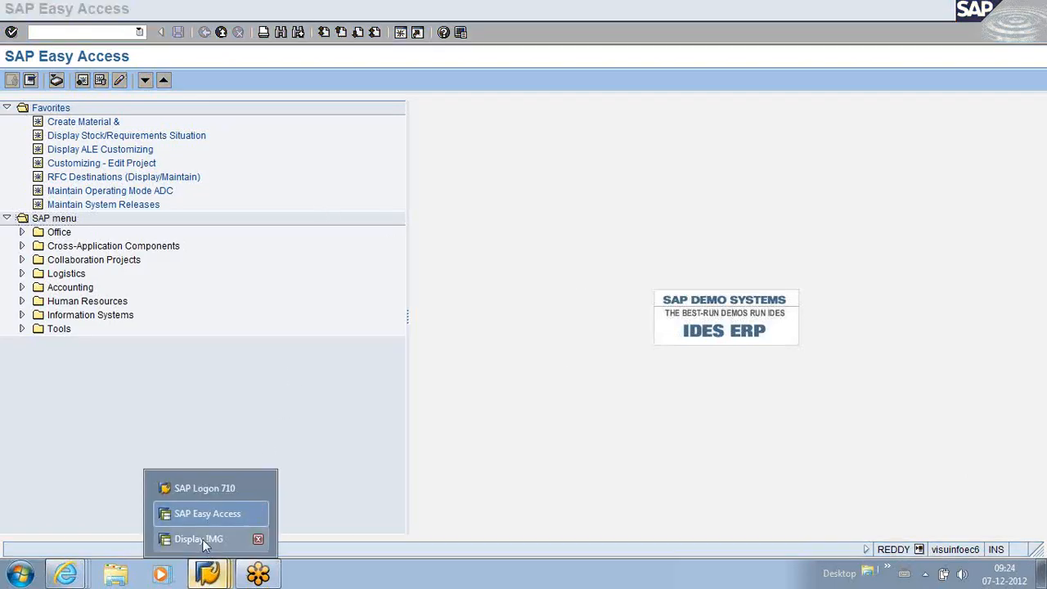
click(202, 539)
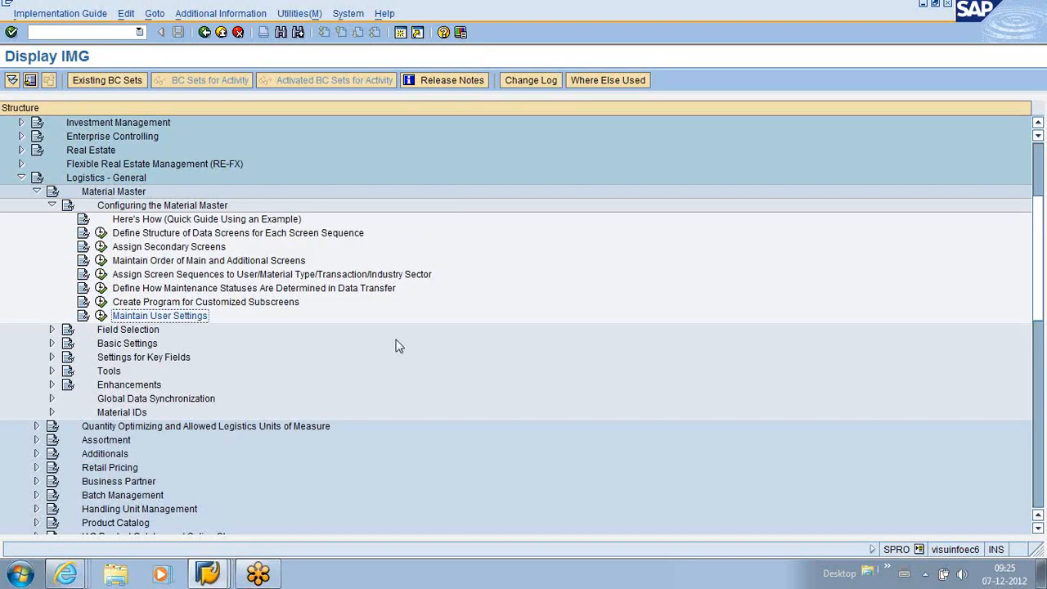
click(52, 206)
click(36, 191)
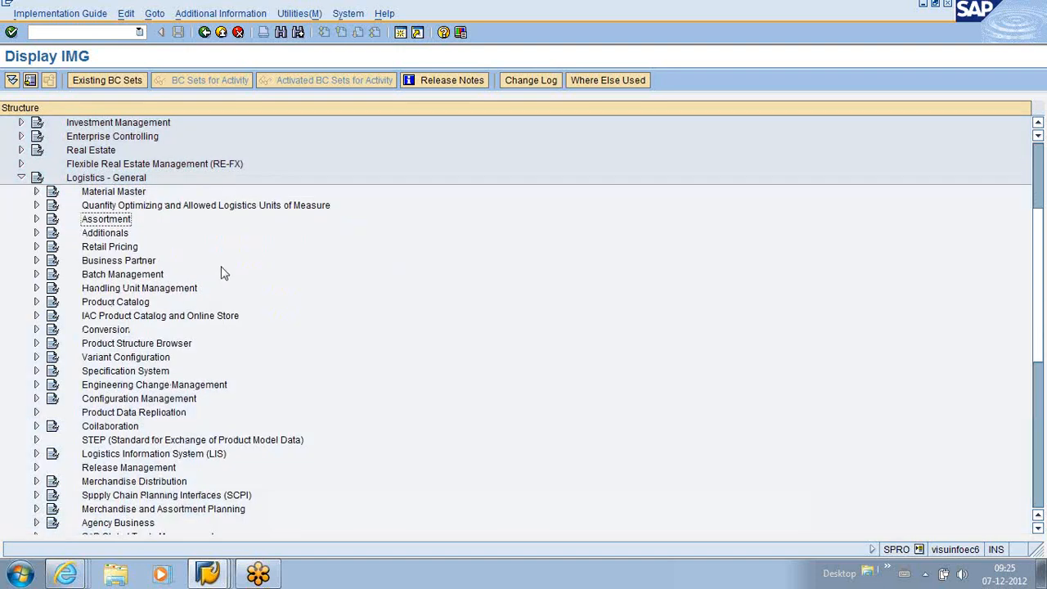
click(22, 178)
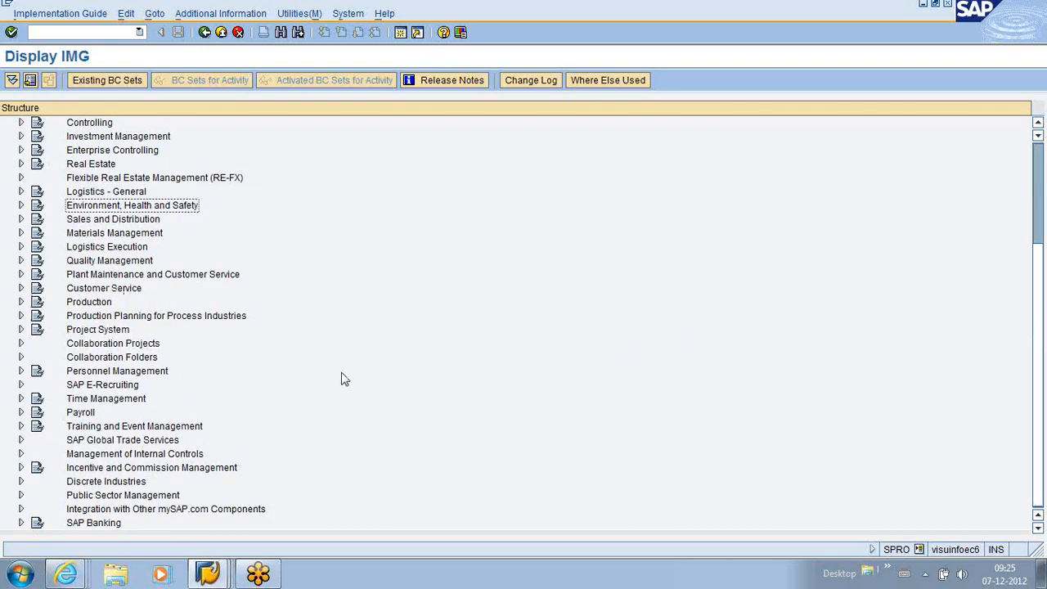
Open Define and Assign Number Ranges under Production > Repetitive Manufacturing > Cross-Process Settings in the IMG
click(21, 301)
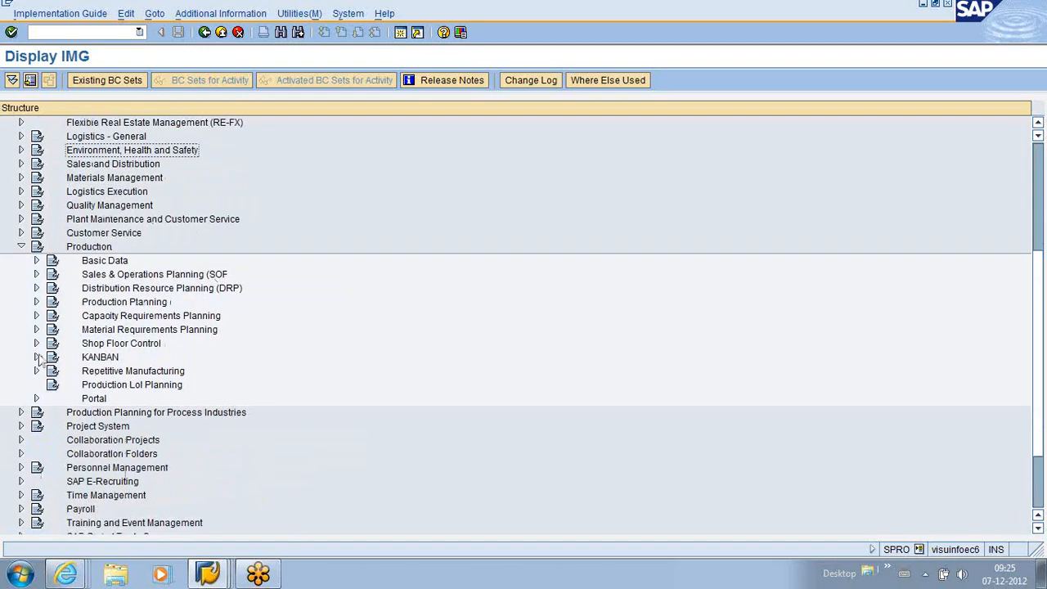
click(36, 371)
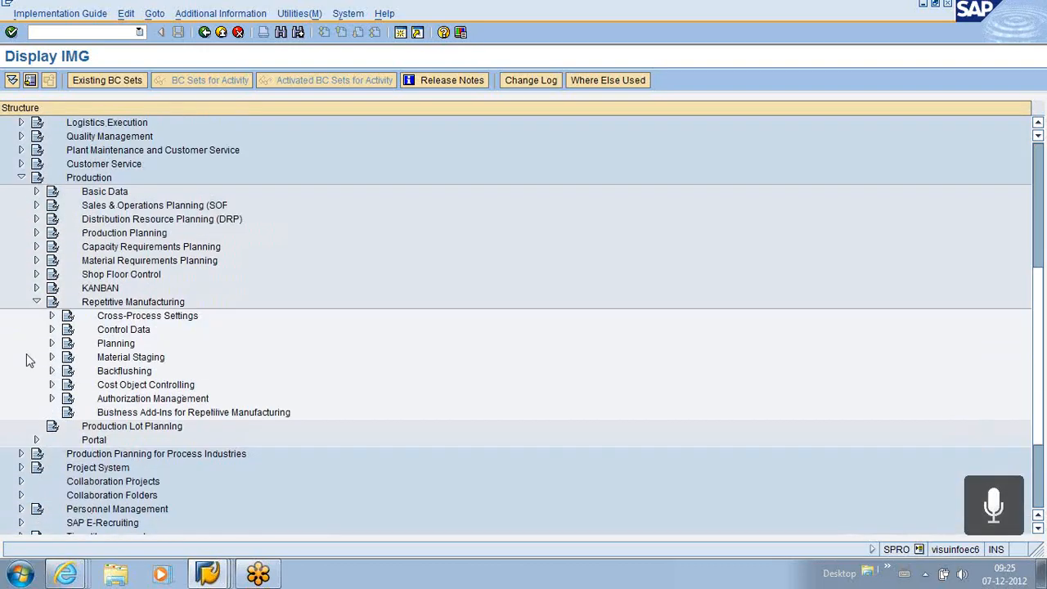
click(51, 316)
scroll(273, 387, down, 2)
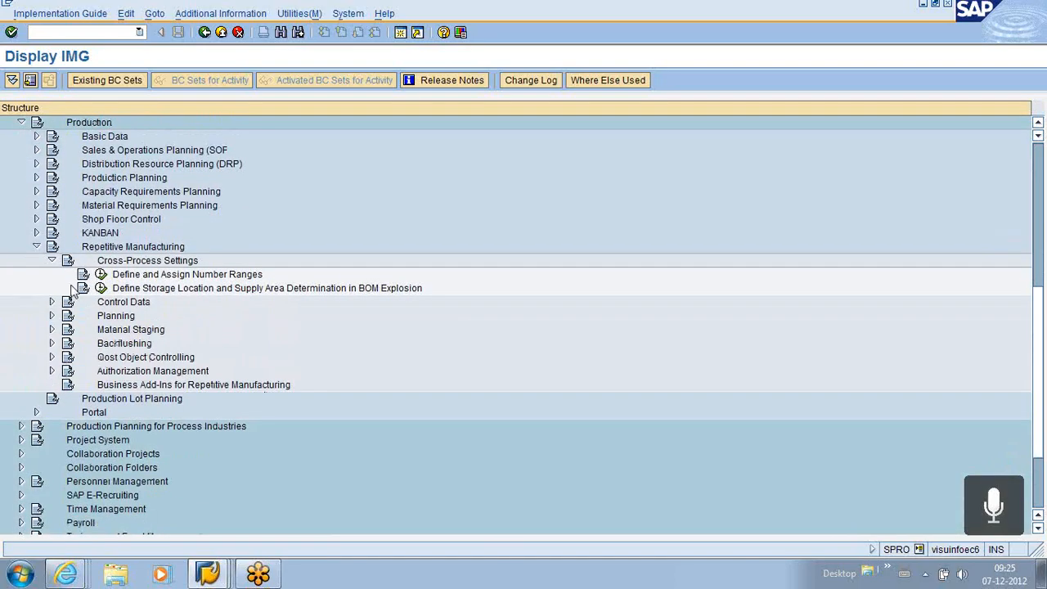
click(101, 276)
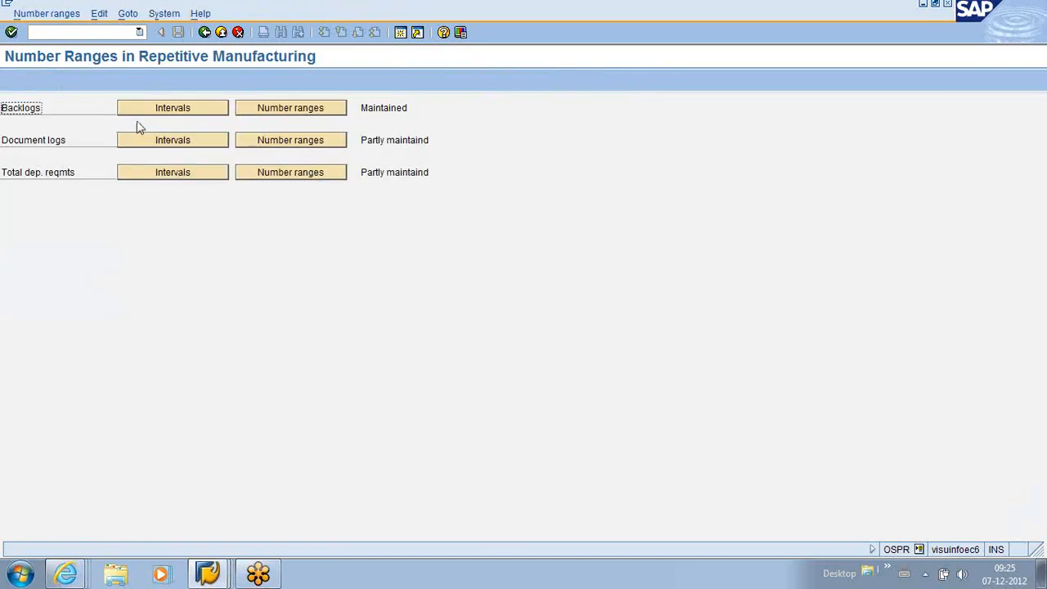
Examine the interval maintenance screens for Backlogs, Document logs and Total dep. reqmts in Repetitive Manufacturing
click(145, 108)
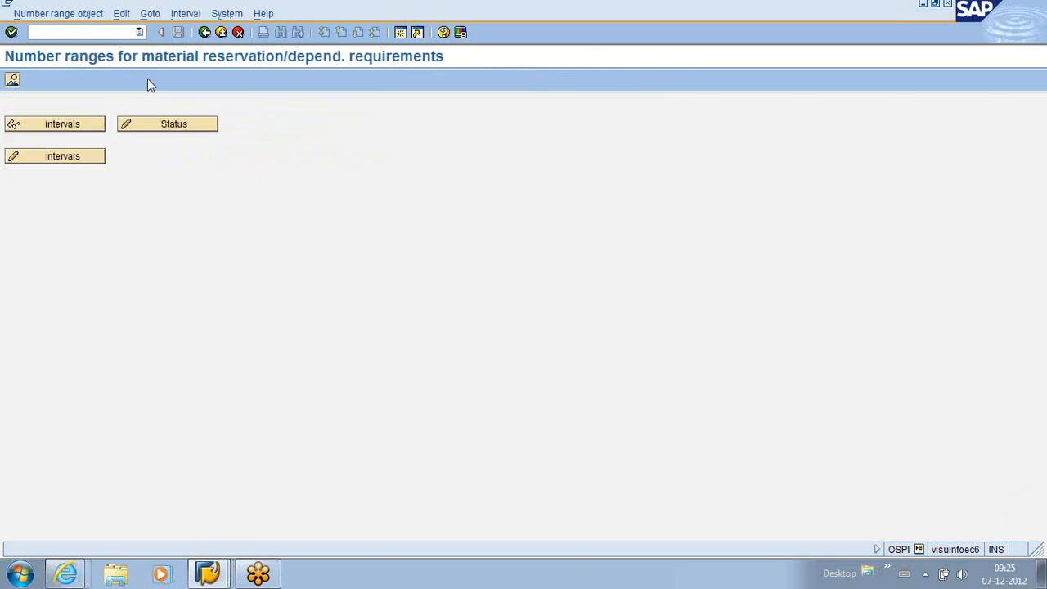
click(202, 37)
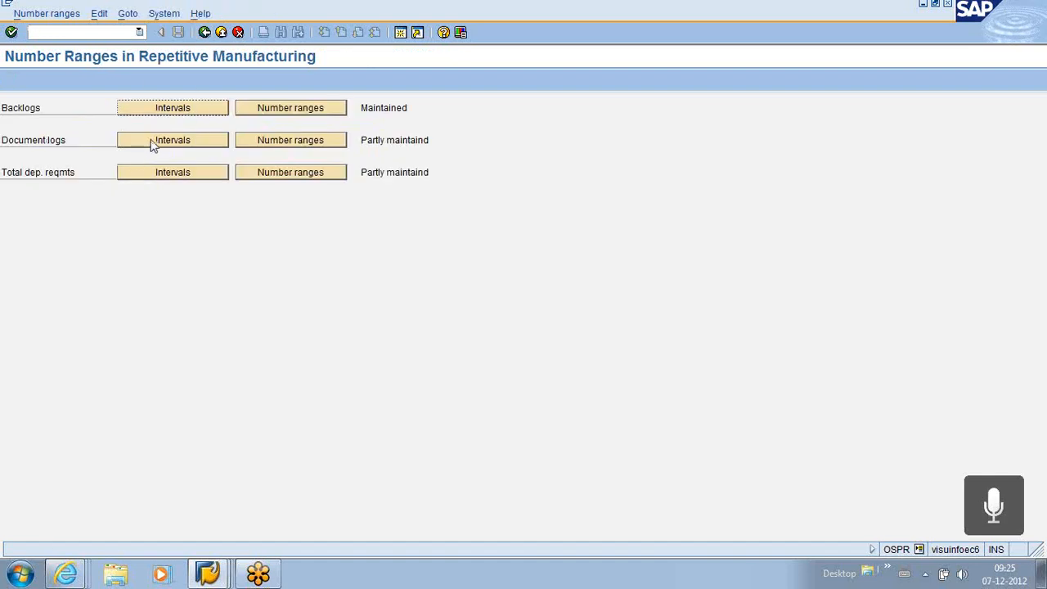
click(152, 142)
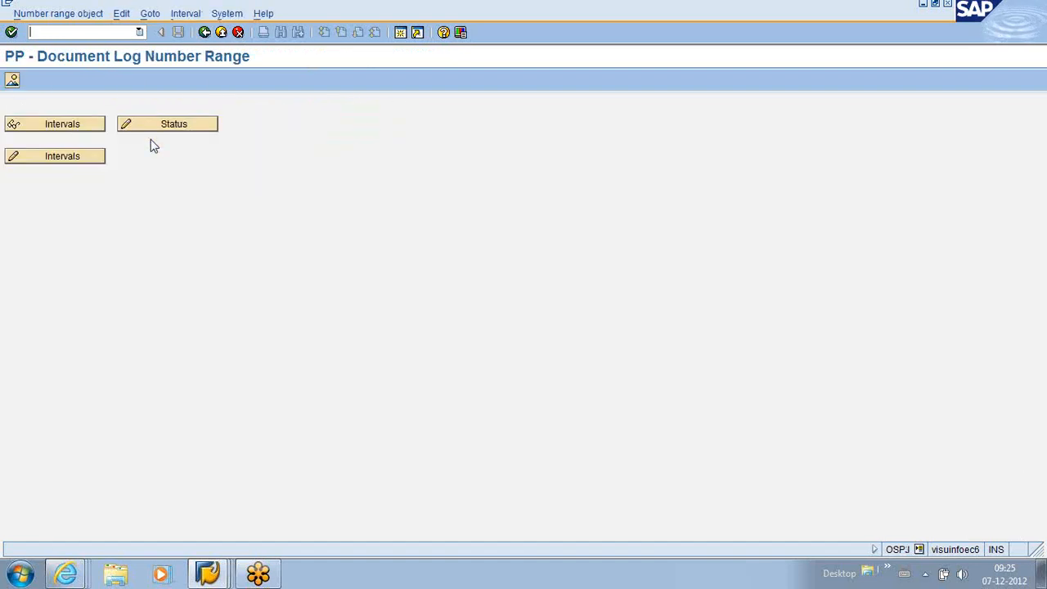
click(204, 33)
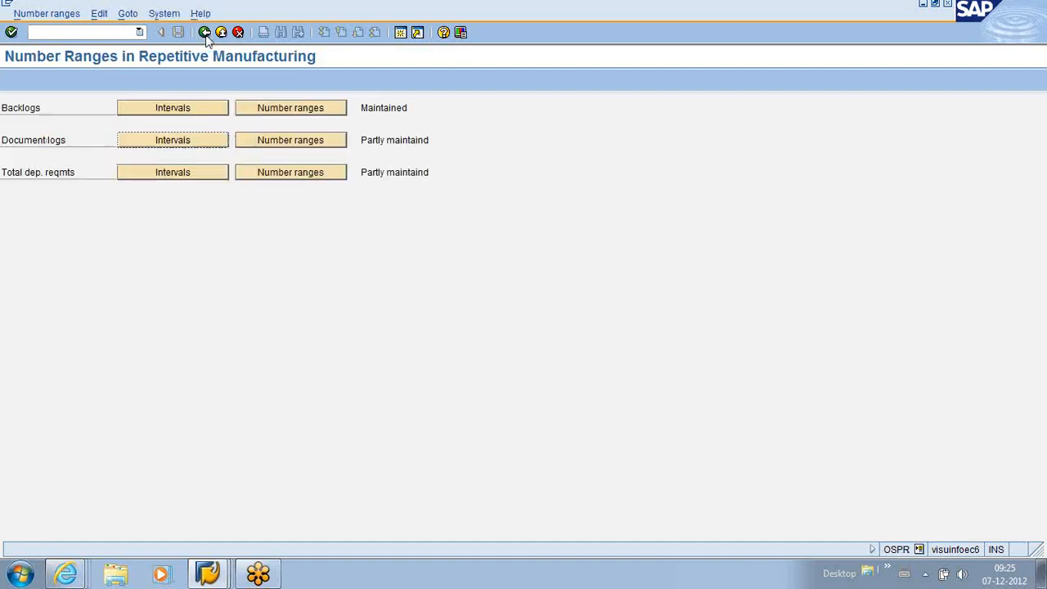
click(180, 179)
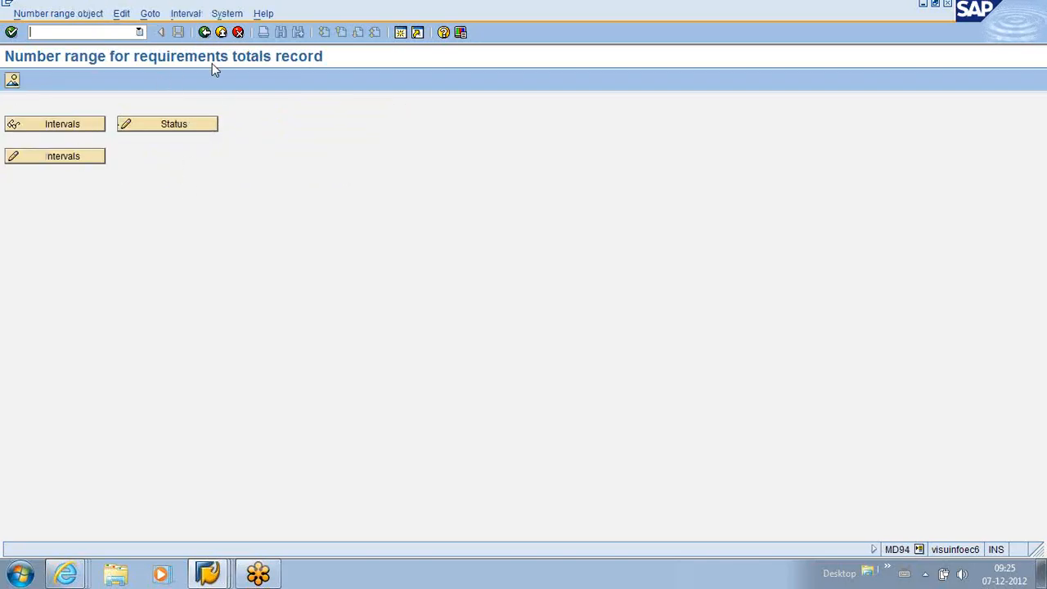
Return to the IMG and open the storage location determination for repetitive manufacturing under Define Storage Location and Supply Area Determination in BOM Explosion
click(205, 33)
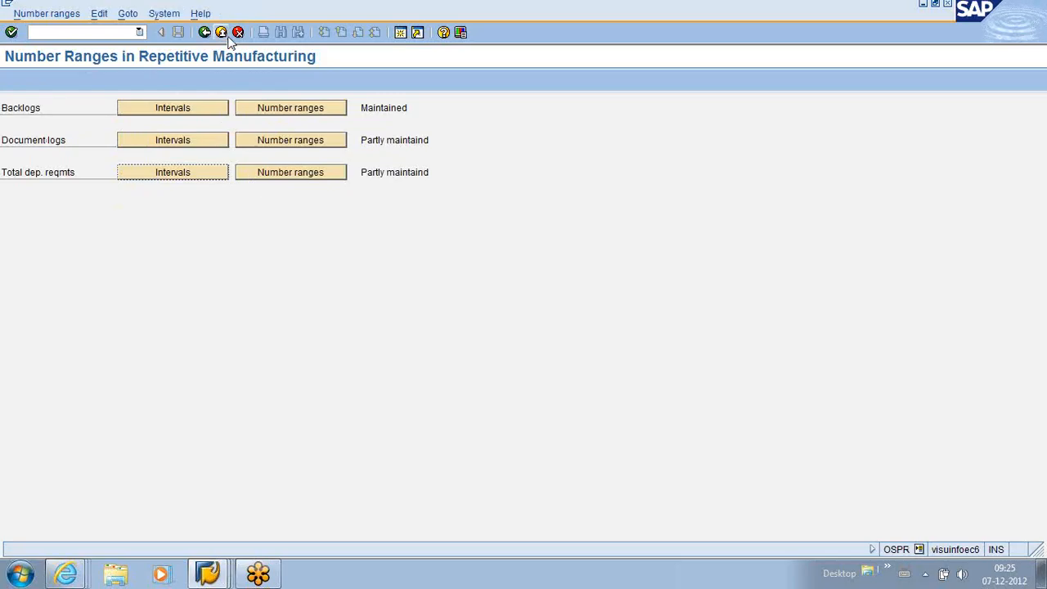
click(205, 33)
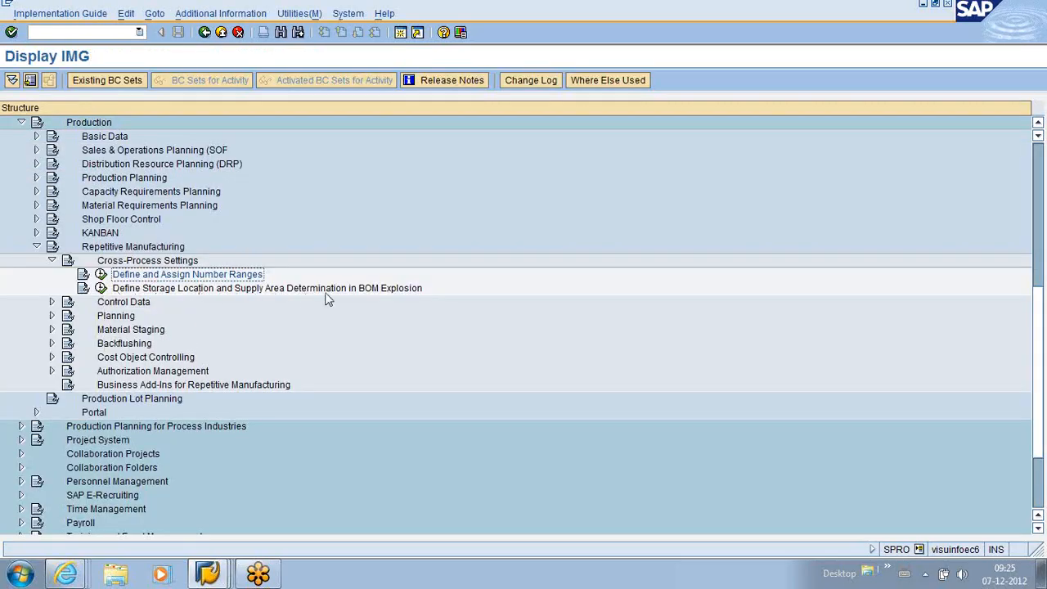
click(100, 287)
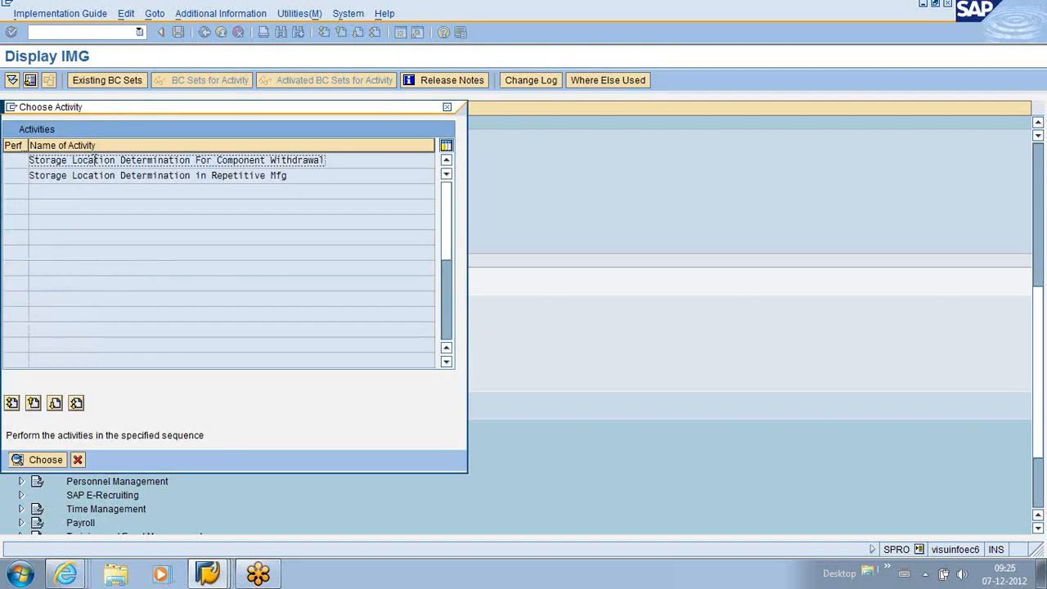
double_click(96, 160)
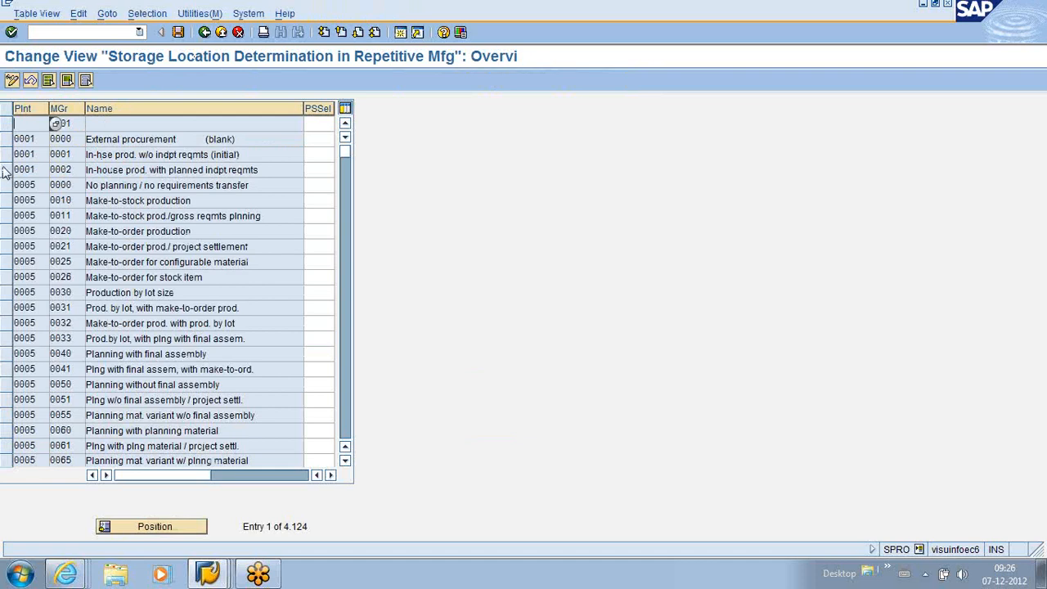
Position the storage location determination table at plant 1000 and MRP group 0031
click(173, 529)
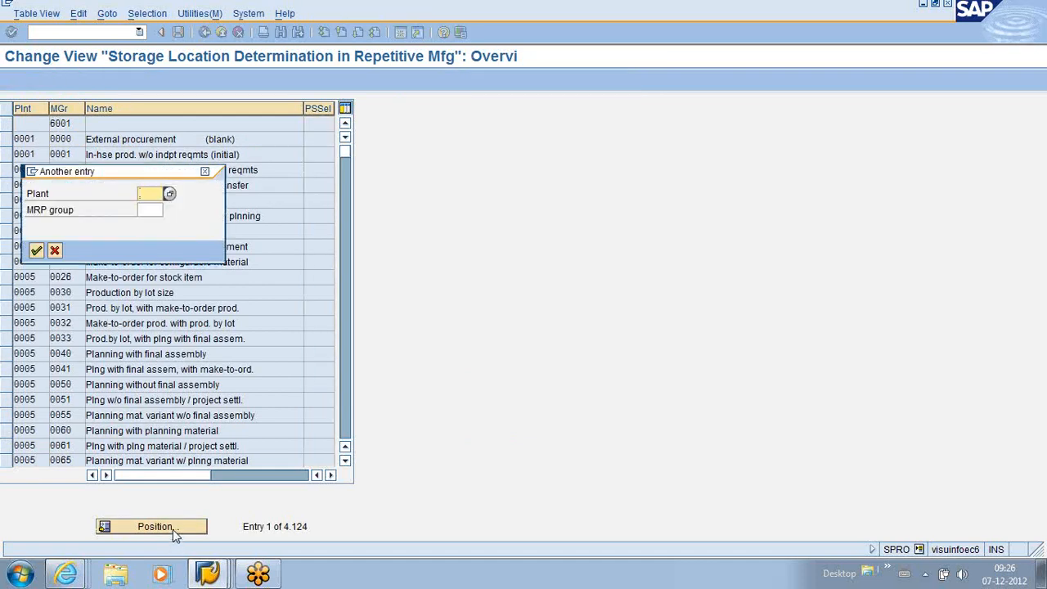
text(1999)
key(BackSpace)
text(000)
key(BackSpace)
key(BackSpace)
key(BackSpace)
text(1000)
click(154, 211)
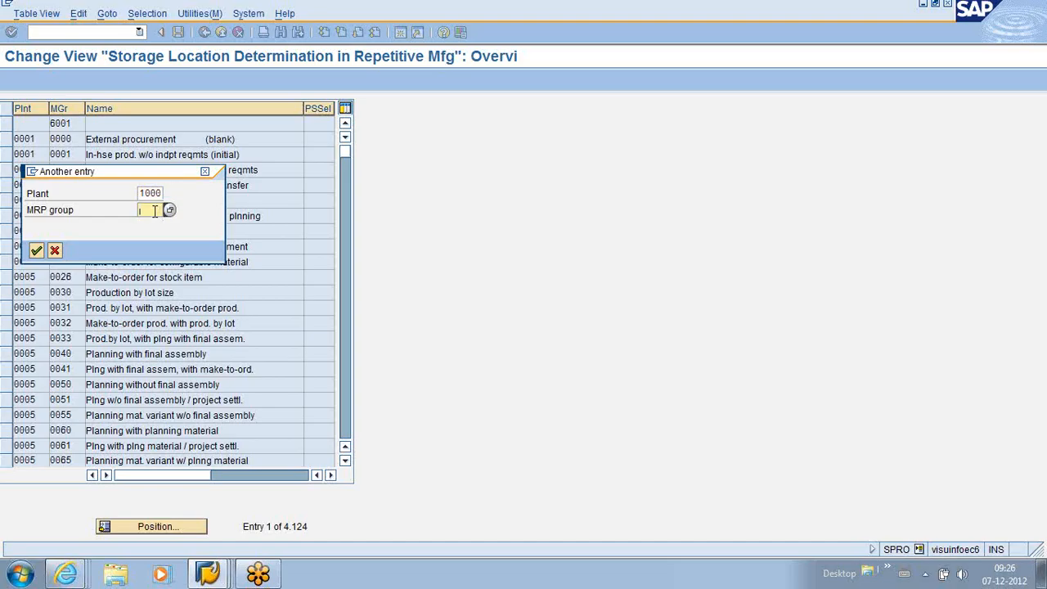
text(0030)
key(Return)
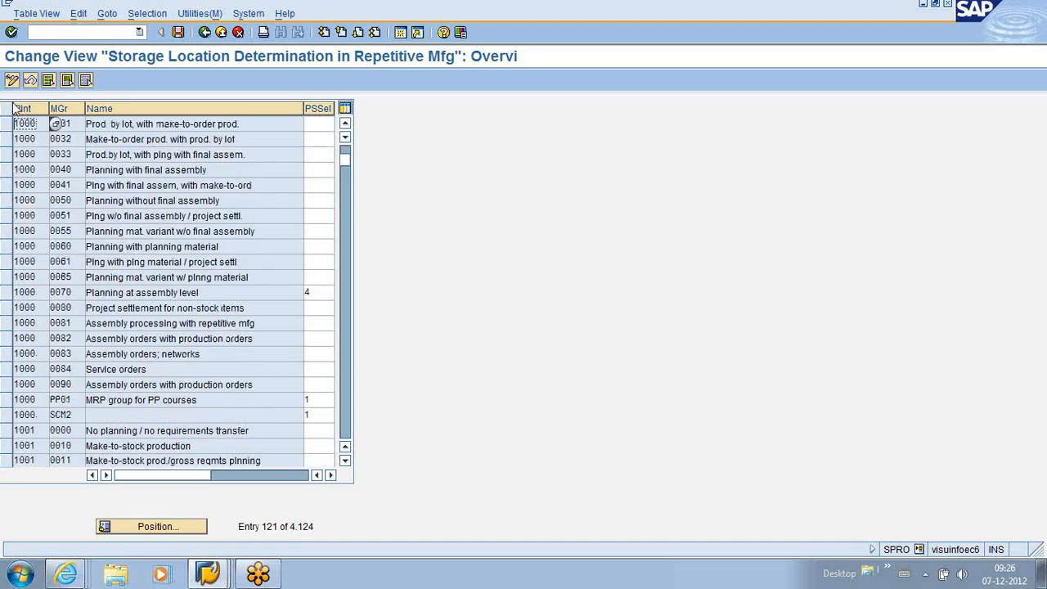
View the possible issue storage location selection values for plant 1000, MRP group 0031, and close the list without choosing
click(12, 129)
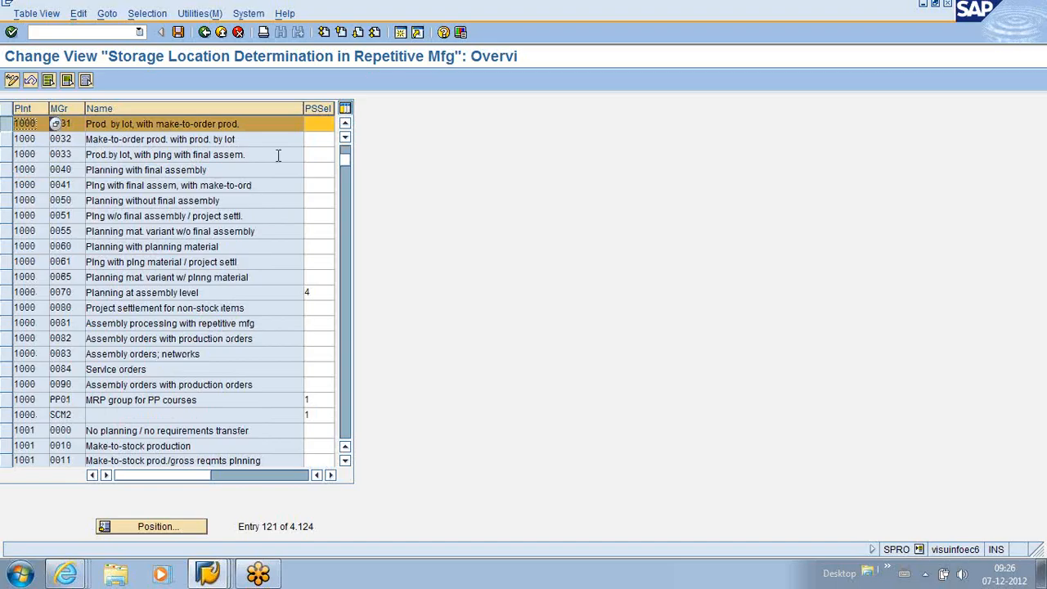
click(318, 125)
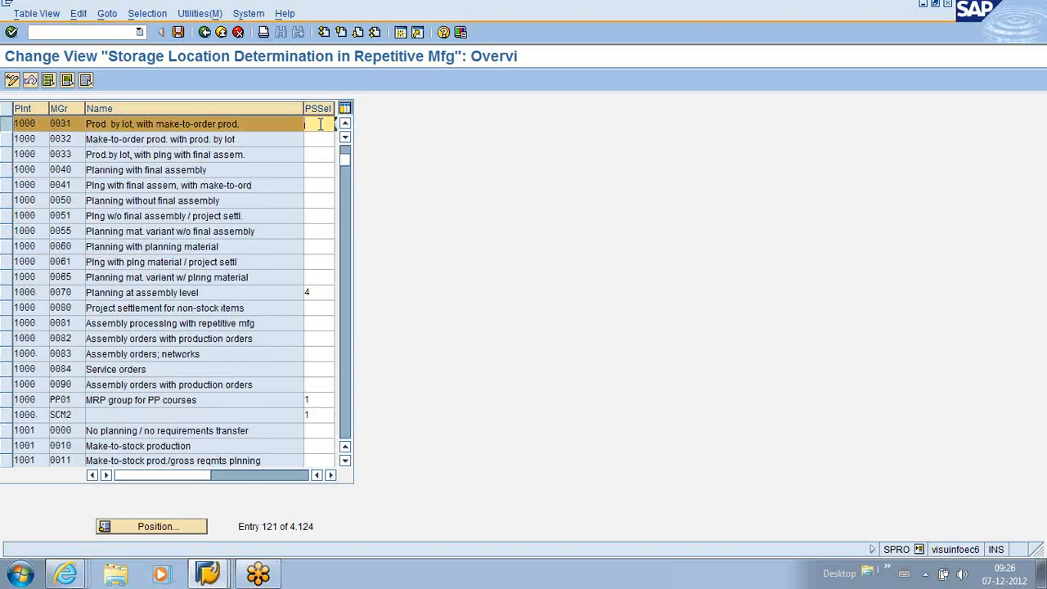
click(330, 475)
click(121, 124)
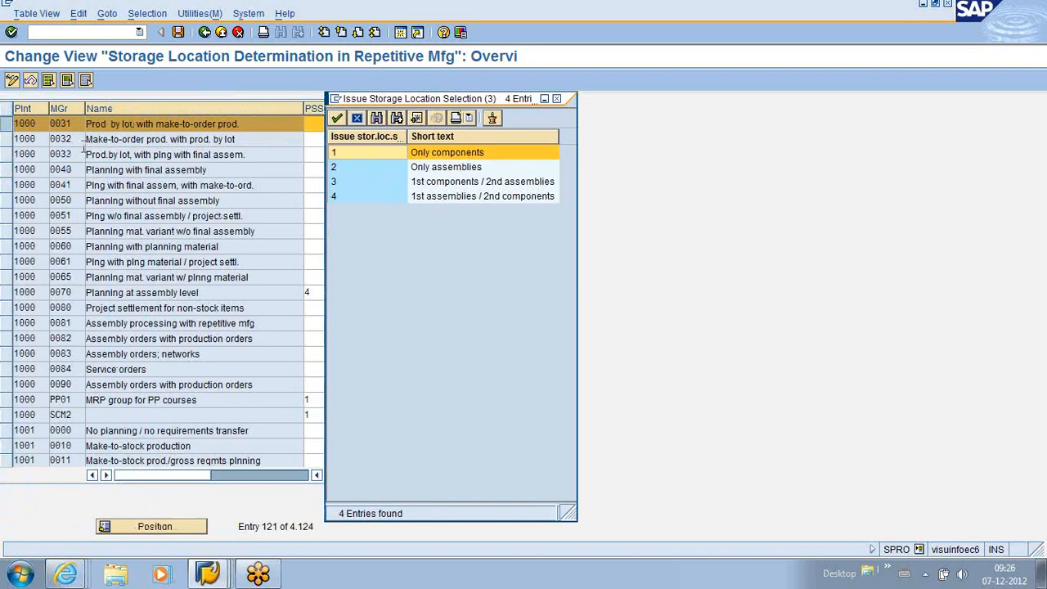
click(556, 98)
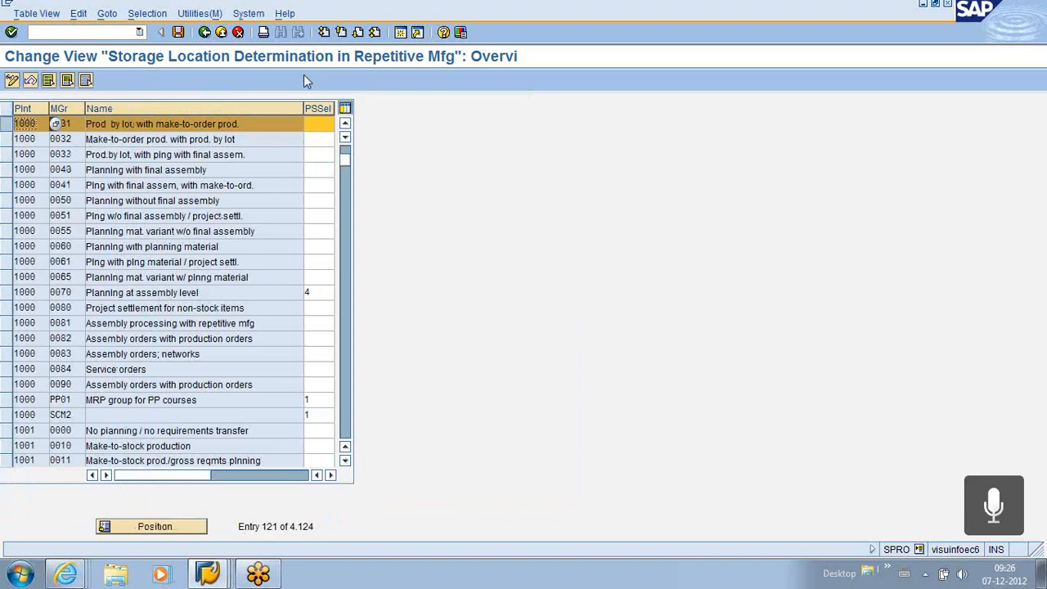
Reopen Storage Location Determination in Repetitive Mfg and position the table at plant 1000, MRP group 0031
key(F3)
double_click(74, 176)
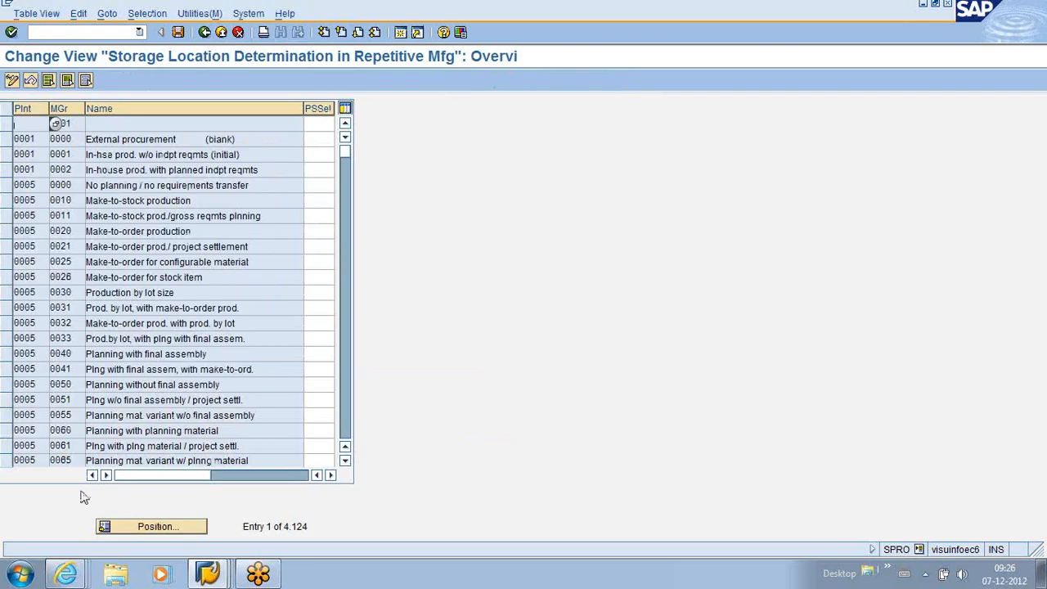
click(149, 529)
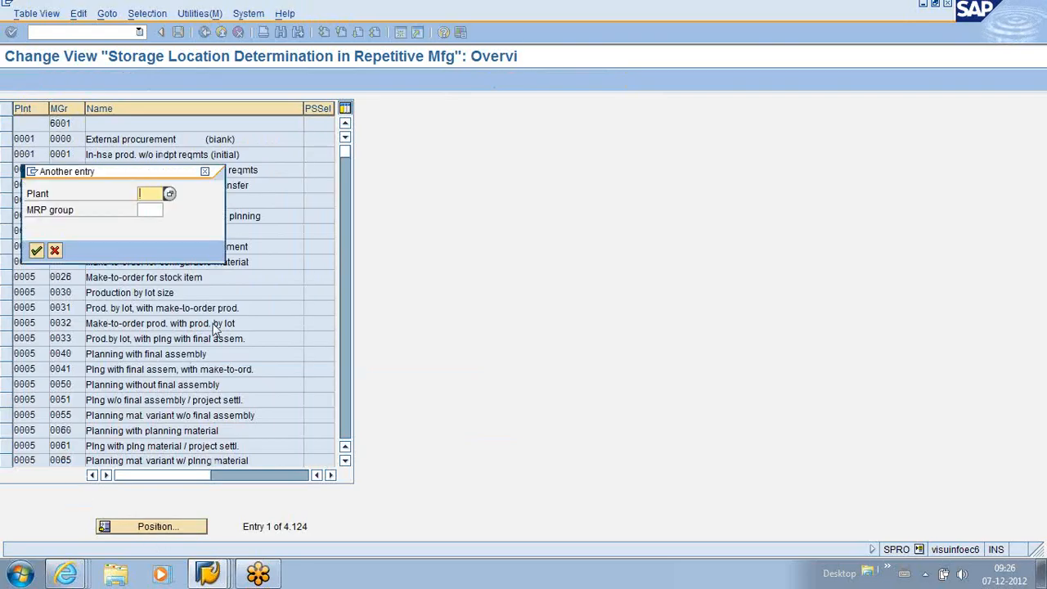
text(1000)
click(146, 211)
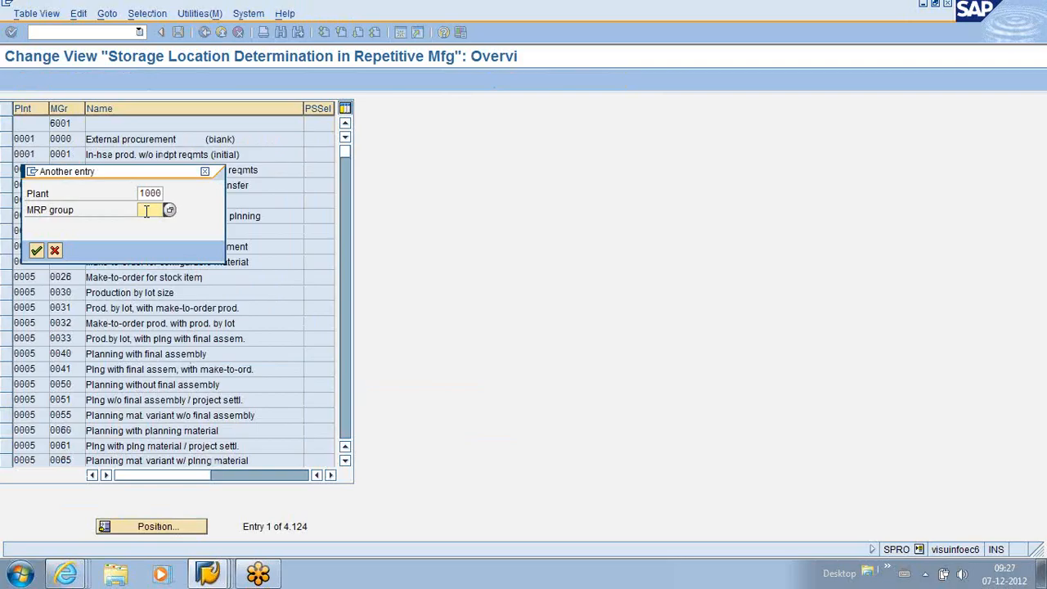
text(0031)
key(Return)
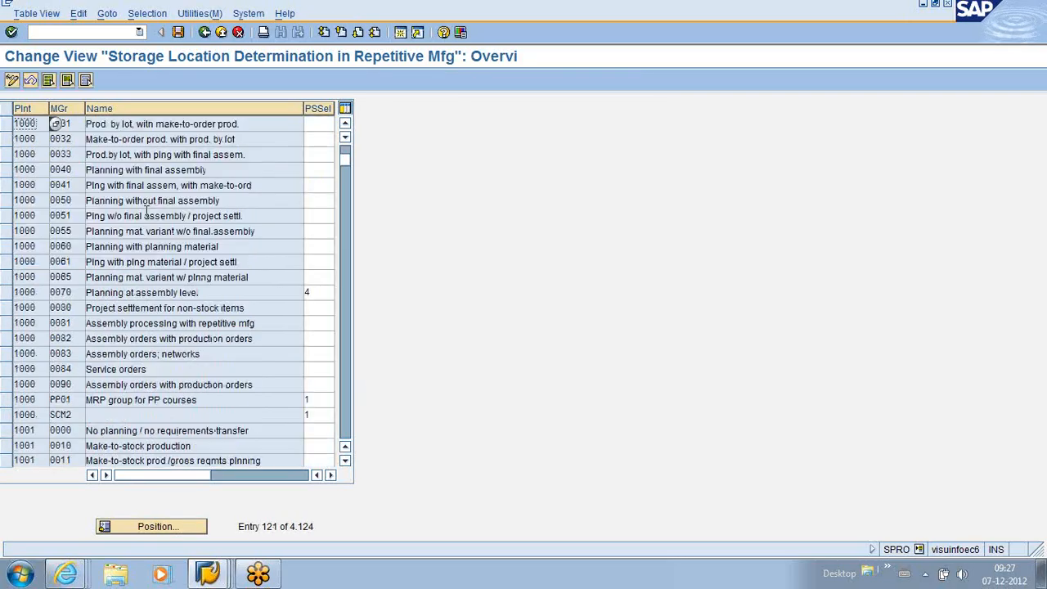
Narrow the Name column and examine the issue storage location selection options for MRP group 0031, leaving without a choice
click(308, 127)
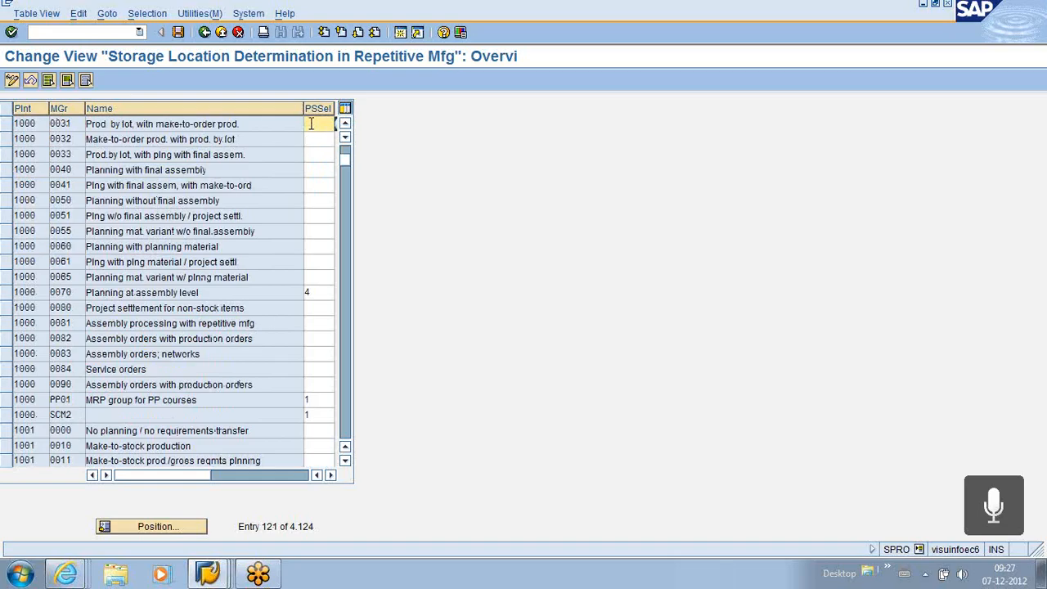
drag(303, 108, 244, 109)
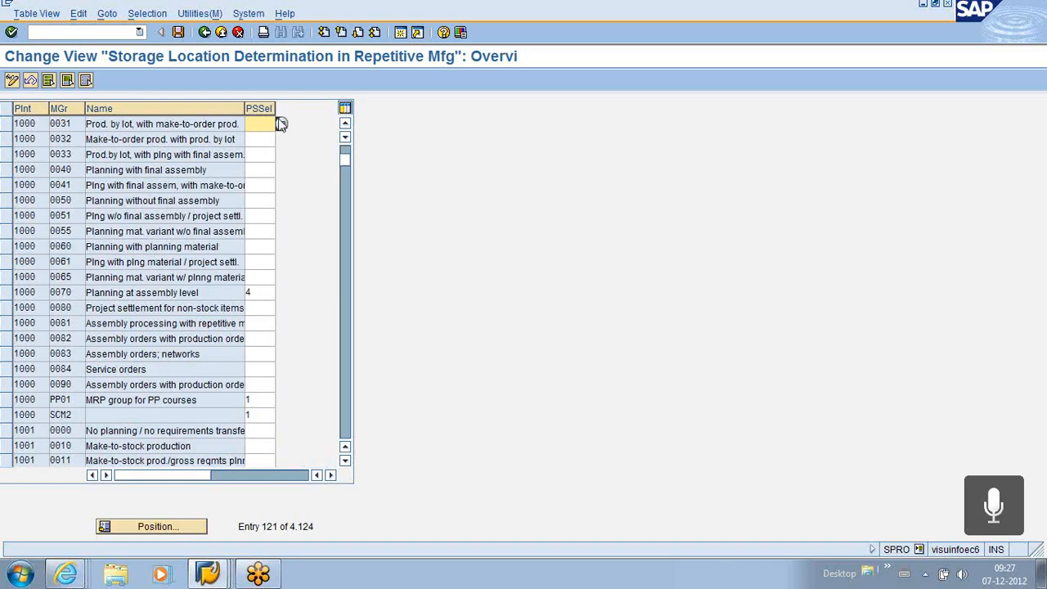
click(203, 130)
click(250, 127)
click(280, 124)
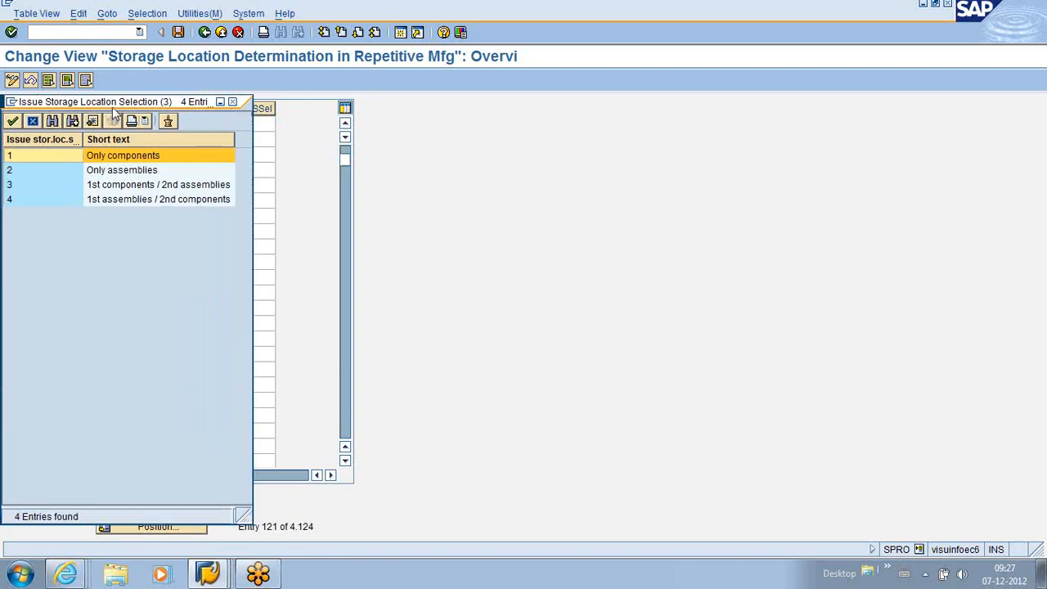
drag(114, 106, 520, 74)
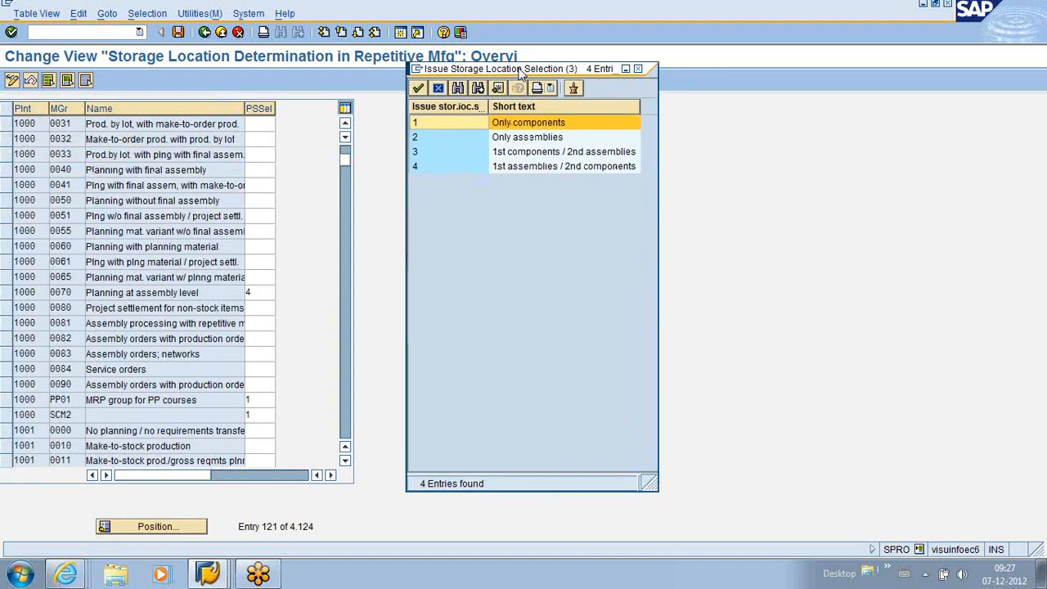
click(543, 139)
click(541, 154)
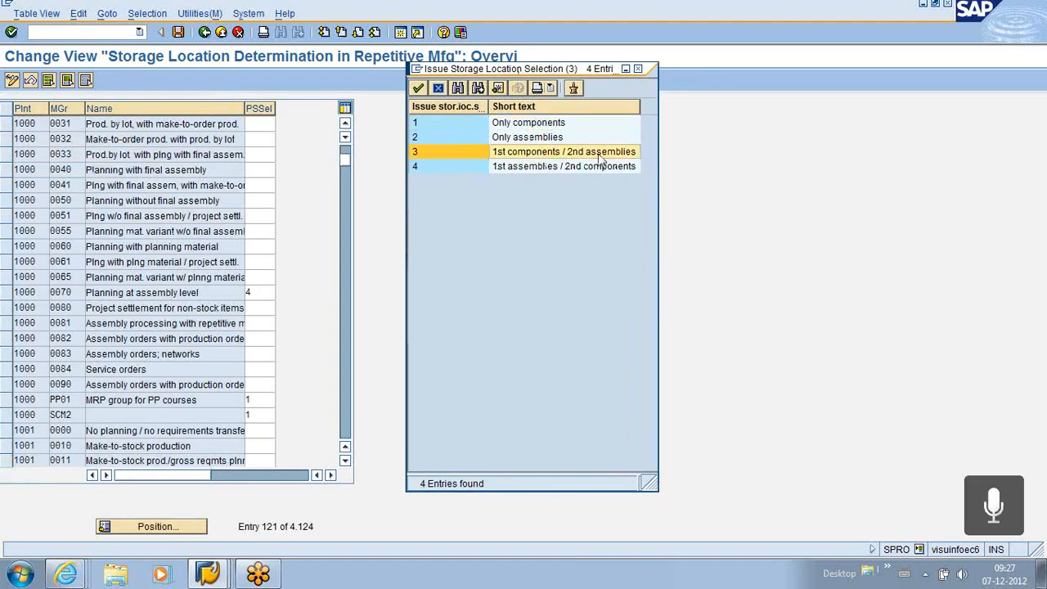
click(527, 169)
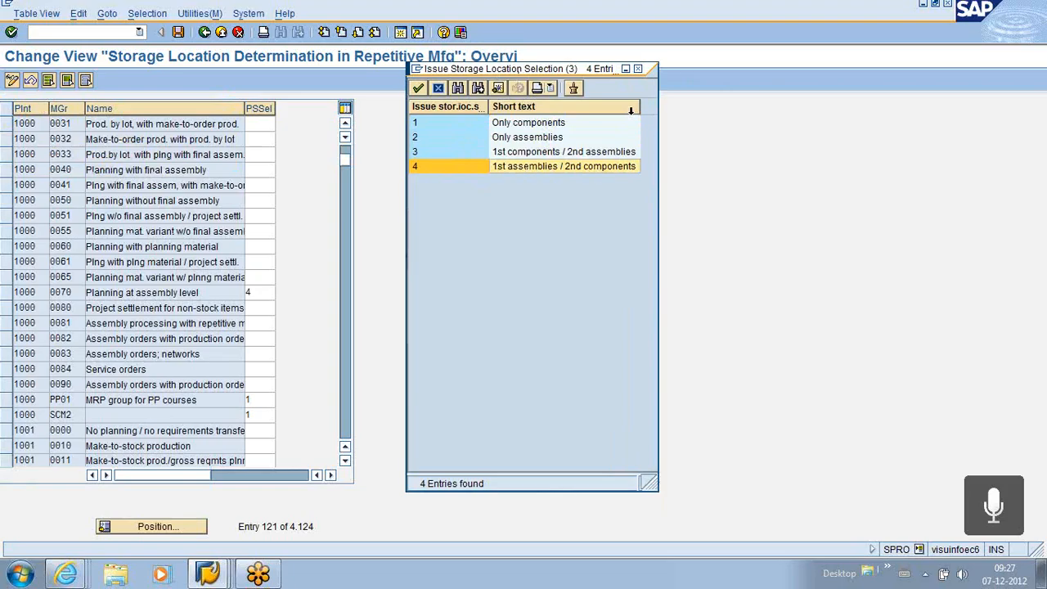
click(638, 68)
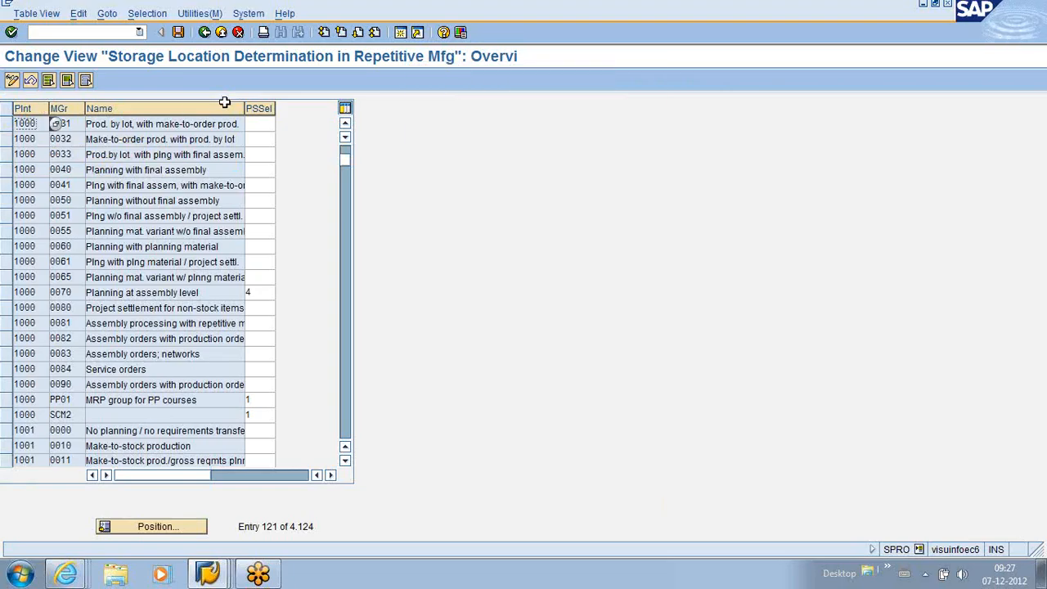
Leave the storage location determination activities and expand Control Data under Repetitive Manufacturing in the IMG
click(204, 34)
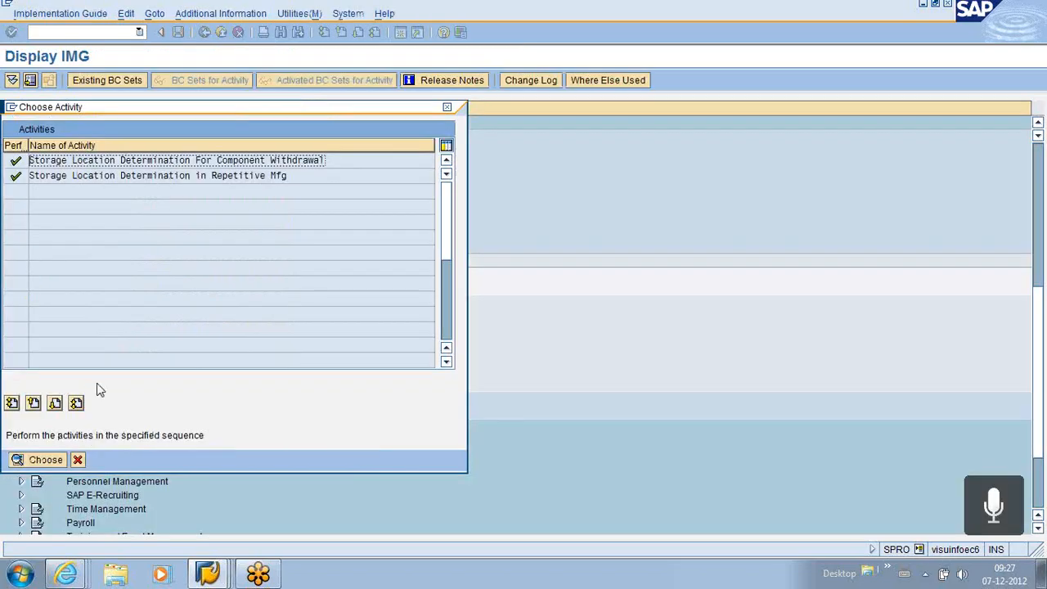
click(78, 460)
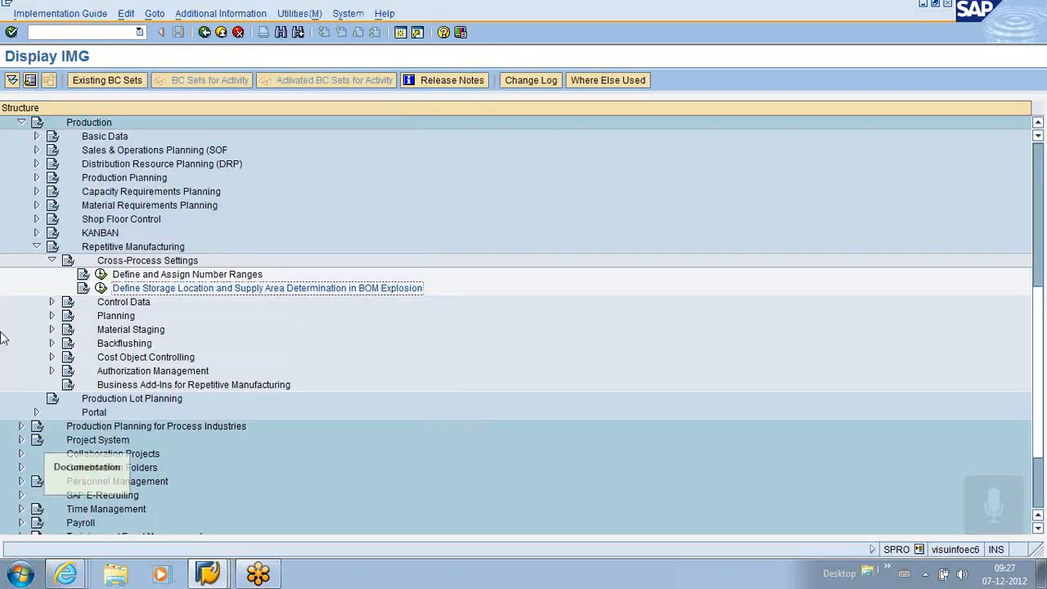
click(52, 303)
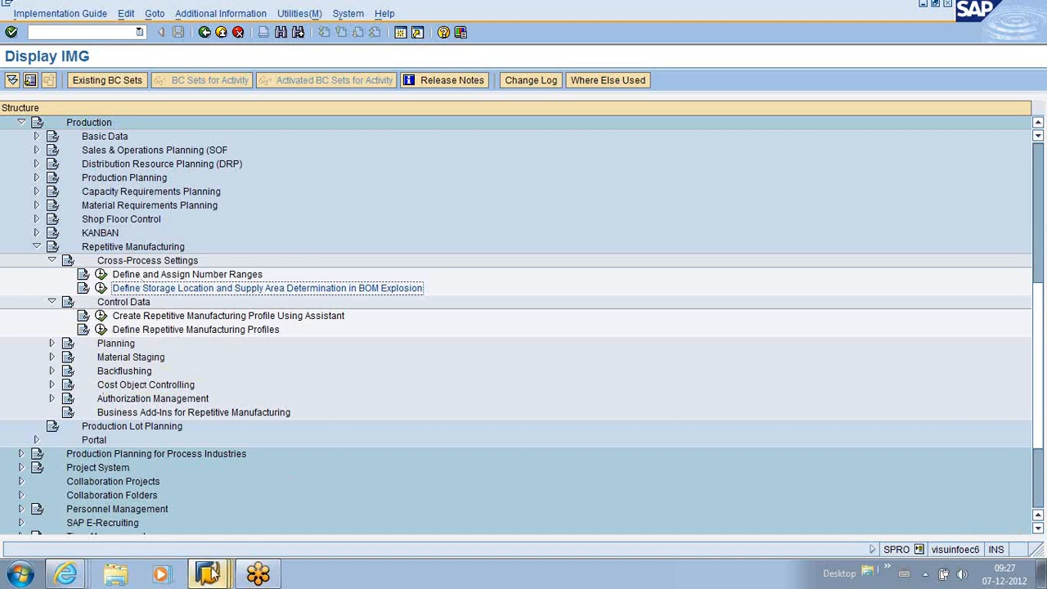
Switch to the SAP Easy Access session and start transaction MD04
mouse_move(260, 574)
click(206, 514)
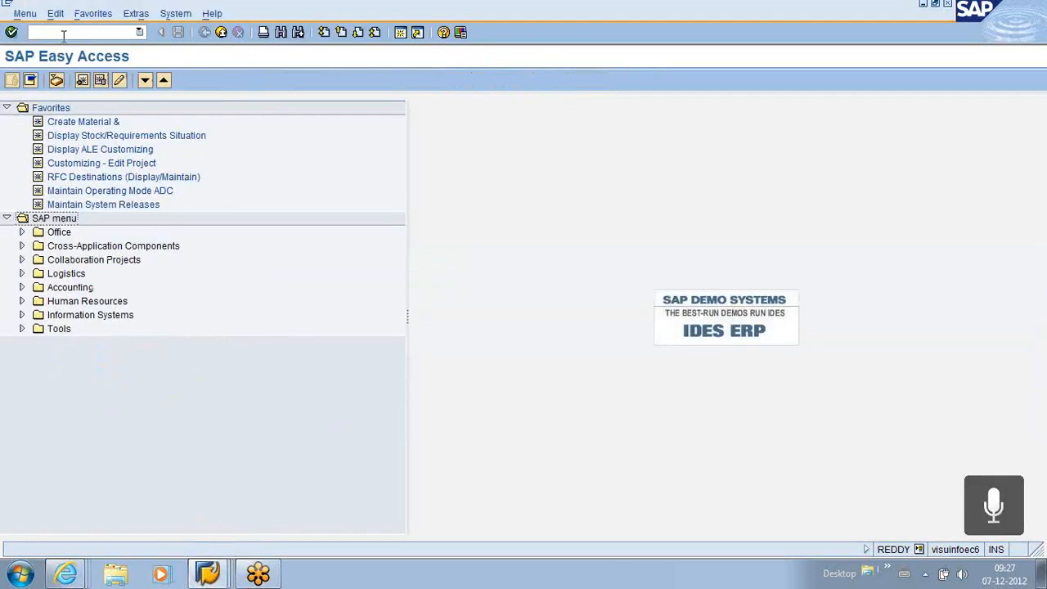
click(63, 35)
text(MD04)
key(Return)
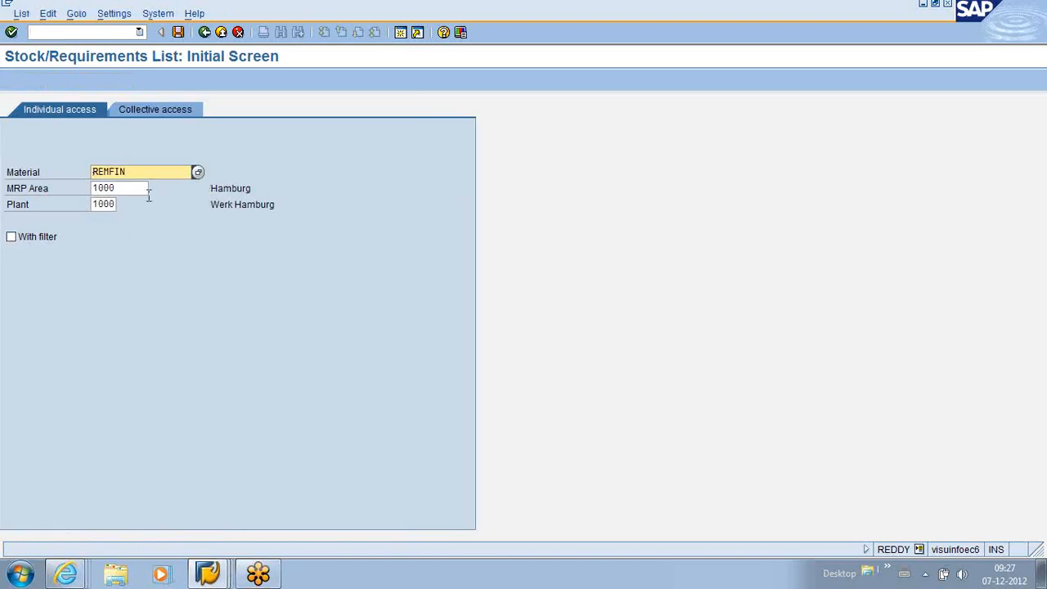
Try to display the stock/requirements list for material REMFIN1 in plant 1000
key(BackSpace)
key(BackSpace)
key(BackSpace)
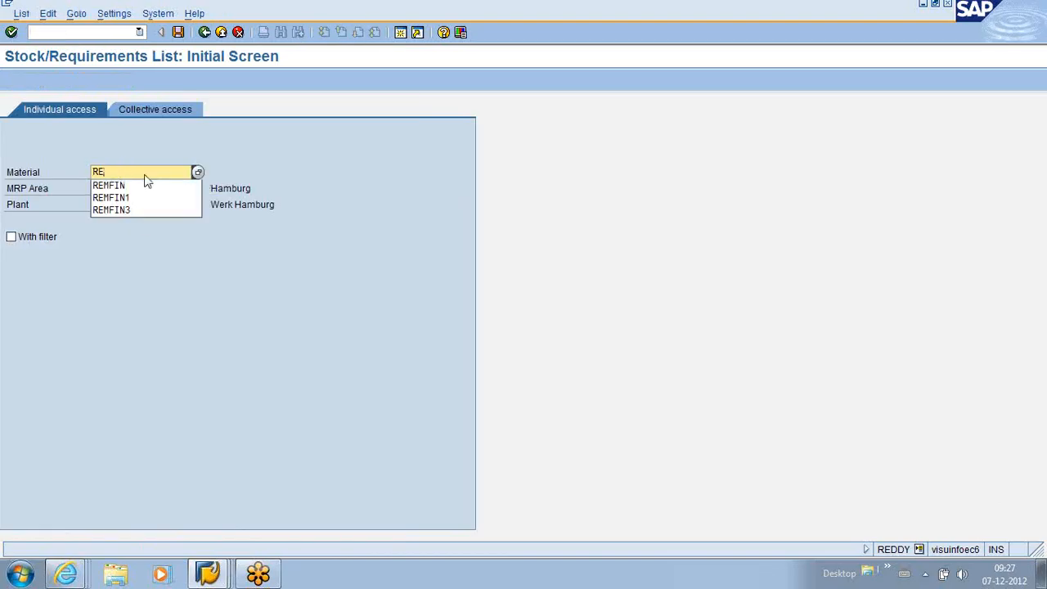
click(135, 198)
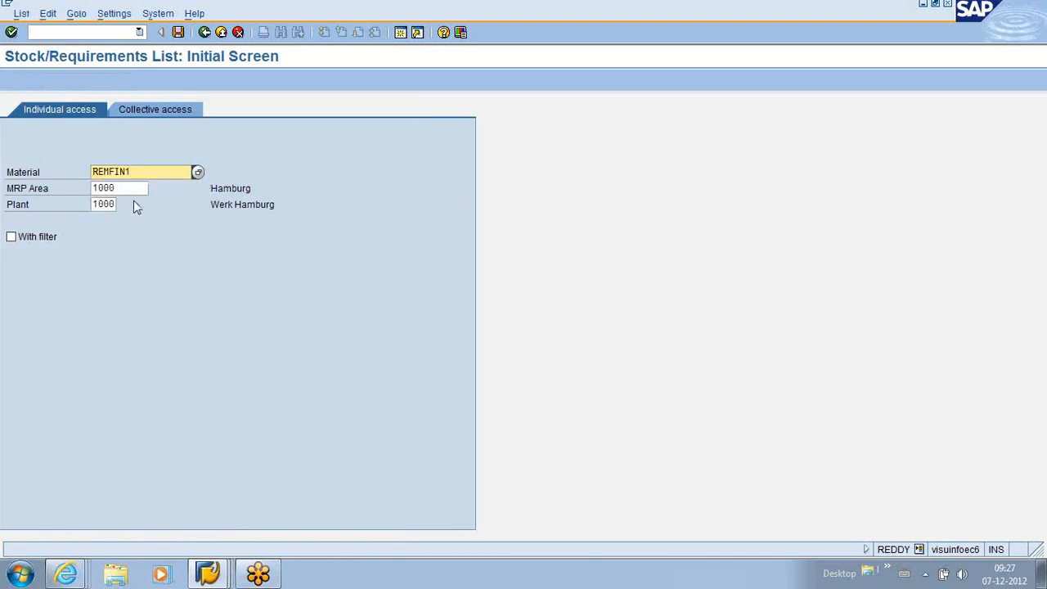
key(Return)
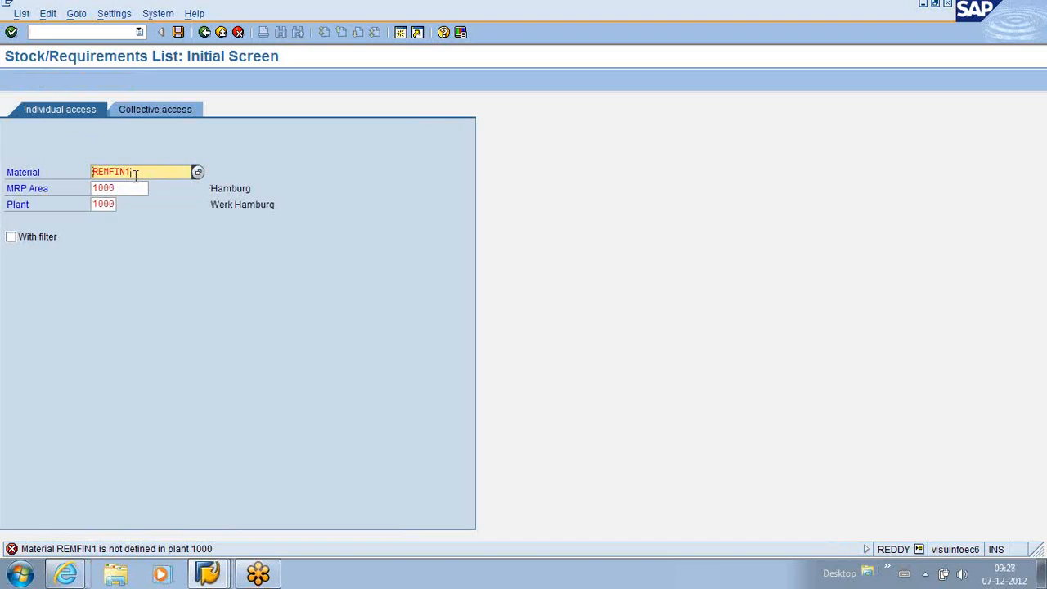
Display the stock/requirements list for material REMFIN3 in plant 1000
key(BackSpace)
text(3)
key(Return)
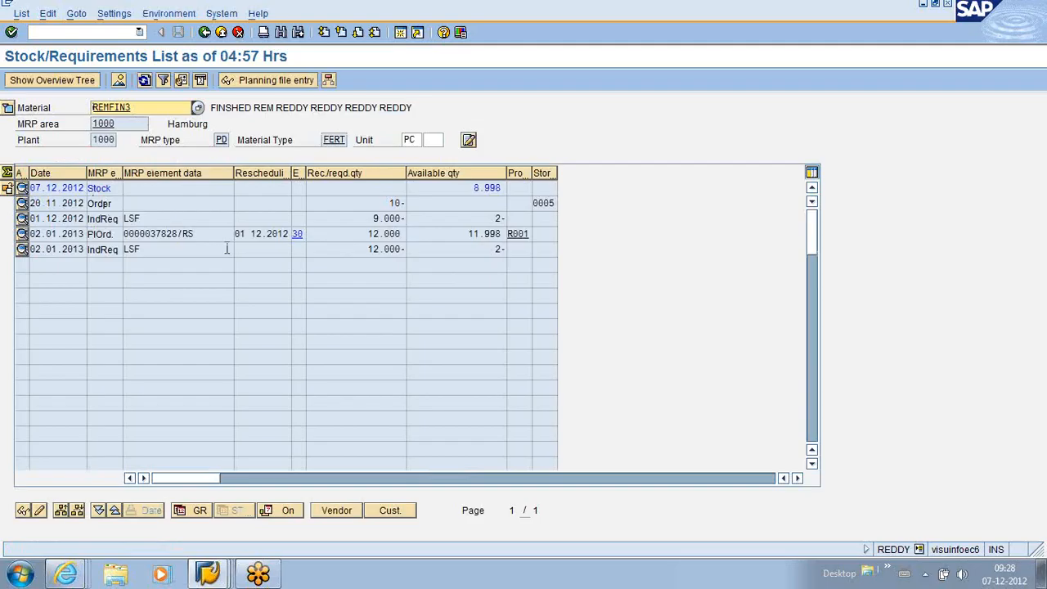
Open the master record of material REMFIN3 at the MRP 4 view and list the available REM profiles
double_click(115, 107)
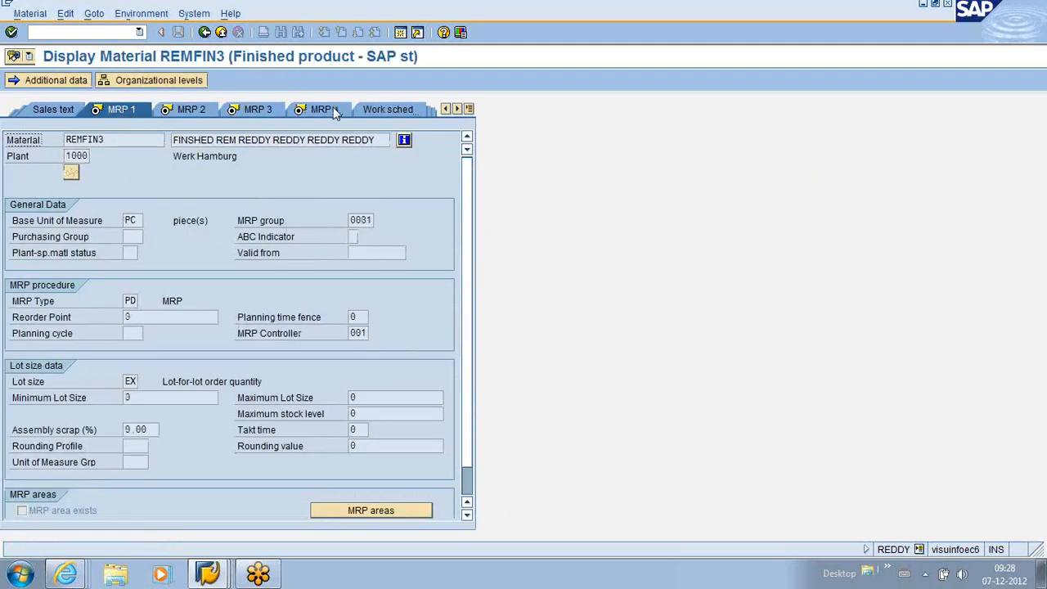
click(330, 110)
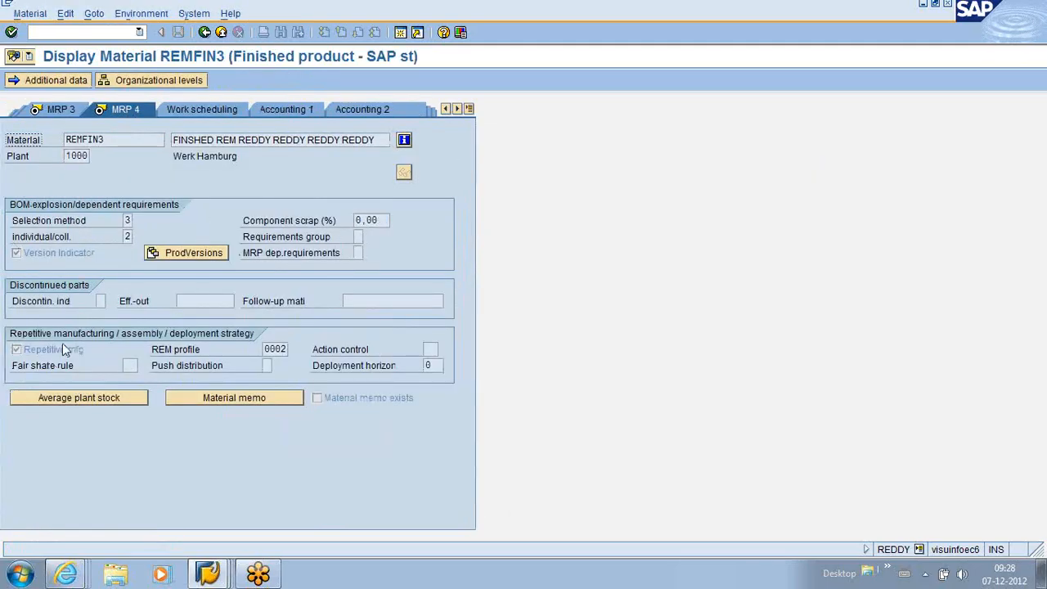
click(287, 350)
click(294, 350)
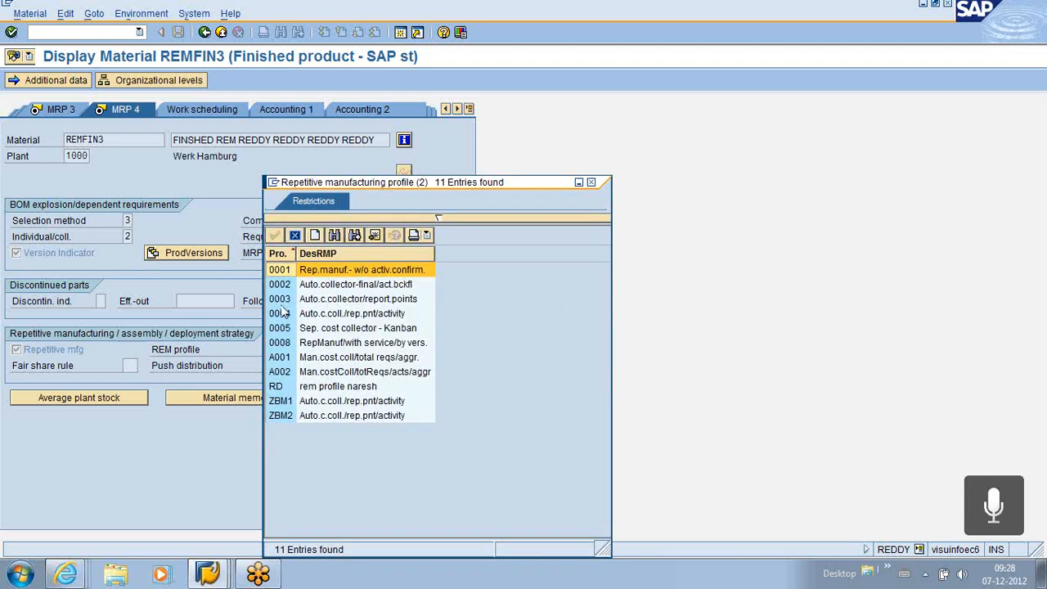
drag(468, 185, 591, 161)
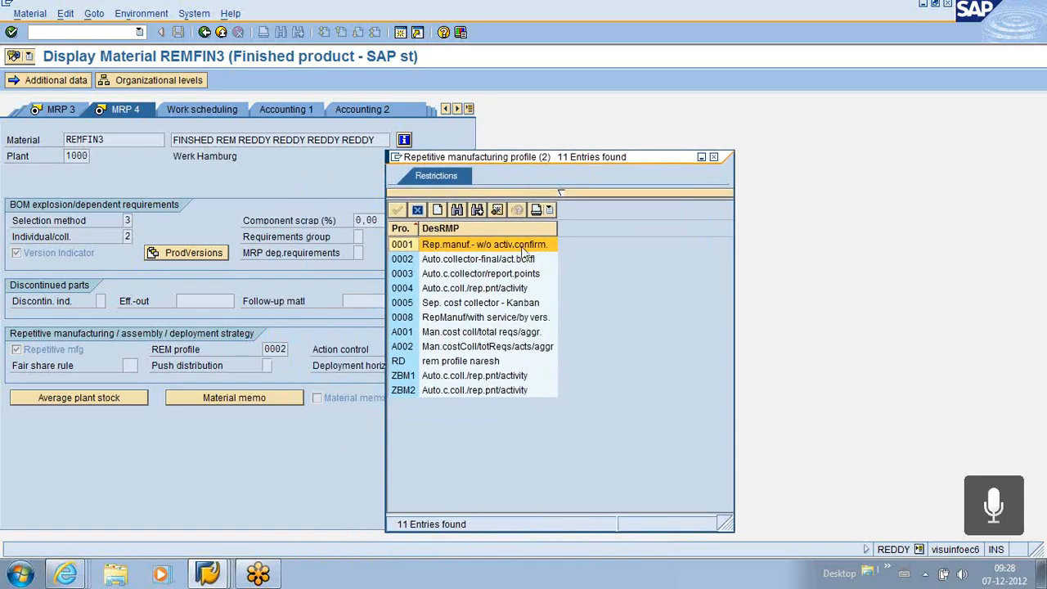
Close the REM profile list, return to the Display IMG session and open Define Repetitive Manufacturing Profiles under Control Data
click(713, 156)
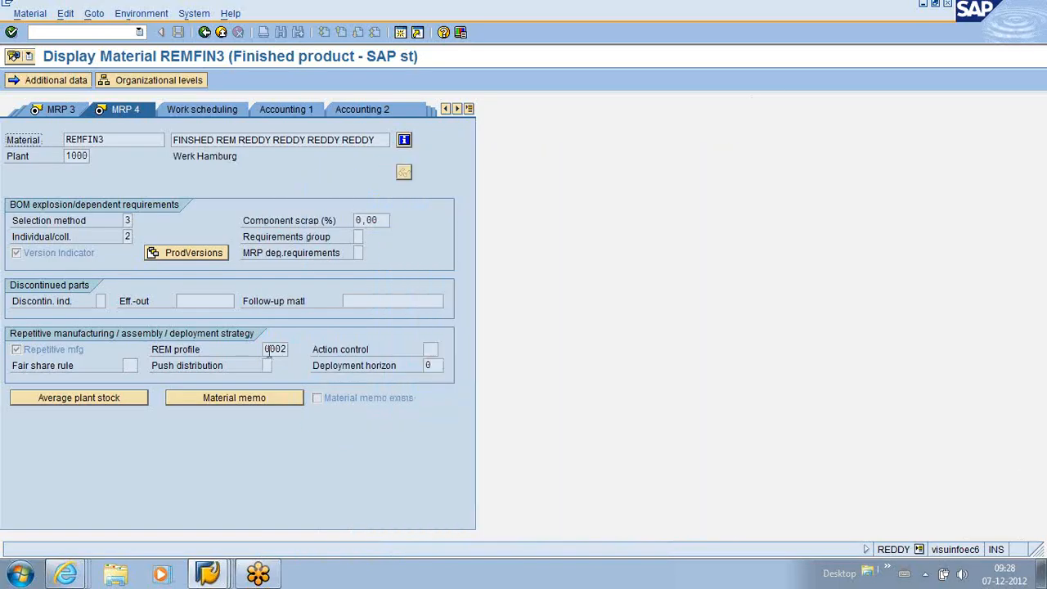
key(alt+Tab)
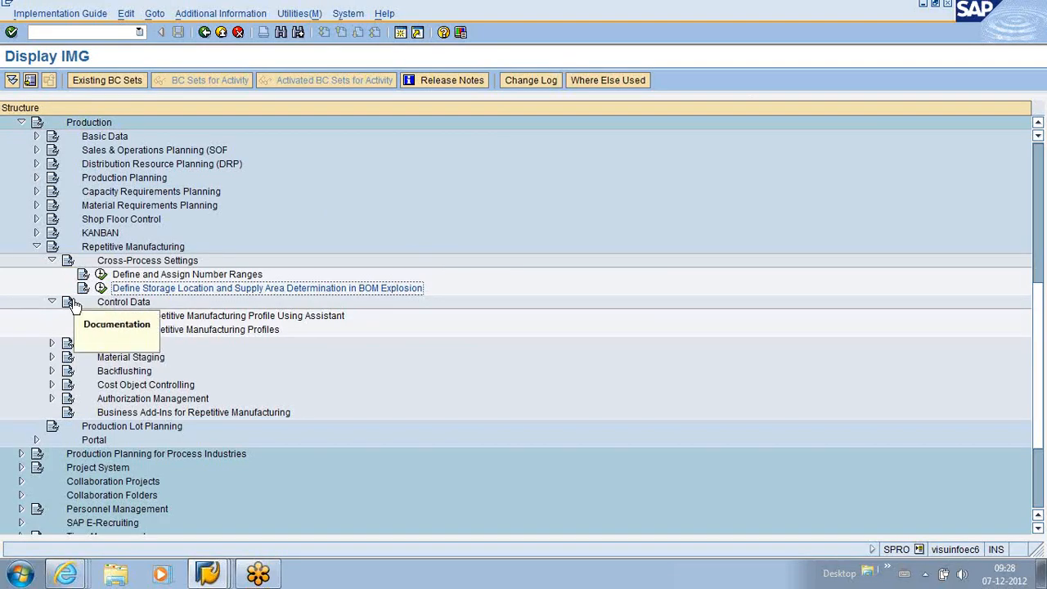
click(52, 260)
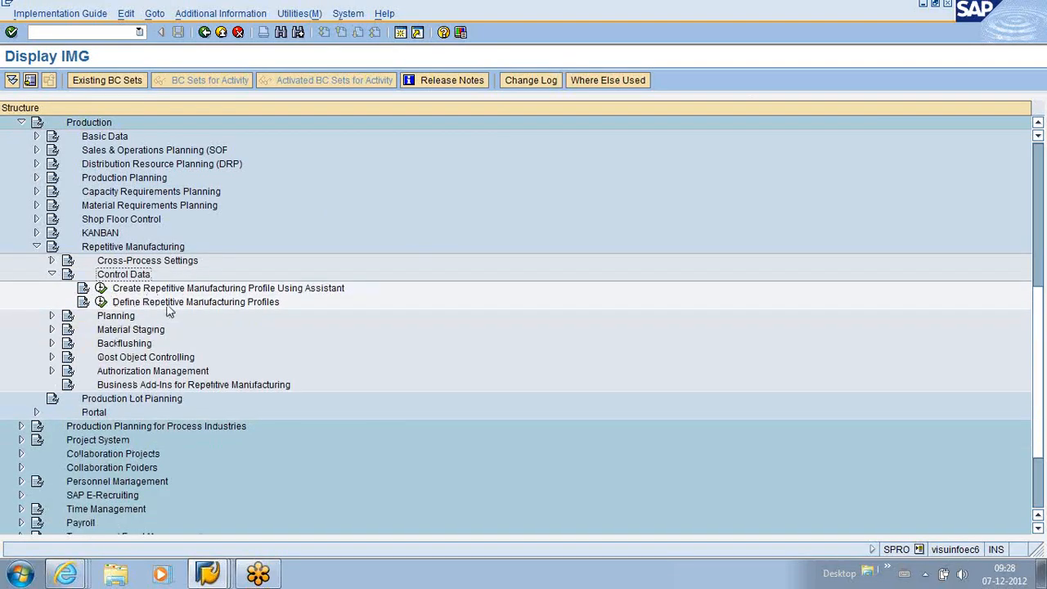
click(100, 302)
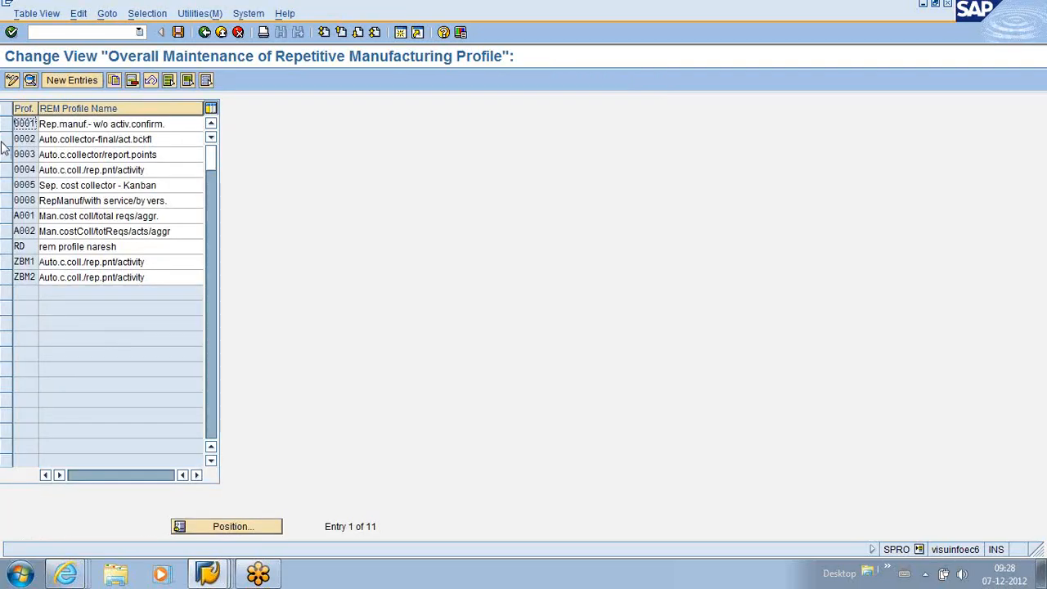
View the start page of the Repetitive Manufacturing Profile Assistant in the IMG and cancel the wizard
click(204, 32)
click(100, 287)
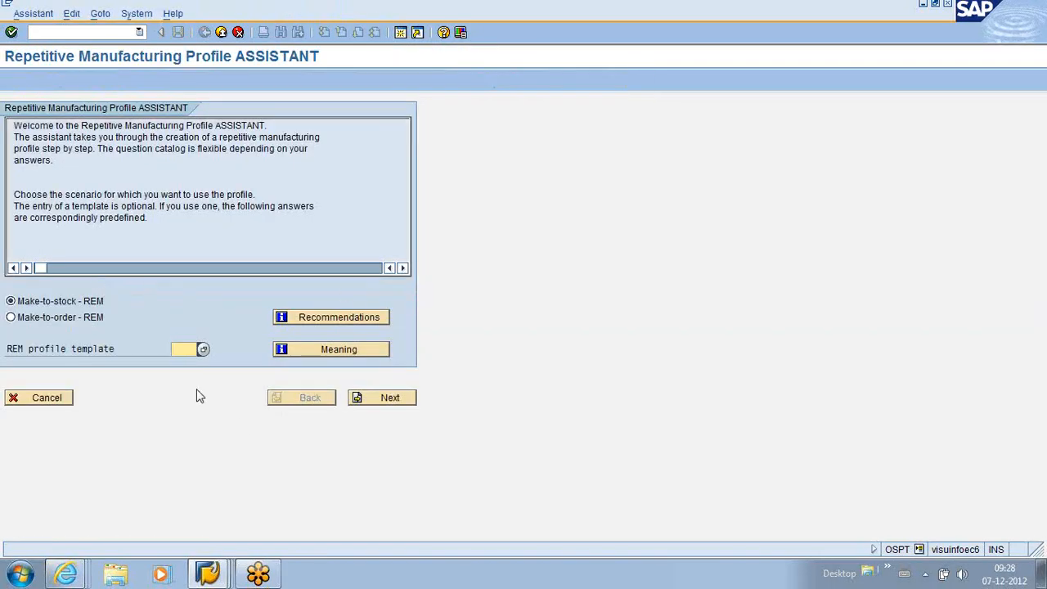
click(220, 31)
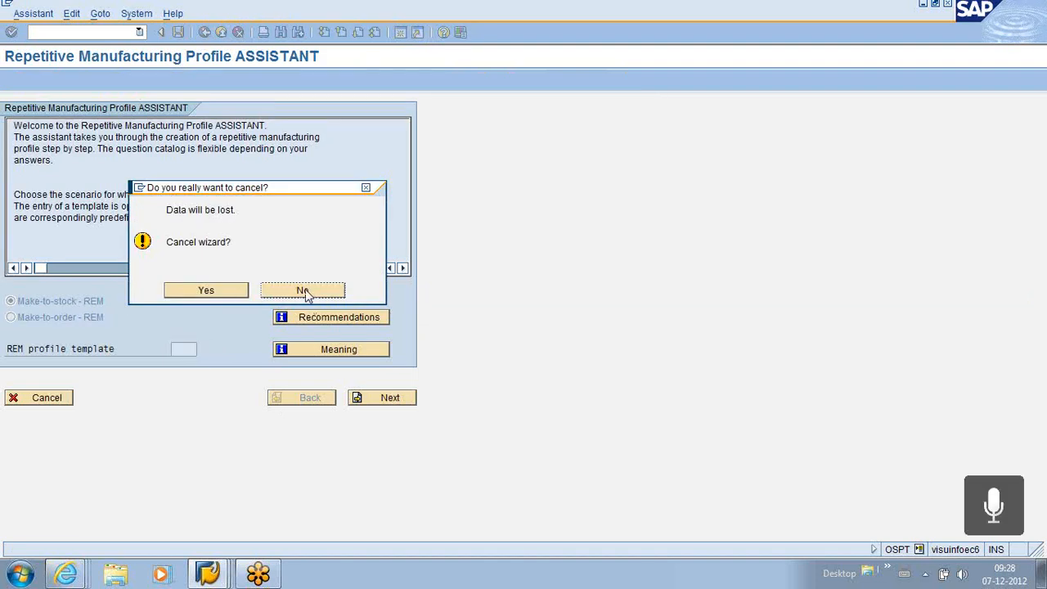
click(206, 292)
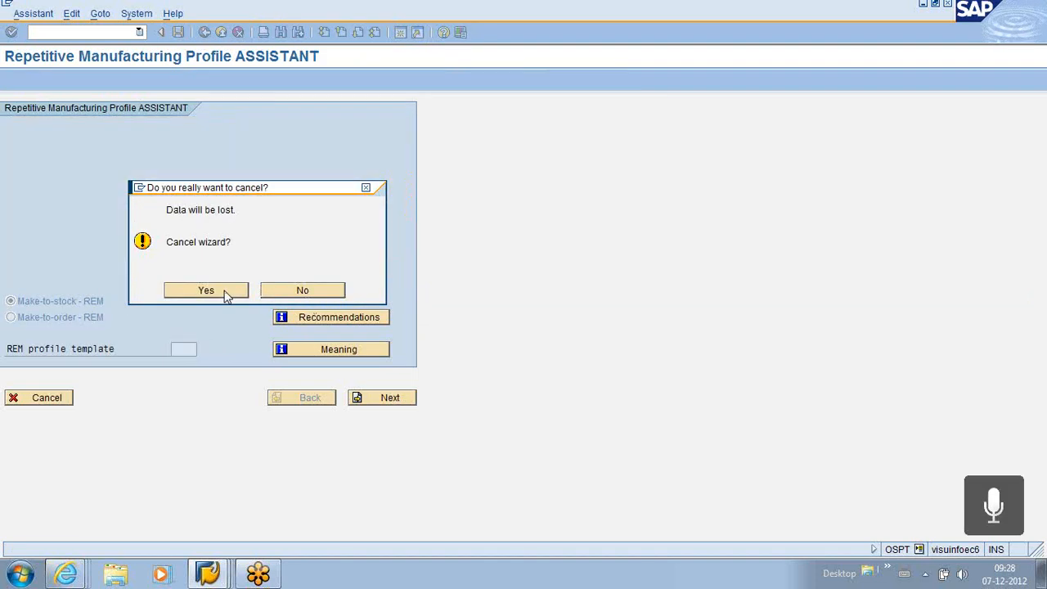
Copy REM profile 0001 to a new profile 999 named "Rep.manuf.- w/o activ._" followed by the owner's name
click(100, 302)
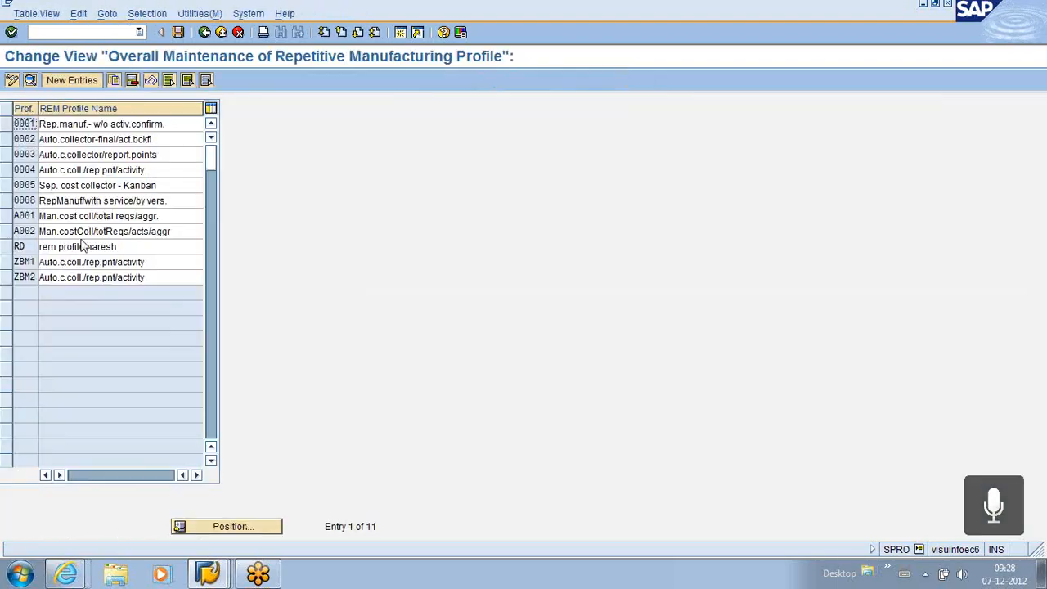
click(6, 139)
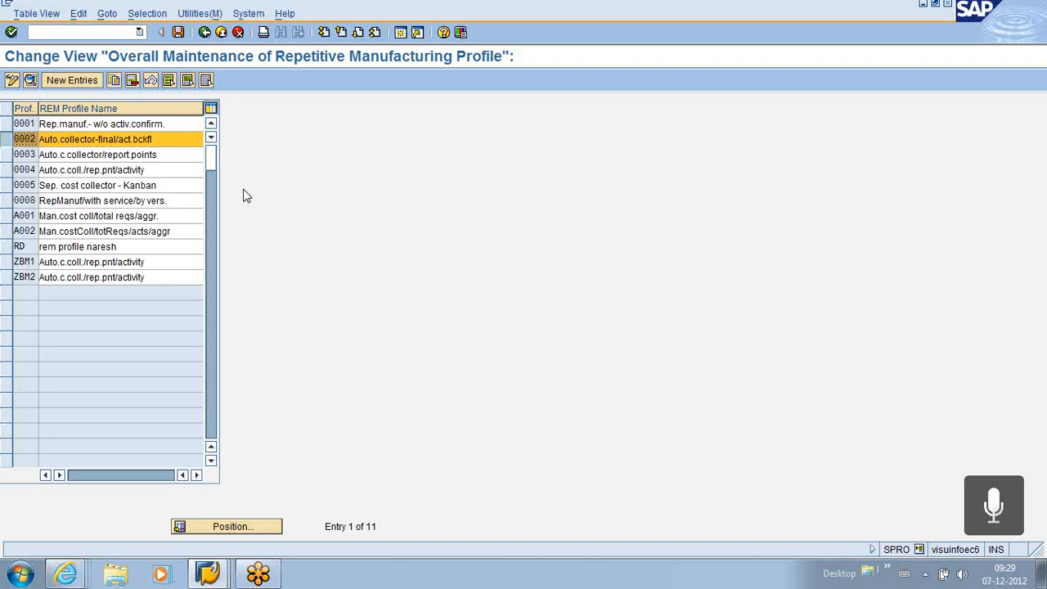
click(6, 123)
click(8, 140)
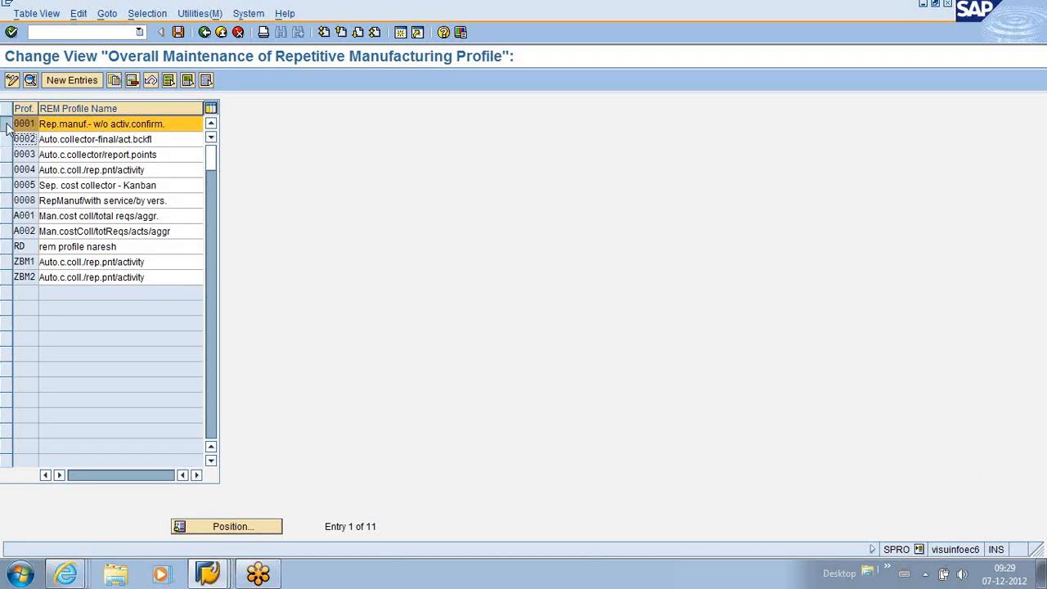
click(114, 82)
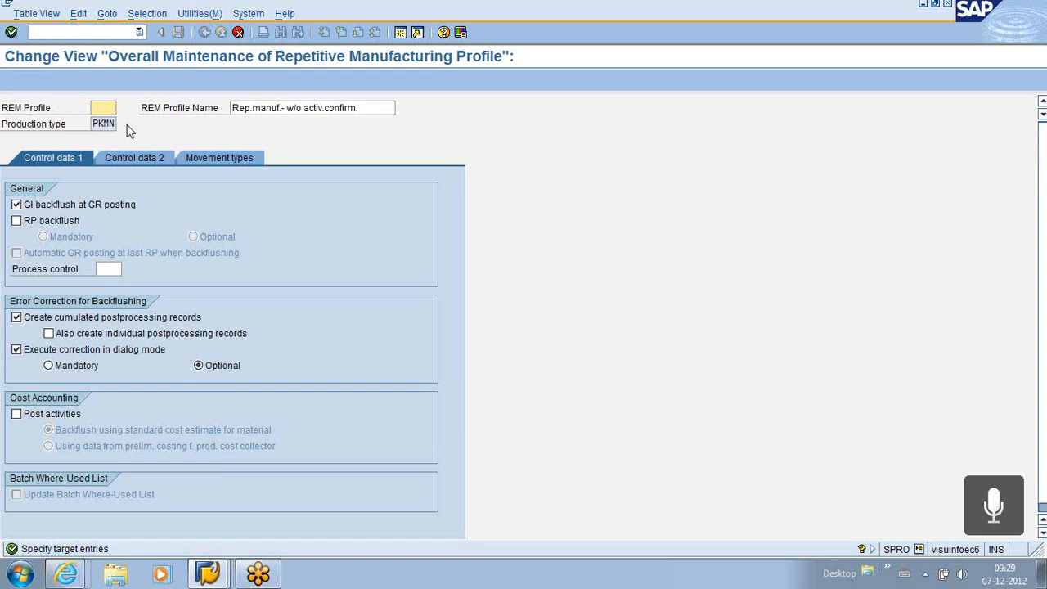
text(999)
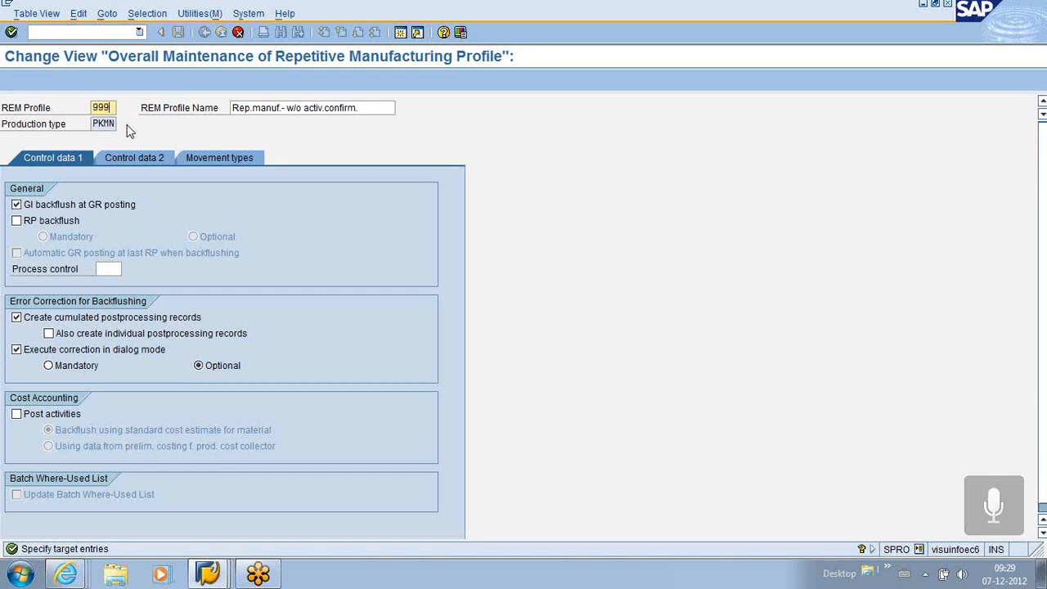
click(364, 108)
text(._)
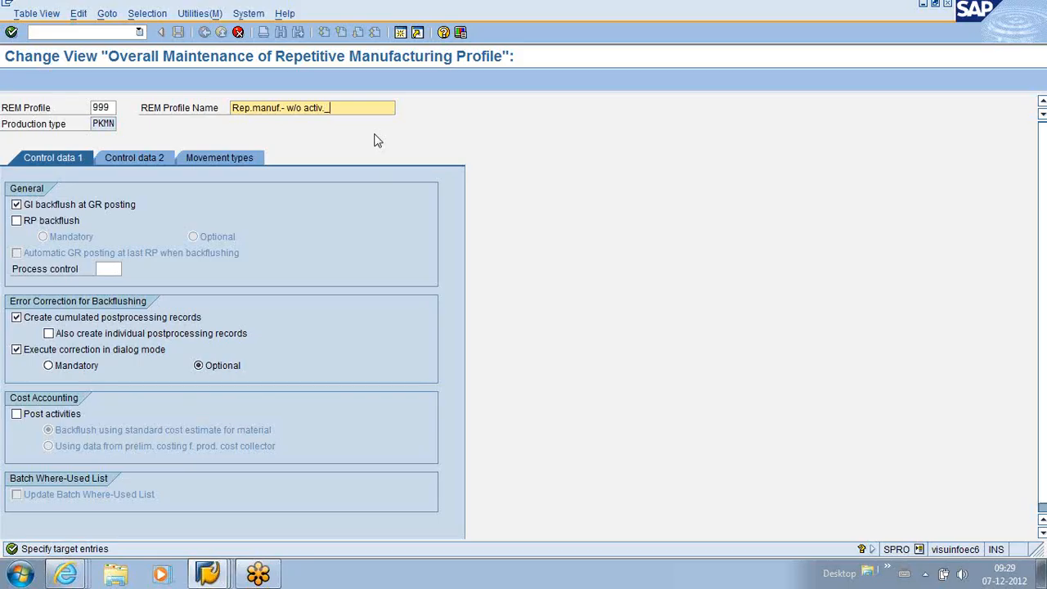
text(REDDY)
key(Return)
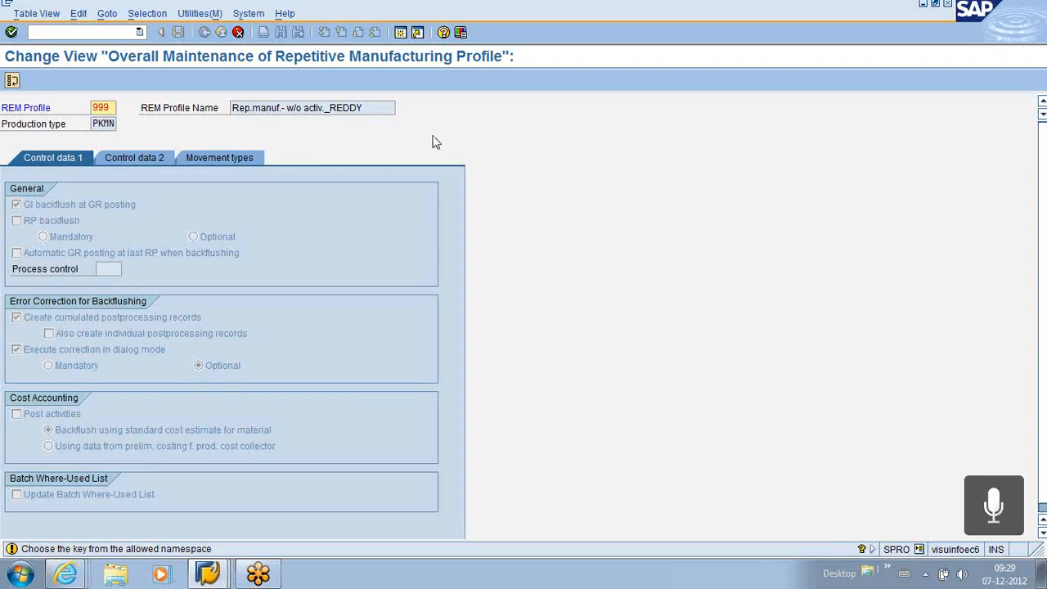
key(Return)
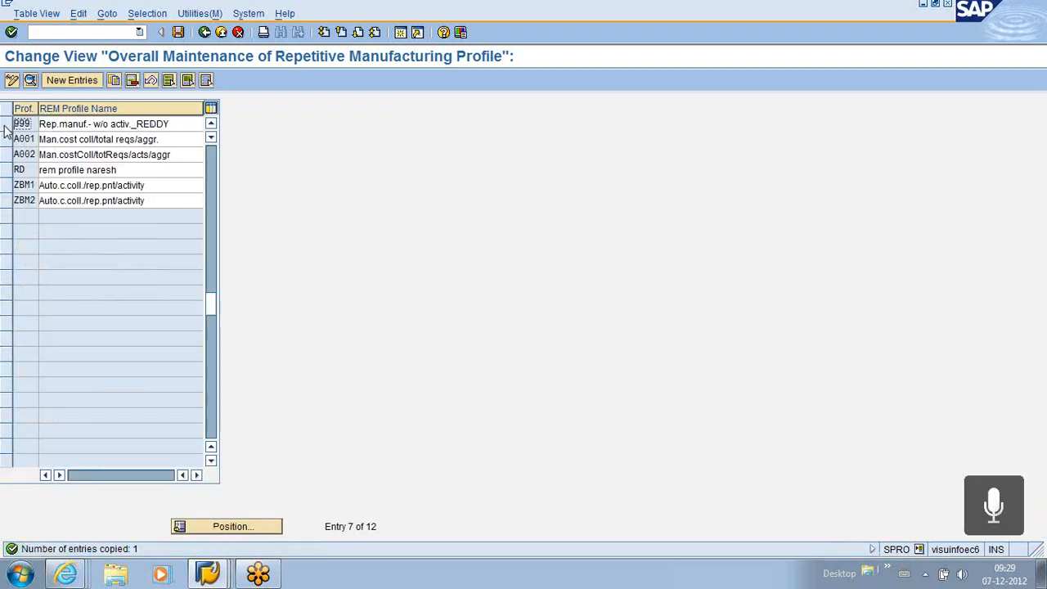
Mark the copied profile 999 in the REM profile overview, leaving profile 0001 unmarked
drag(210, 304, 210, 141)
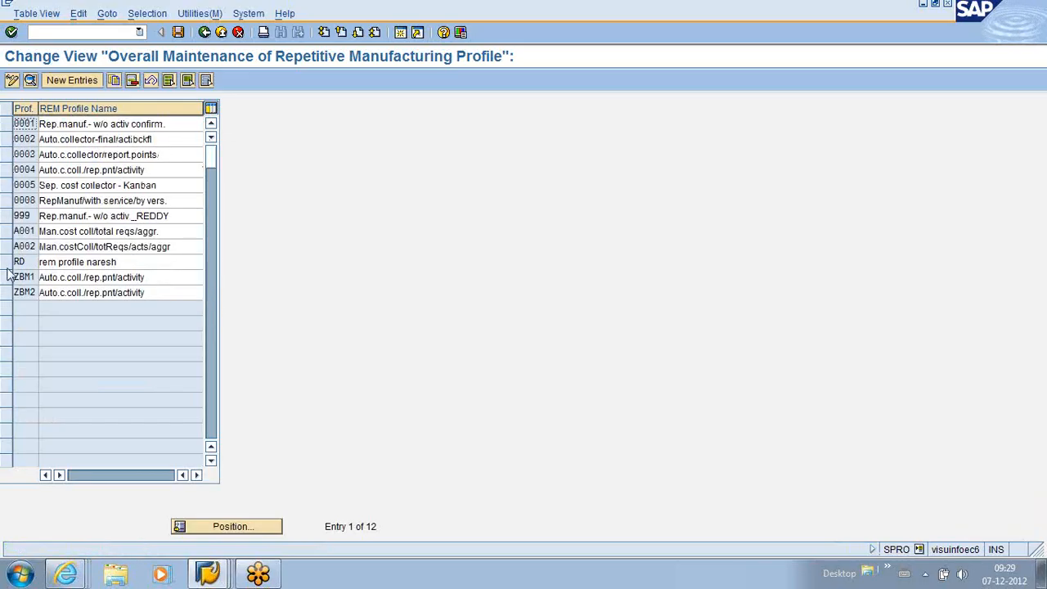
click(6, 216)
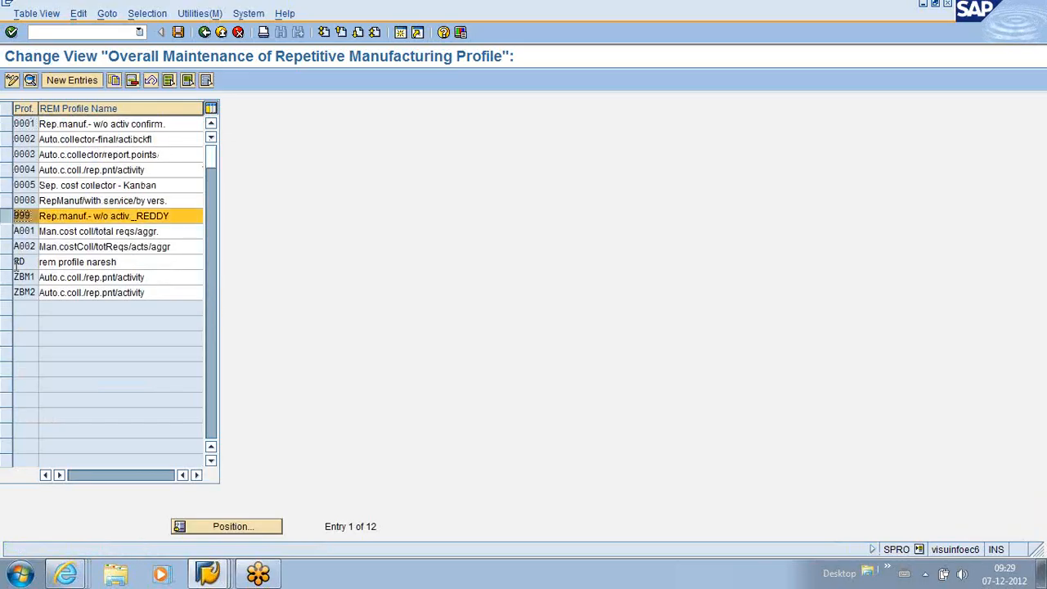
click(6, 124)
click(7, 129)
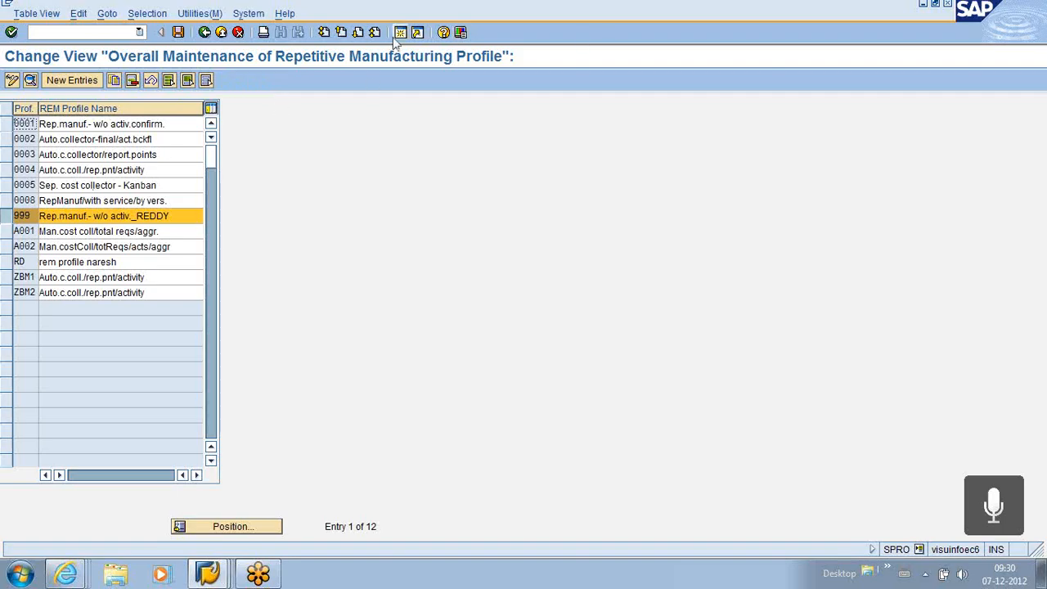
Switch to the SAP Easy Access session and open the SAP Reference IMG through transaction SPRO
key(alt+Tab)
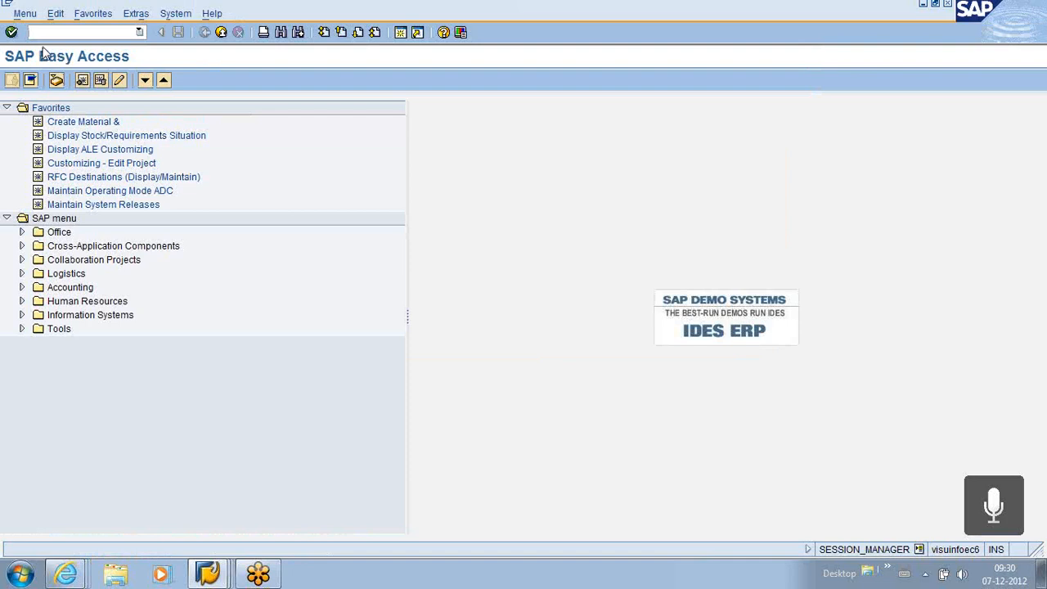
text(SPRO)
key(Return)
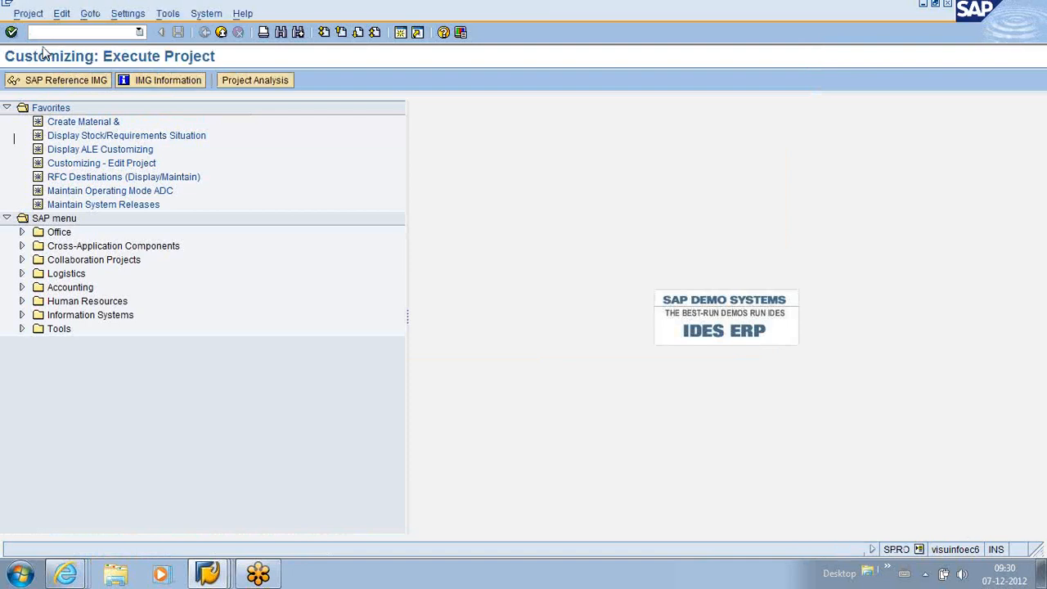
click(78, 85)
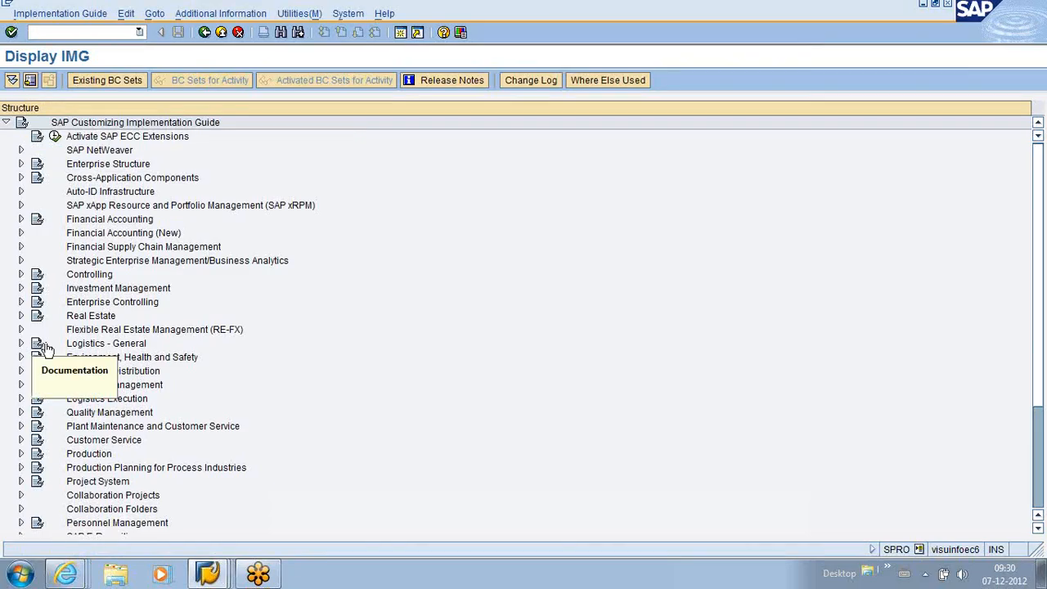
Open Maintain storage location under Enterprise Structure, Definition, Materials Management for plant 1000
click(21, 163)
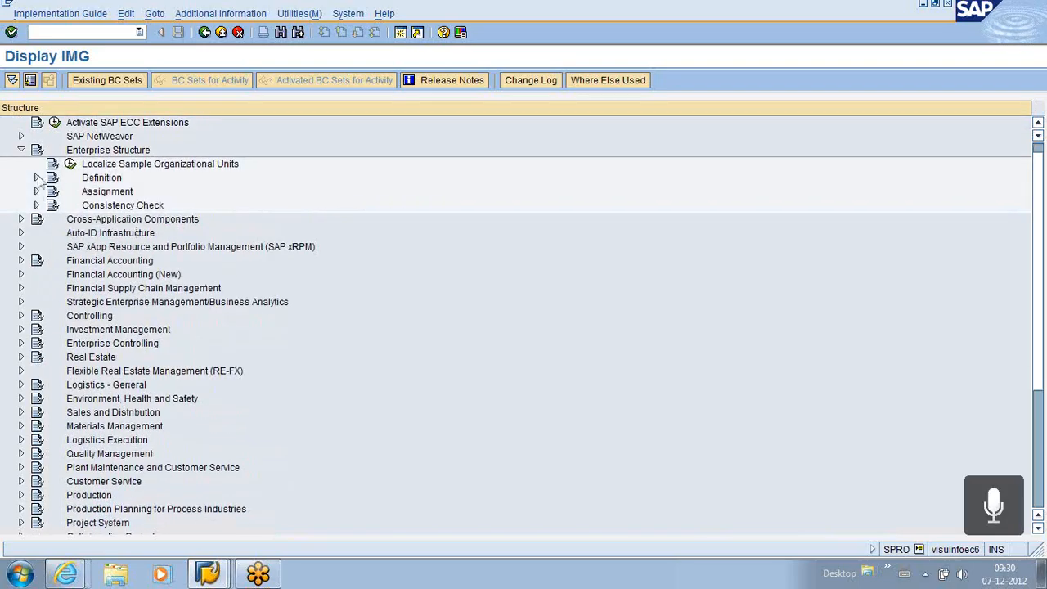
click(37, 178)
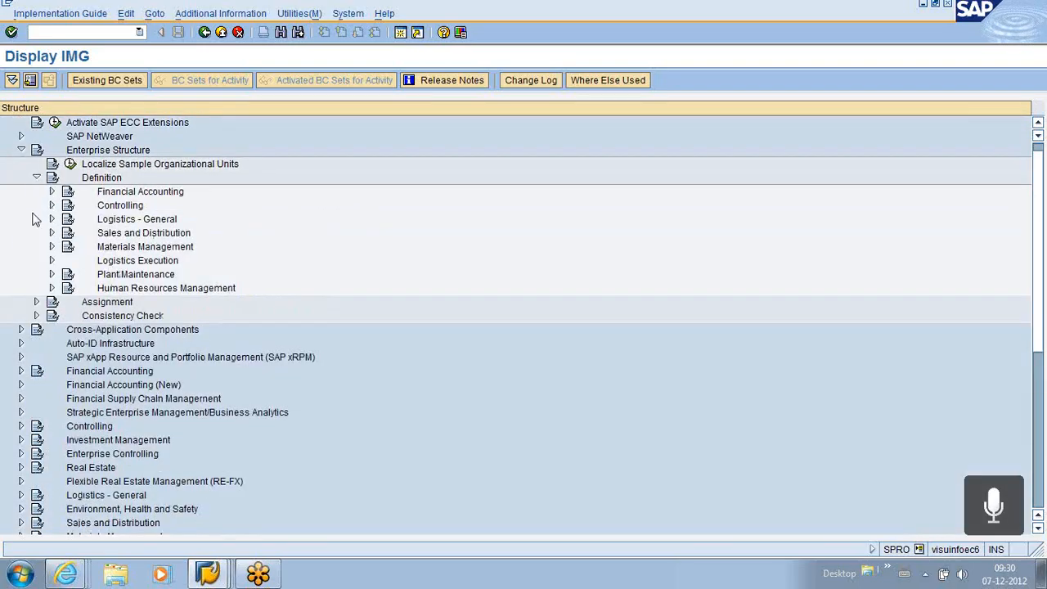
click(51, 219)
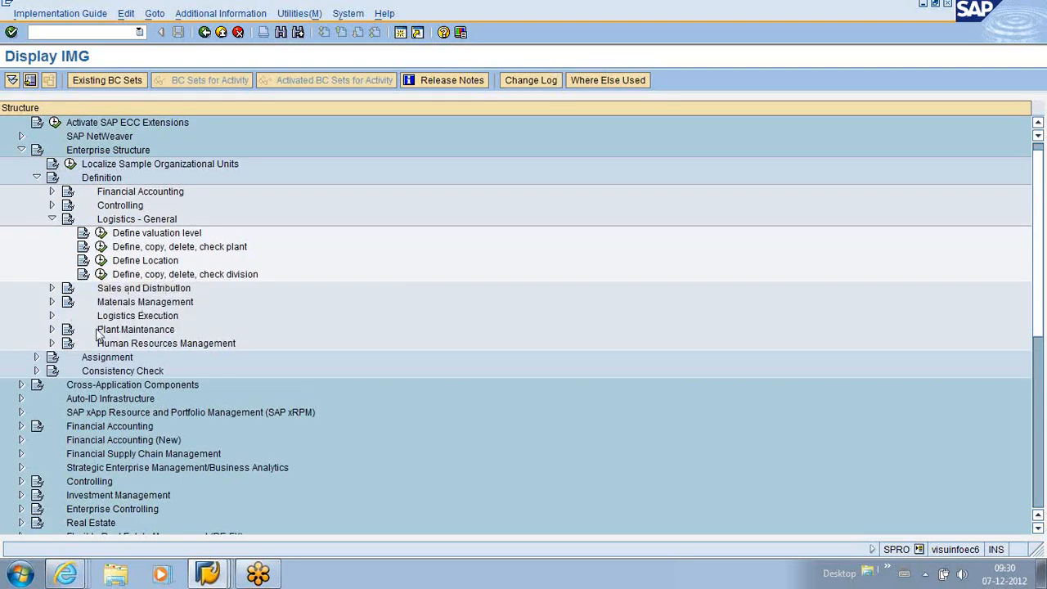
click(50, 301)
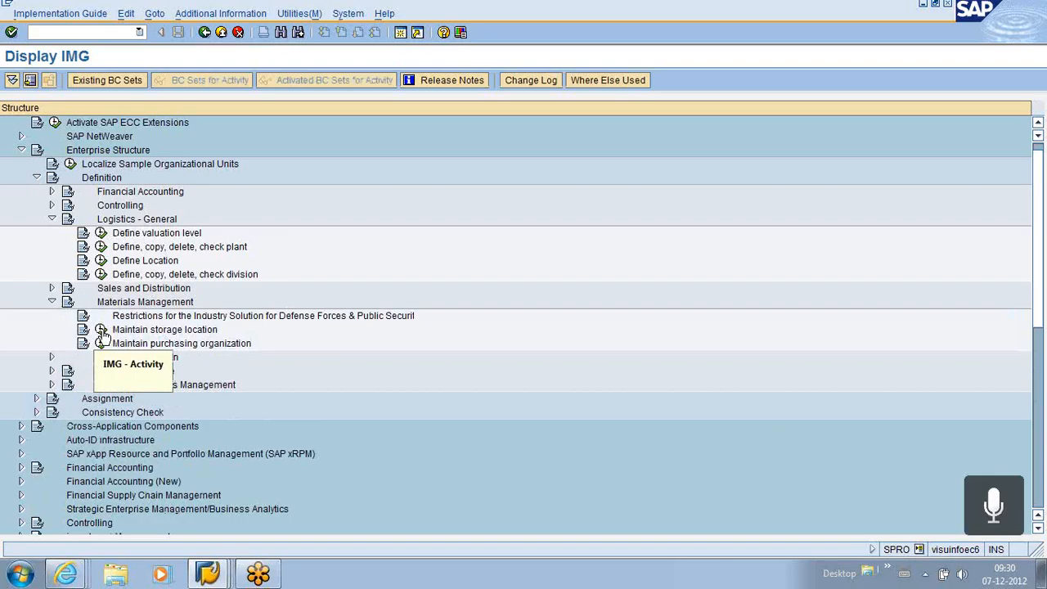
click(101, 330)
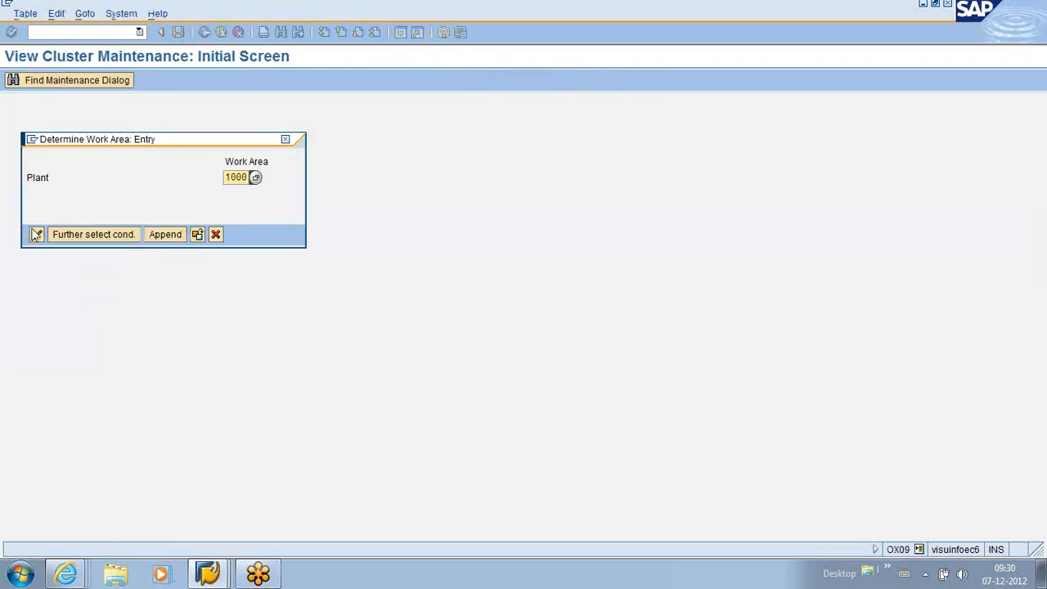
click(36, 235)
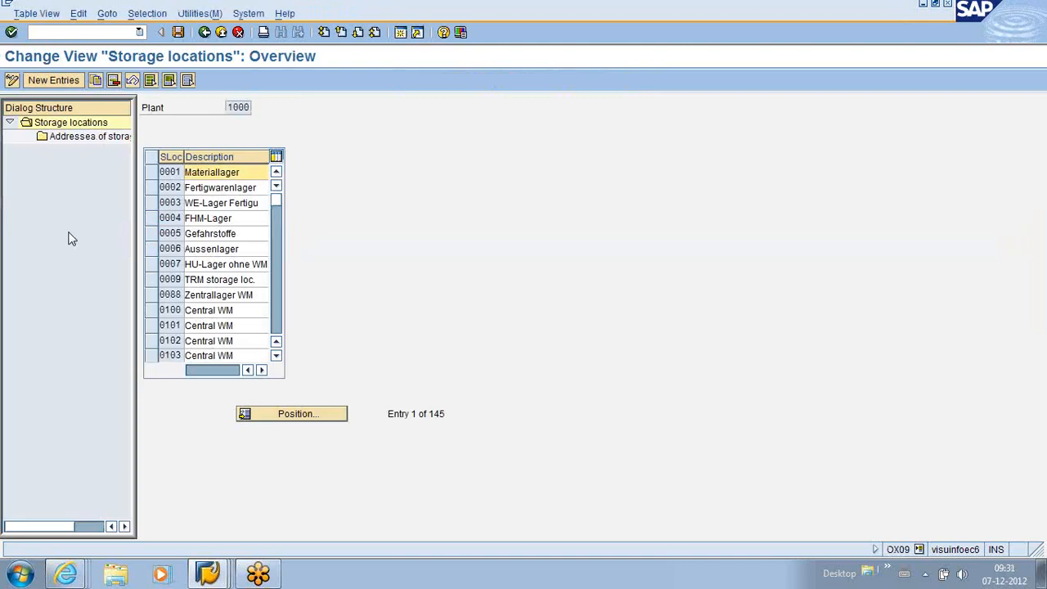
Select storage locations 0001 to 0004 of plant 1000 and start copying them as new entries
click(151, 174)
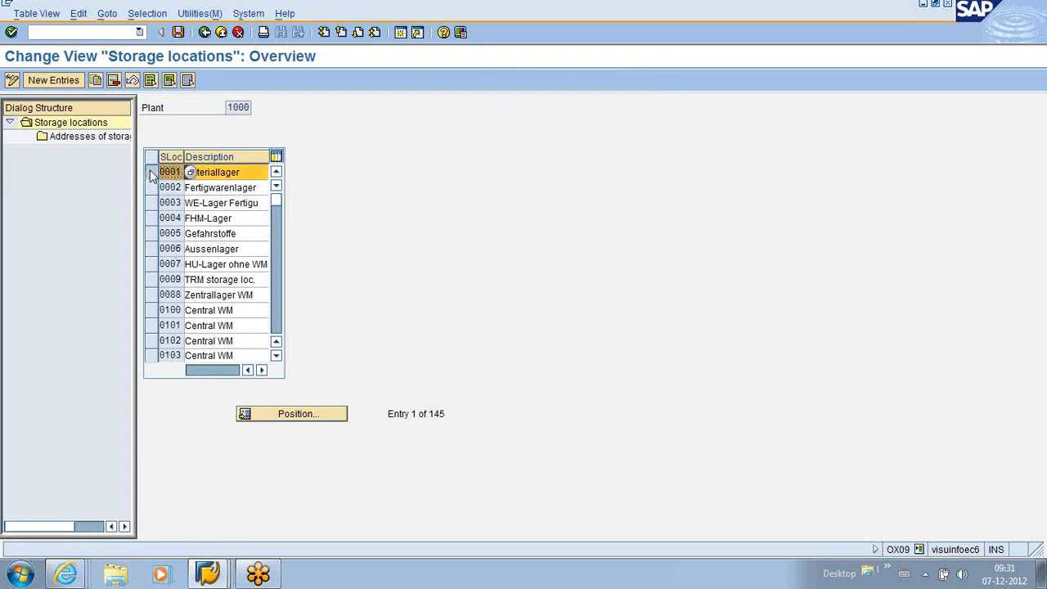
scroll(149, 174, down, 1)
scroll(150, 174, up, 1)
click(152, 188)
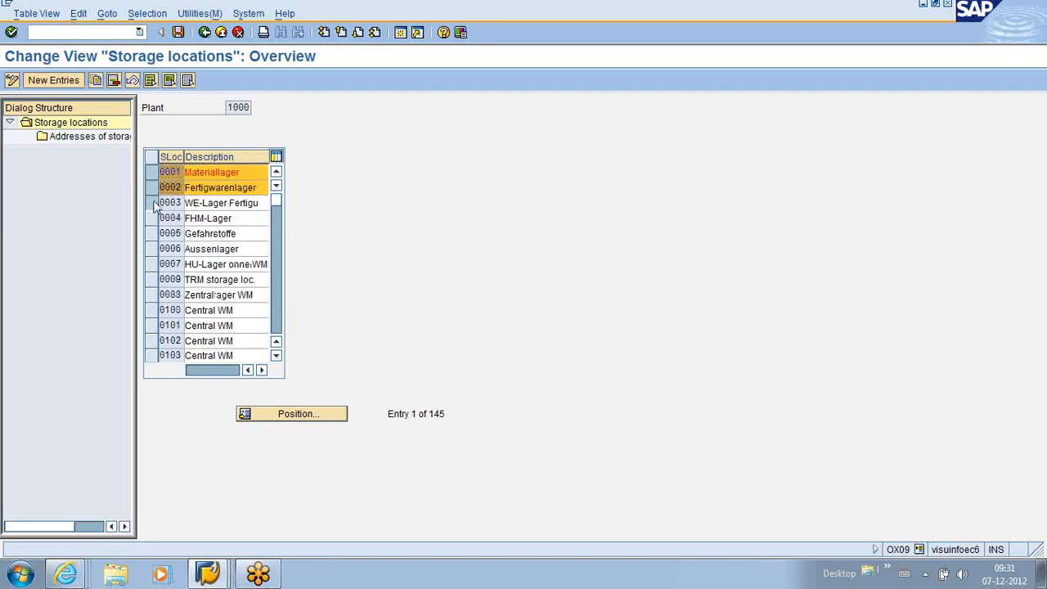
click(151, 202)
click(151, 217)
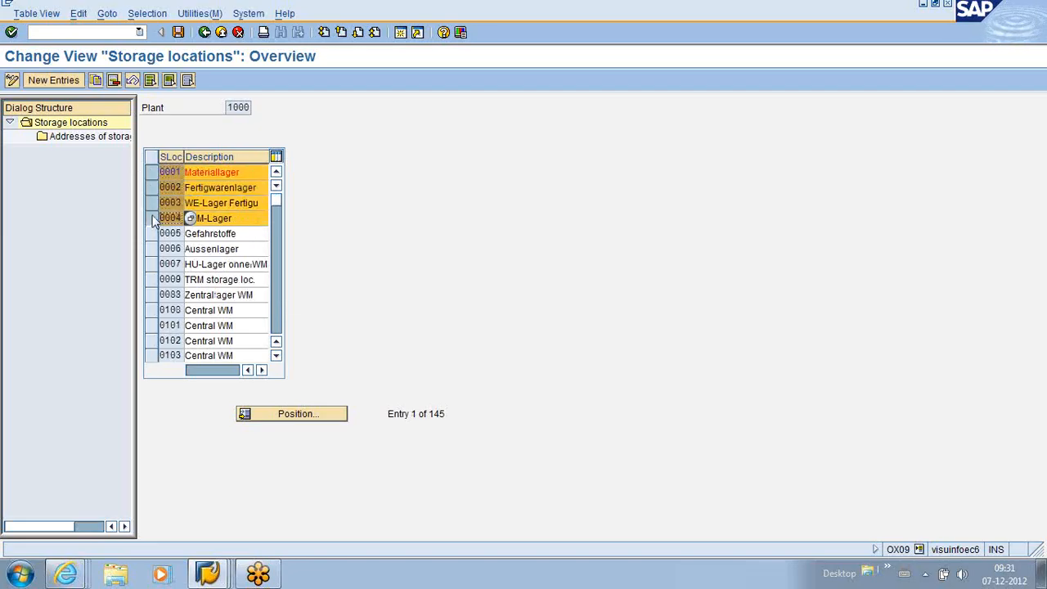
click(95, 81)
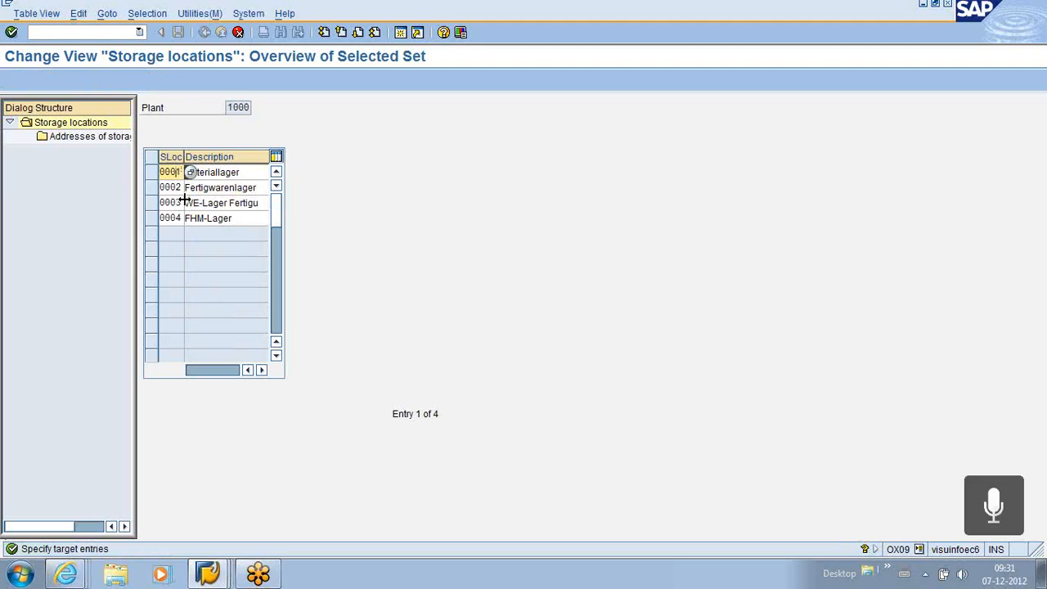
Renumber the four copied storage locations of plant 1000 as 00C1, 00C2, 00C3 and 00C4
key(BackSpace)
key(BackSpace)
text(C1)
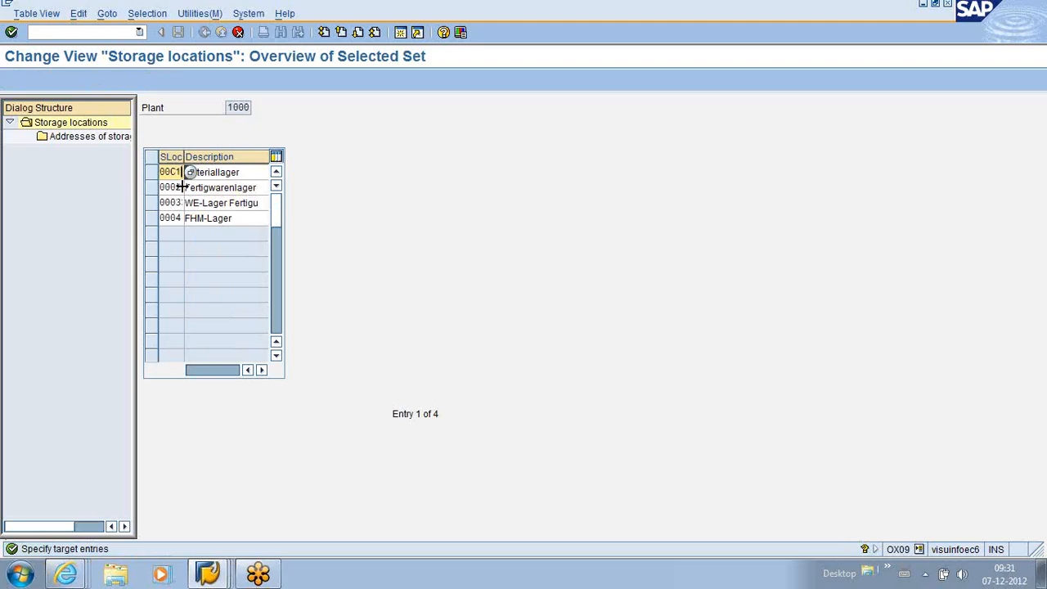
click(178, 187)
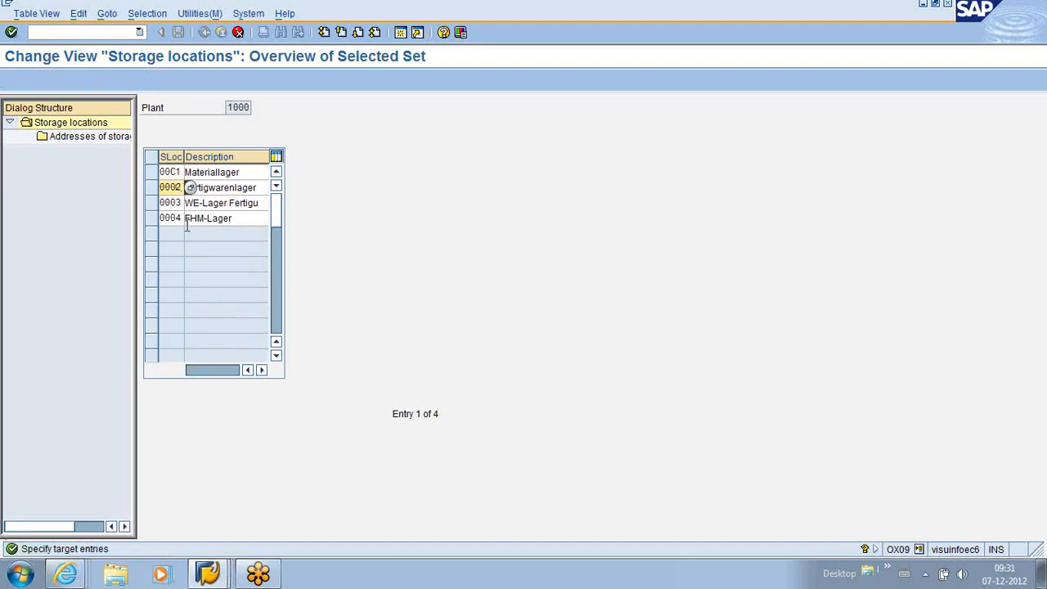
key(BackSpace)
key(BackSpace)
text(C2)
click(179, 201)
key(BackSpace)
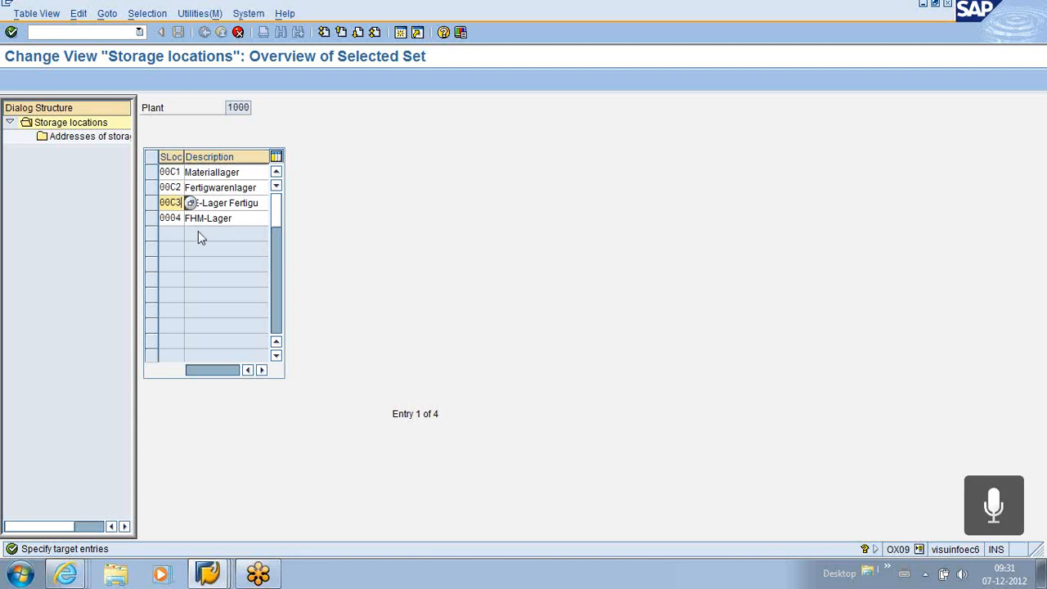
click(178, 218)
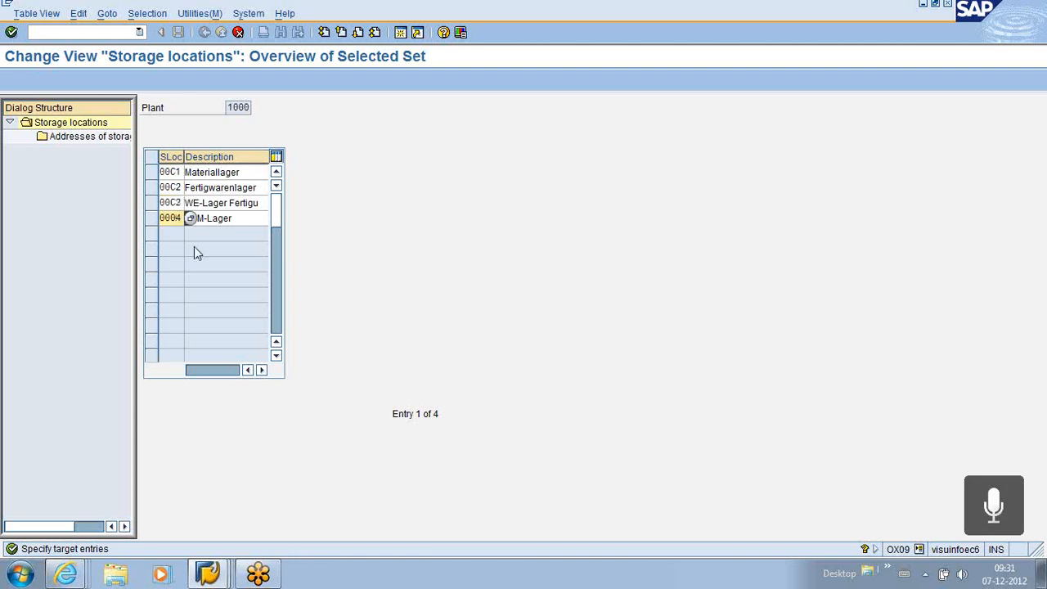
key(BackSpace)
key(BackSpace)
text(C4)
Change the descriptions of storage locations 00C1 and 00C2 to Materiallager_C1 and Fertigwarenla_C2
click(249, 172)
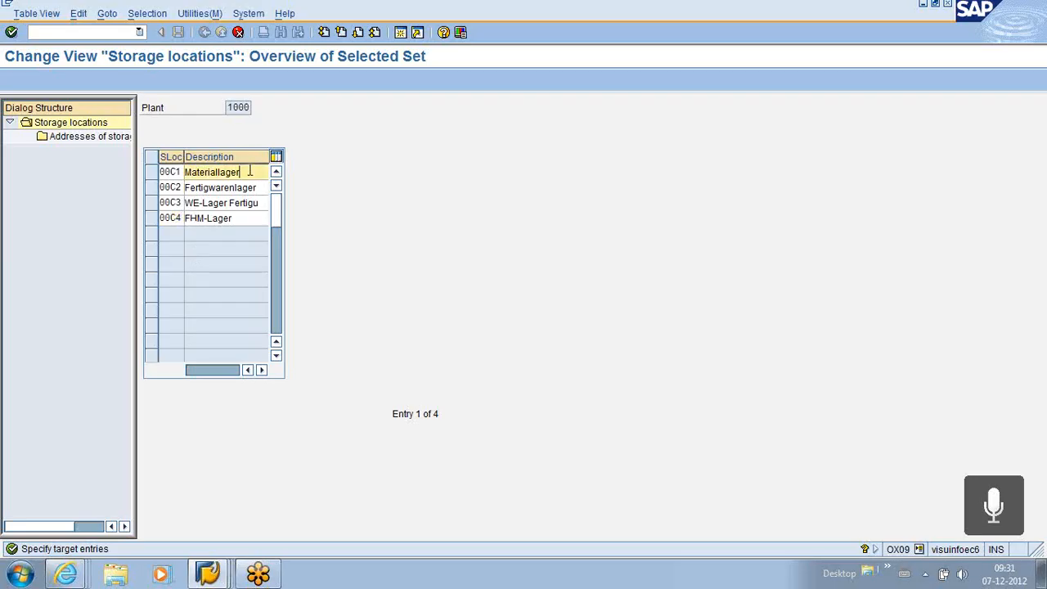
text(_C1)
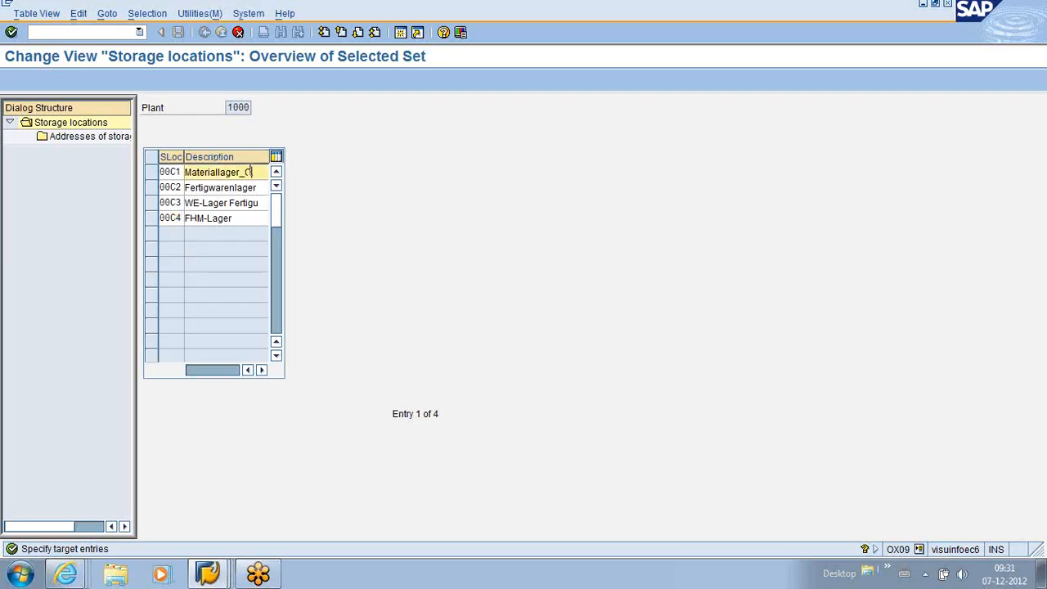
click(263, 187)
text(_)
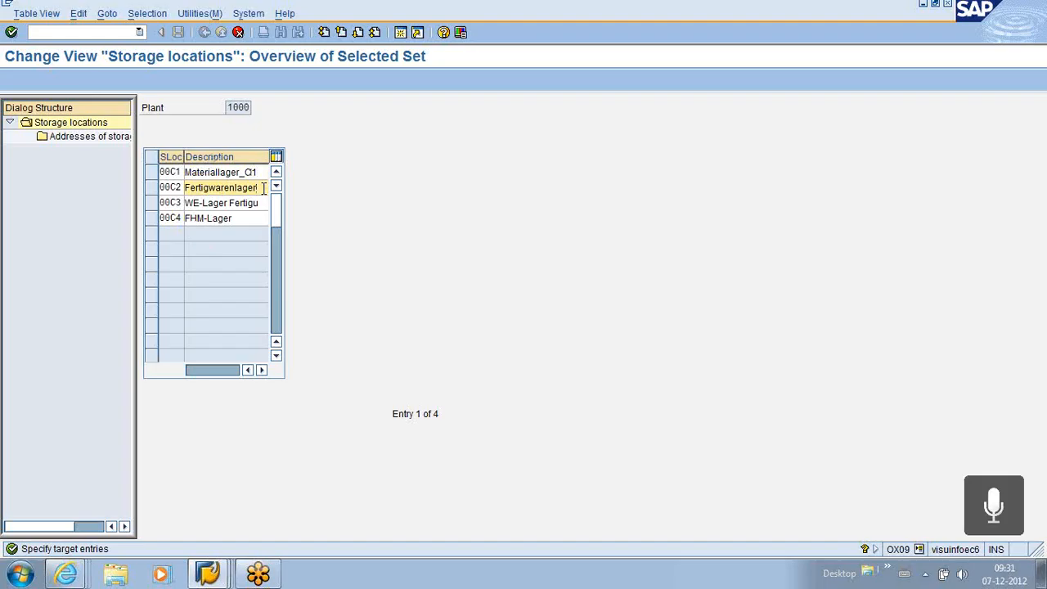
key(BackSpace)
key(BackSpace)
key(BackSpace)
text(_C2)
Change the descriptions of storage locations 00C3 and 00C4 to WE-Lager Fert_C3 and FHM-Lager_C4
click(262, 202)
key(BackSpace)
key(BackSpace)
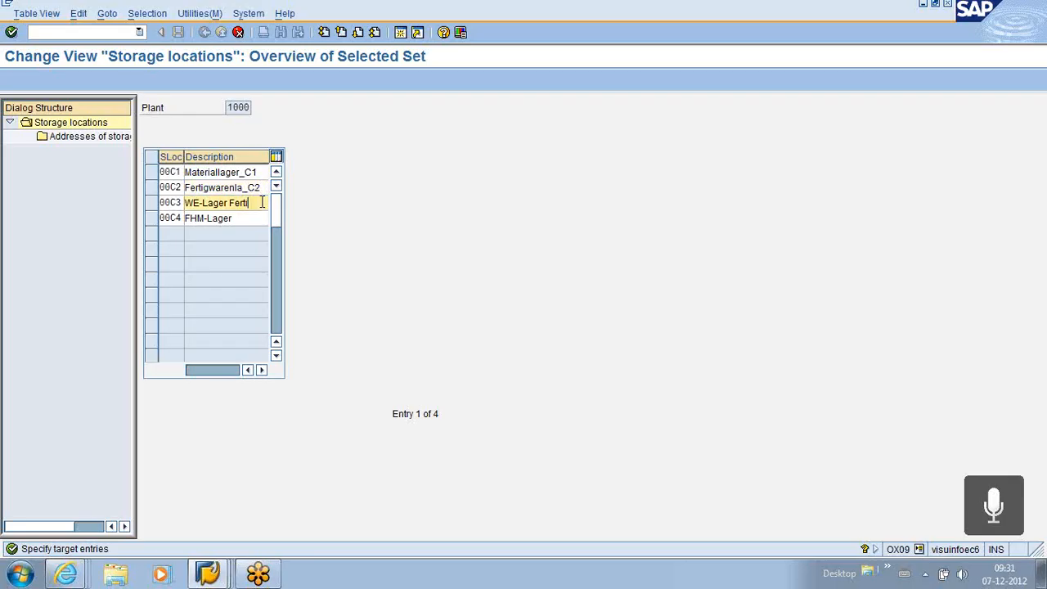
text(_C)
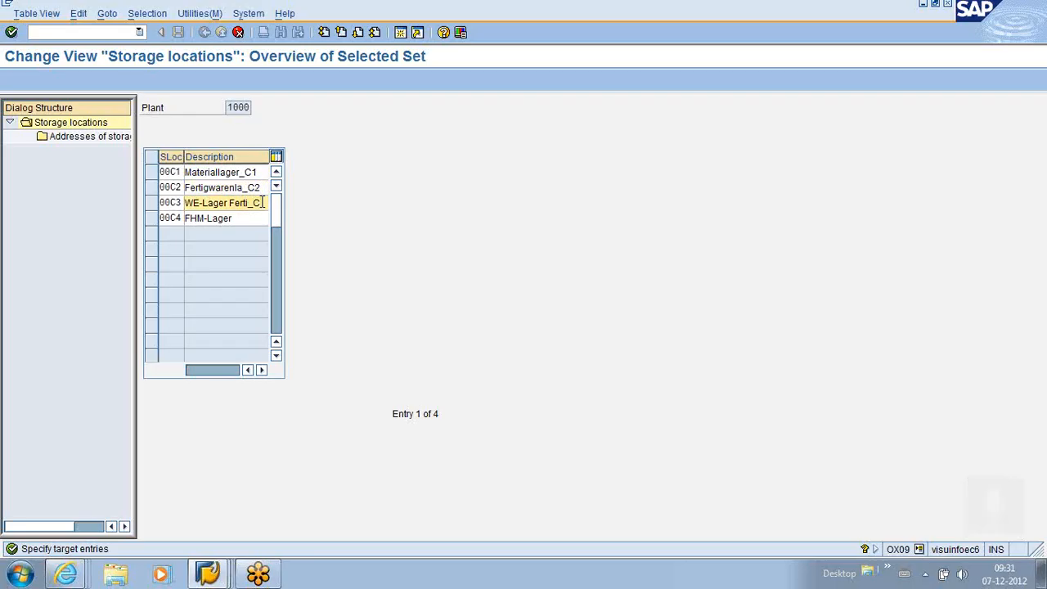
key(Insert)
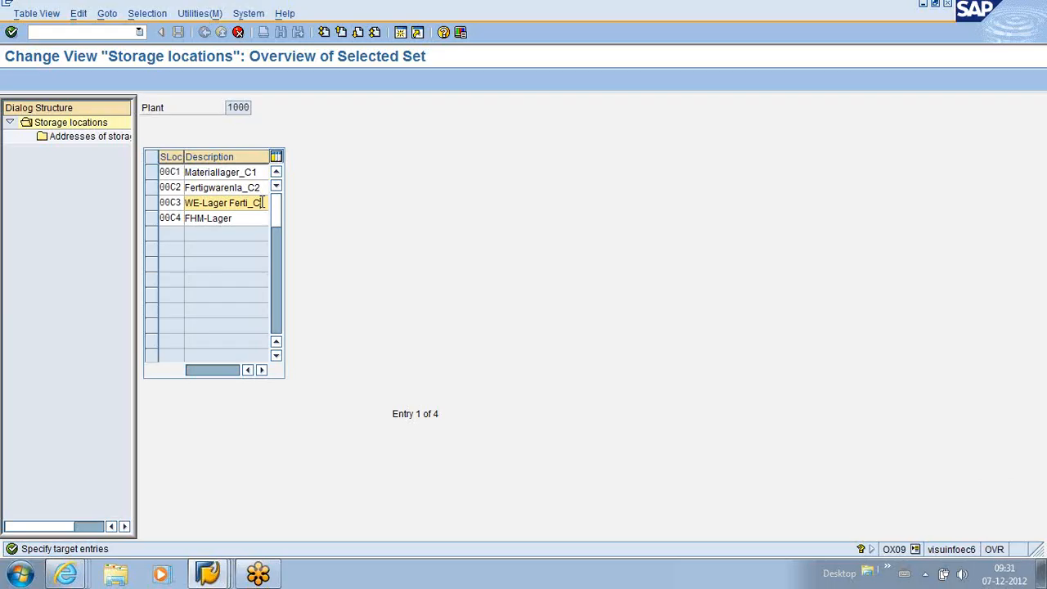
key(BackSpace)
key(BackSpace)
key(BackSpace)
text(_C3)
click(247, 218)
text(_C4)
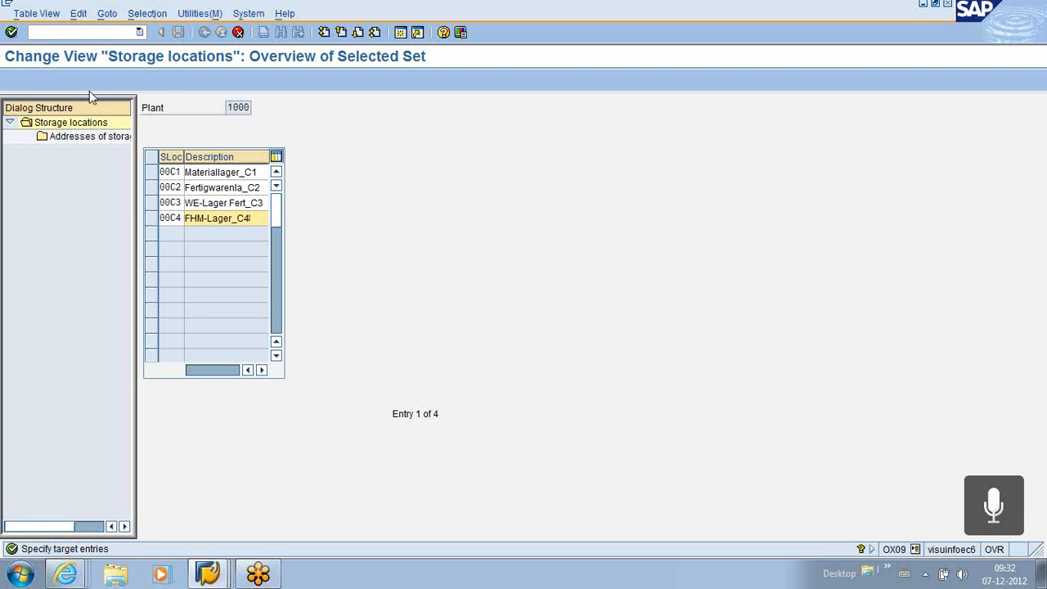
Accept the copied storage locations and save them under the proposed customizing request
key(Return)
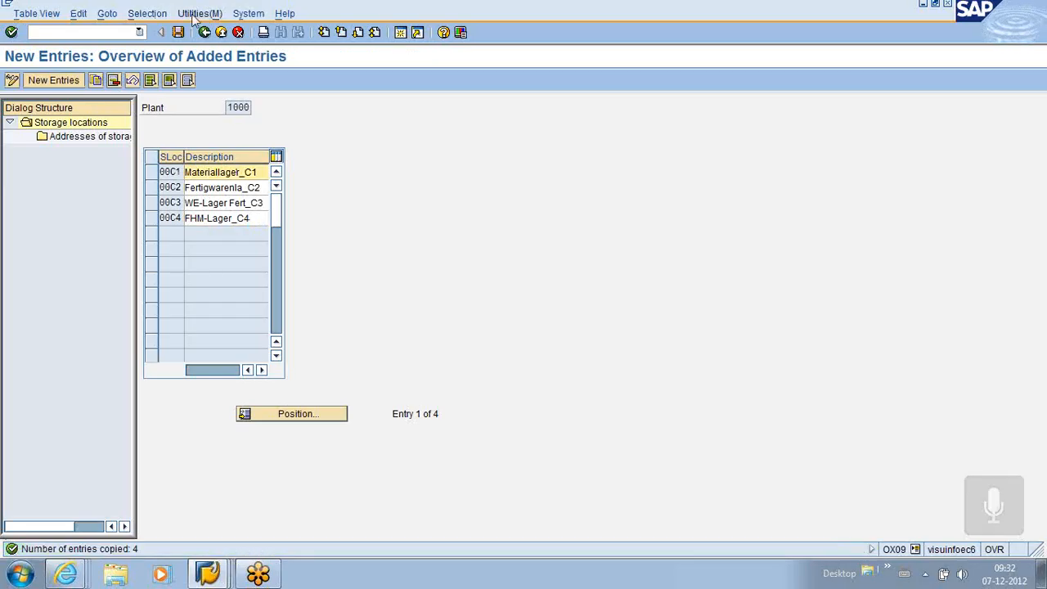
click(179, 32)
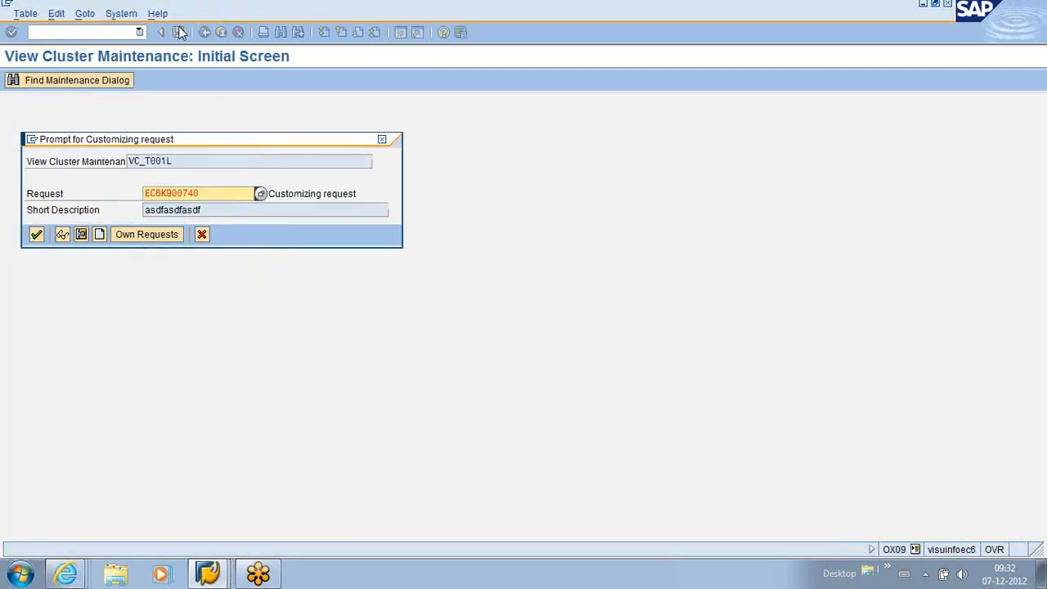
click(36, 234)
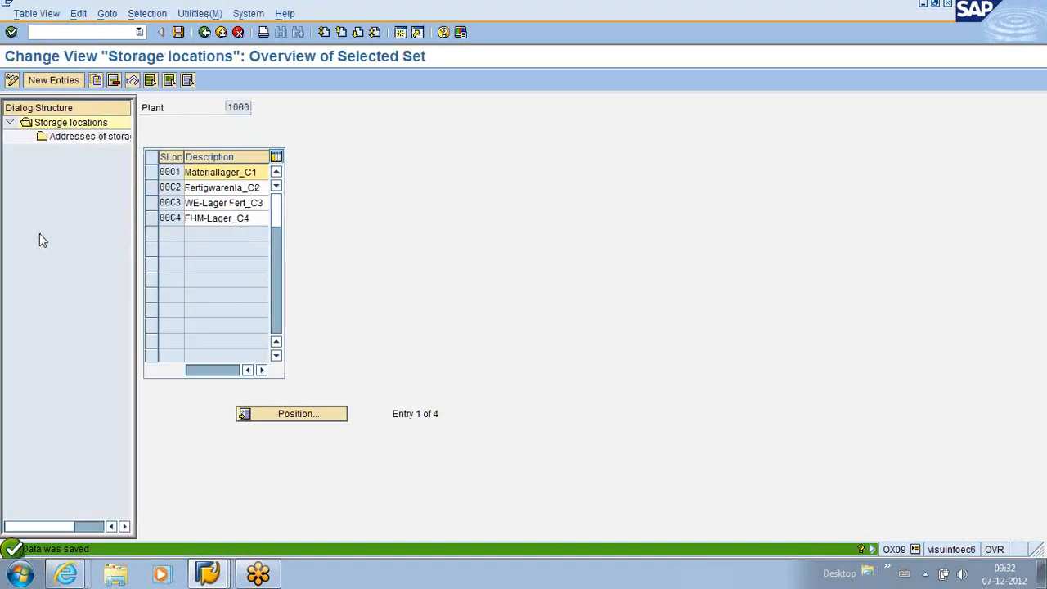
Return to the full storage location overview of plant 1000 and look through the list for the new entries
click(205, 33)
scroll(186, 280, down, 3)
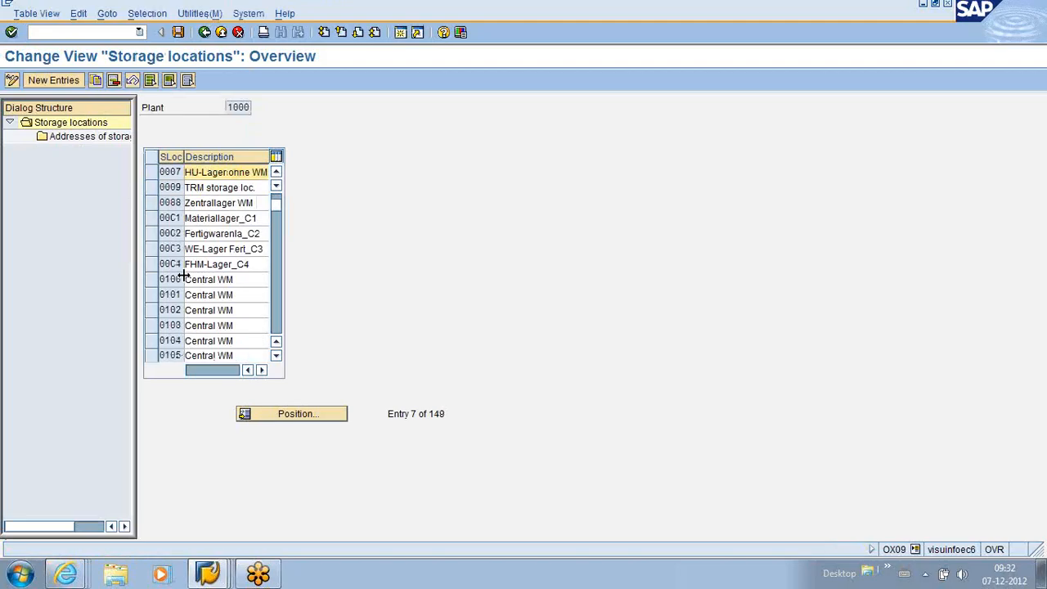
scroll(187, 279, down, 6)
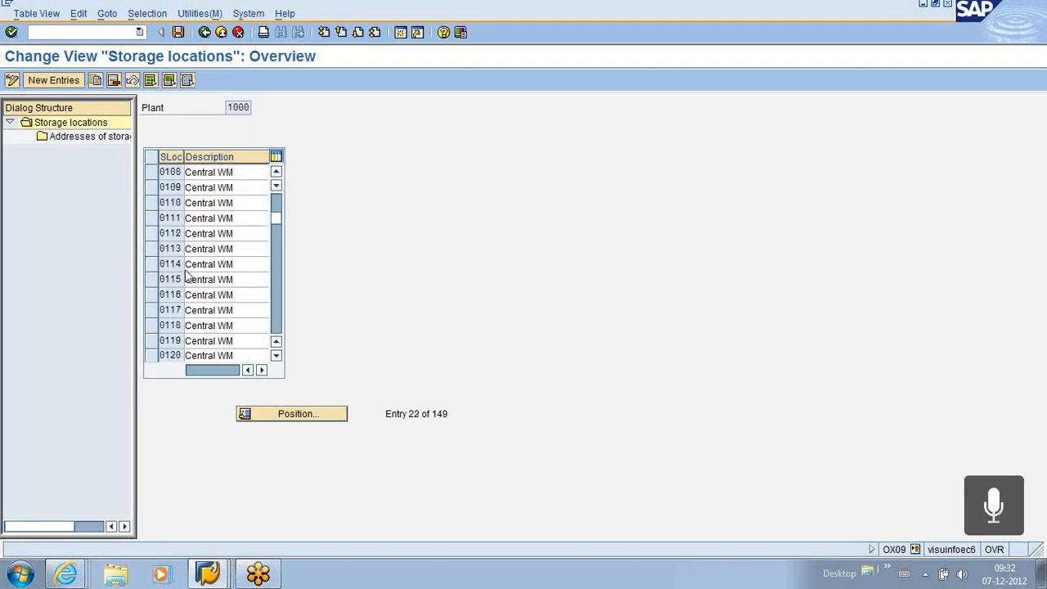
scroll(187, 278, down, 4)
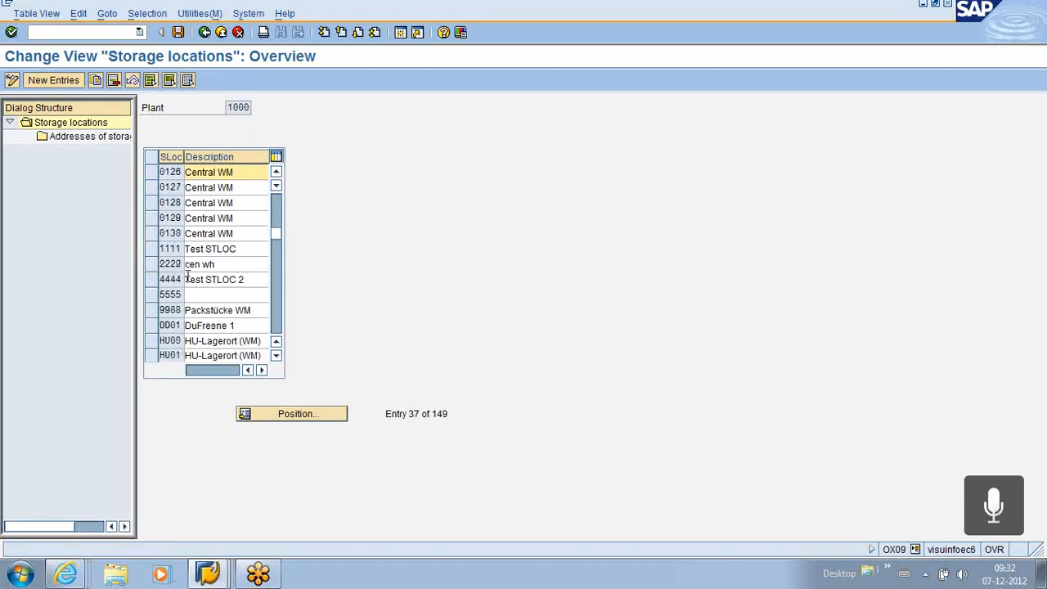
scroll(187, 281, down, 10)
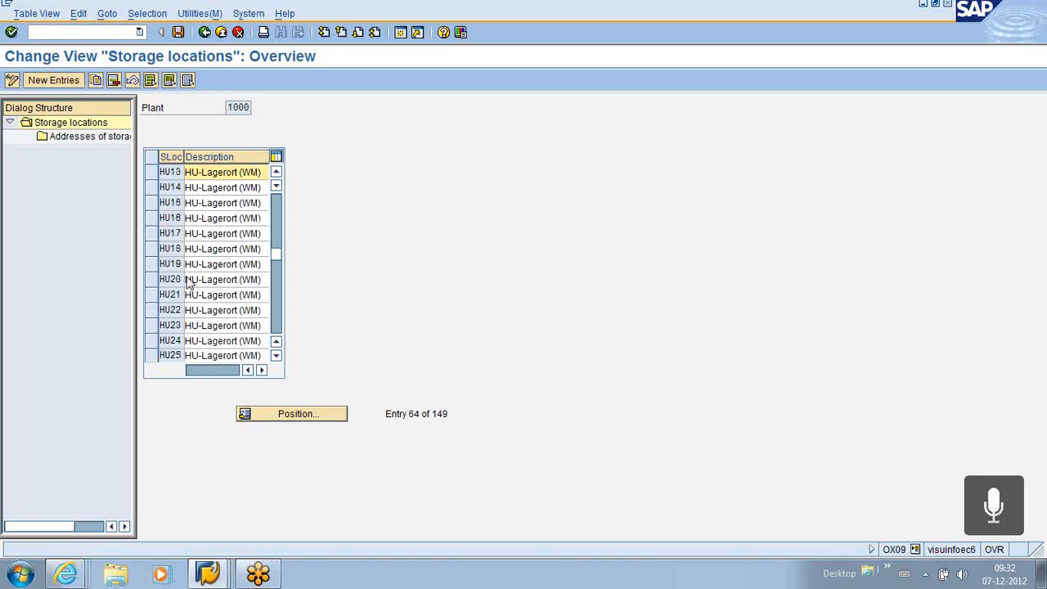
scroll(188, 281, down, 10)
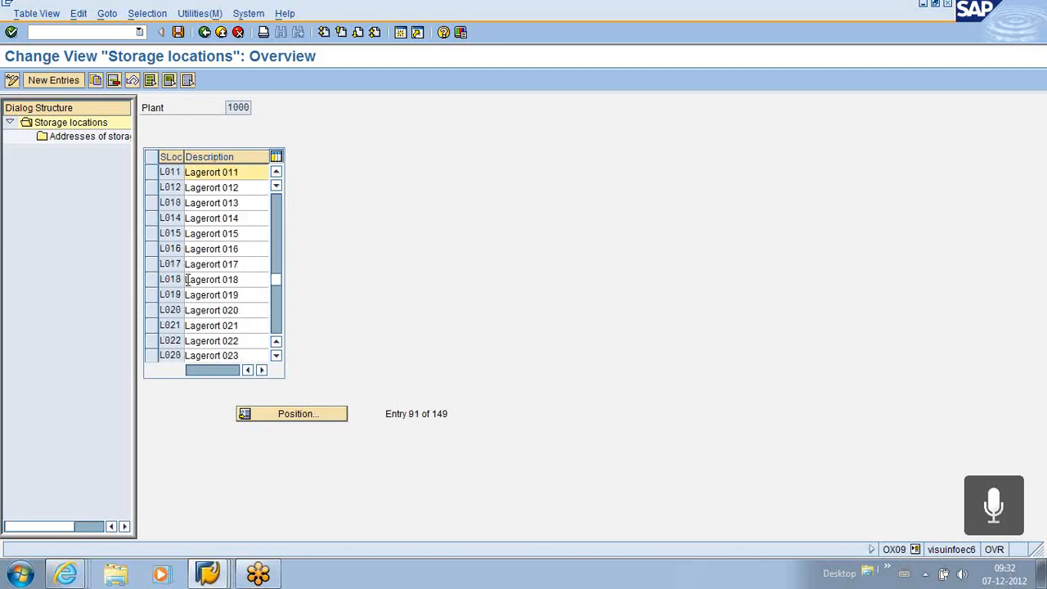
scroll(188, 279, up, 10)
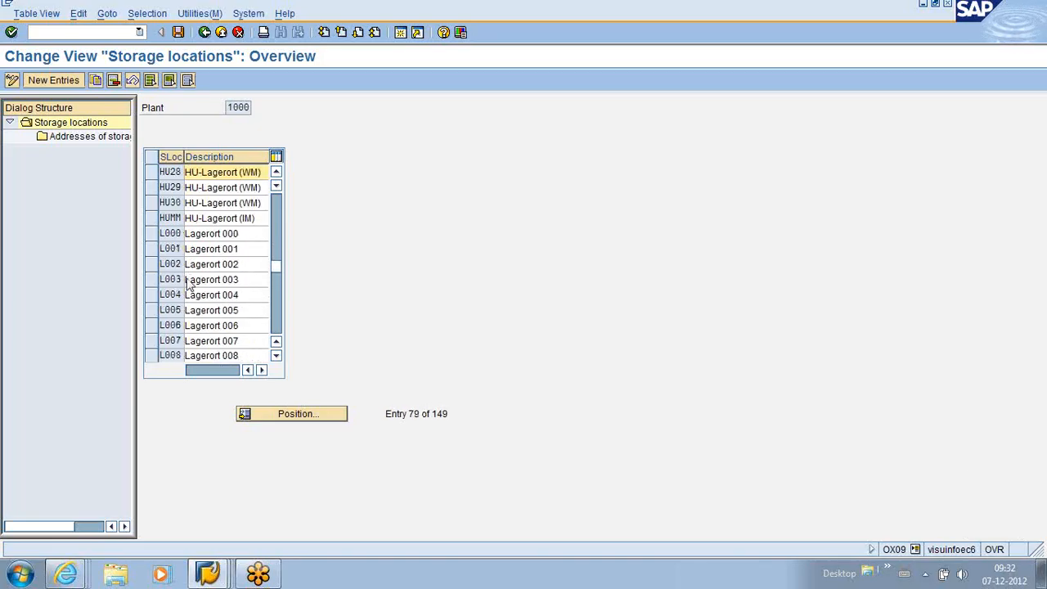
scroll(186, 270, up, 9)
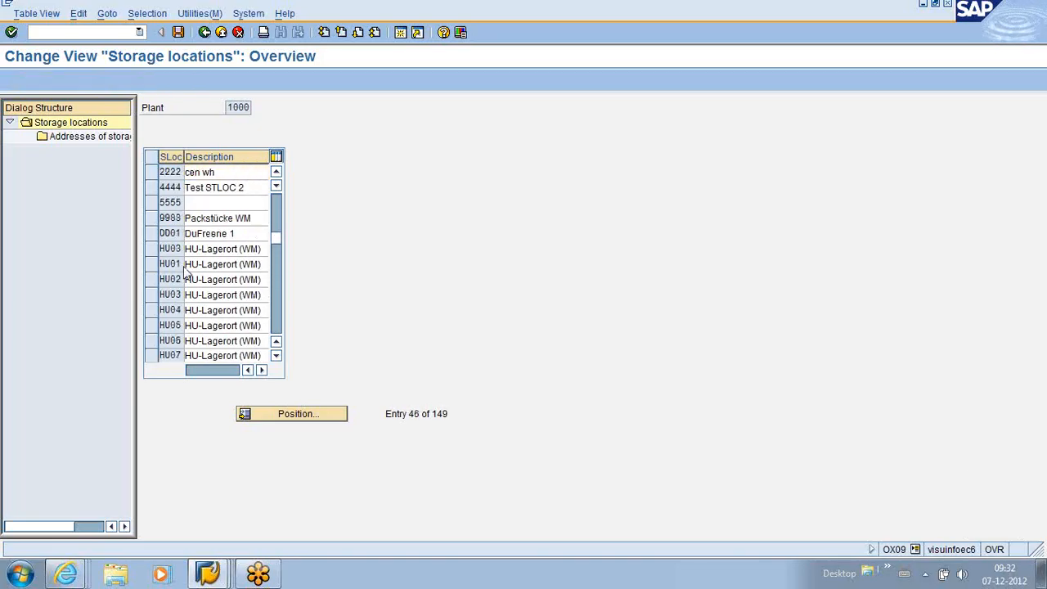
scroll(186, 271, up, 8)
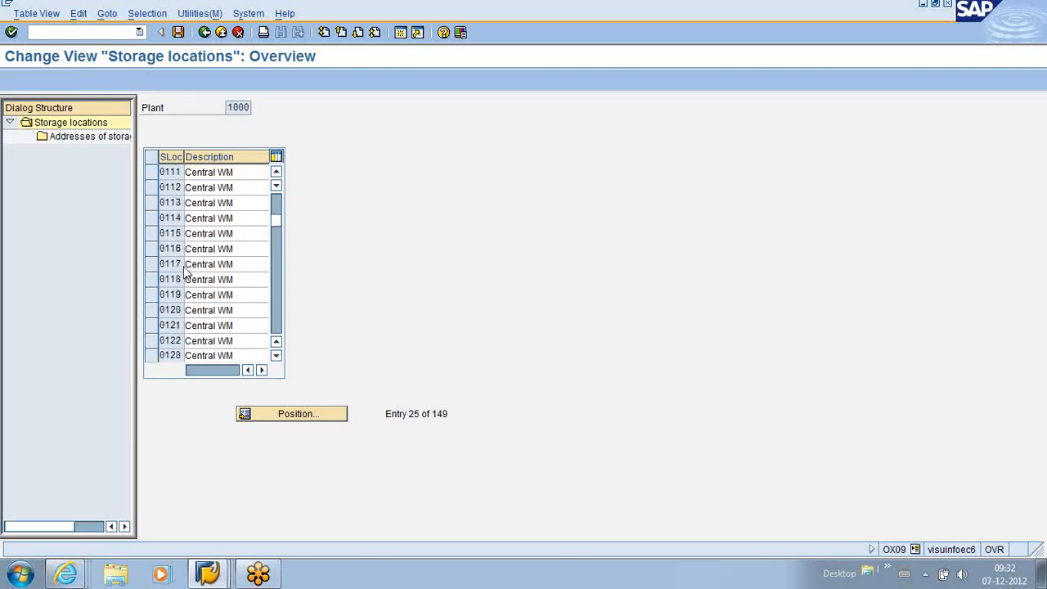
scroll(186, 272, up, 4)
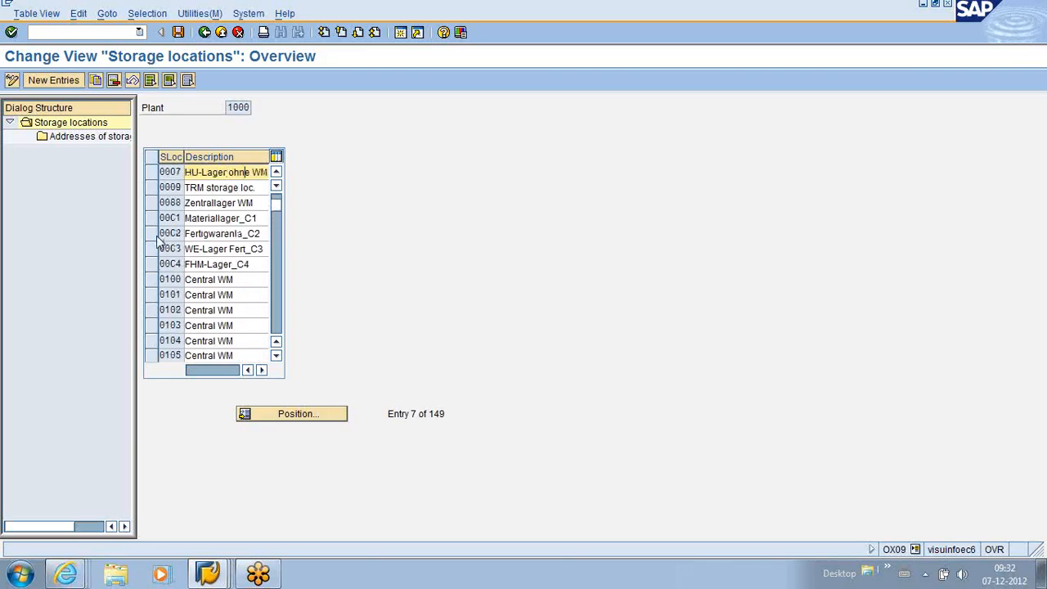
Mark storage locations 00C1 to 00C4 in the overview and unmark them again
drag(157, 221, 159, 269)
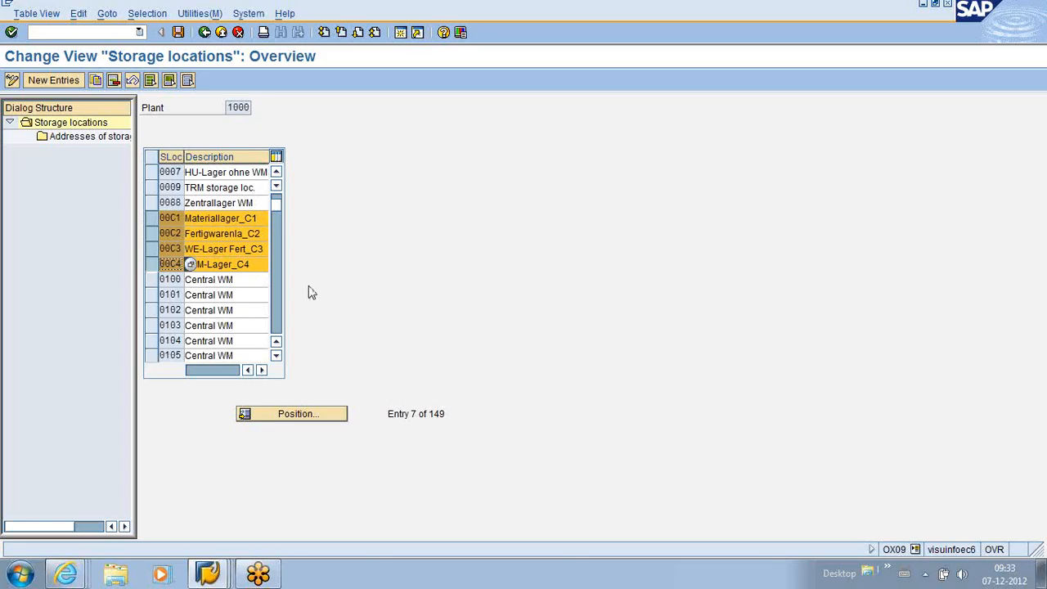
click(154, 218)
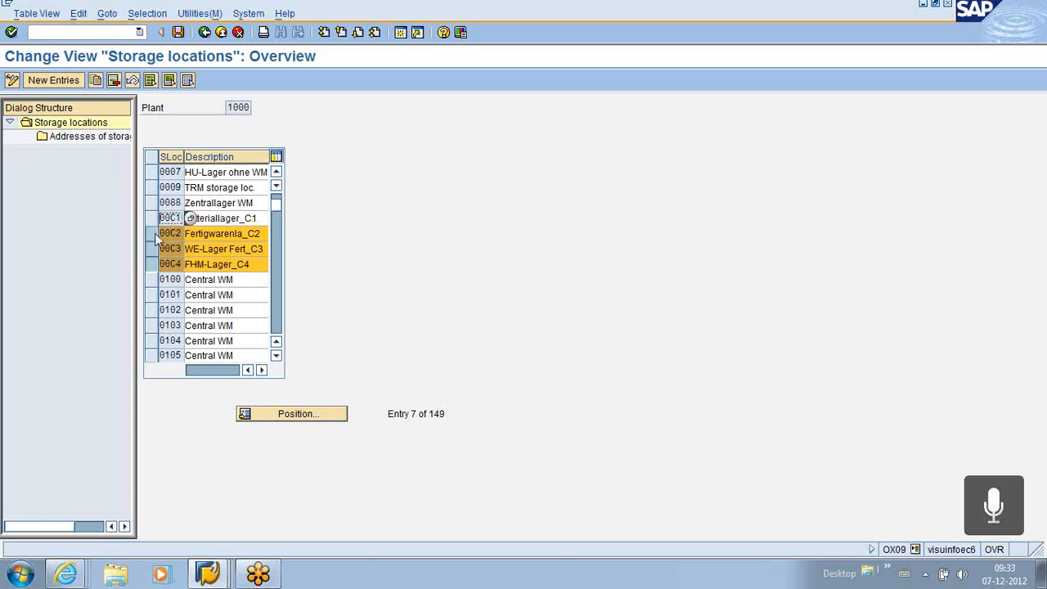
click(154, 233)
click(155, 248)
click(156, 264)
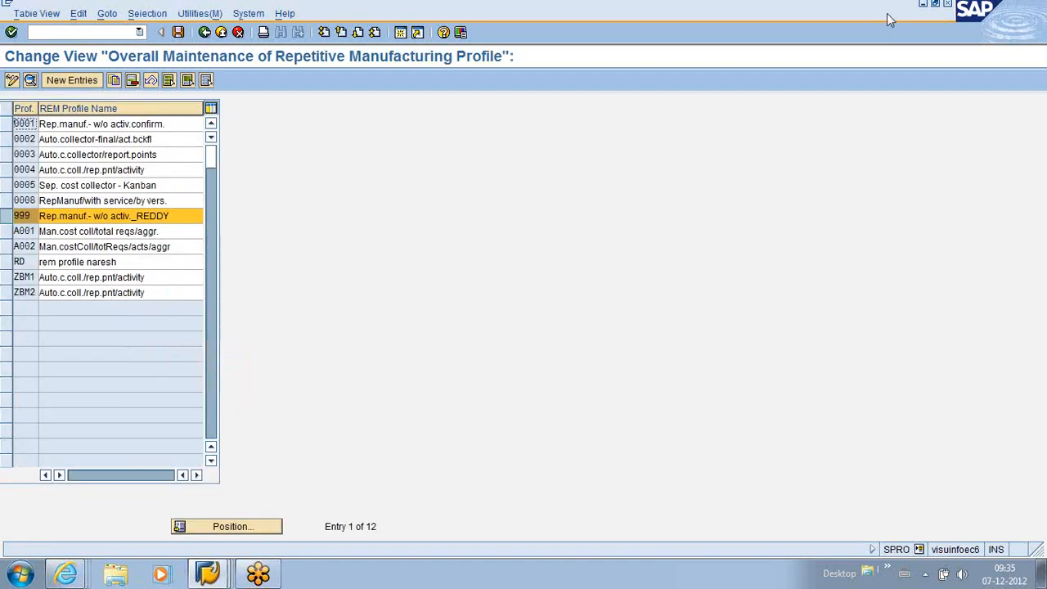
Minimize the open SAP and browser windows and open the REDDY text file from the desktop in Notepad
click(927, 6)
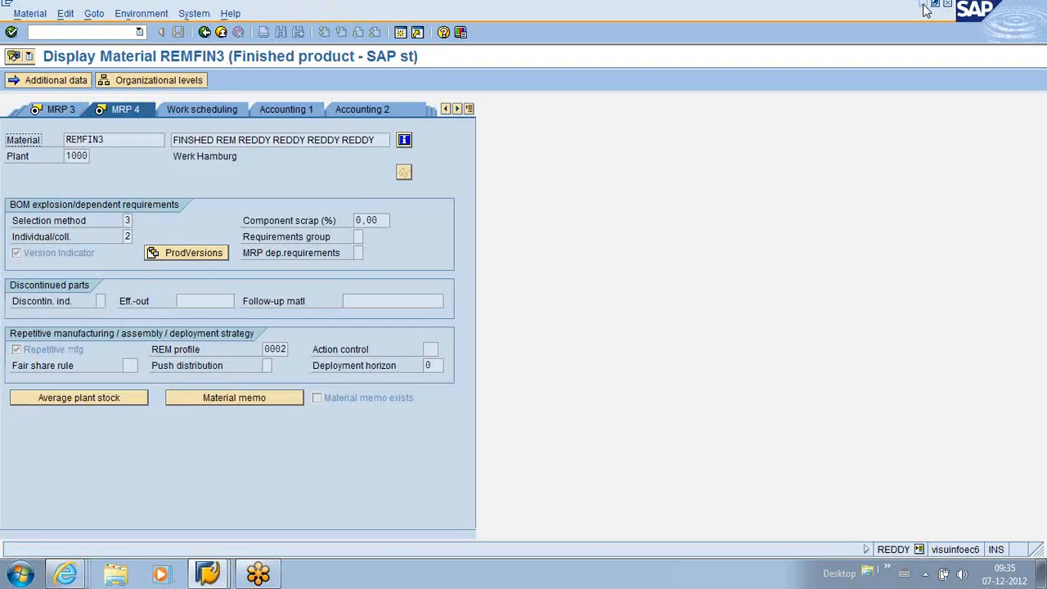
click(929, 7)
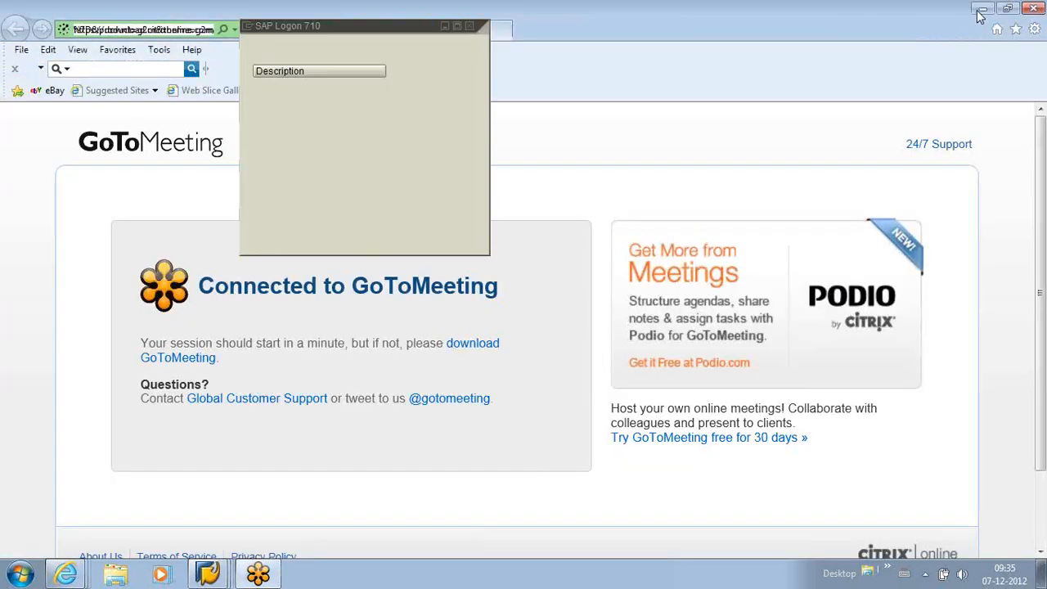
click(980, 10)
click(446, 31)
double_click(85, 441)
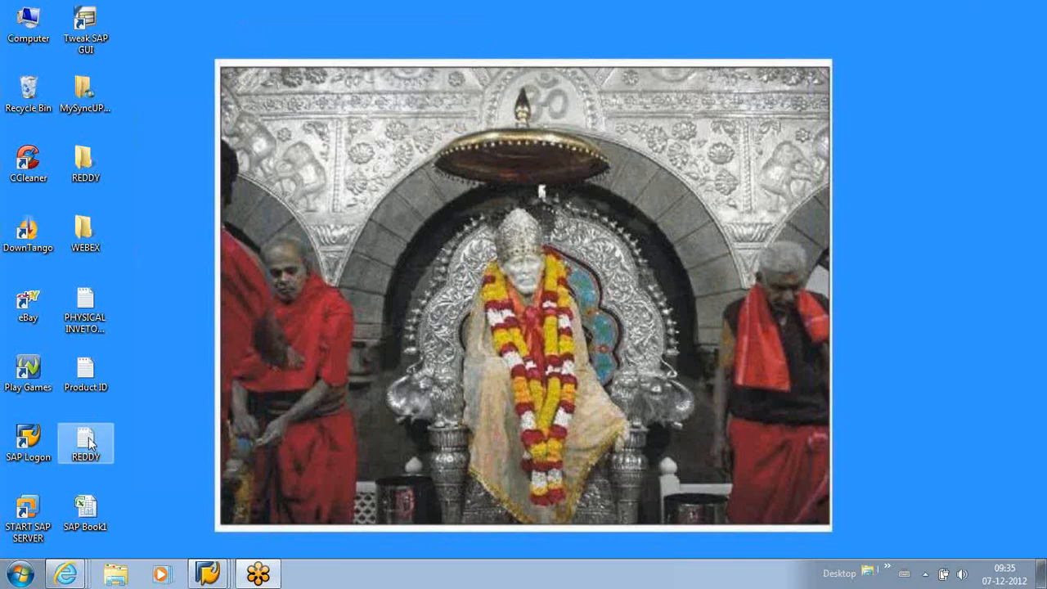
Add a line reading CCPVC below the REM heading near the end of the notes
scroll(265, 337, down, 20)
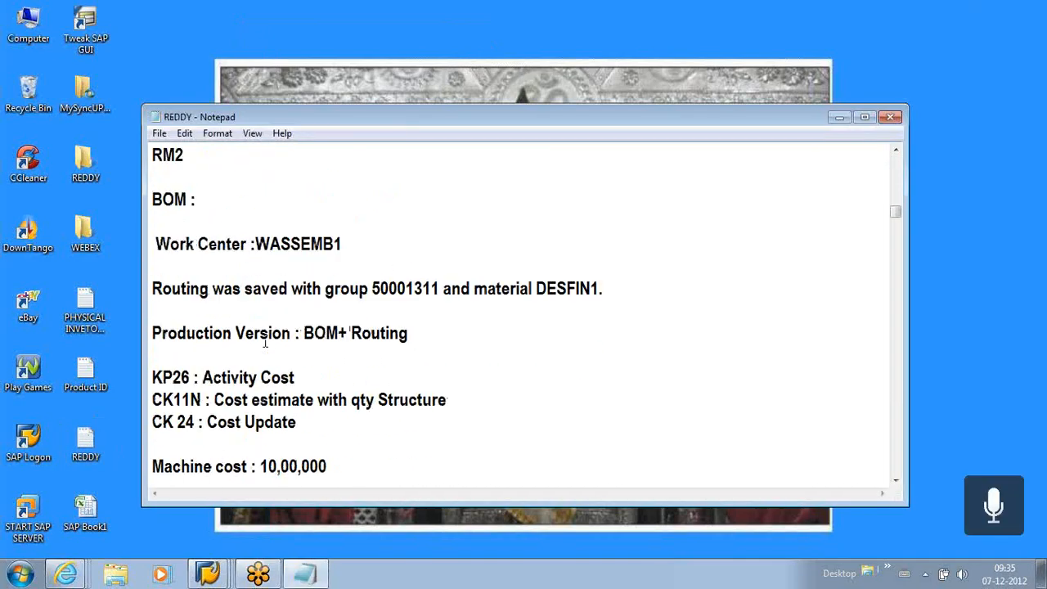
scroll(264, 339, down, 10)
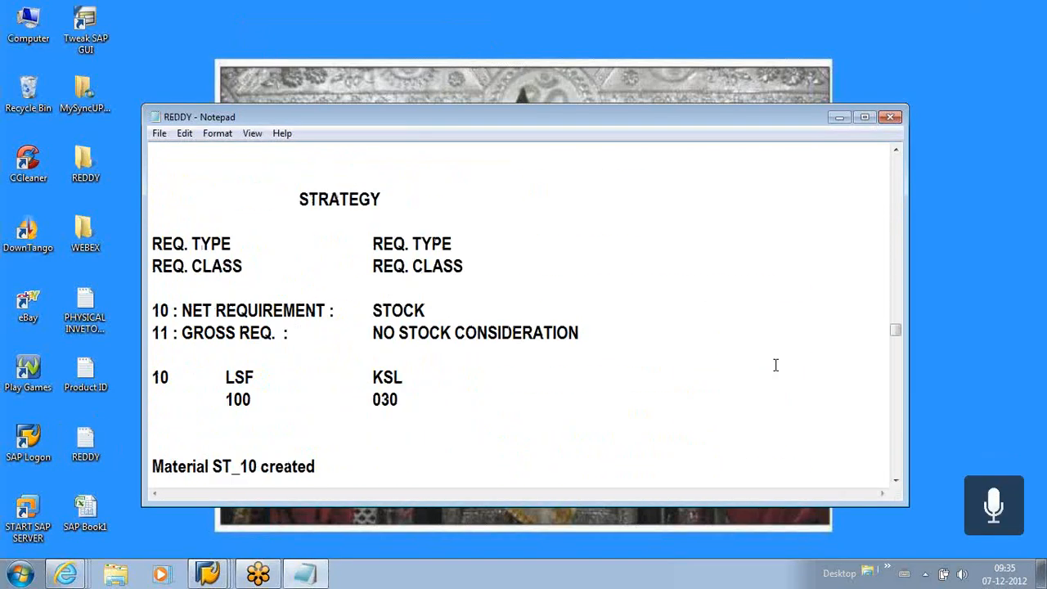
drag(900, 335, 898, 466)
scroll(604, 327, up, 5)
scroll(603, 327, up, 4)
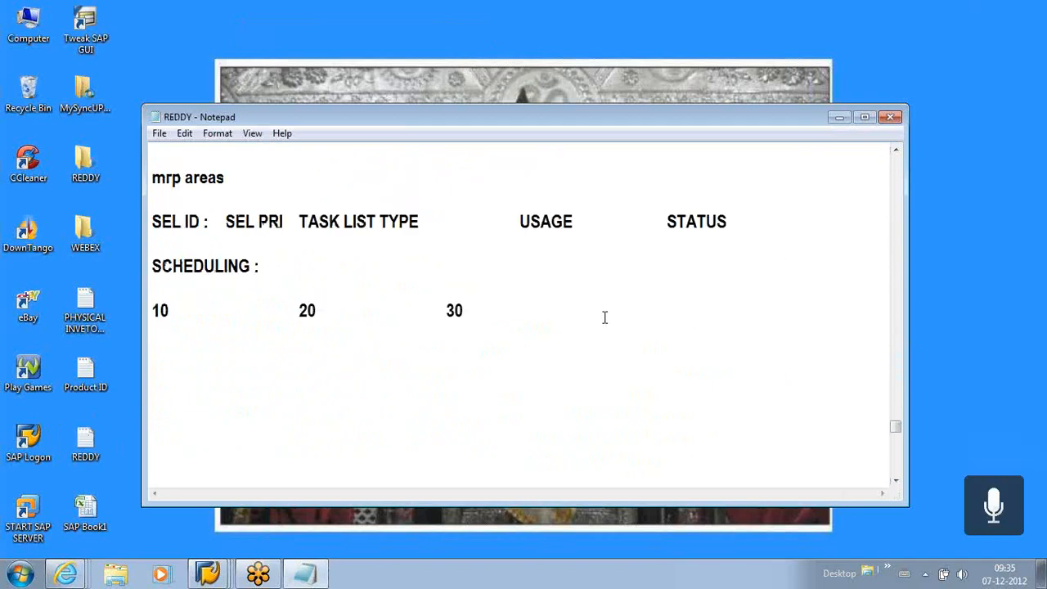
scroll(565, 311, down, 2)
click(194, 227)
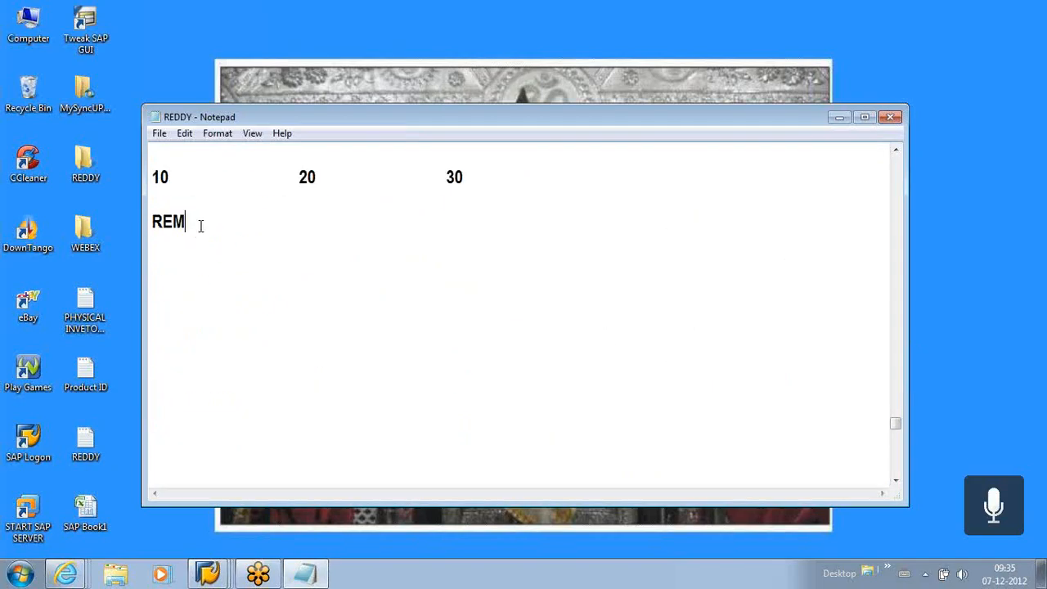
key(Return)
text(CC)
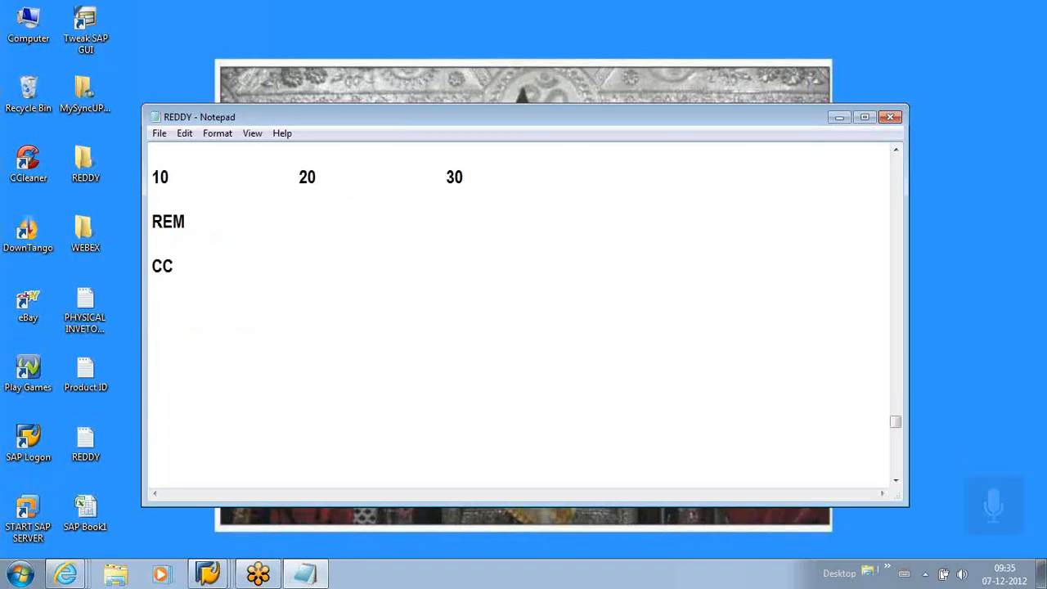
text(PVC)
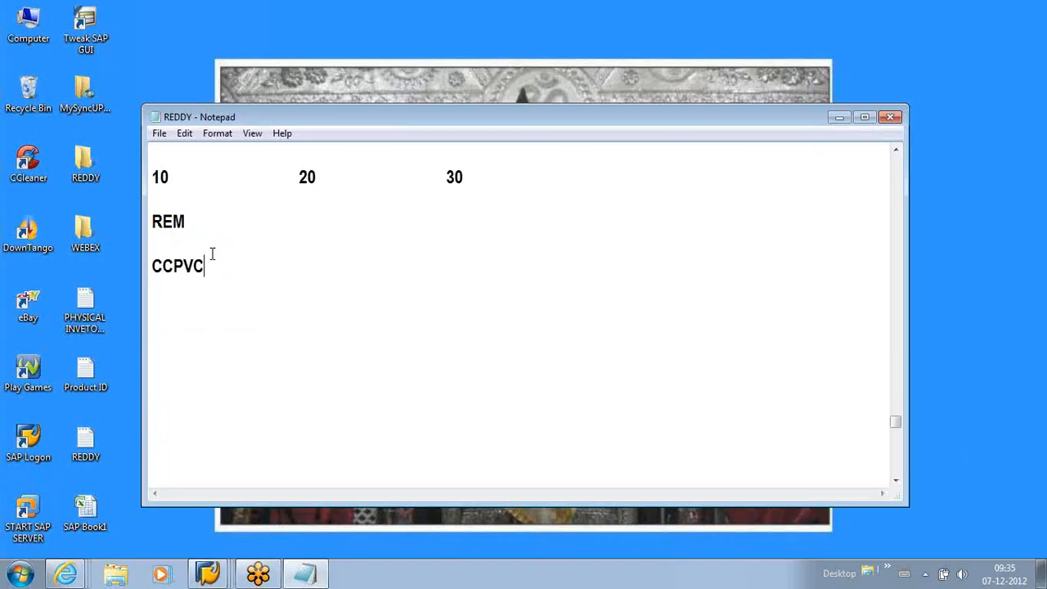
Highlight the letters of the CCPVC line below the REM heading to go over the abbreviation
drag(211, 264, 154, 265)
click(176, 266)
drag(176, 266, 153, 266)
click(193, 264)
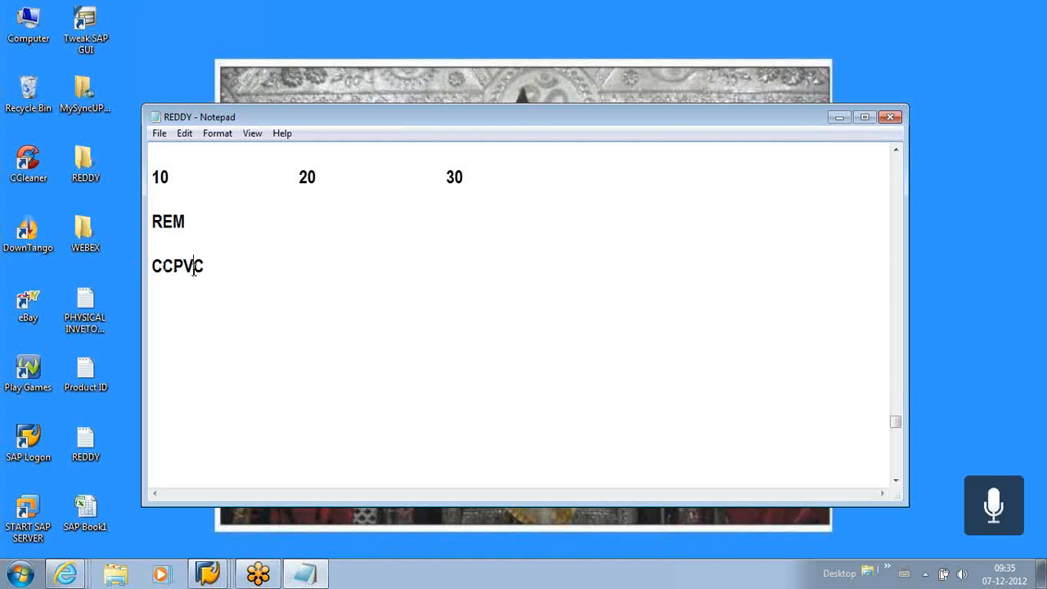
Expand the first letter of CCPVC into its own line reading "C : Client"
click(166, 274)
text(: c)
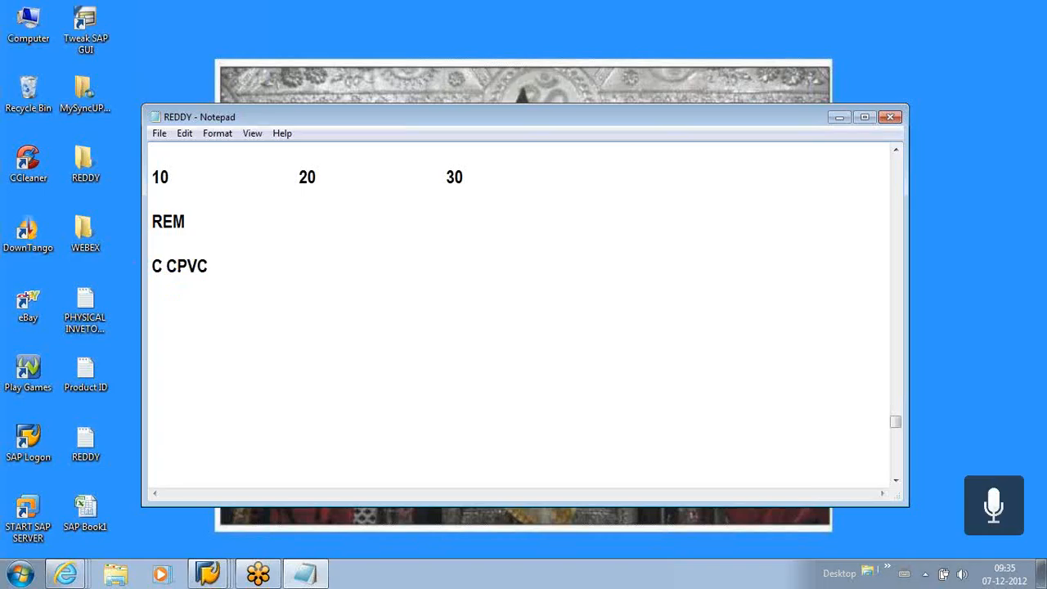
text(LINET)
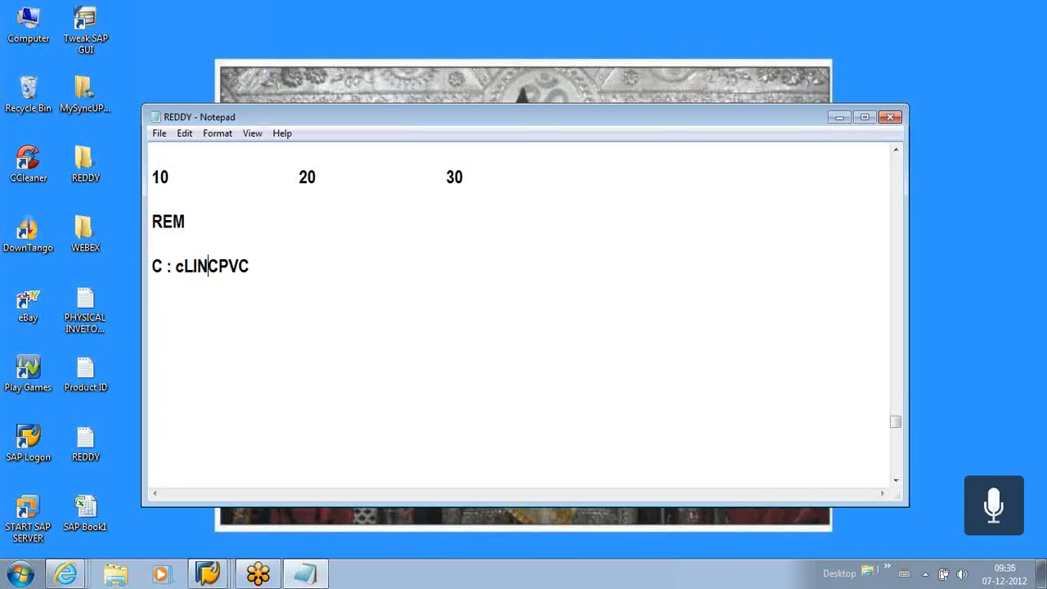
key(BackSpace)
key(BackSpace)
key(BackSpace)
key(BackSpace)
key(BackSpace)
key(BackSpace)
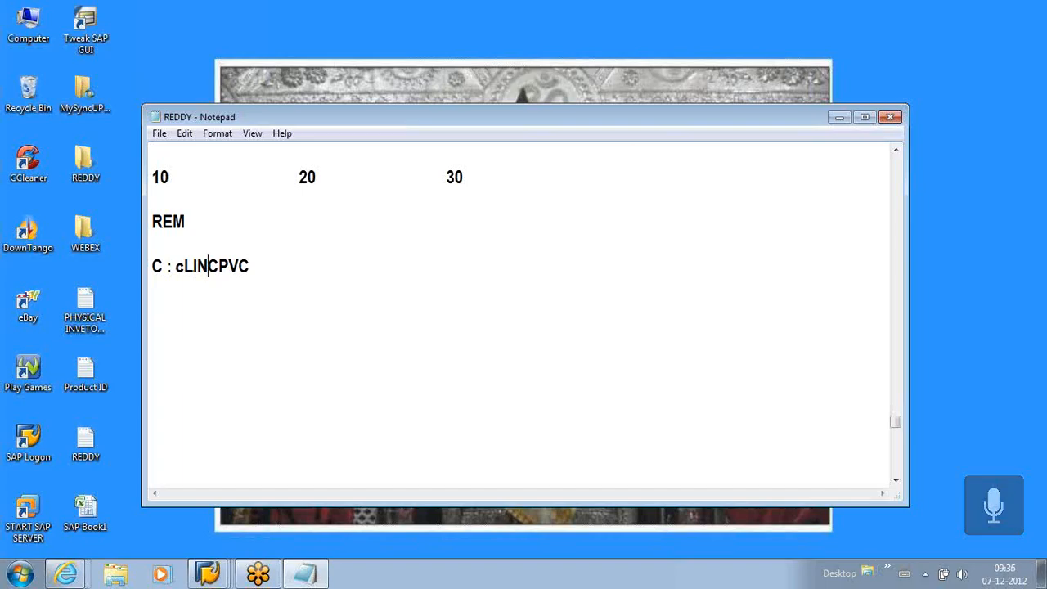
text(Cli)
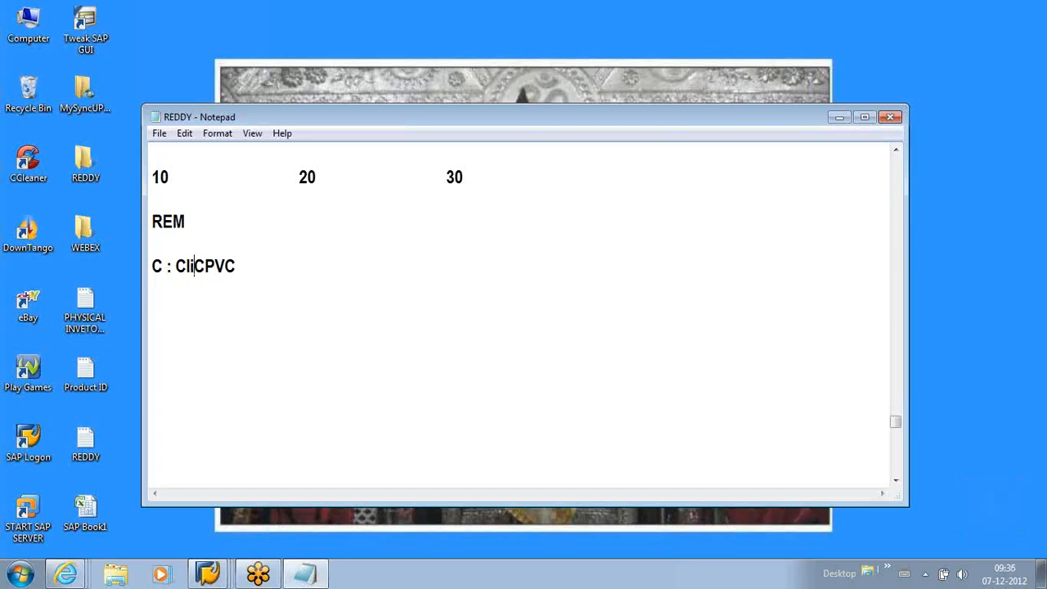
text(ent)
key(Return)
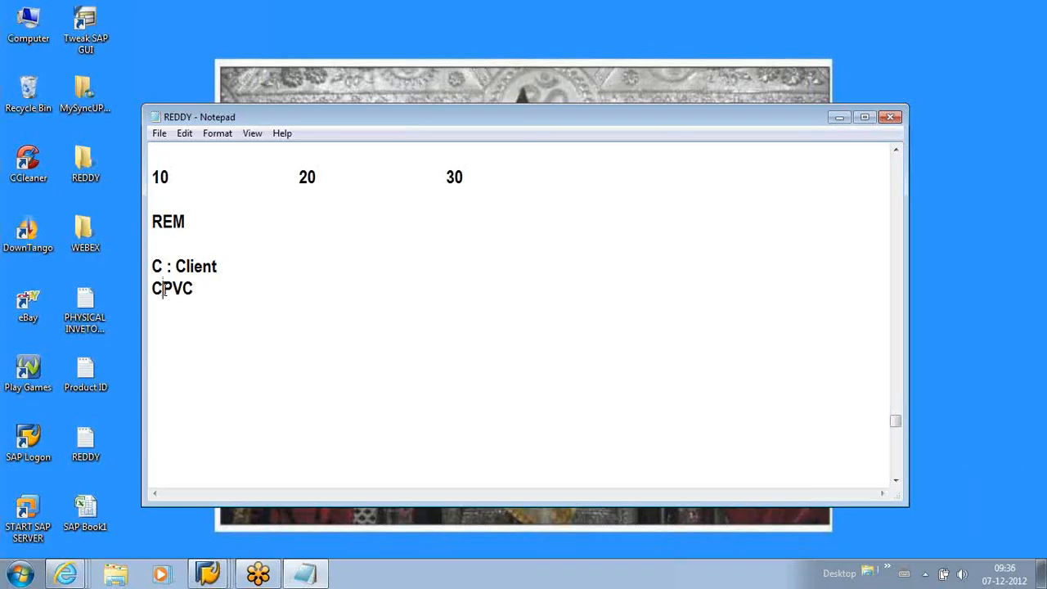
Expand the second C into its own line reading "C:Company Code"
text(:)
text(Com)
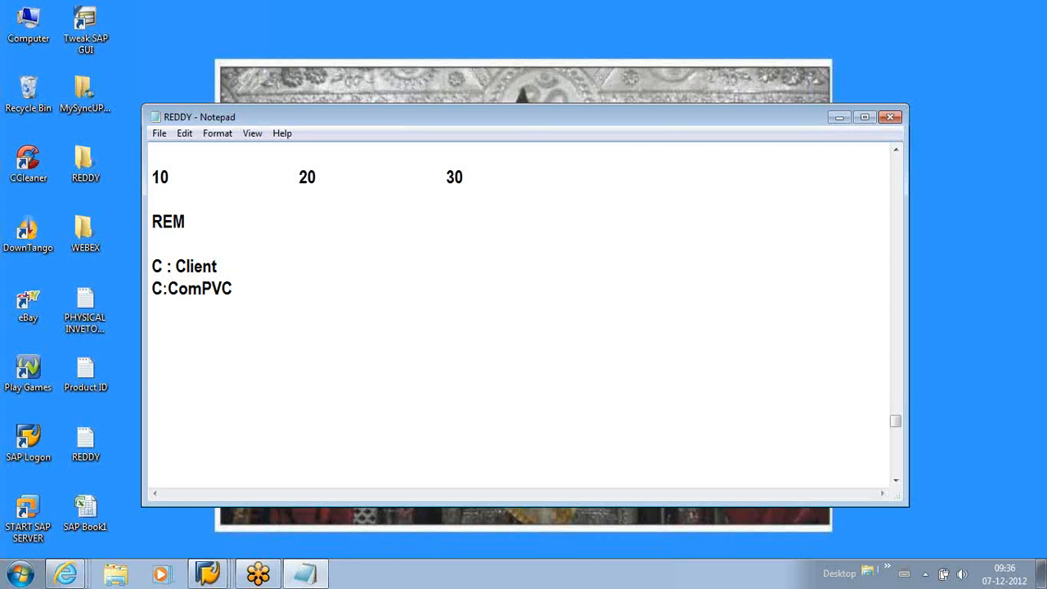
text(pany)
text( Co)
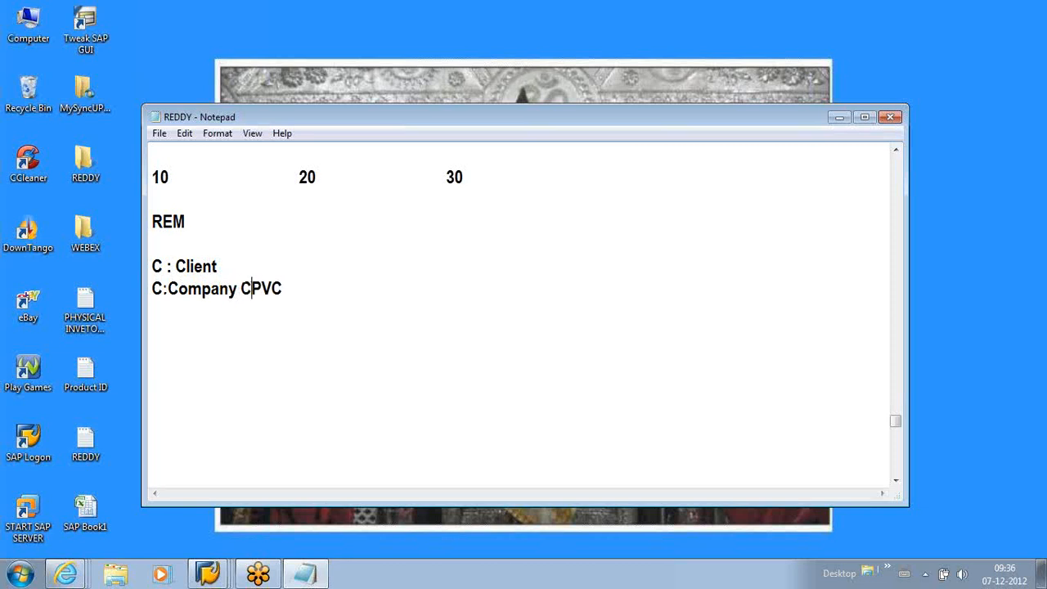
text(de)
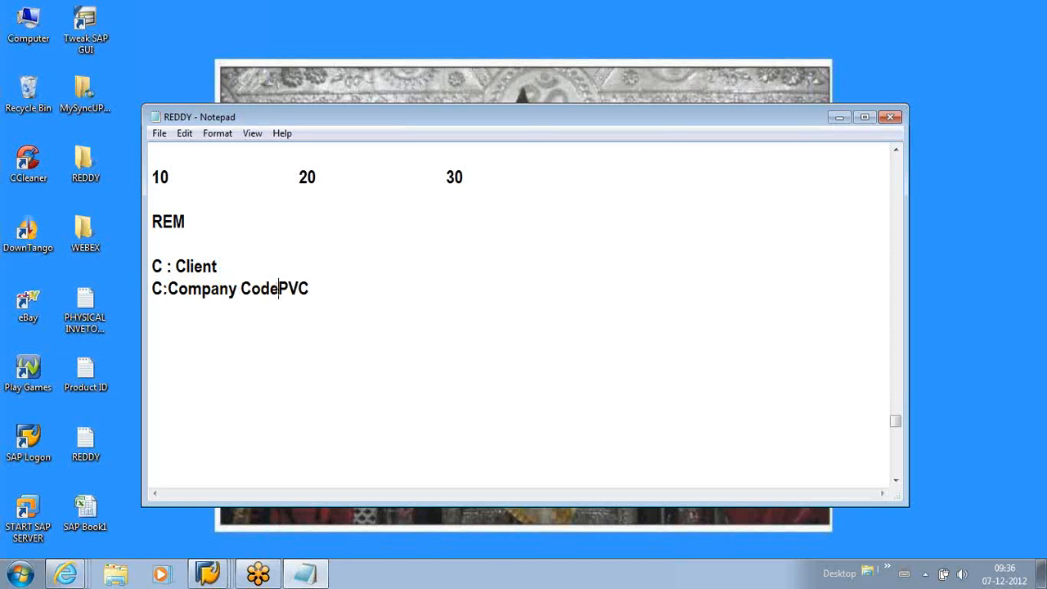
key(Return)
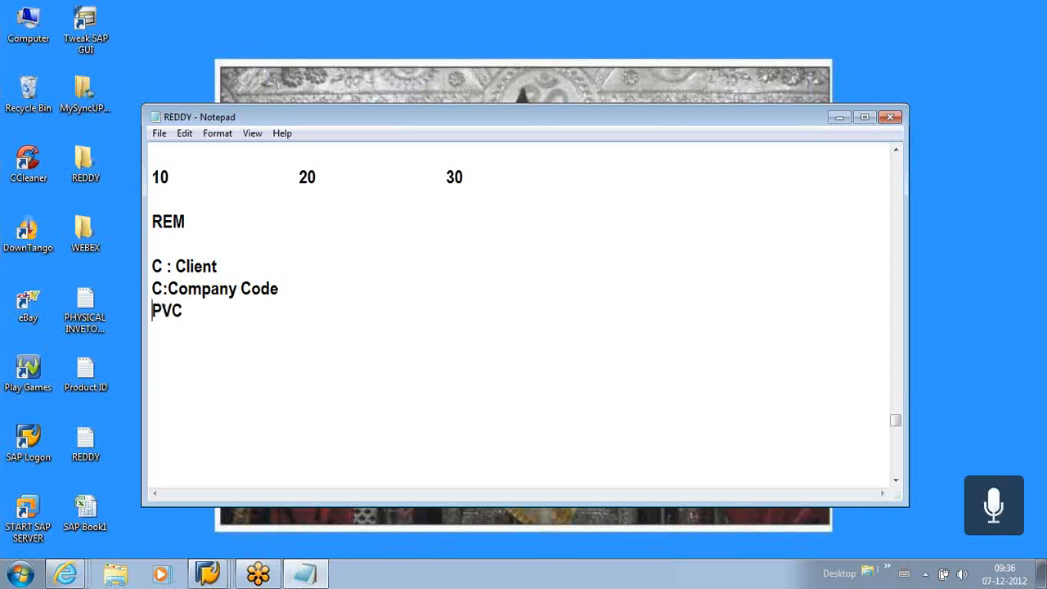
Expand the letter P into its own line reading "P: Plant"
click(161, 311)
text(: Plan)
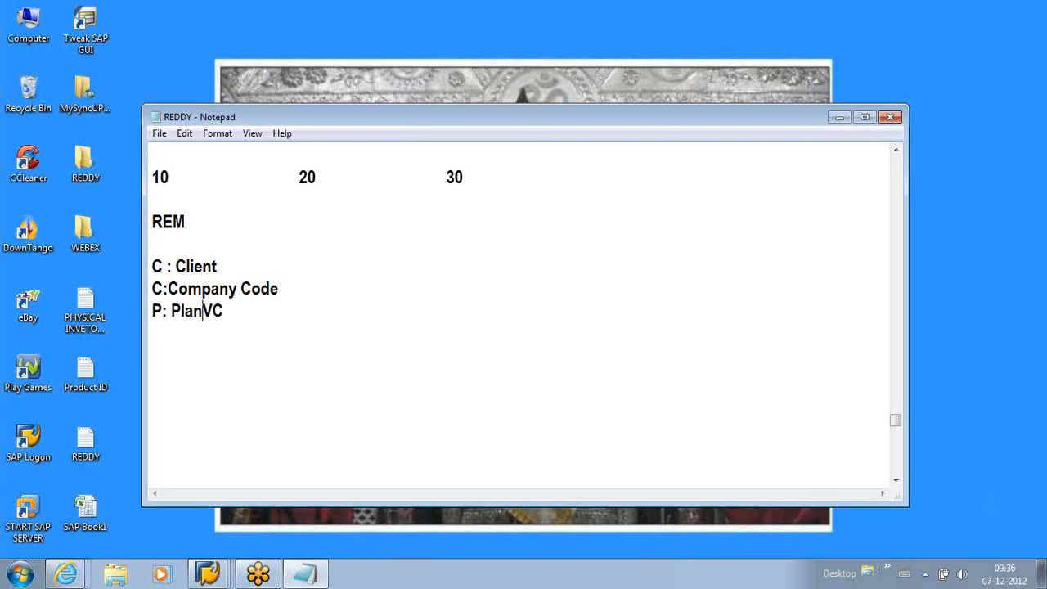
text(t)
key(Return)
Expand the letter V into its own line reading "V: Valuaton Area"
click(162, 331)
text(:)
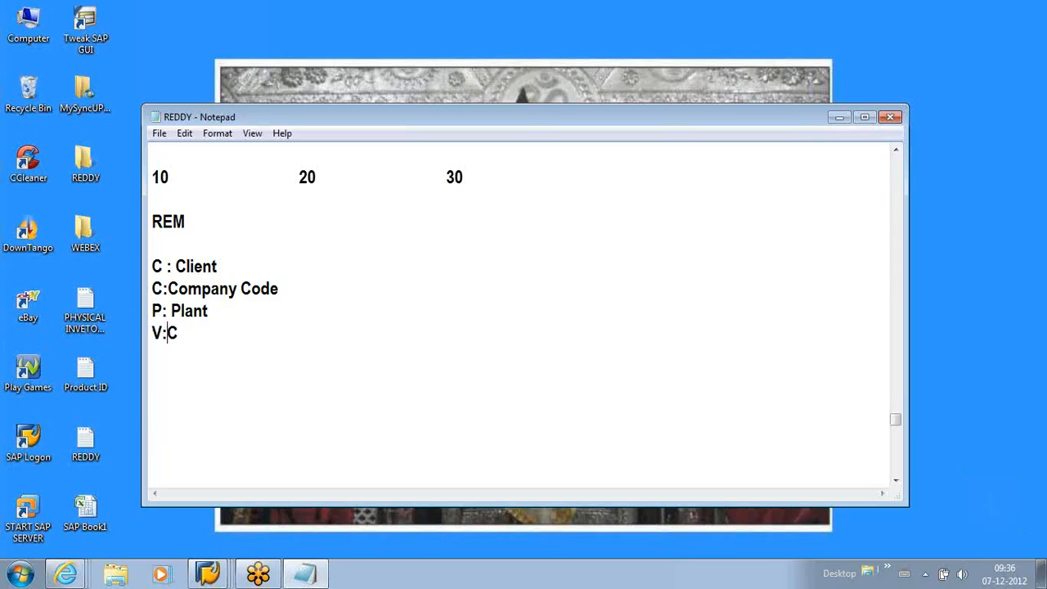
text( Val)
text(uat)
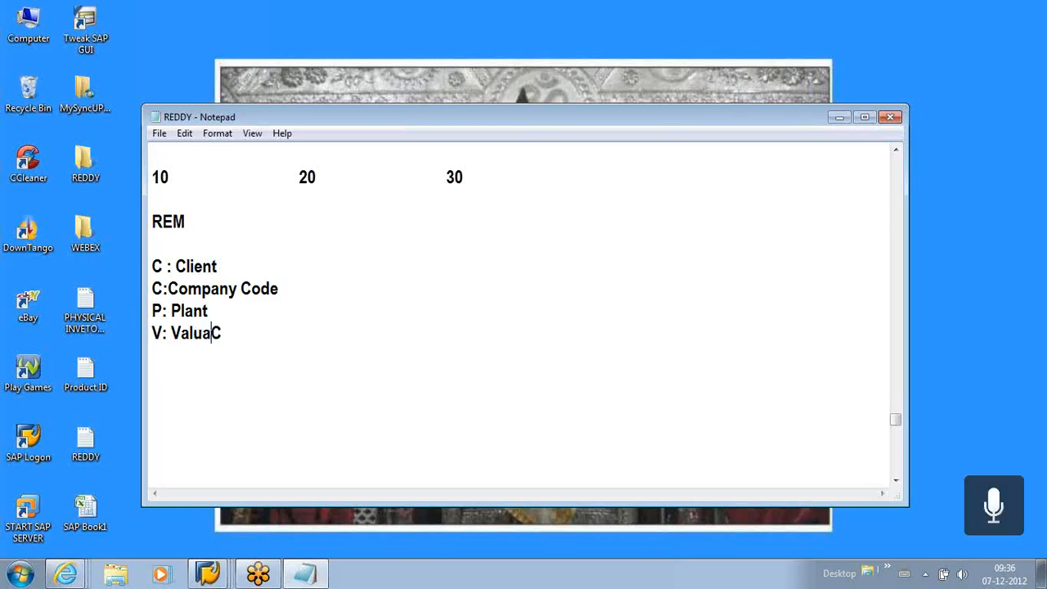
text(on Area)
key(Return)
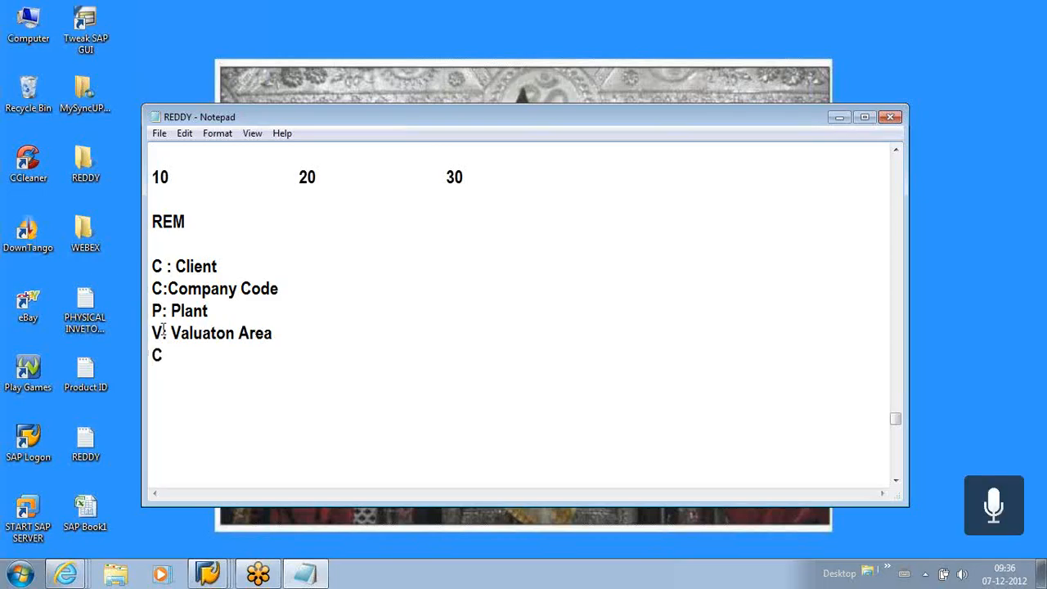
Replace the leftover C below the Valuaton Area line with "S: Storage Locations"
key(Delete)
text(s)
key(BackSpace)
text(s)
key(BackSpace)
text(s)
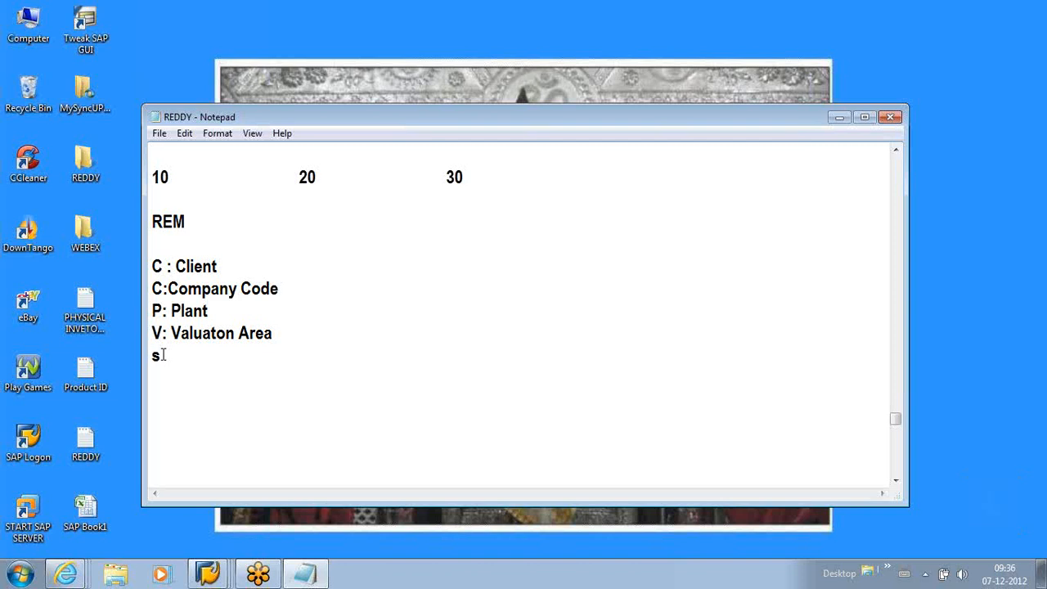
key(BackSpace)
text(S: )
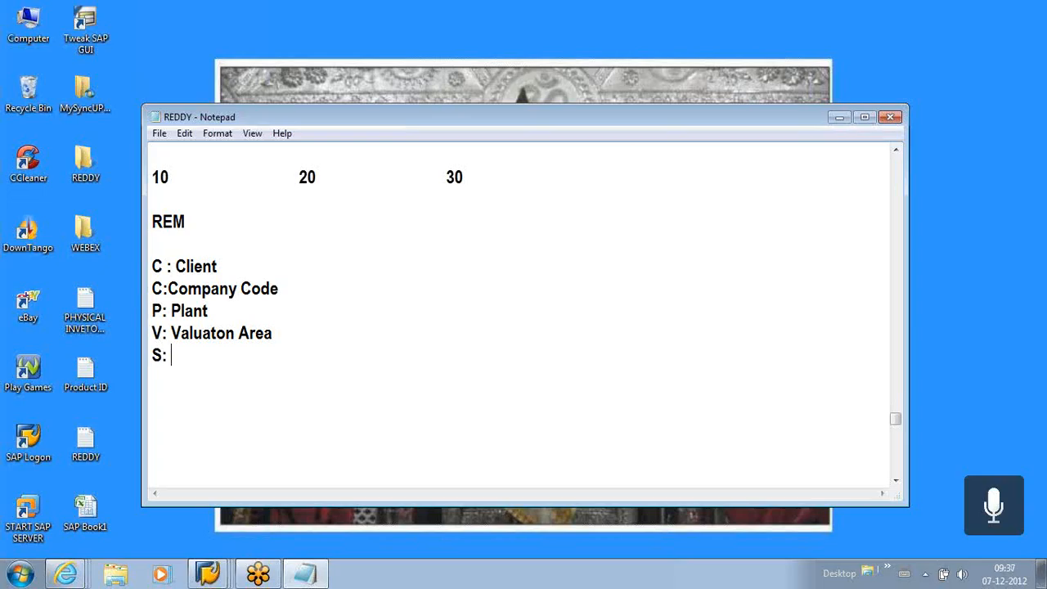
text(Stora)
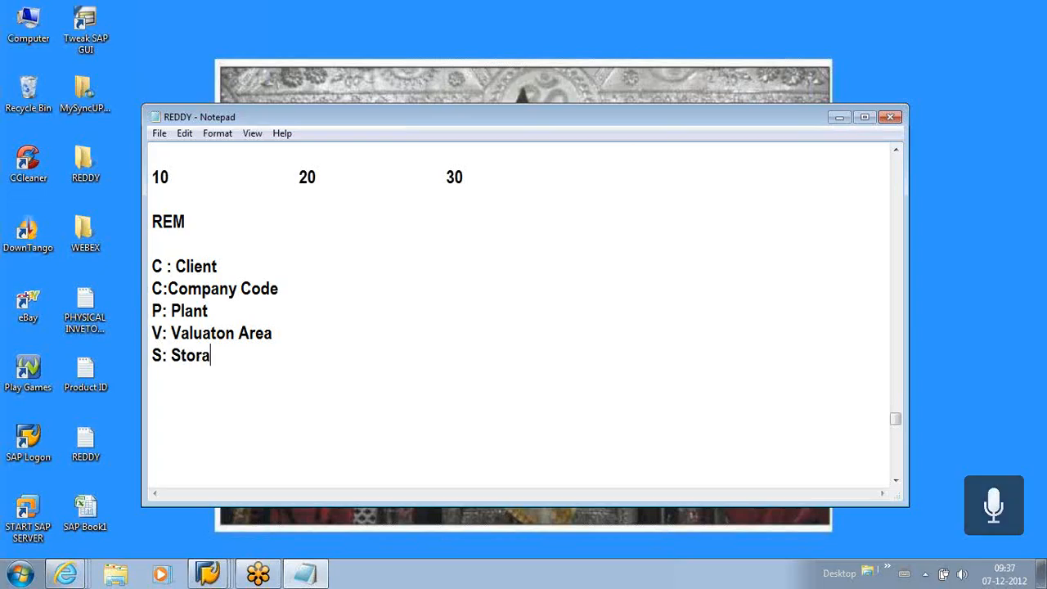
text(ge Locations)
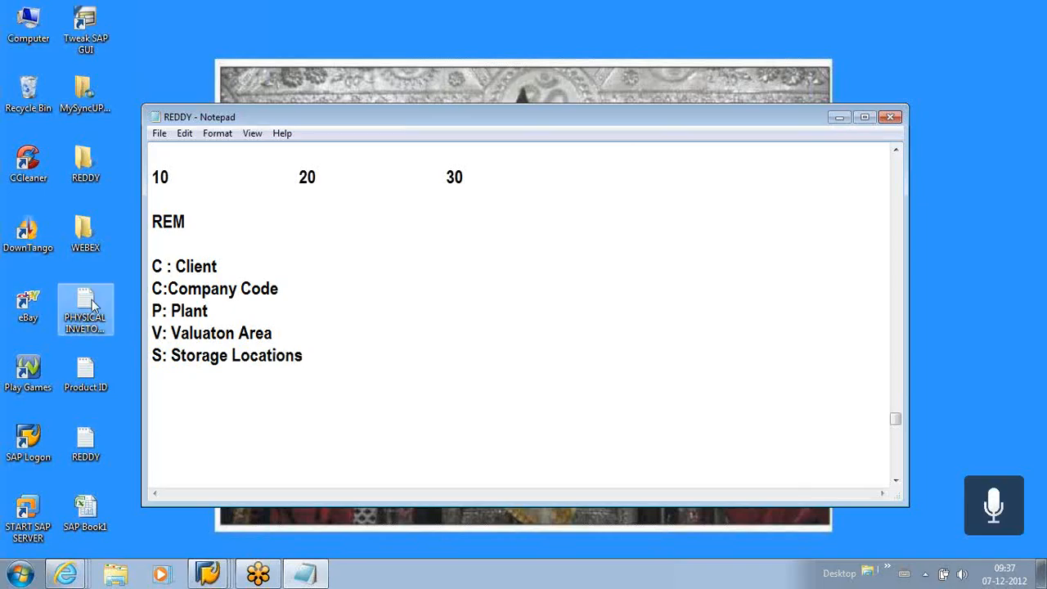
Insert a line reading "C: Controlling Area" between the Client and Company Code lines
click(285, 288)
click(230, 267)
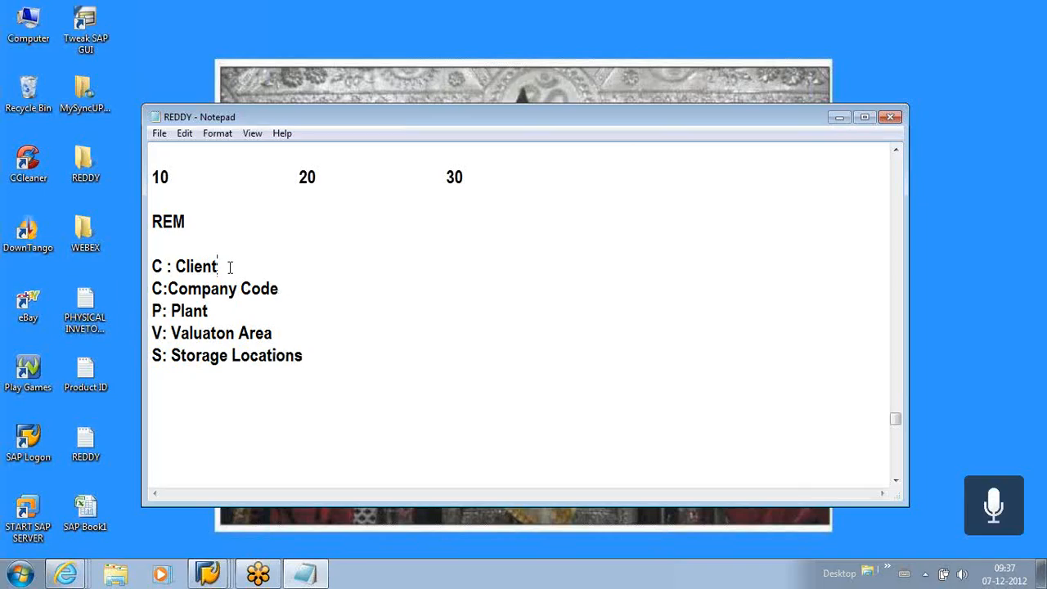
key(Return)
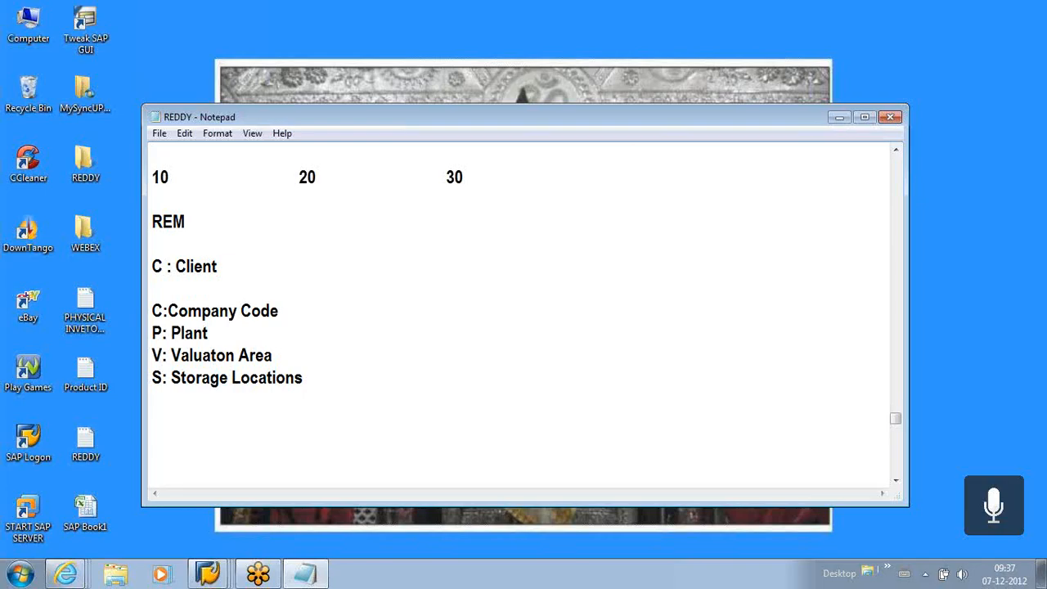
text(c:)
key(BackSpace)
key(BackSpace)
text(C)
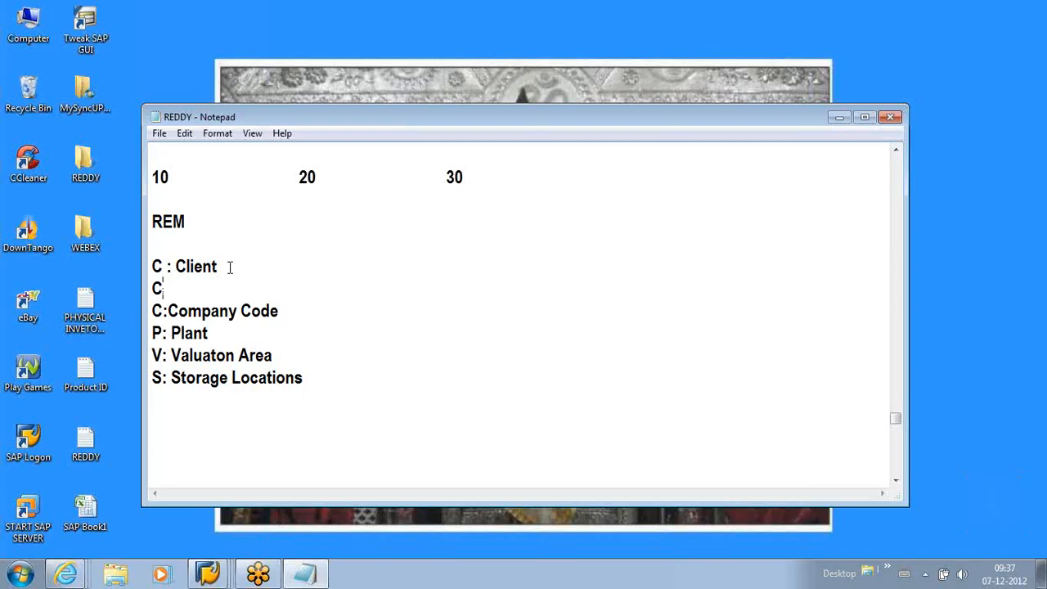
text(: cO)
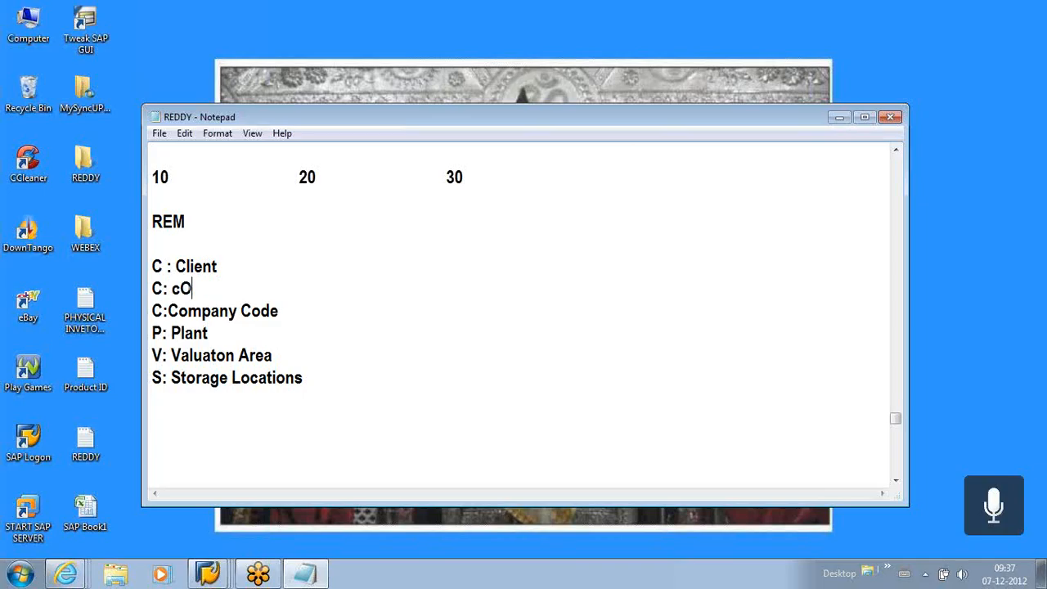
text(NTROLLING)
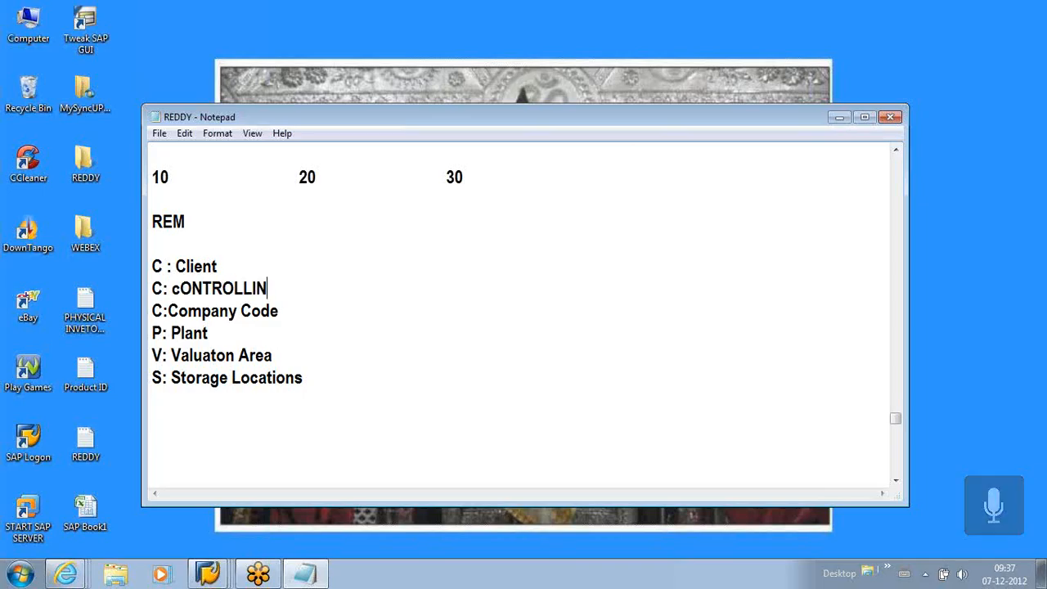
key(BackSpace)
key(BackSpace)
key(BackSpace)
key(BackSpace)
key(BackSpace)
key(BackSpace)
key(BackSpace)
key(BackSpace)
key(BackSpace)
key(BackSpace)
key(BackSpace)
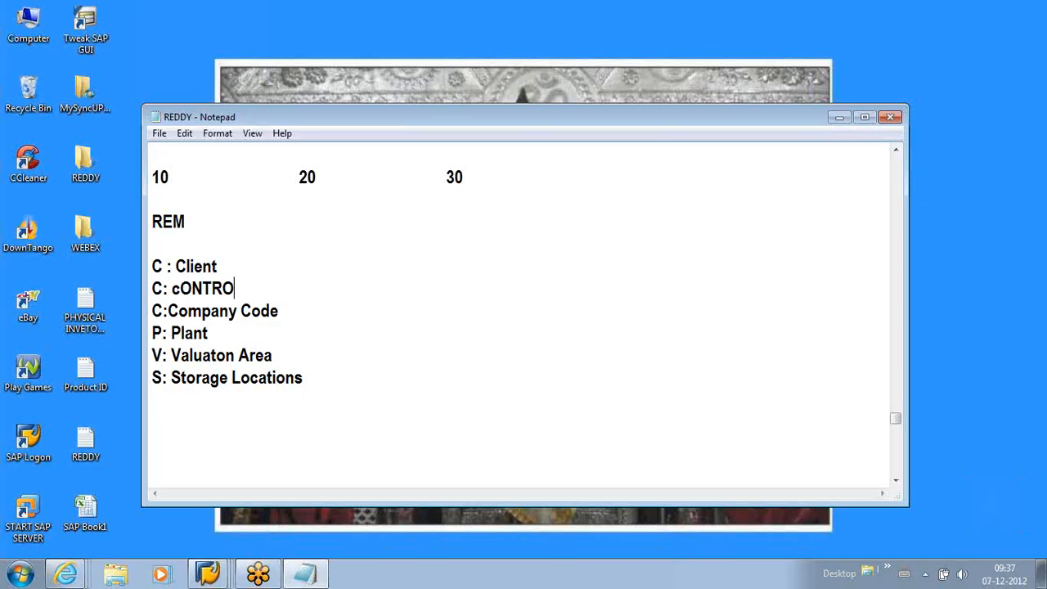
text(C: C)
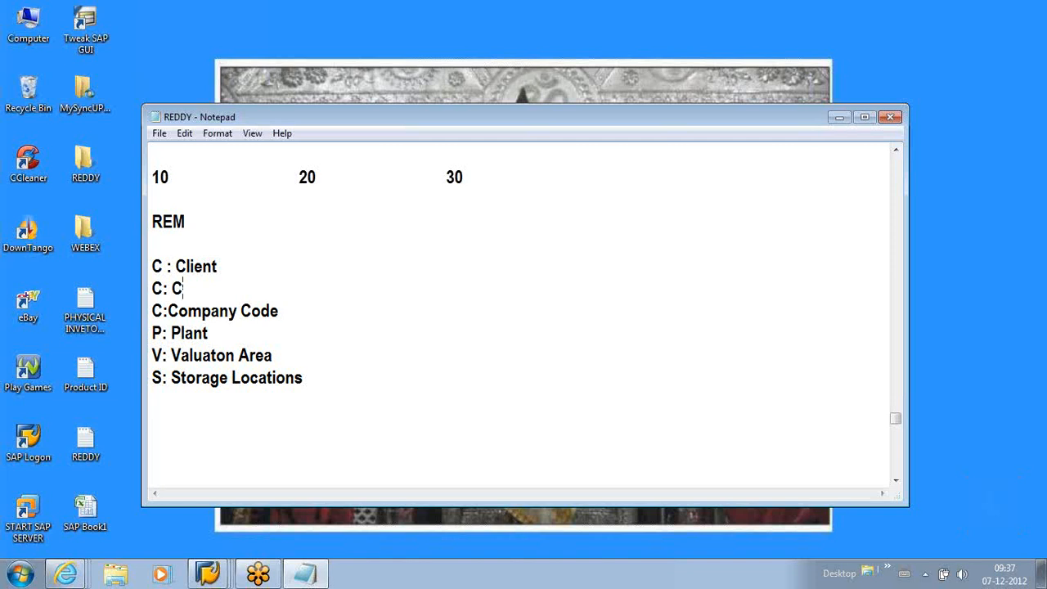
text(ontrolling Area)
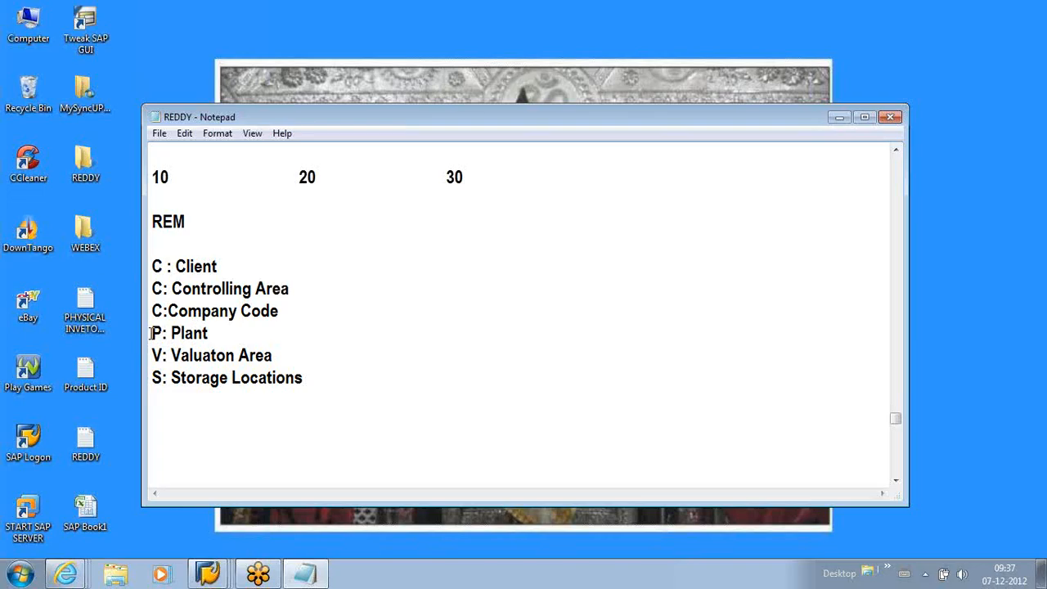
Highlight the Plant to Storage Locations lines together, followed by the Client, Controlling Area and Plant lines individually, to review the organizational levels
drag(151, 332, 319, 379)
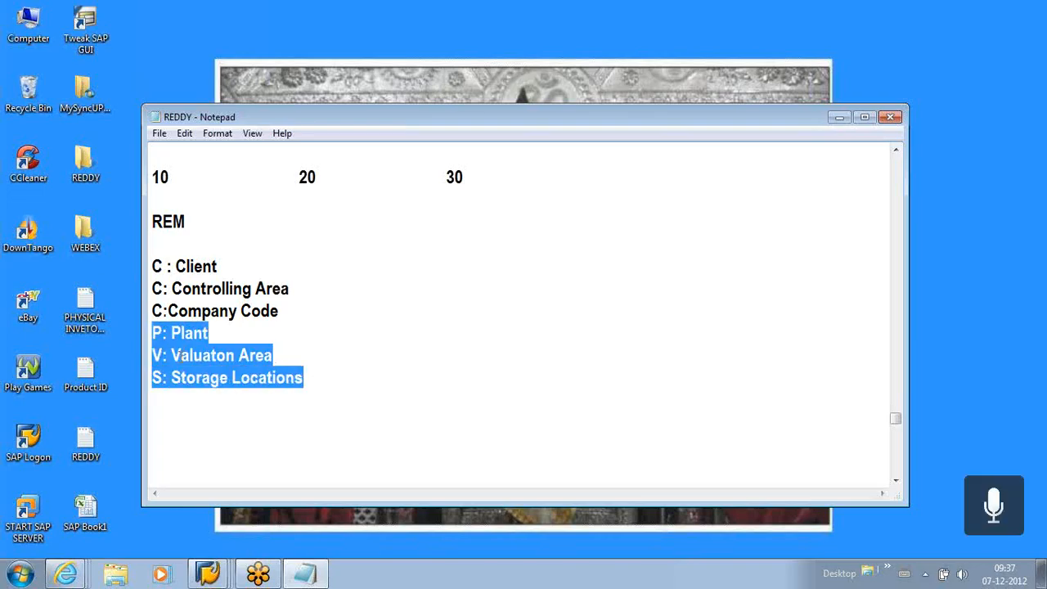
click(307, 355)
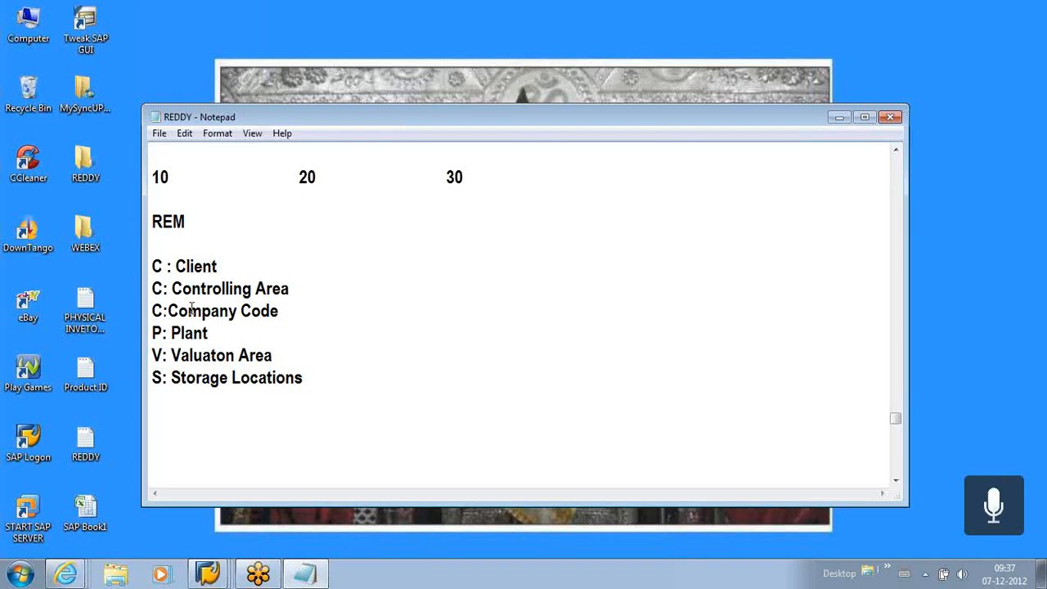
click(243, 262)
key(shift+Home)
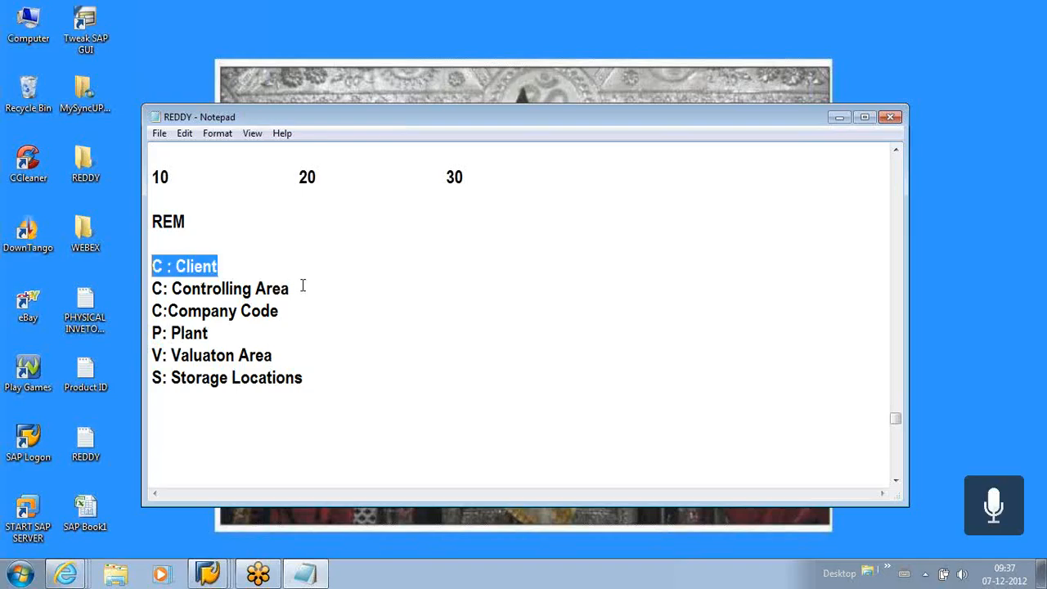
drag(304, 286, 172, 288)
click(214, 337)
key(shift+Home)
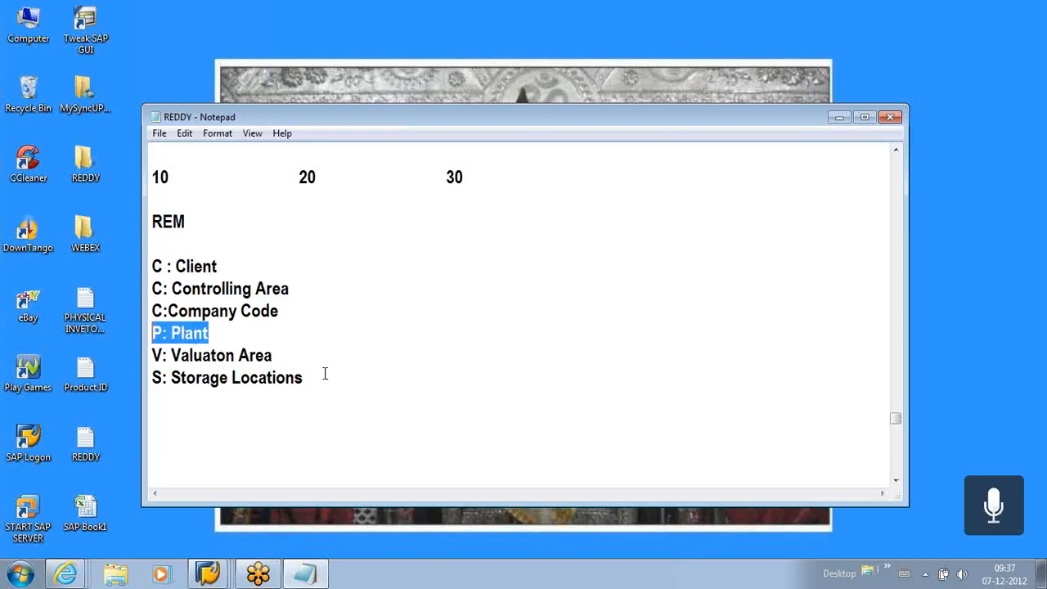
Review the organizational levels in the notes, highlighting the lines for storage locations, plant, valuation area, company code, controlling area and client
click(301, 361)
drag(301, 361, 181, 355)
click(318, 386)
drag(318, 385, 156, 378)
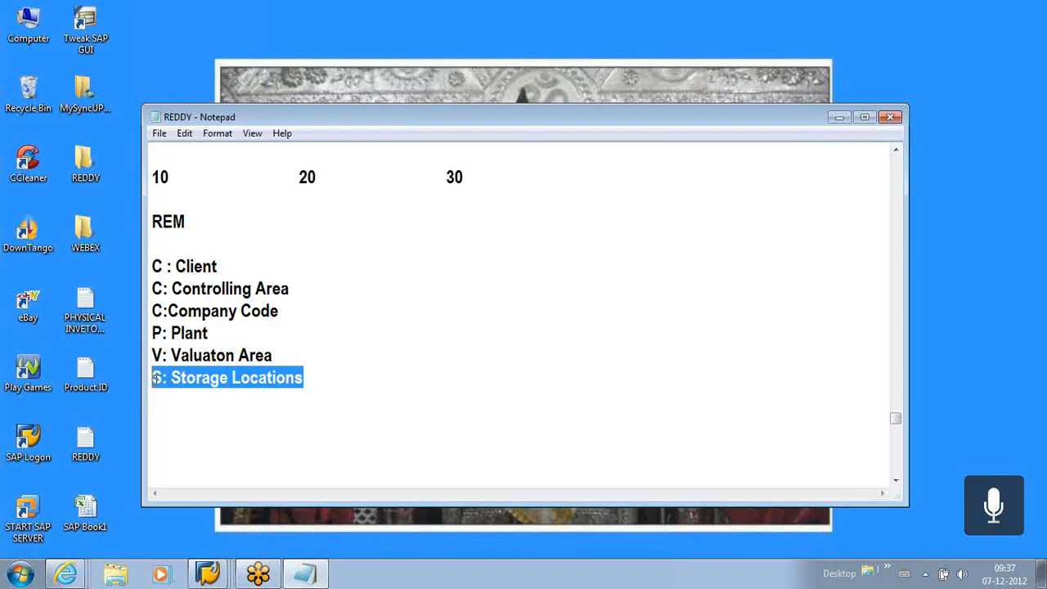
click(233, 462)
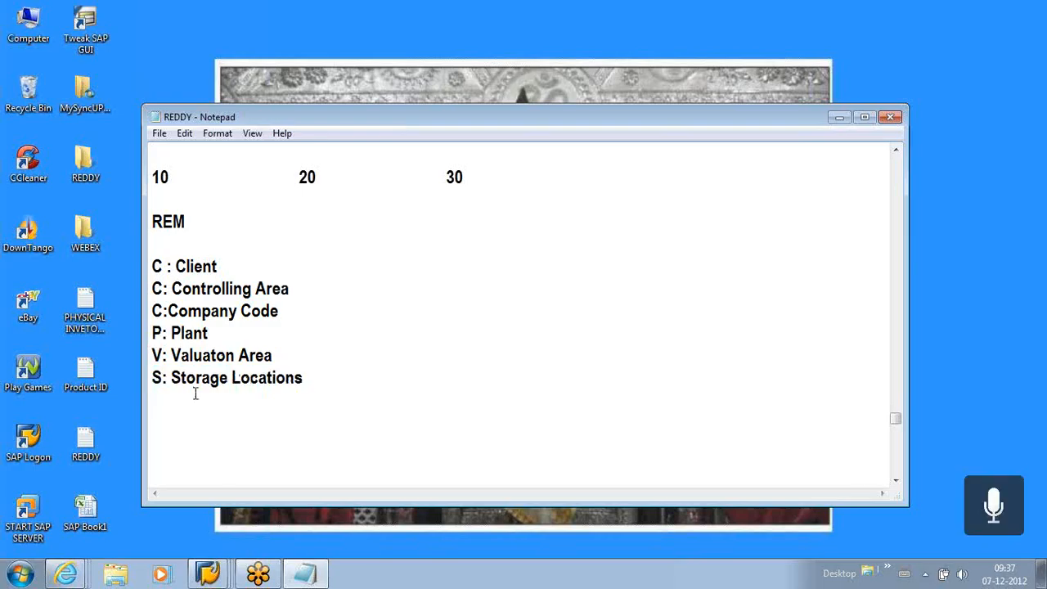
drag(152, 333, 217, 333)
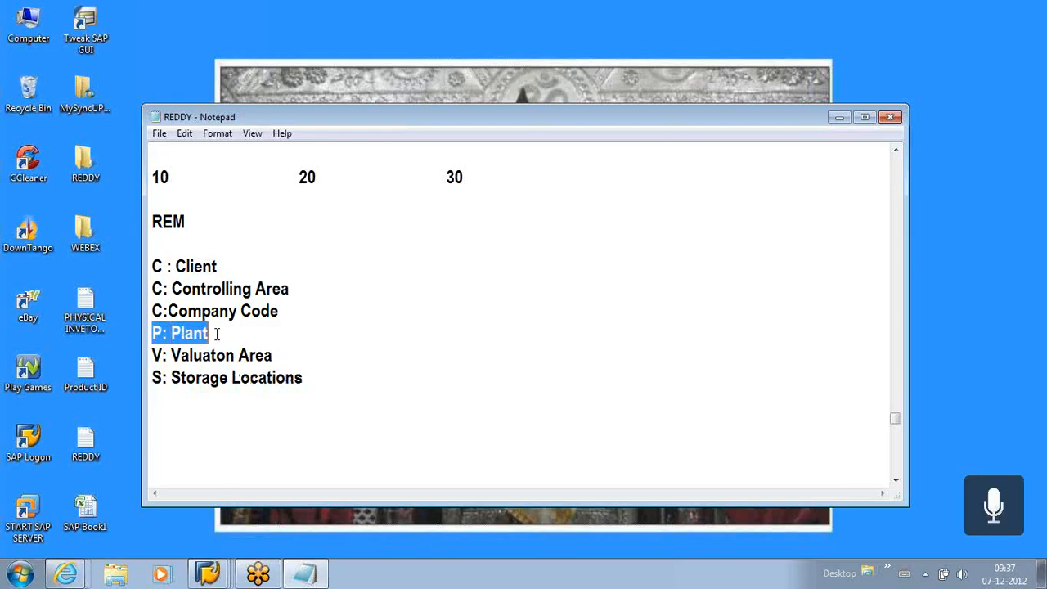
drag(160, 355, 288, 355)
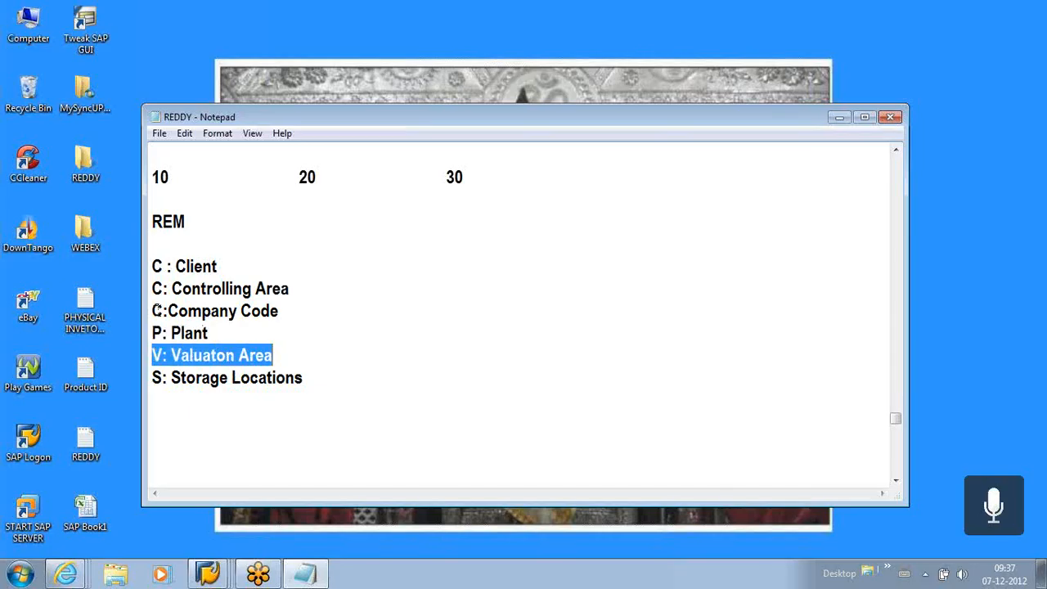
drag(152, 311, 279, 311)
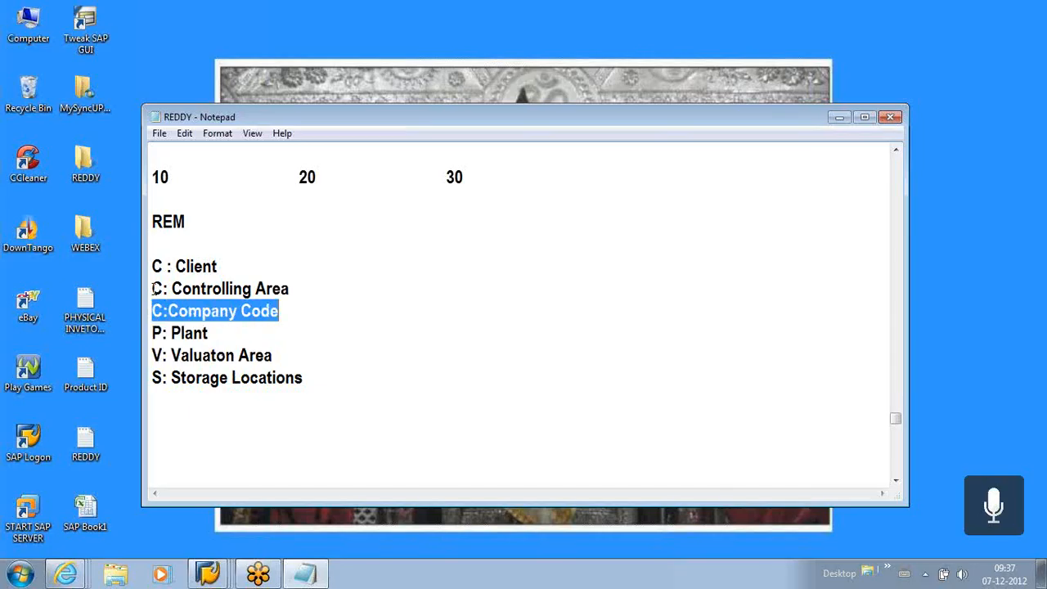
drag(153, 289, 303, 290)
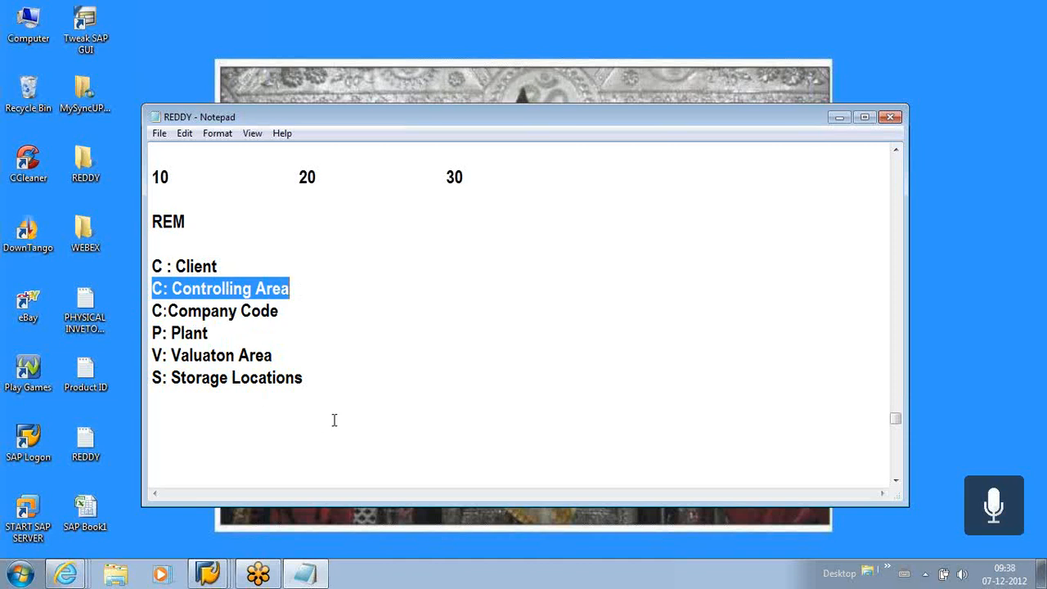
drag(229, 266, 140, 266)
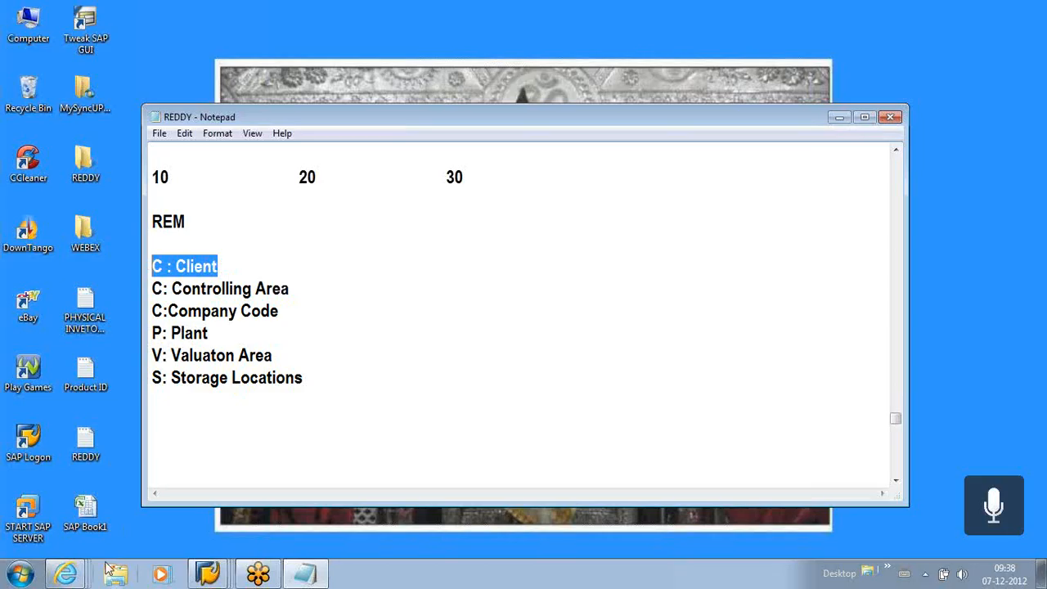
Switch to the file explorer and open the Master Data folder within P P on the DVD RW drive
click(70, 577)
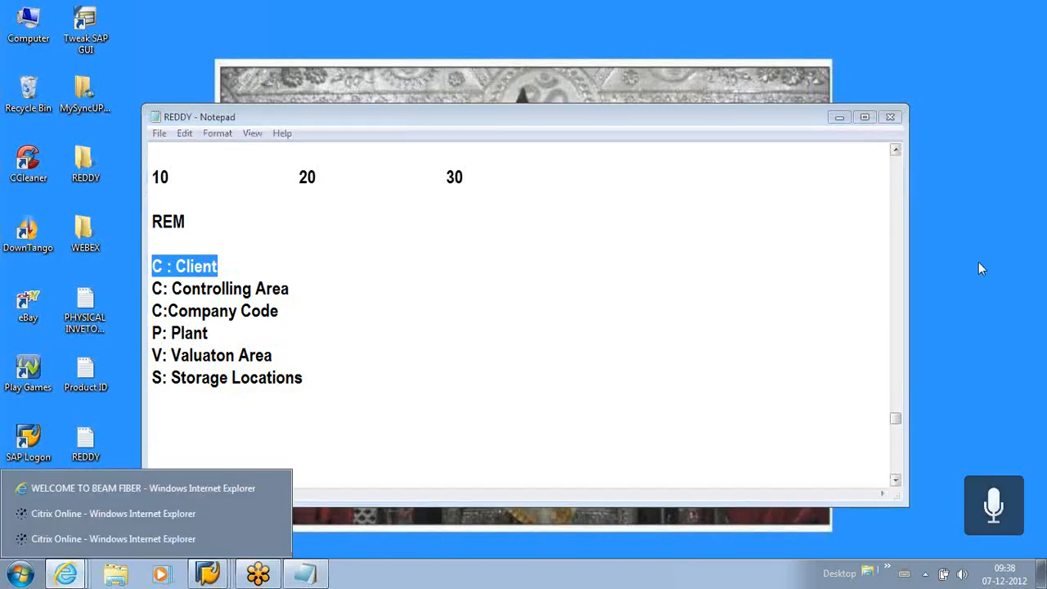
click(21, 574)
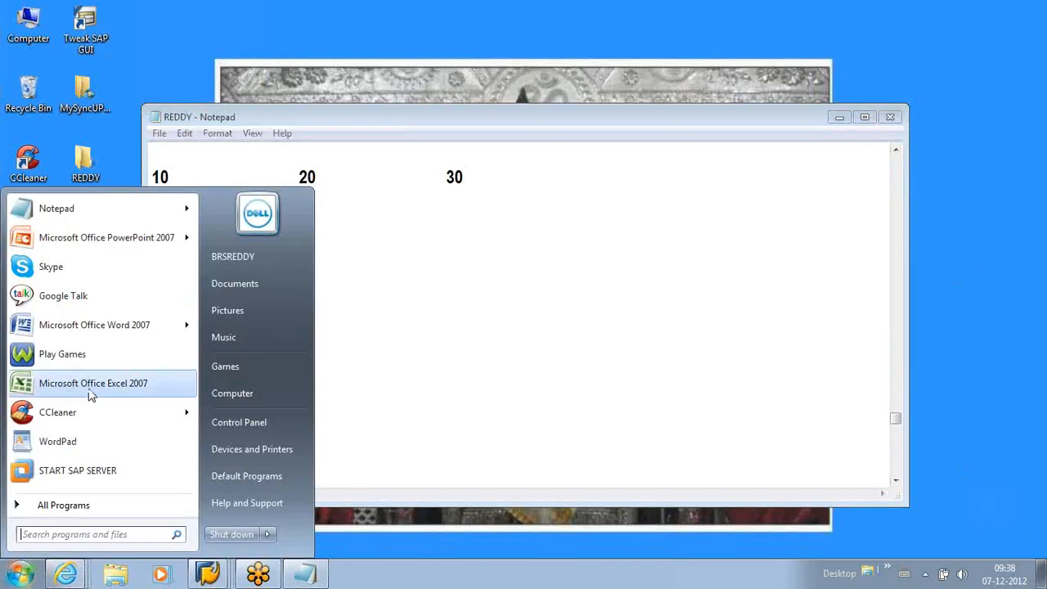
click(246, 393)
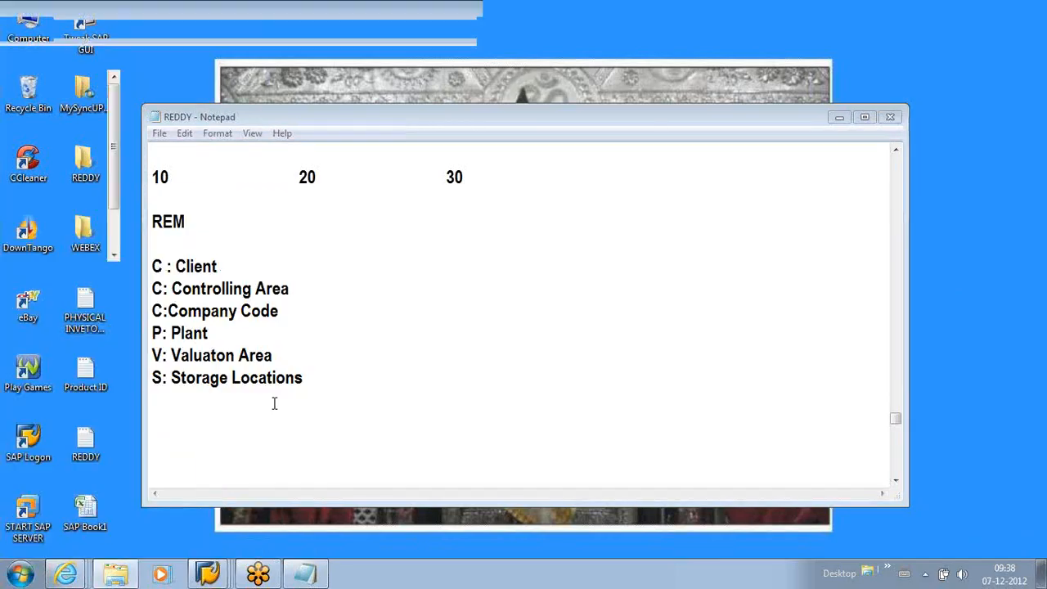
double_click(160, 180)
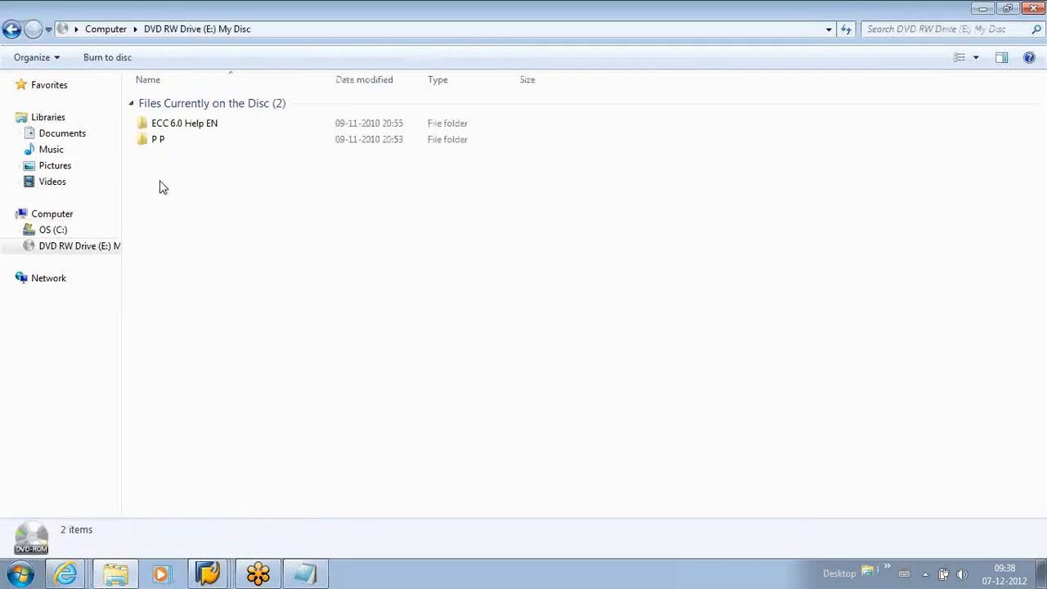
click(143, 141)
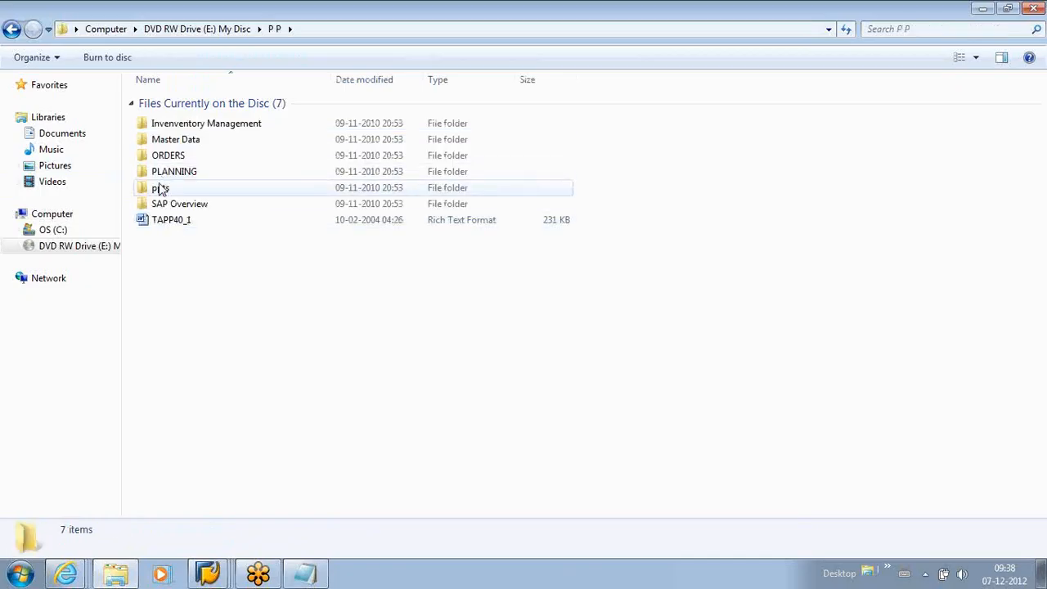
double_click(168, 140)
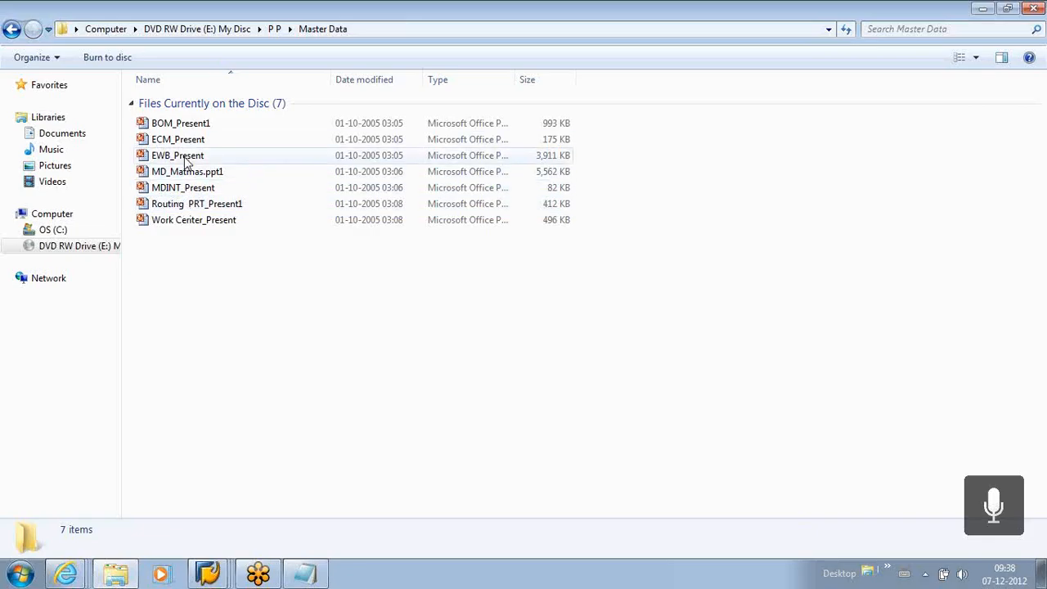
Check the MDINT_Present presentation and close it, and open the MD_Matmas.ppt1 presentation instead
double_click(184, 187)
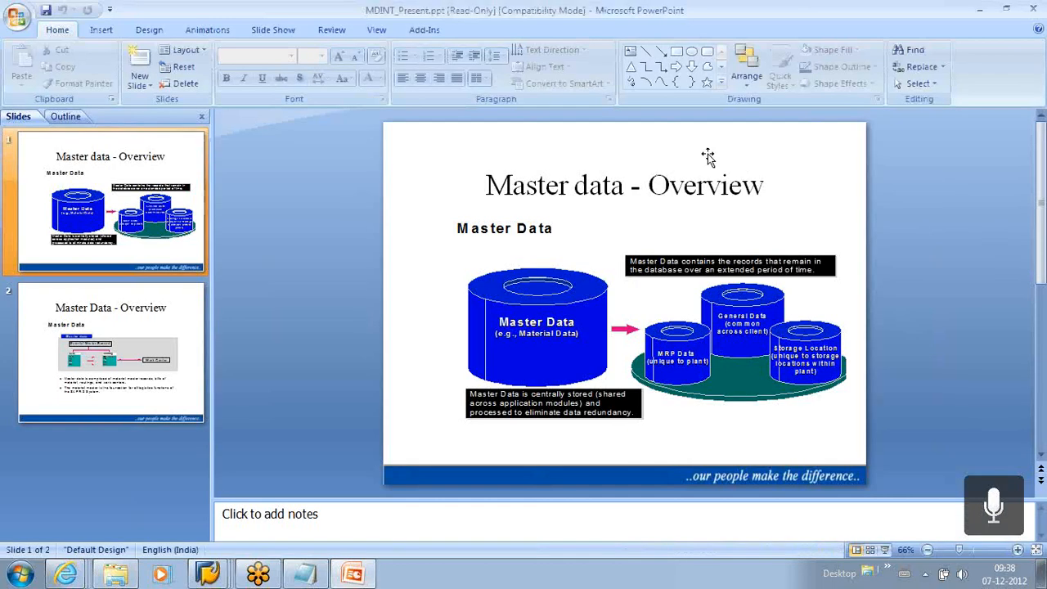
click(1030, 9)
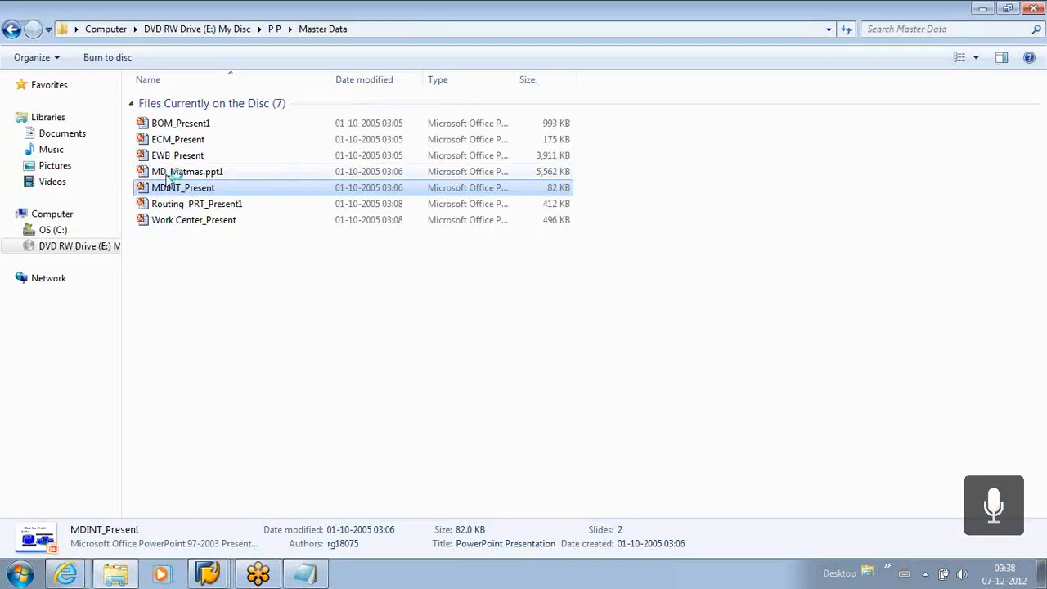
click(169, 172)
double_click(169, 173)
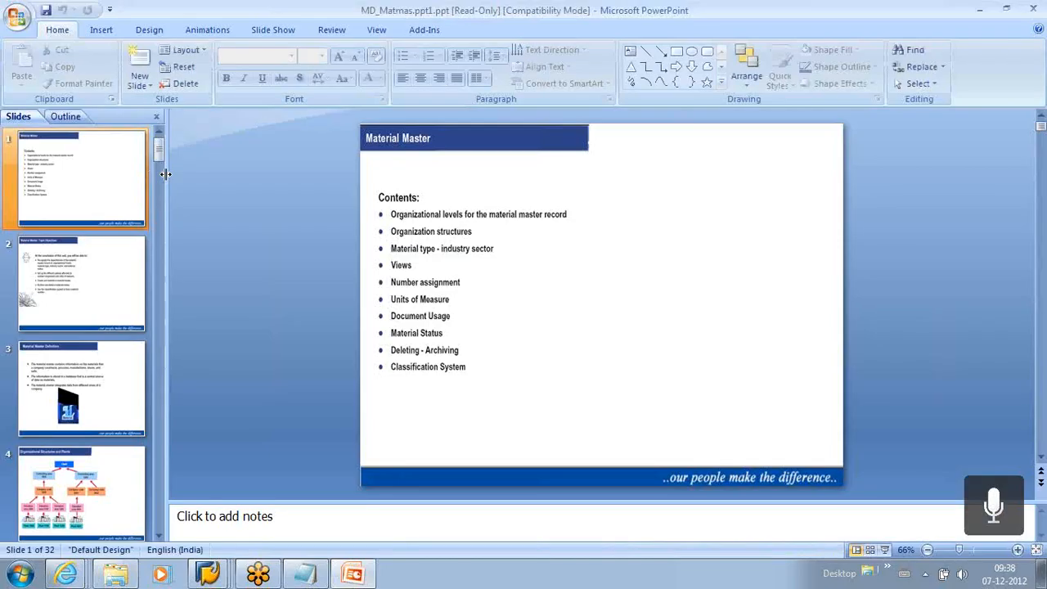
Show slide 4, Organizational Structures and Plants, as a full-screen slide show
key(Page_Down)
key(Page_Down)
key(Page_Down)
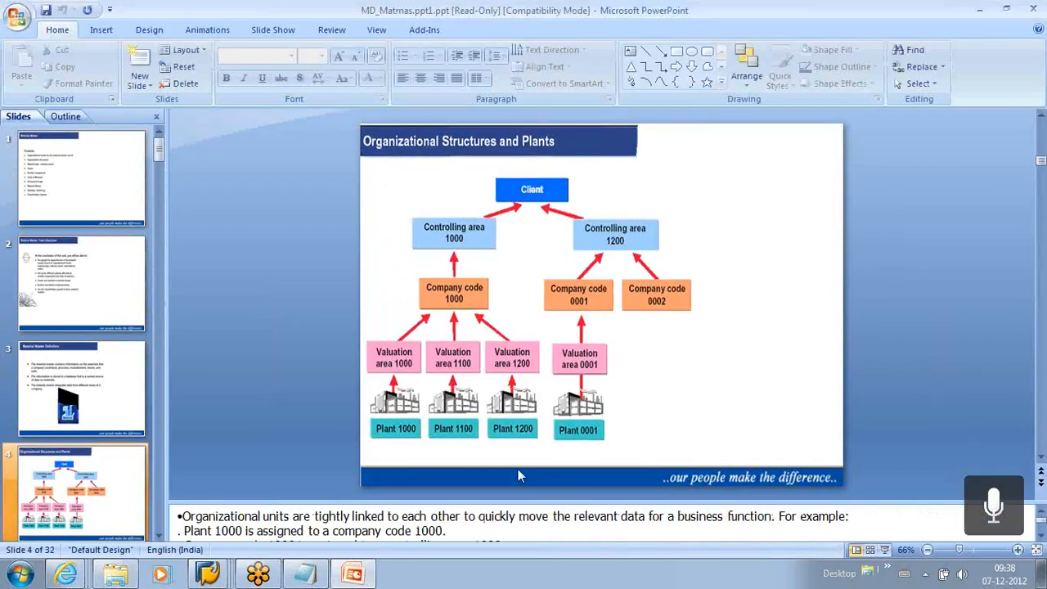
click(885, 549)
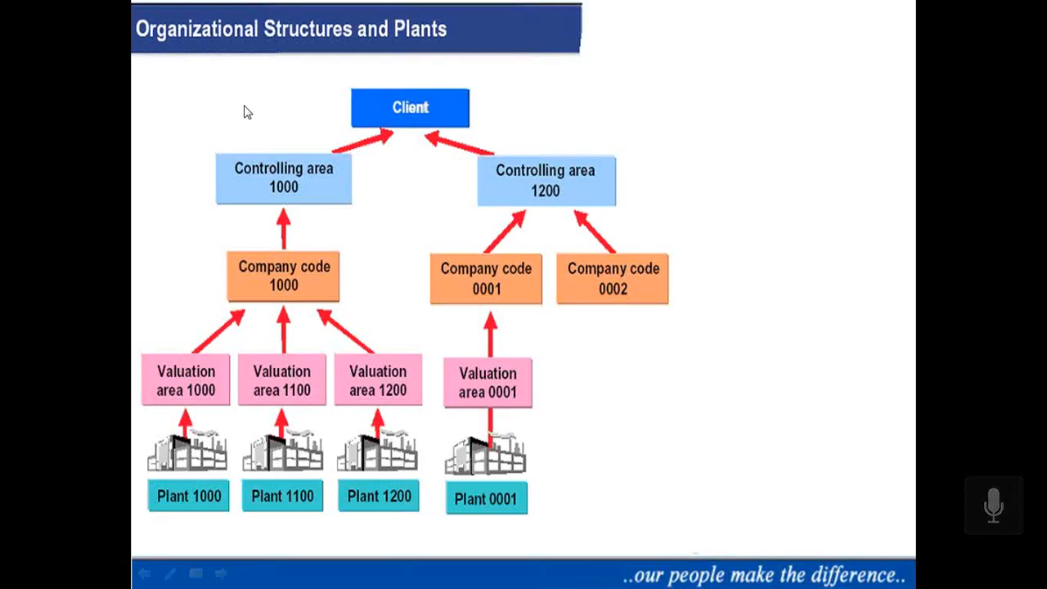
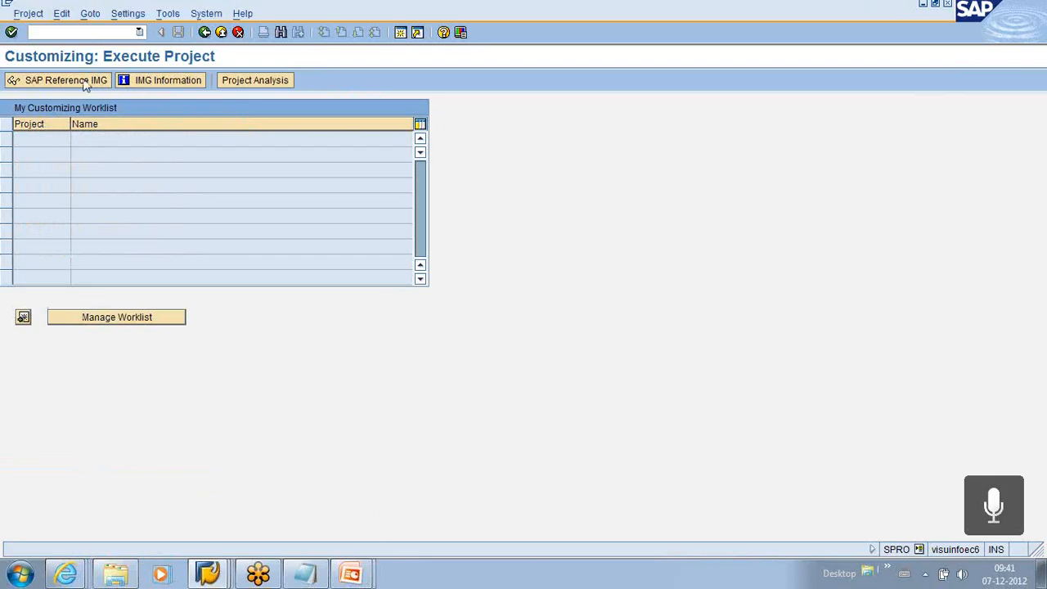
Open the SAP Reference IMG and expand Logistics - General and Materials Management under Enterprise Structure > Definition
click(84, 81)
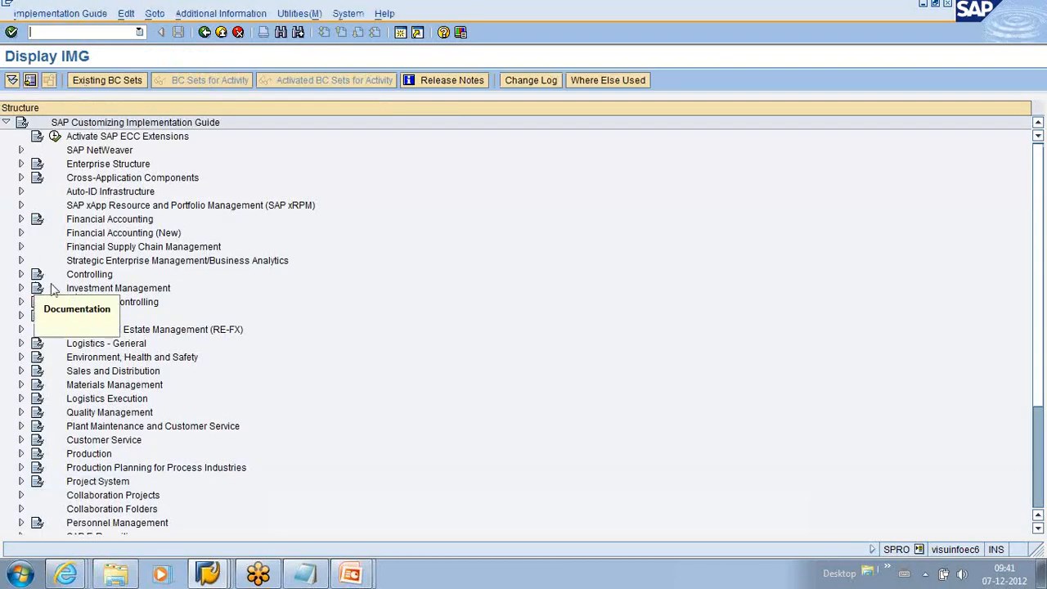
click(21, 164)
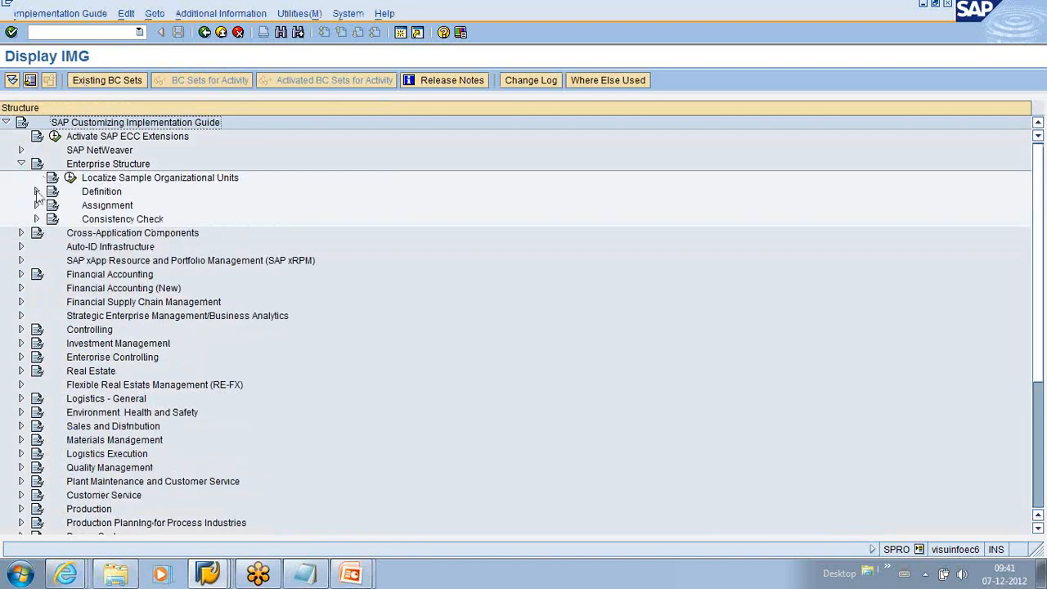
click(36, 191)
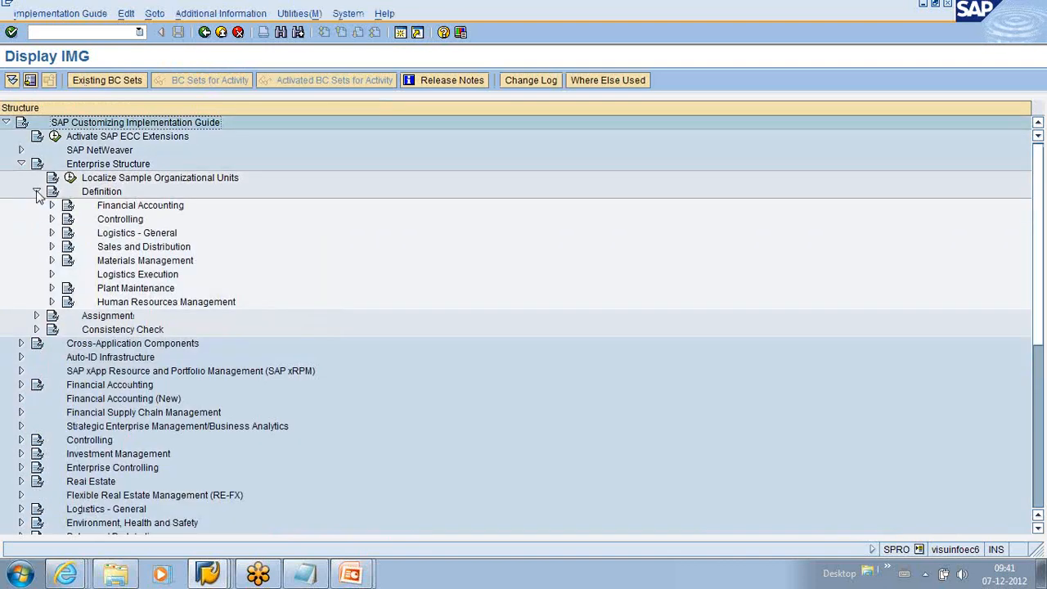
click(51, 260)
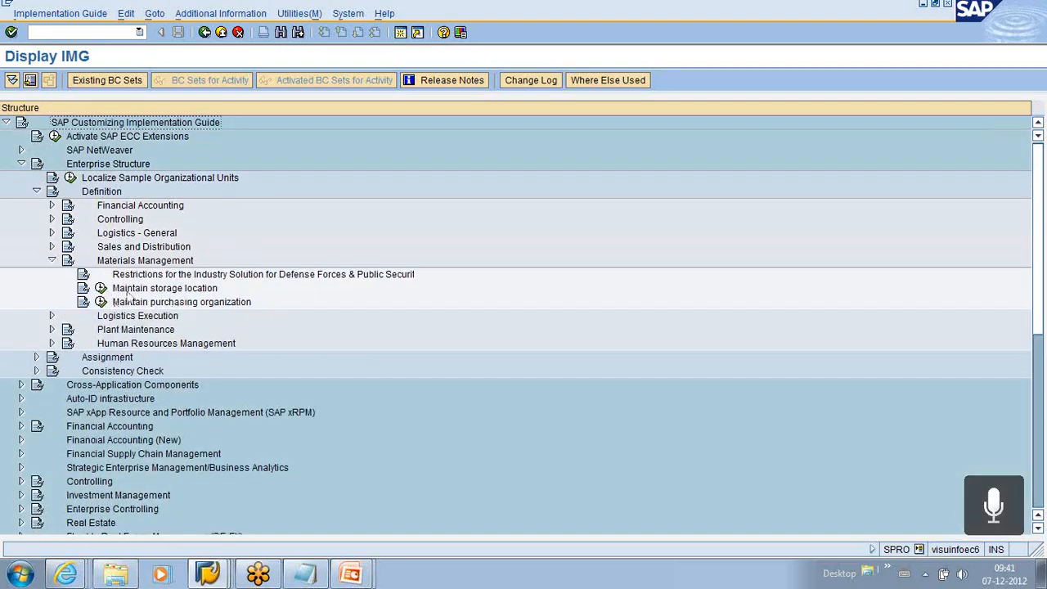
click(52, 260)
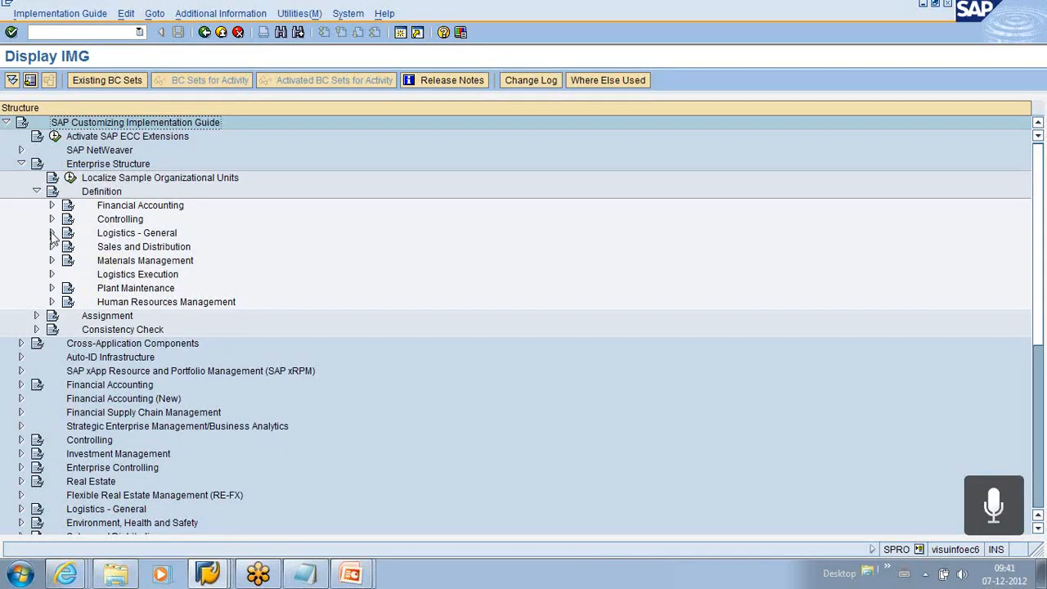
click(51, 233)
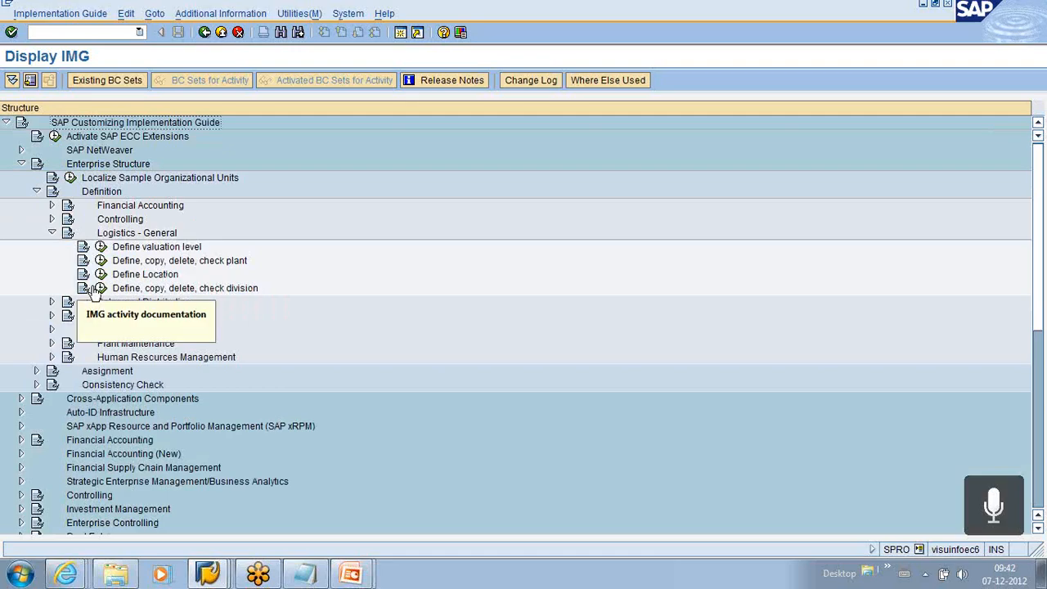
click(51, 316)
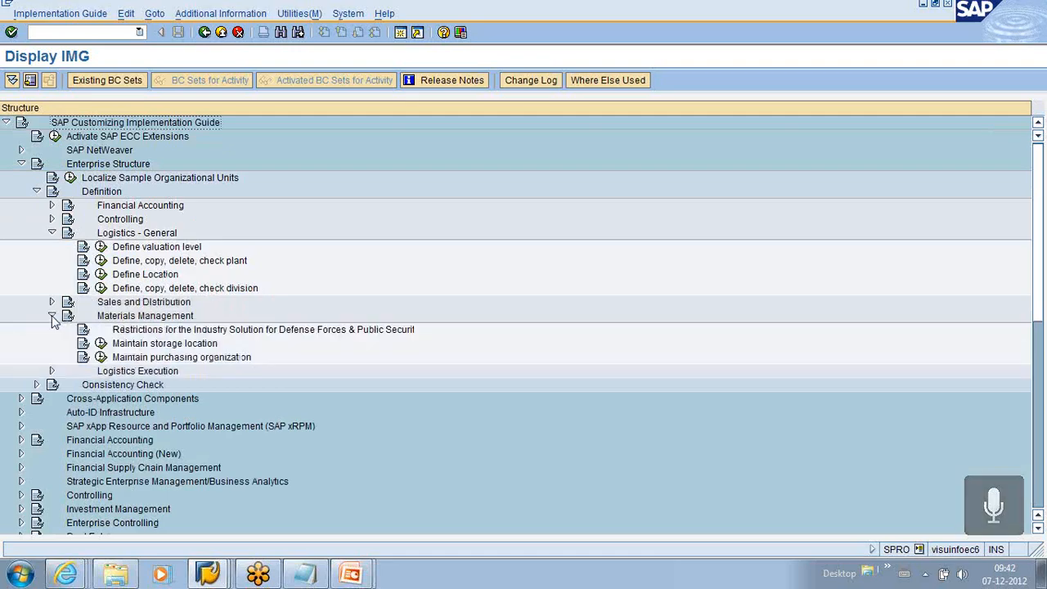
Look through the purchasing organizations in the Maintain purchasing organization activity and return to the implementation guide
scroll(145, 370, down, 1)
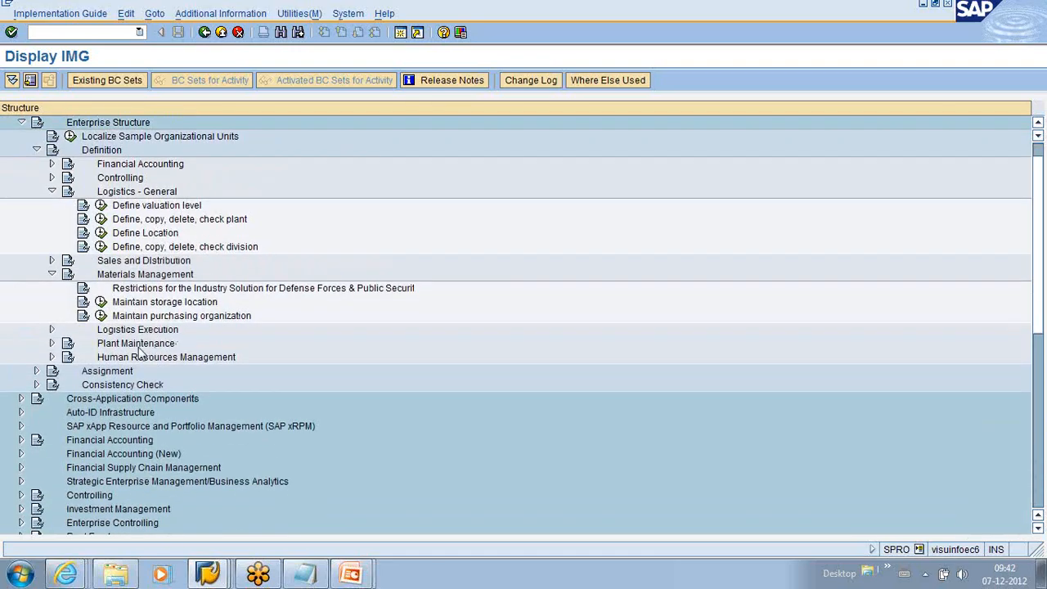
click(100, 316)
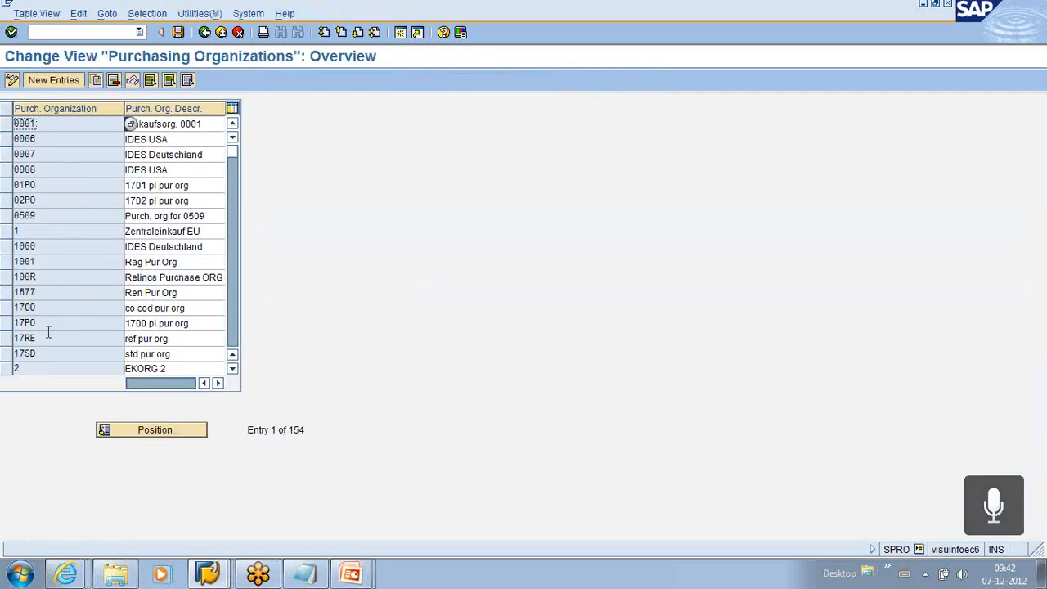
scroll(49, 360, down, 4)
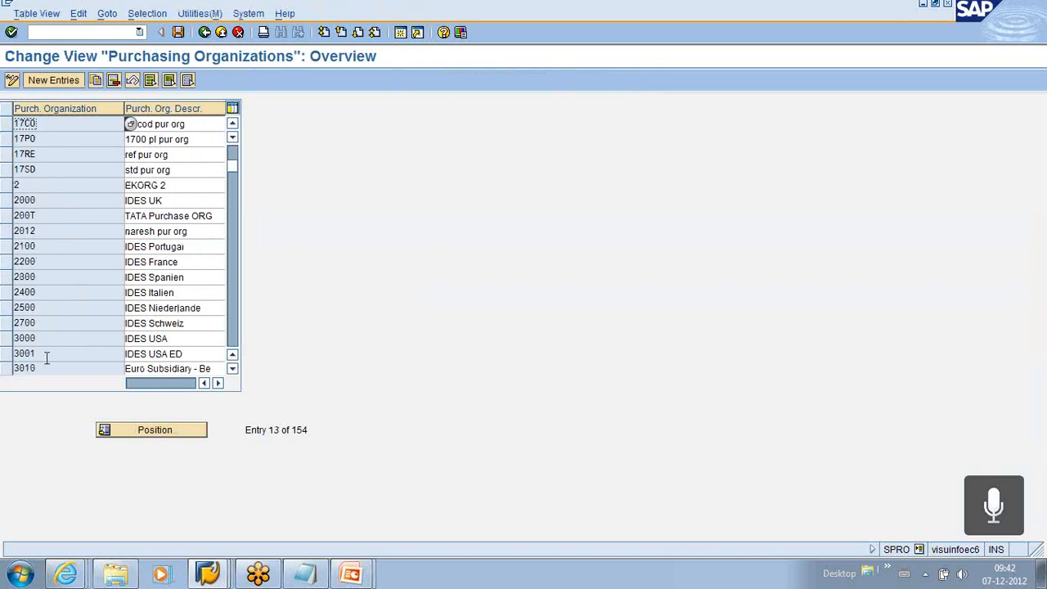
scroll(46, 358, down, 2)
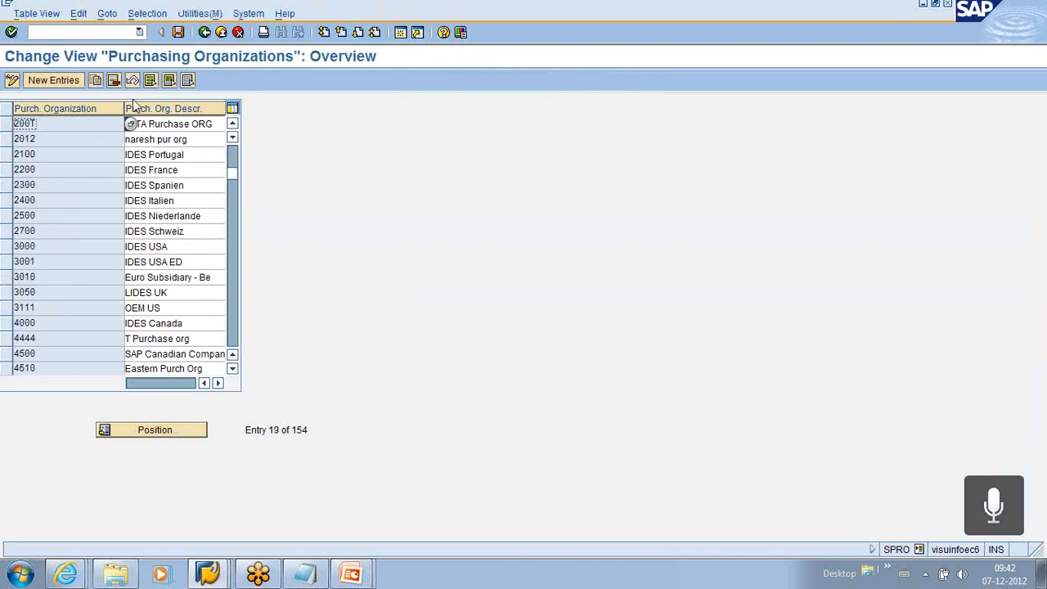
click(204, 32)
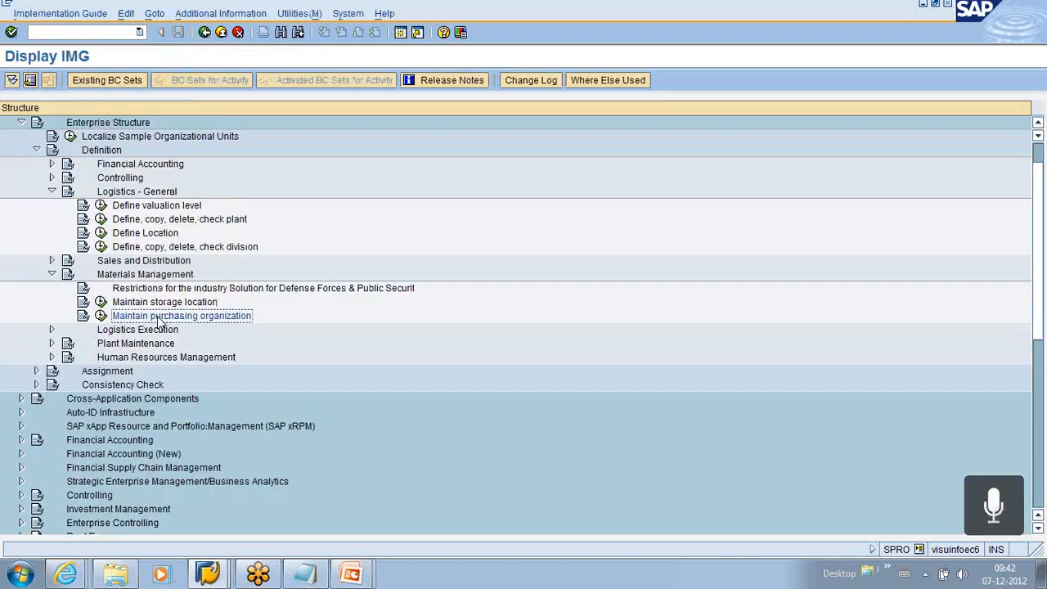
Switch to the Notepad notes and add the line "central po" below the organizational levels list
click(305, 573)
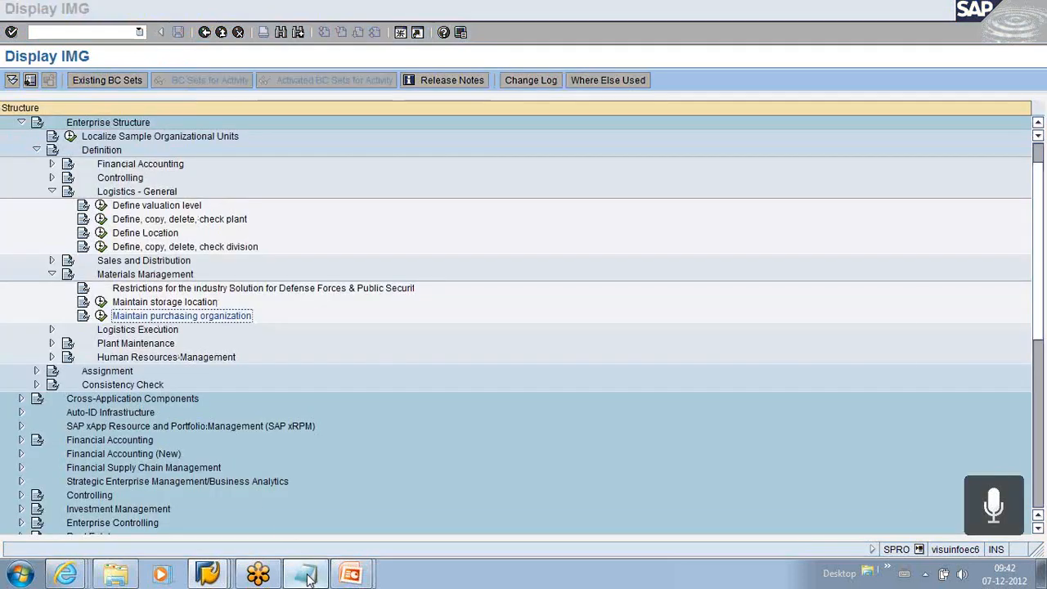
key(Return)
key(Return)
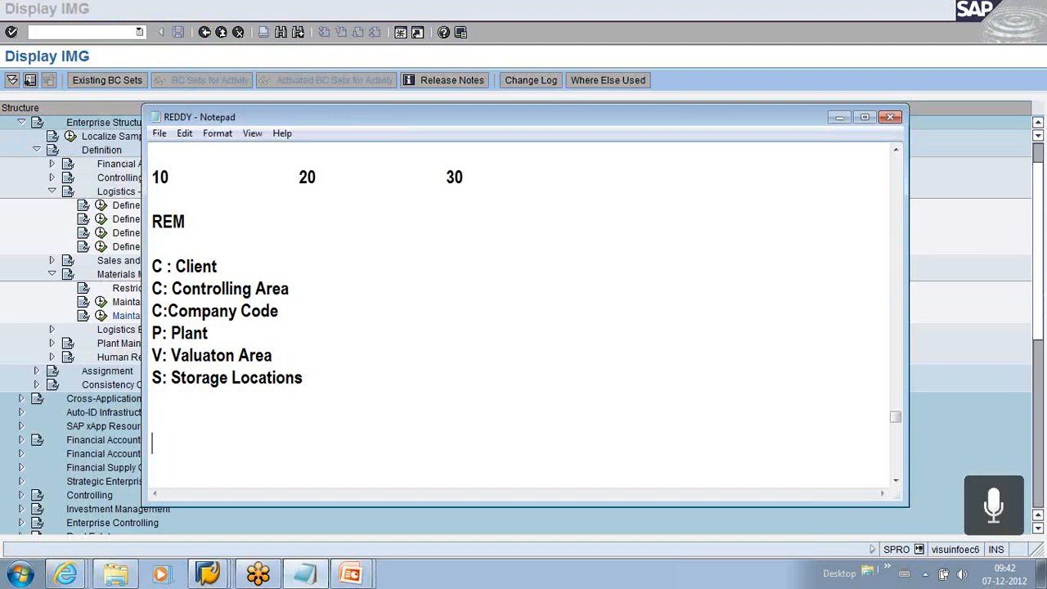
text(central po)
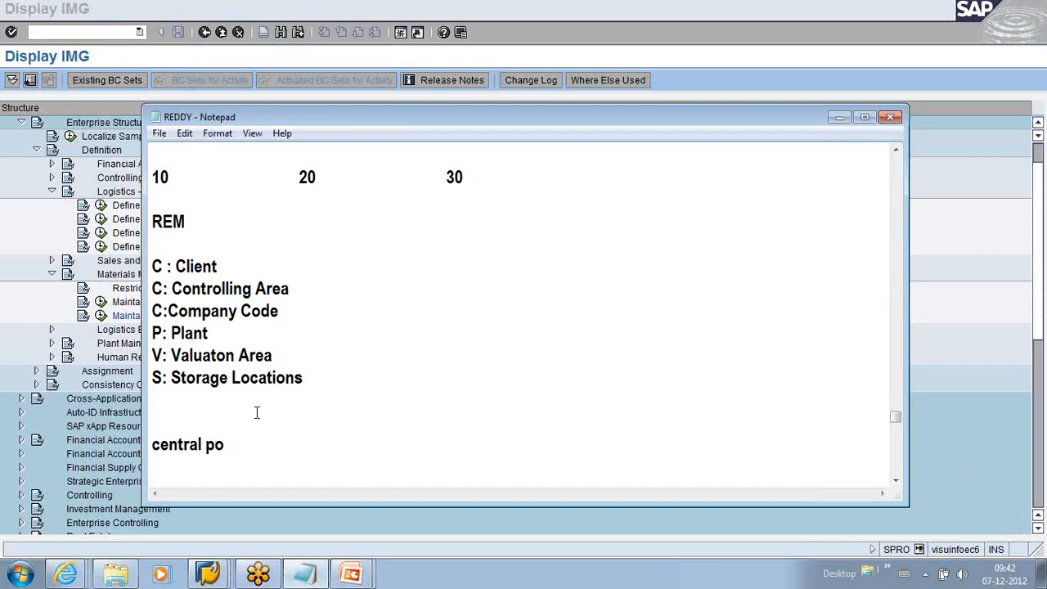
key(Return)
key(Return)
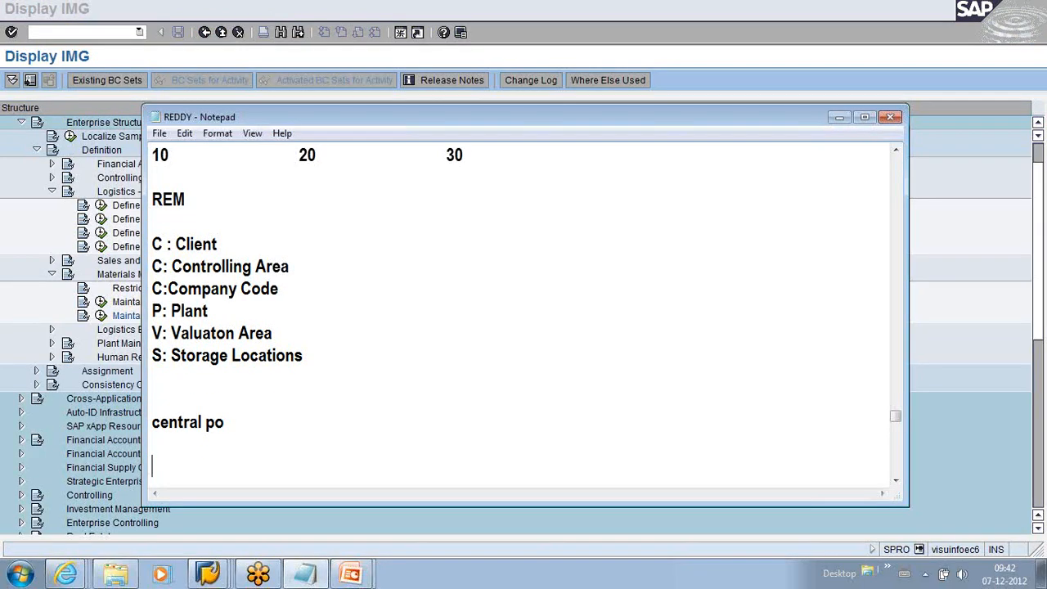
text(p1)
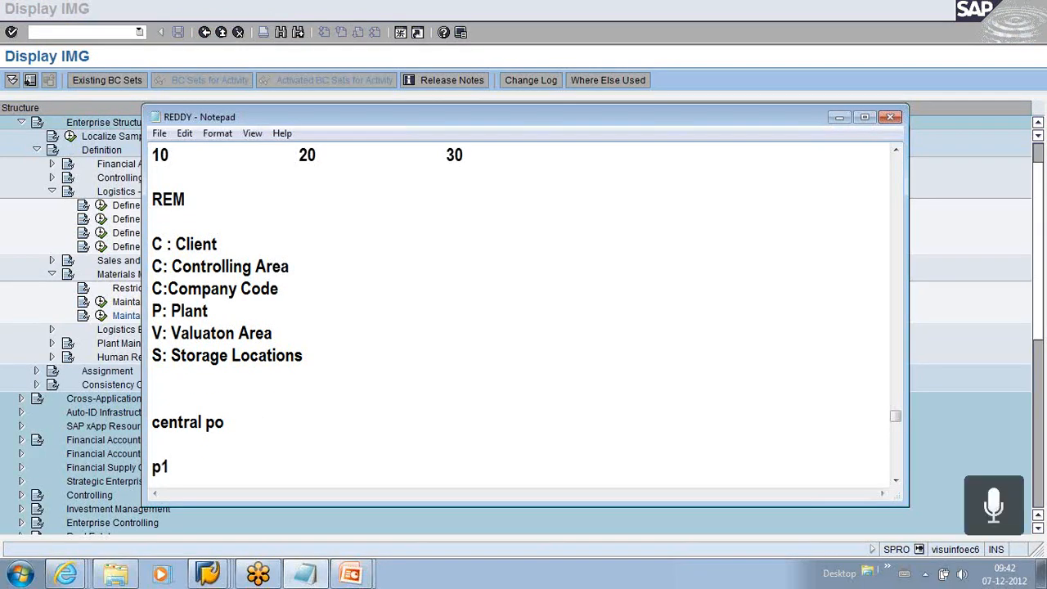
key(BackSpace)
key(BackSpace)
Correct the capitalization of the "central po" line in the notes so it reads "Central PO"
key(Up)
key(Delete)
text(C)
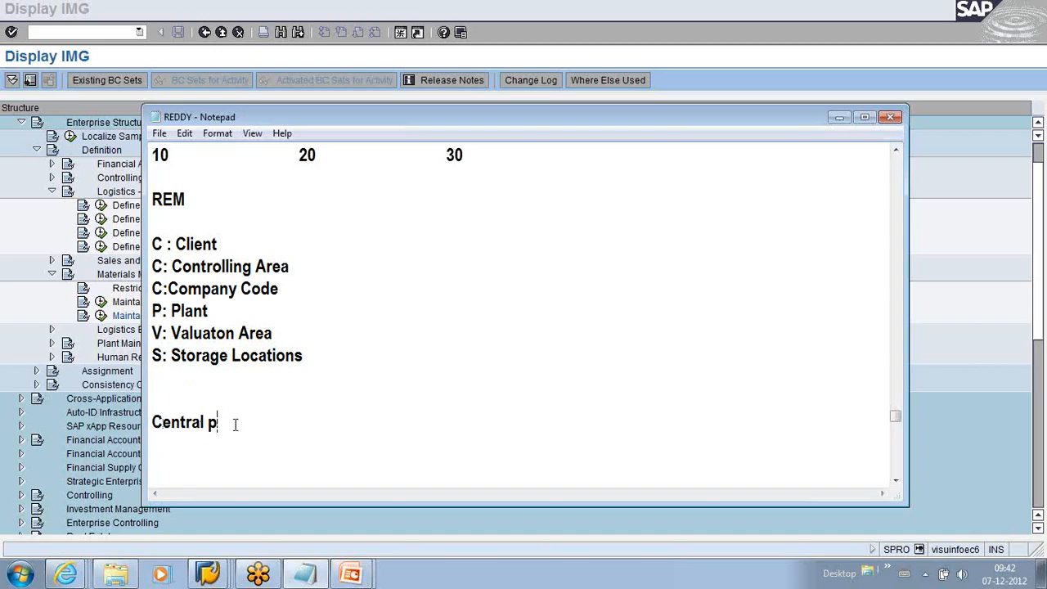
key(BackSpace)
text(PO)
Add the line "Plamt specific PO : P1" below "Central PO" in the notes
key(Return)
text(Plamt specific )
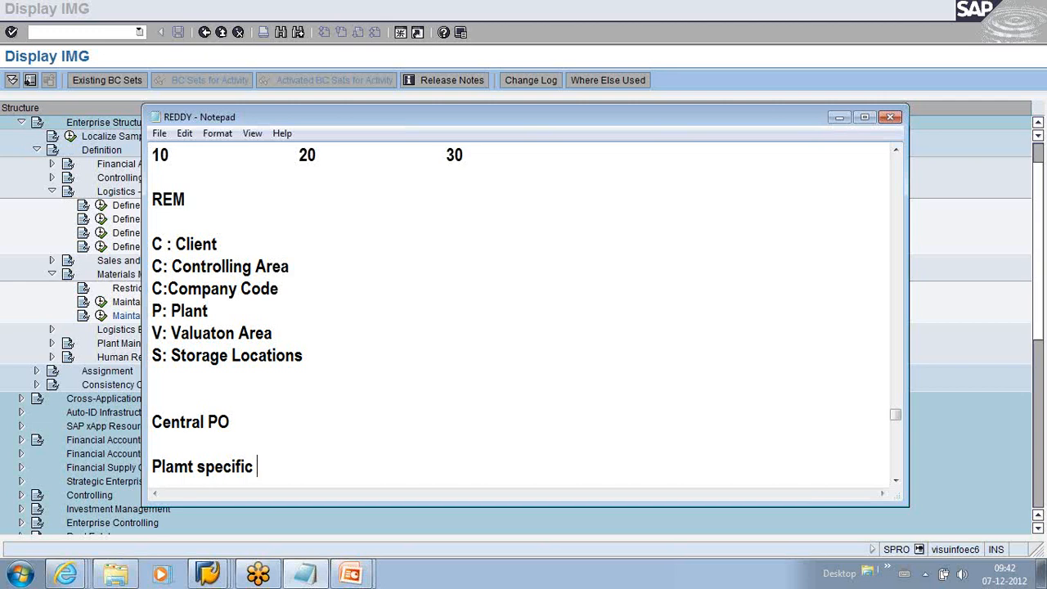
text(PO : P1)
key(Return)
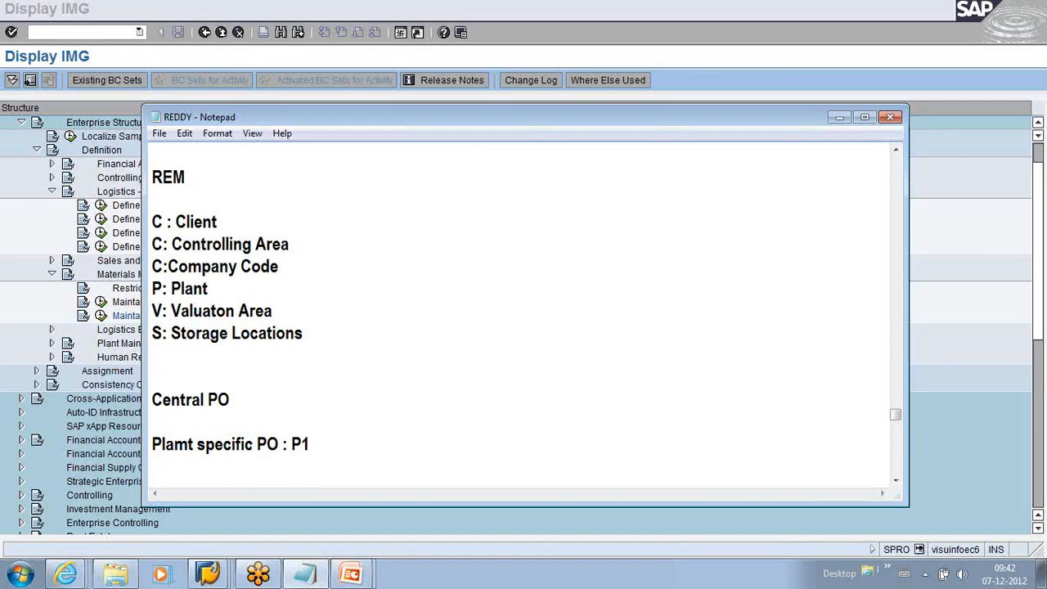
Duplicate the "Plamt specific PO : P1" line directly beneath itself
click(310, 443)
key(Return)
drag(312, 443, 143, 441)
key(ctrl+c)
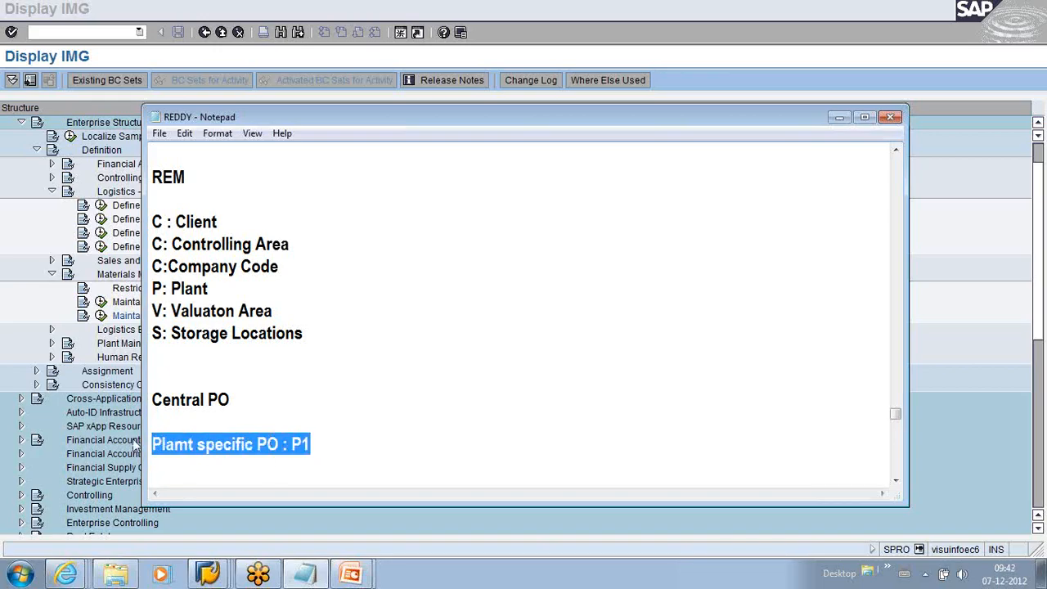
click(335, 443)
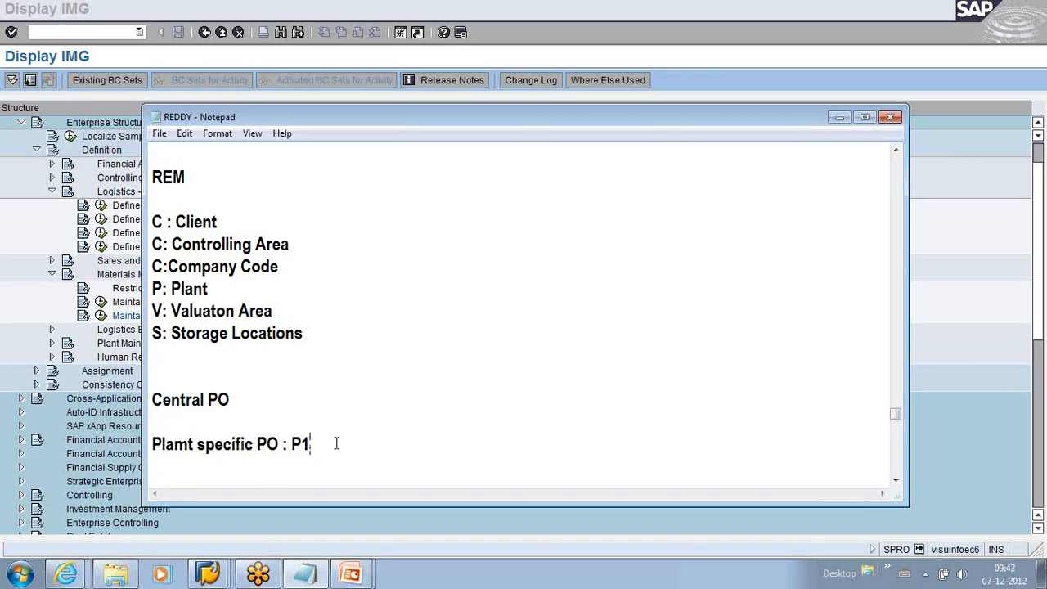
key(Return)
key(ctrl+v)
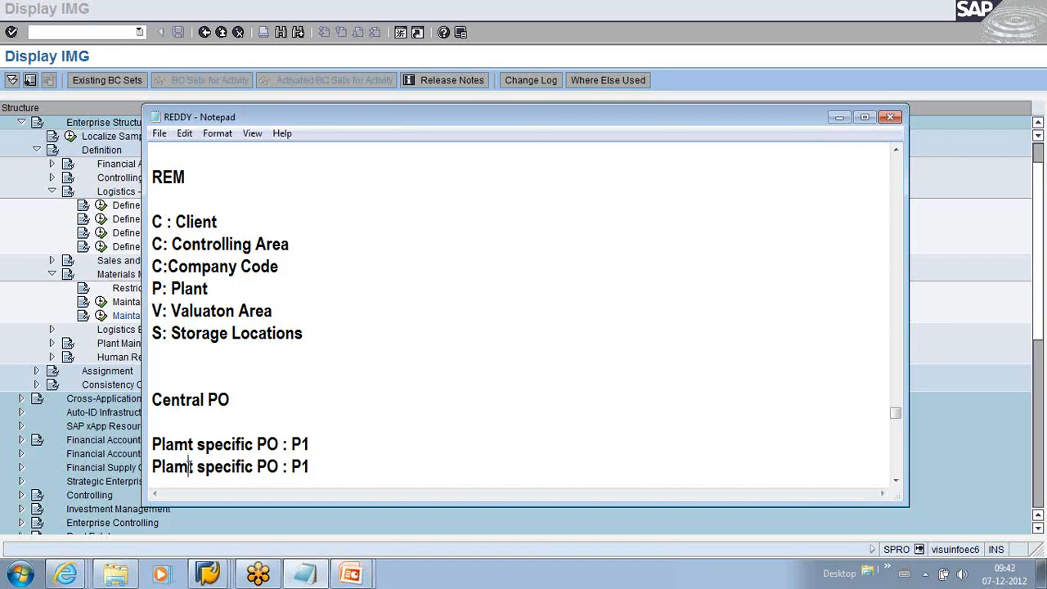
Correct the misspelled word to "Plant" in both plant-specific PO lines
key(BackSpace)
text(N)
key(BackSpace)
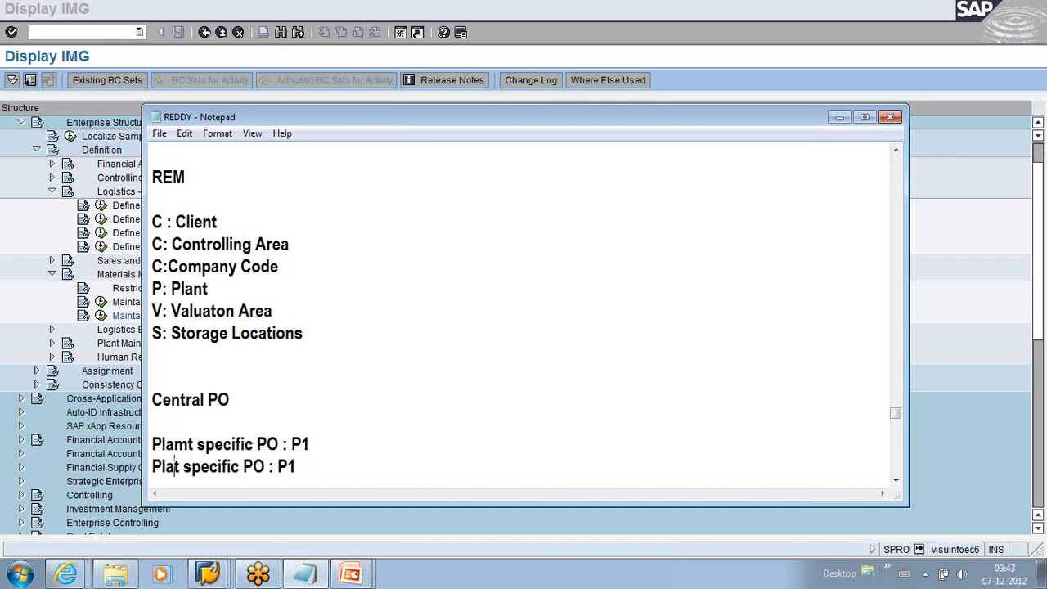
text(n)
key(BackSpace)
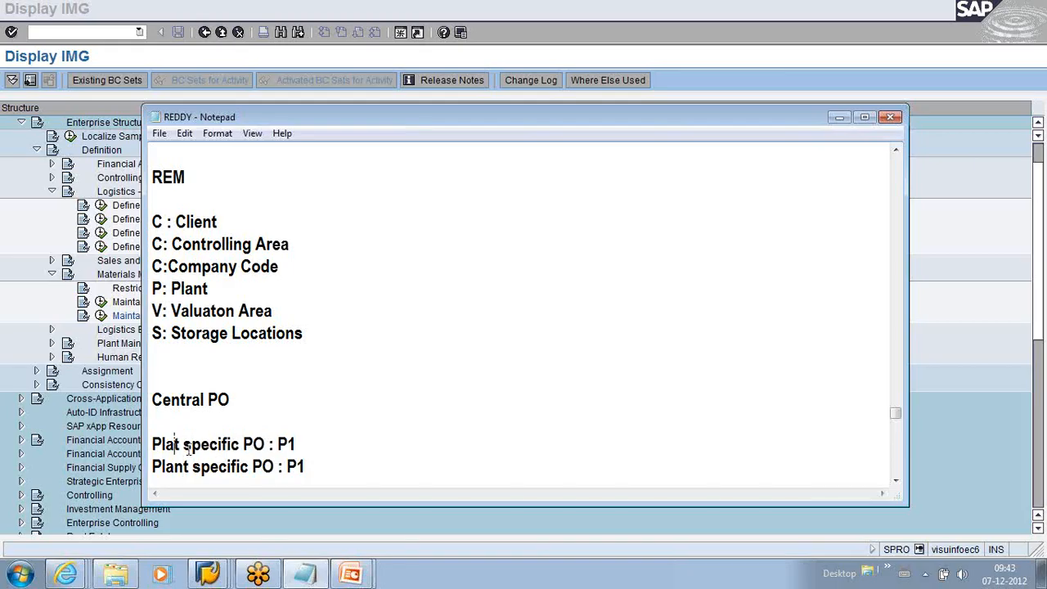
text(n)
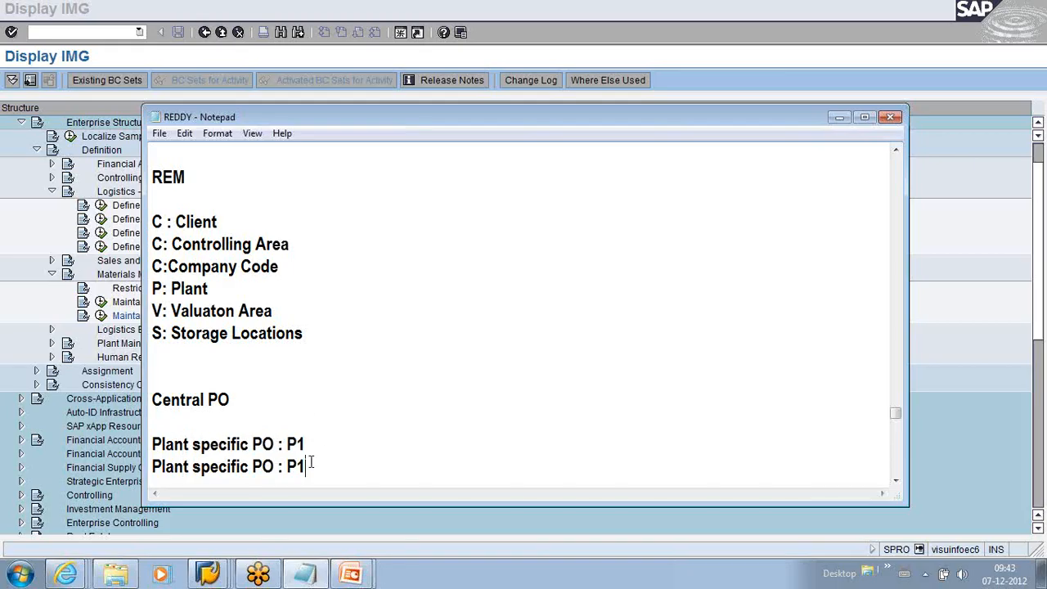
Change the second plant-specific line to P2(CHE), append (HYD) to P1 in the first, and highlight all the PO lines
text(2)
click(312, 431)
text(()
text(HYD)
text((CHE)
text())
drag(153, 400, 368, 479)
scroll(368, 479, up, 3)
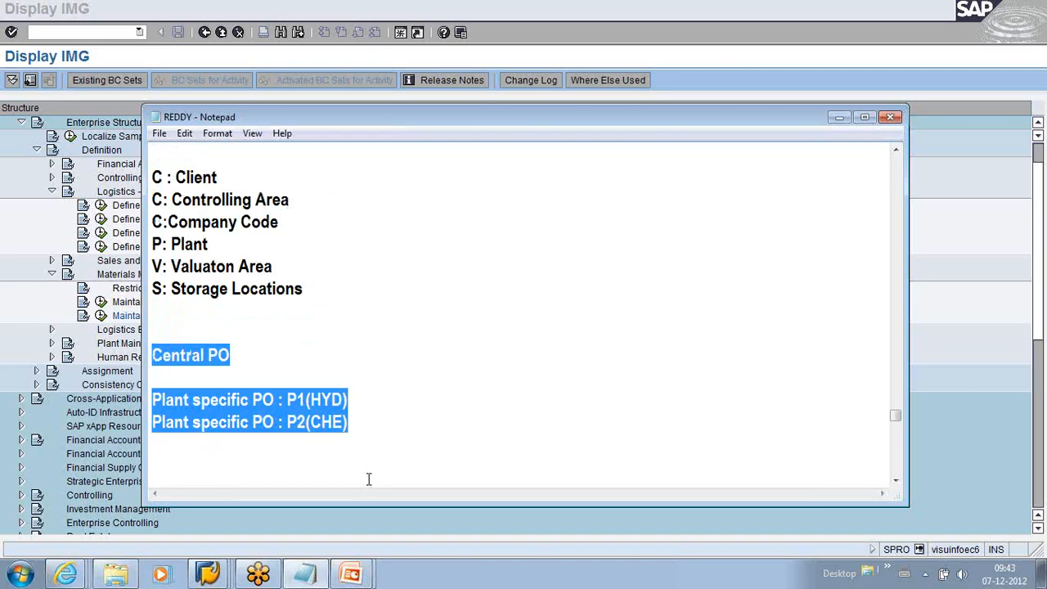
Switch to SAP, open the Maintain purchasing organization activity and locate the CHPO entry, CHENNAI PUR ORG
key(alt+Tab)
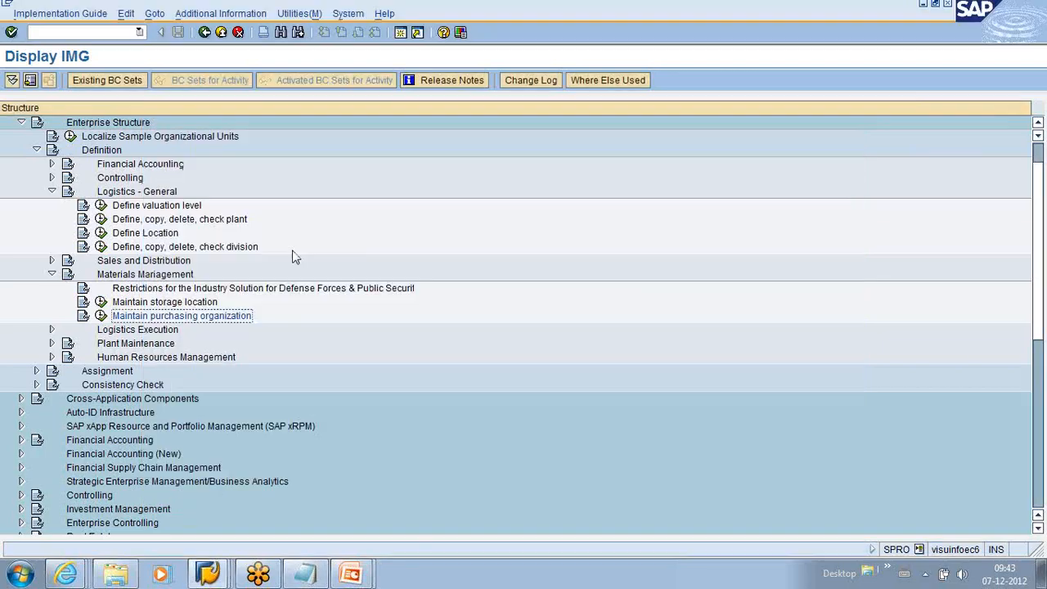
click(103, 317)
scroll(78, 335, down, 2)
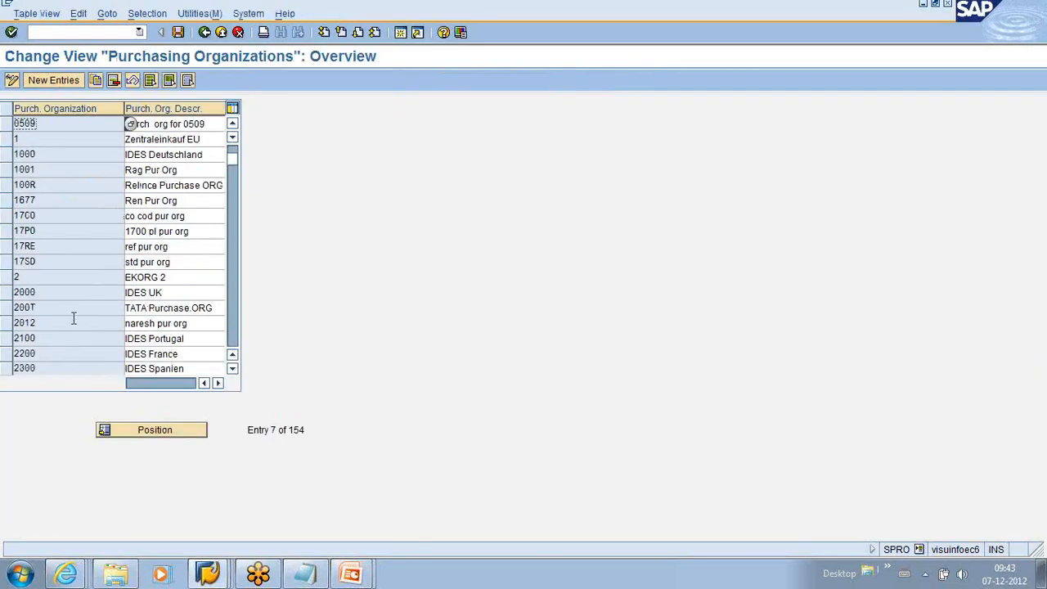
scroll(73, 317, down, 6)
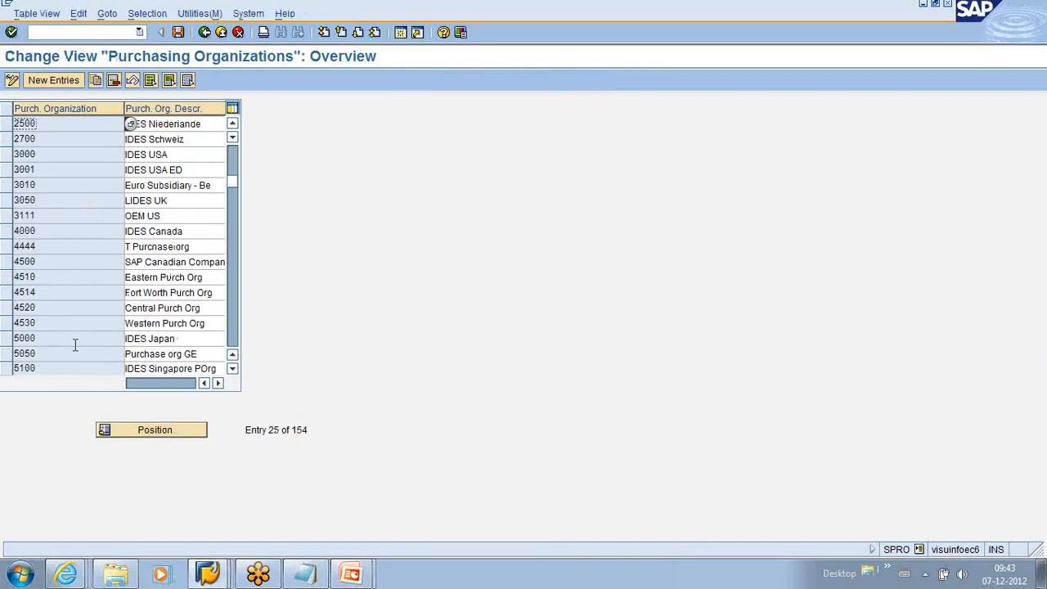
scroll(73, 344, down, 5)
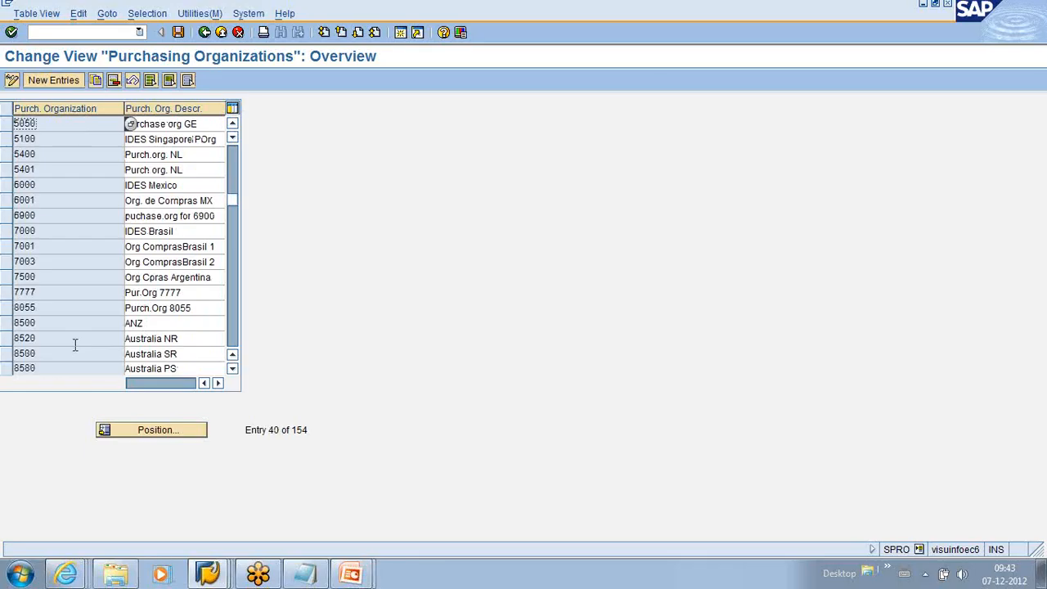
scroll(73, 350, down, 8)
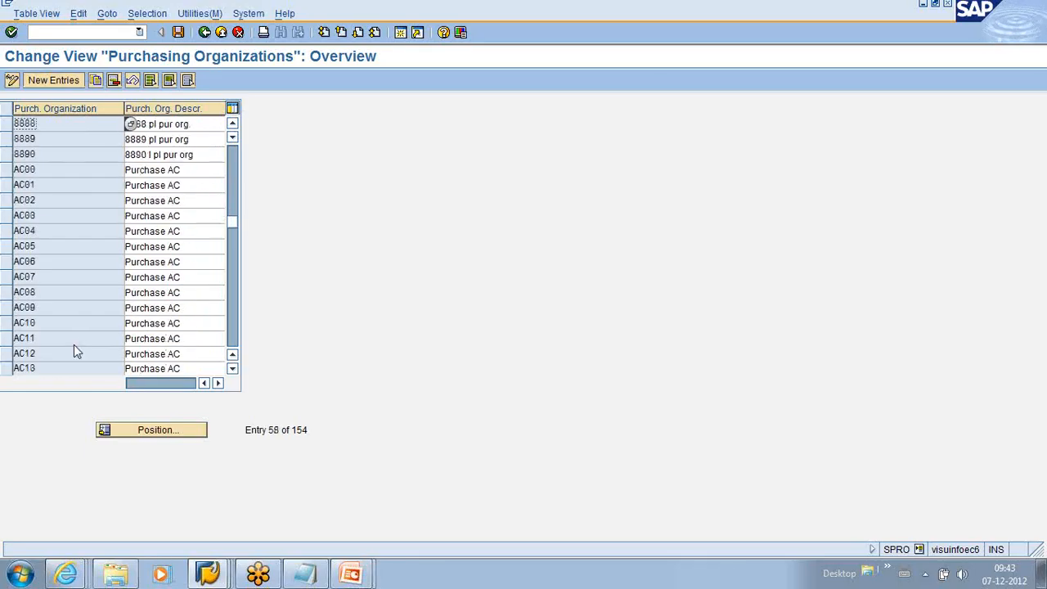
scroll(74, 346, down, 7)
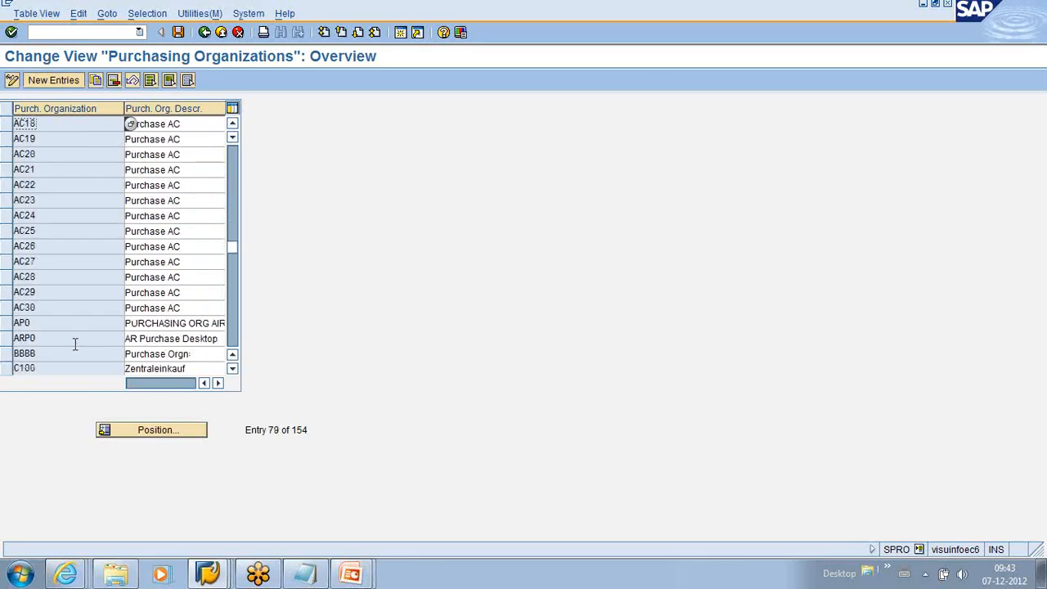
click(42, 307)
click(211, 307)
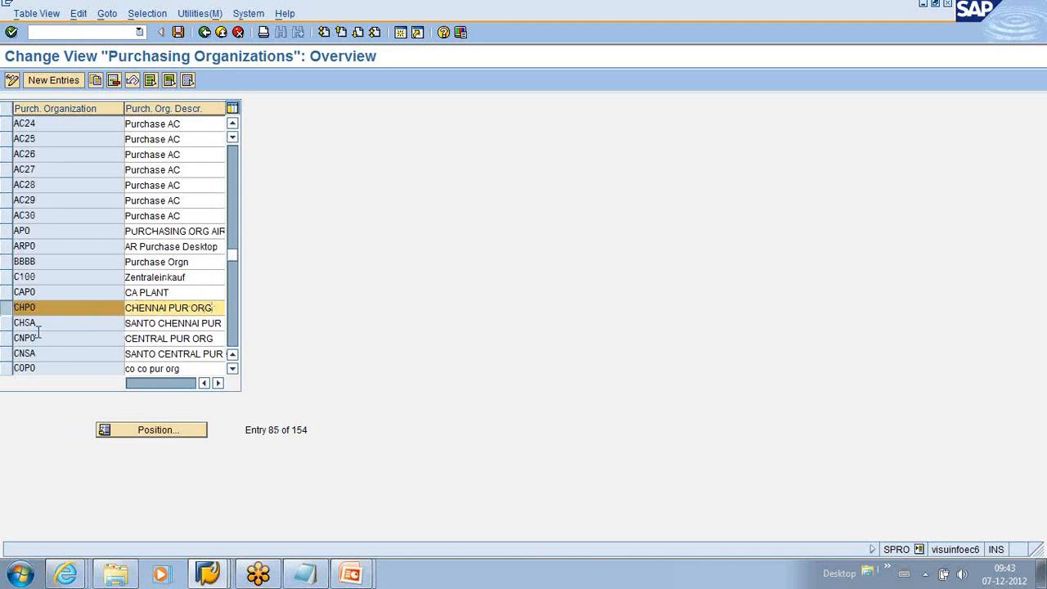
Look through the remaining purchasing organizations after CHPO and return to the implementation guide
scroll(37, 330, down, 2)
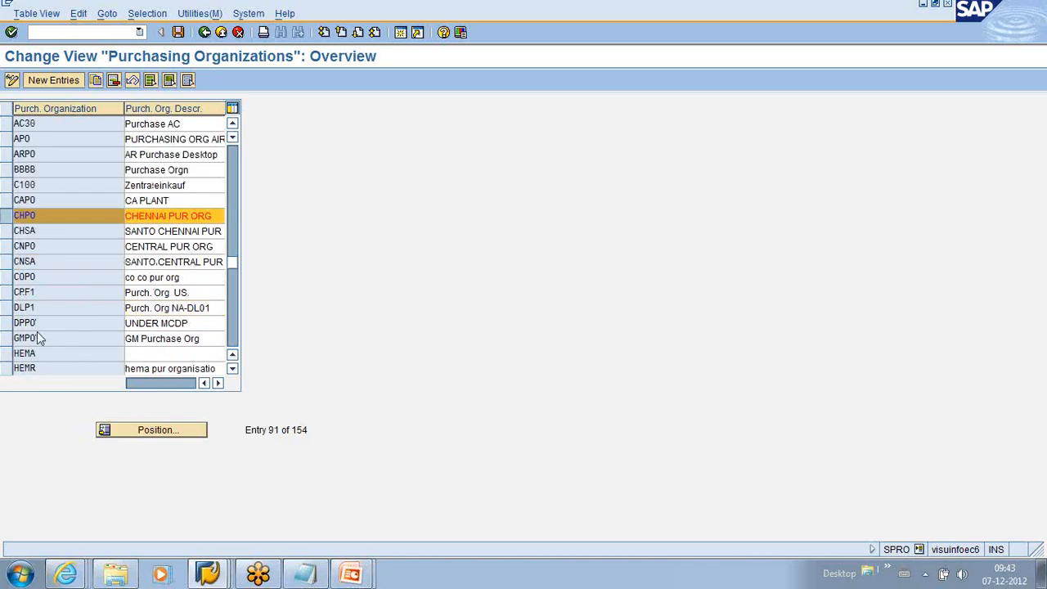
scroll(37, 333, down, 7)
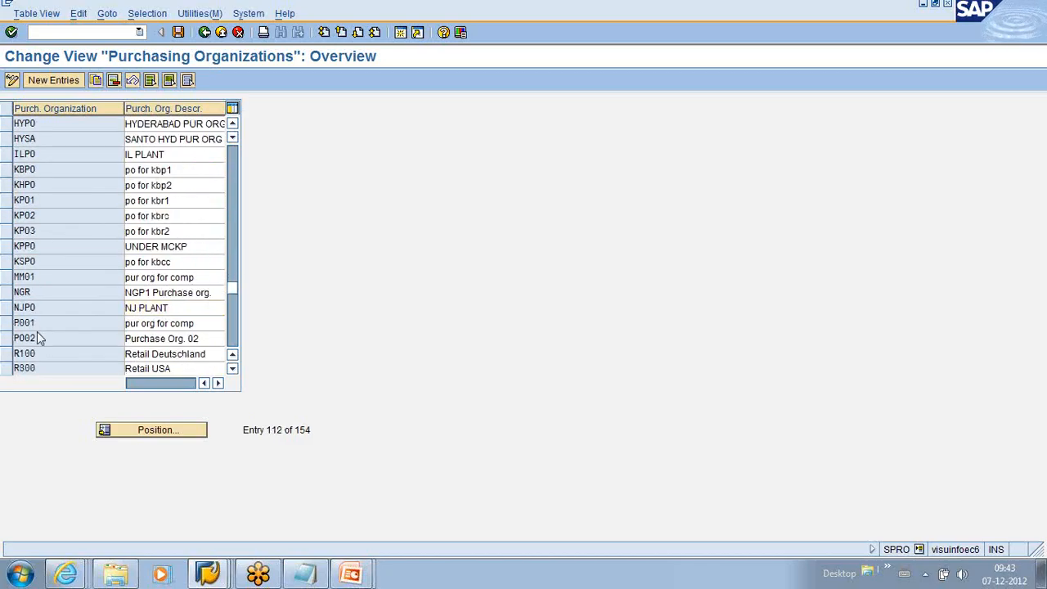
scroll(37, 331, down, 2)
scroll(37, 331, down, 3)
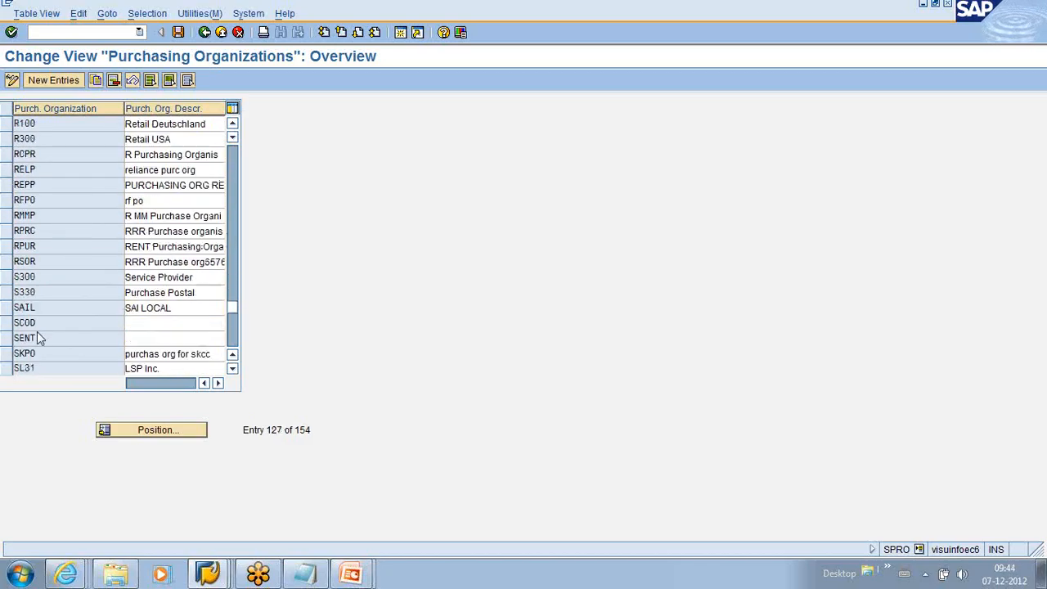
scroll(37, 331, down, 4)
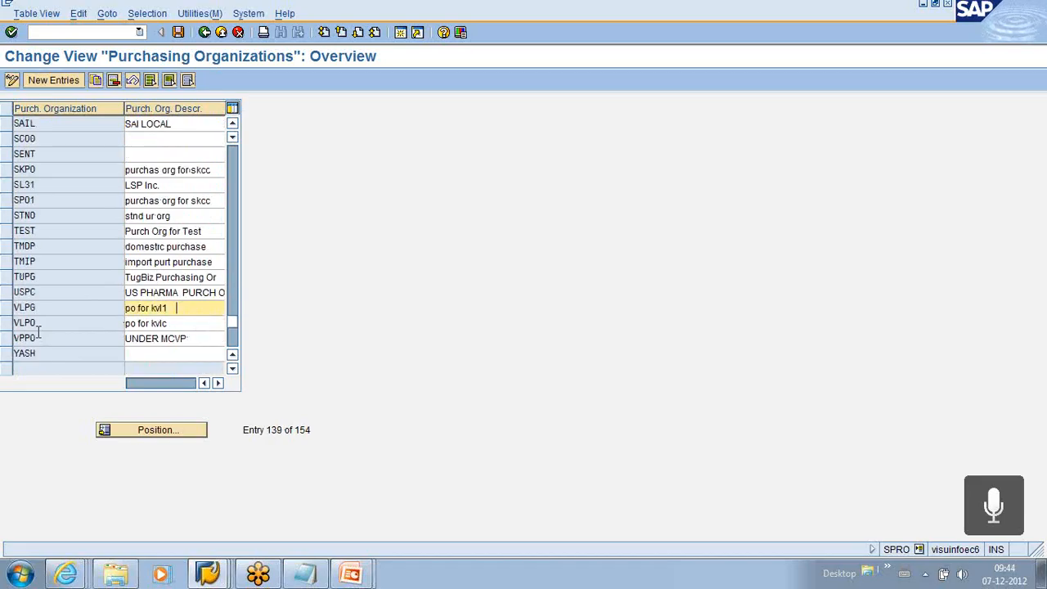
scroll(37, 334, up, 5)
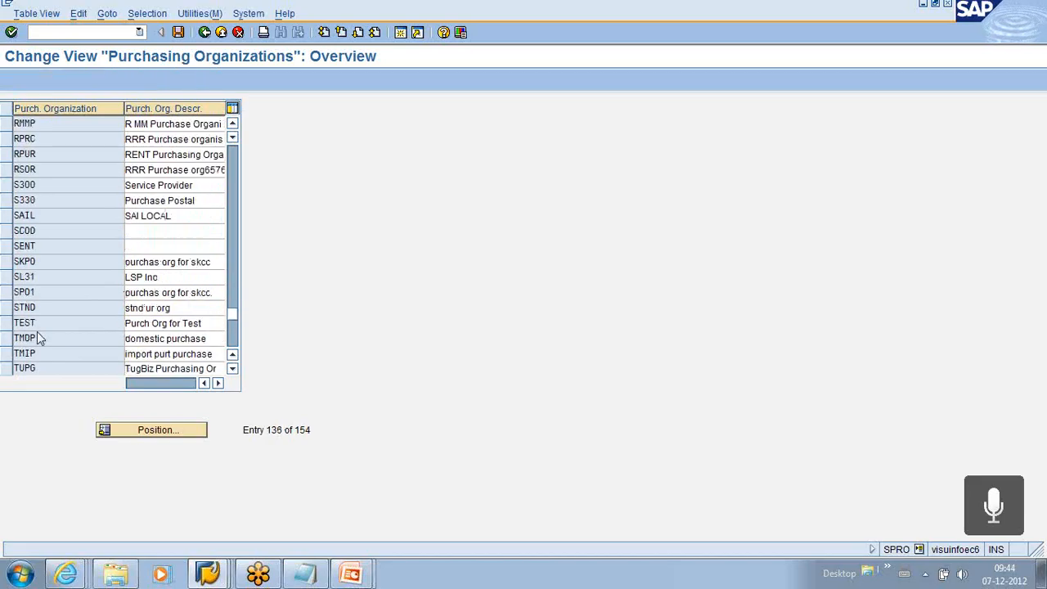
click(204, 32)
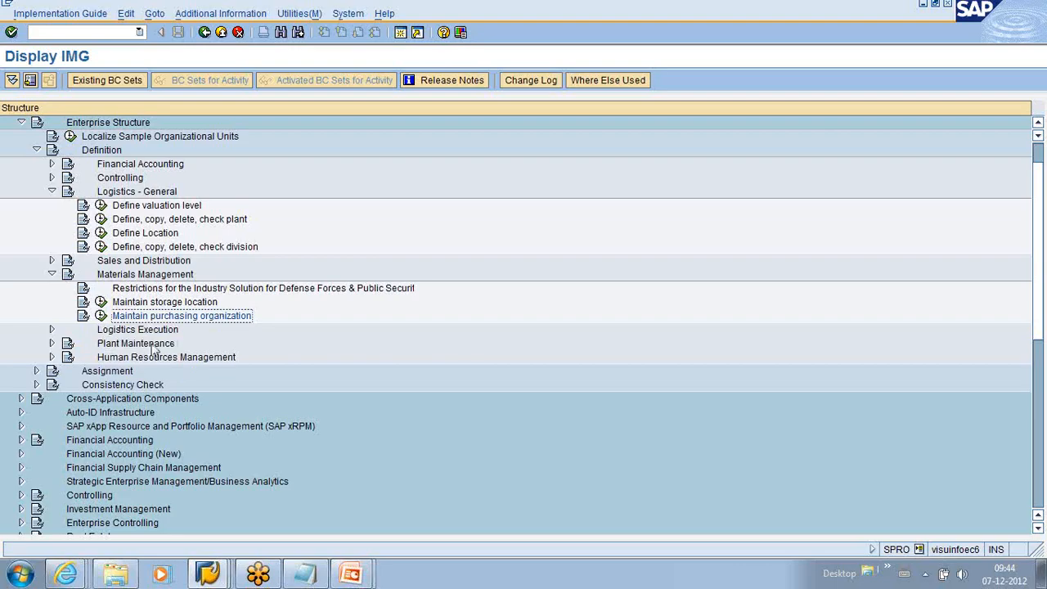
scroll(153, 350, down, 2)
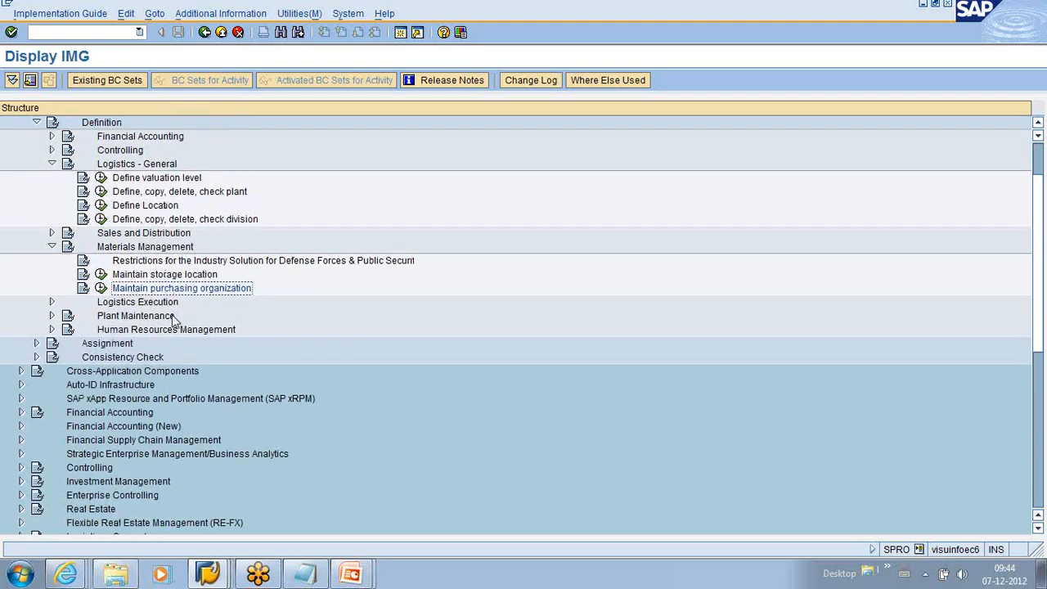
key(alt+Tab)
key(alt+Tab)
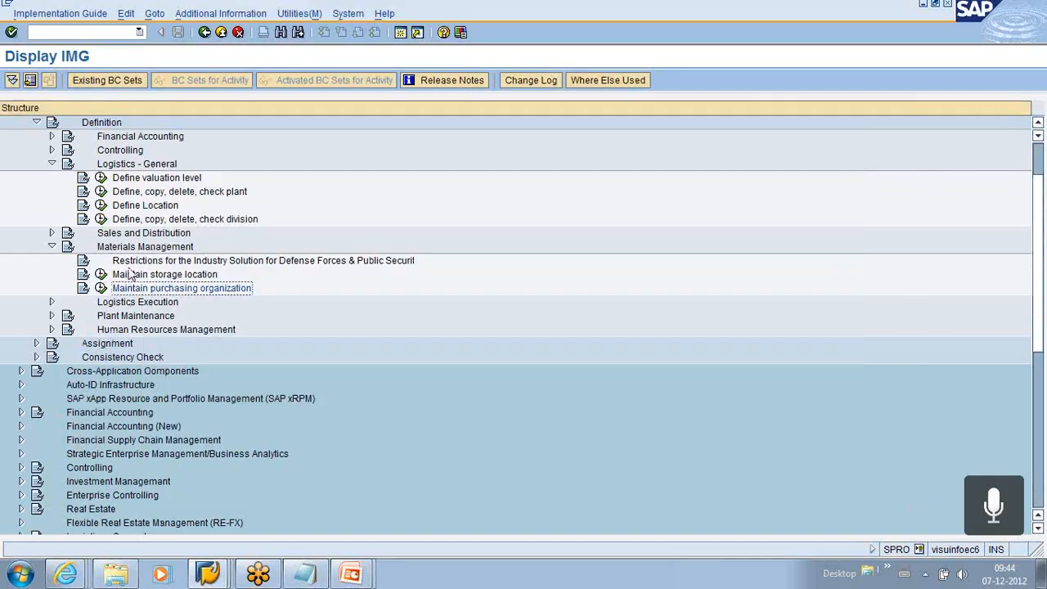
Collapse Definition, expand Logistics - General and Materials Management under Assignment, and open the Assign purchasing organization to company code activity
scroll(139, 286, up, 2)
scroll(139, 286, up, 3)
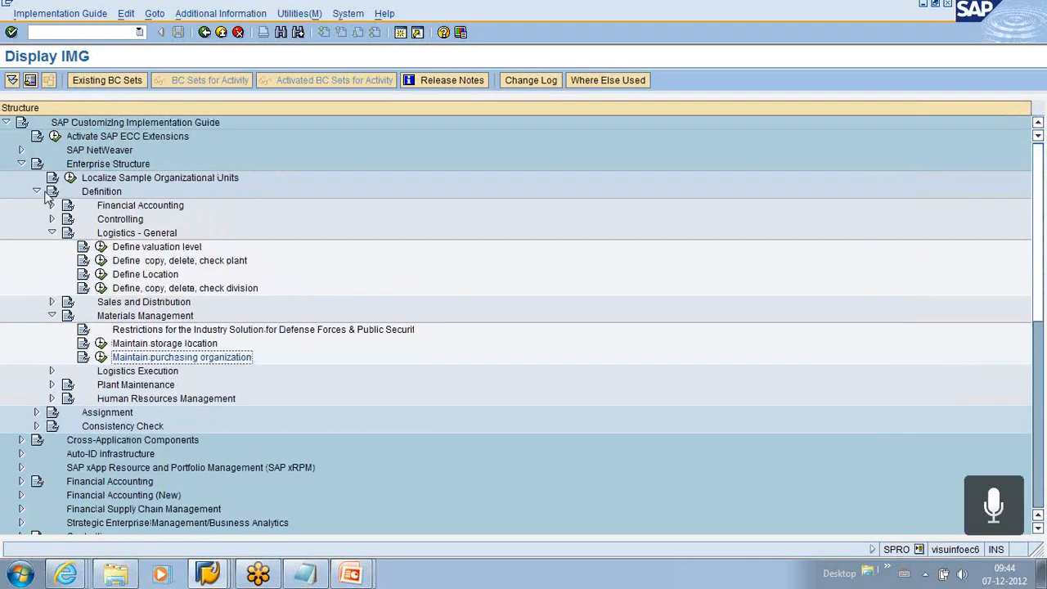
click(36, 191)
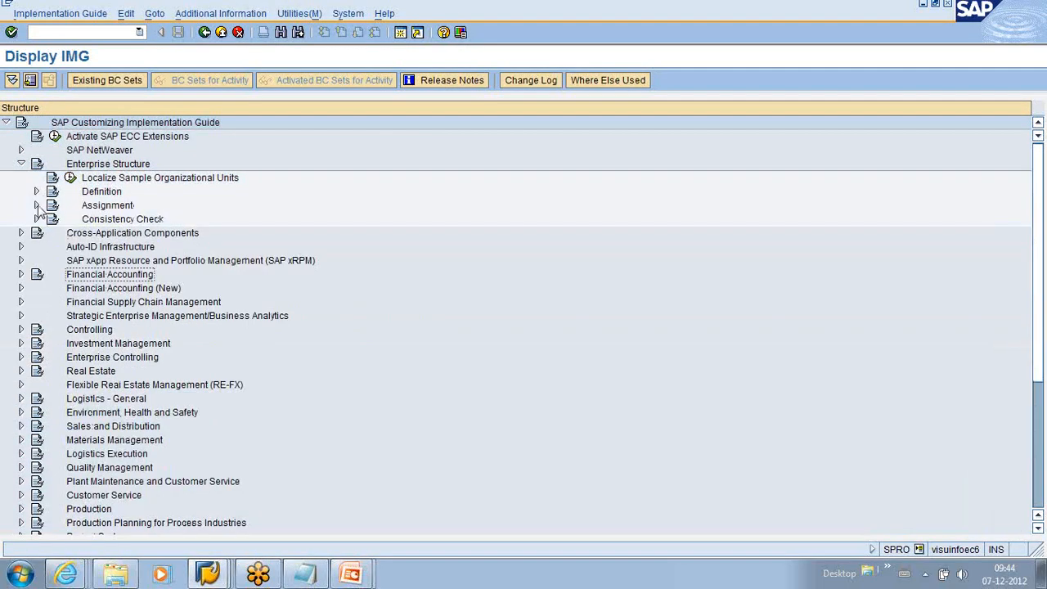
click(36, 206)
click(51, 246)
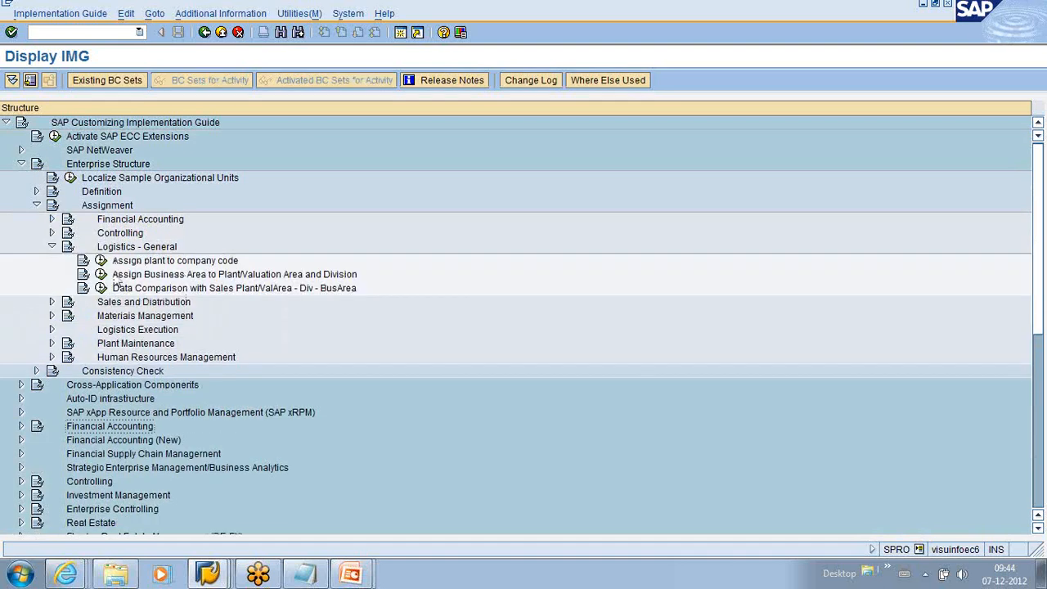
click(52, 315)
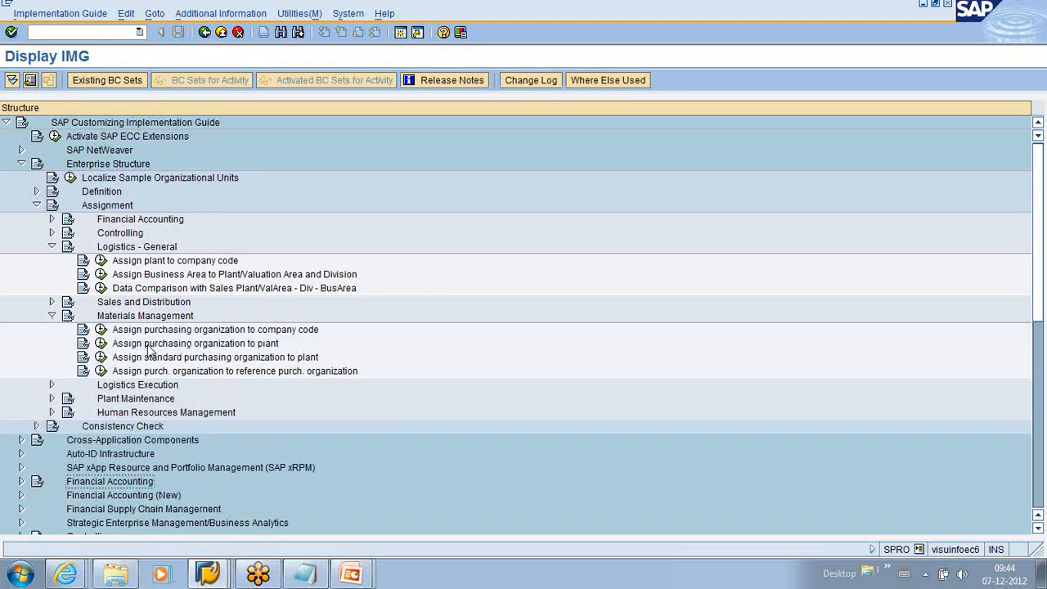
scroll(150, 350, down, 1)
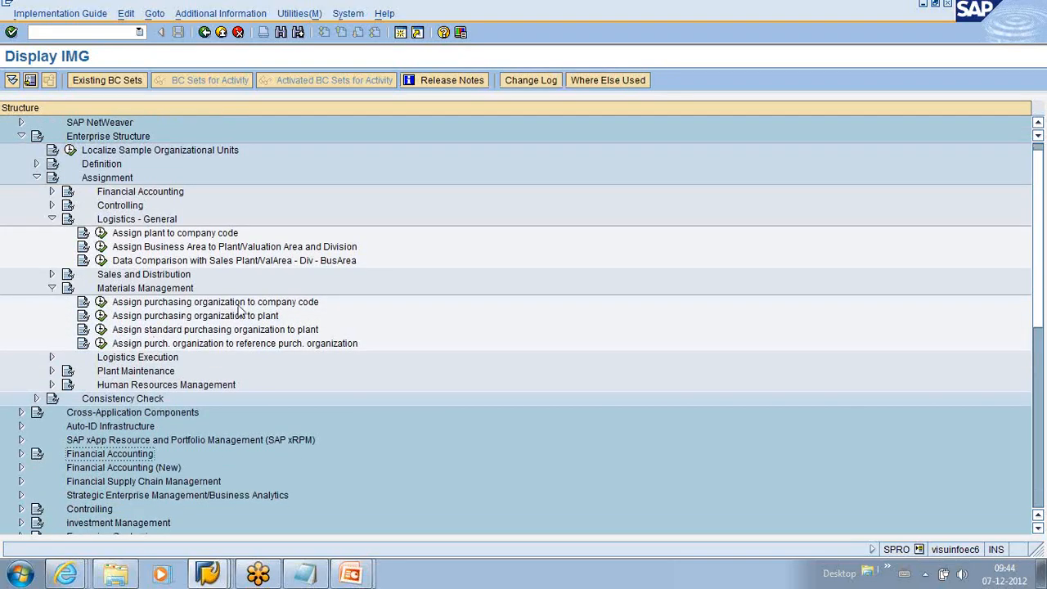
click(100, 302)
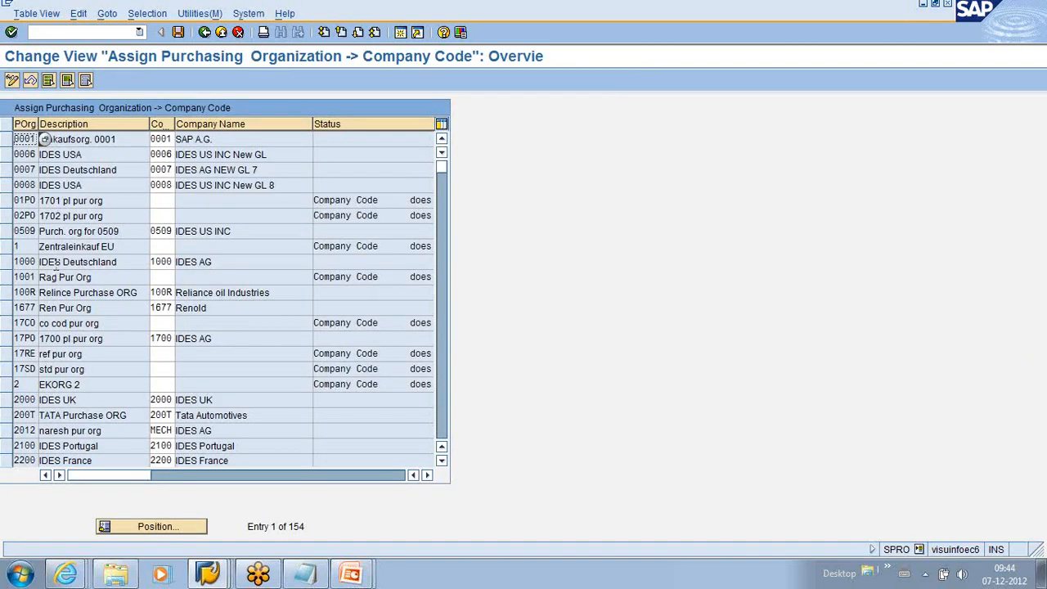
Switch to the Notepad notes, complete the Central PO line with ": PO" spaced by a tab, and highlight P2 in the plant-specific line
key(alt+Tab)
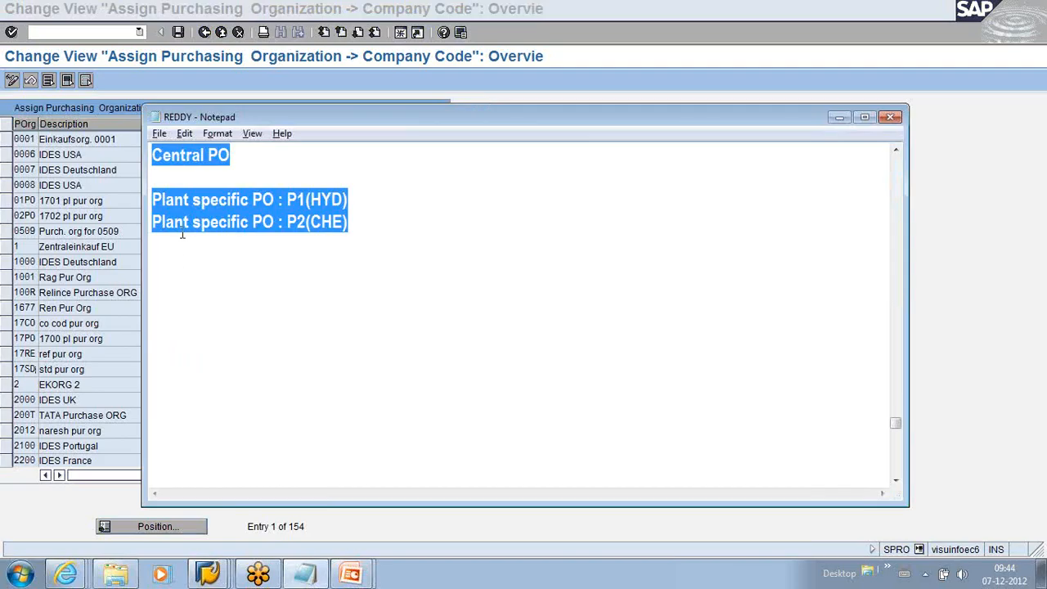
click(237, 155)
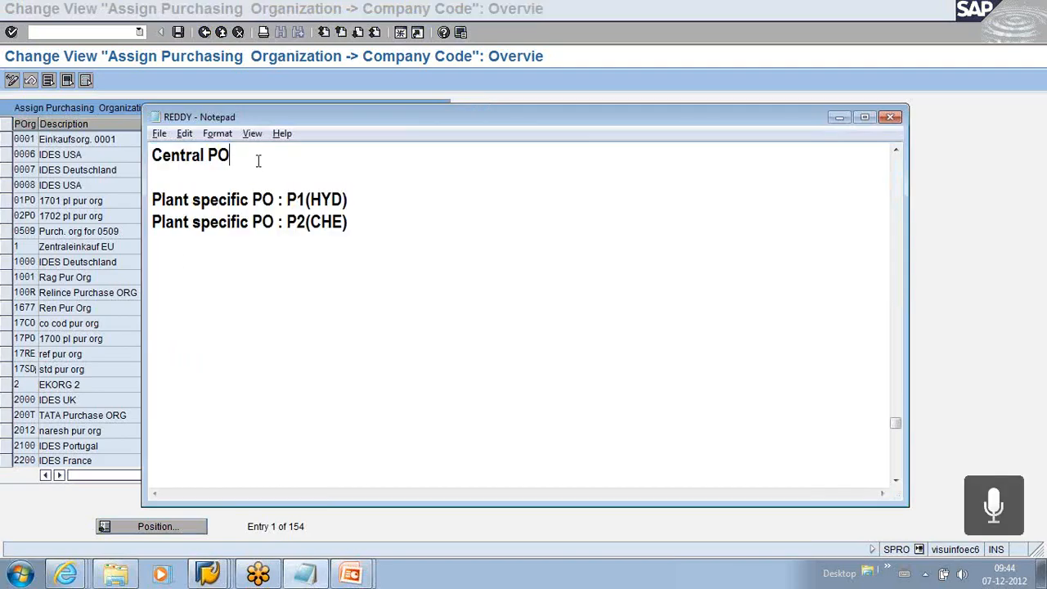
text(: PO)
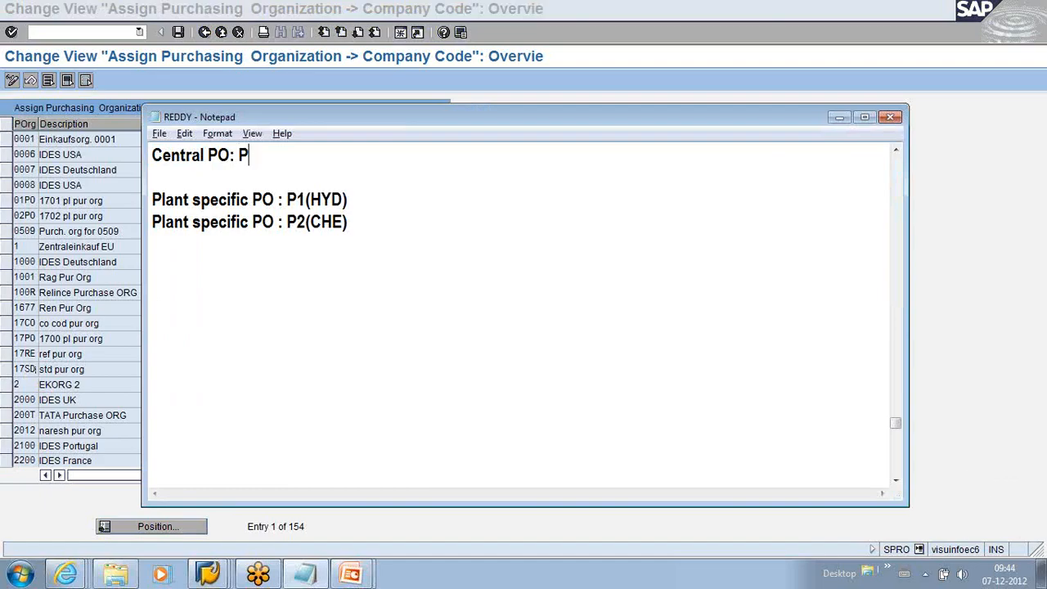
click(240, 154)
key(Tab)
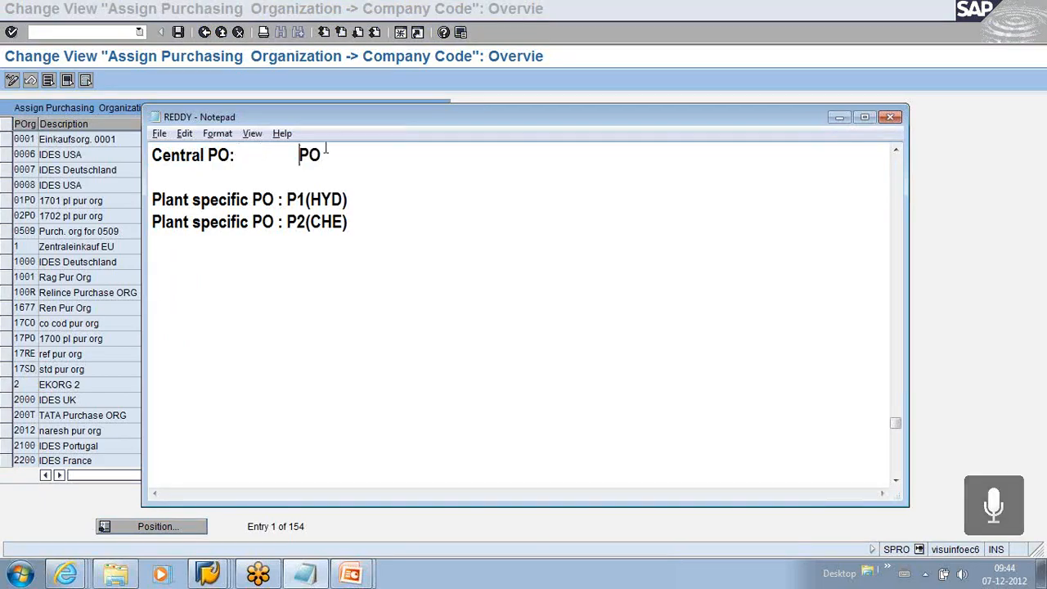
drag(324, 154, 291, 154)
drag(303, 199, 290, 221)
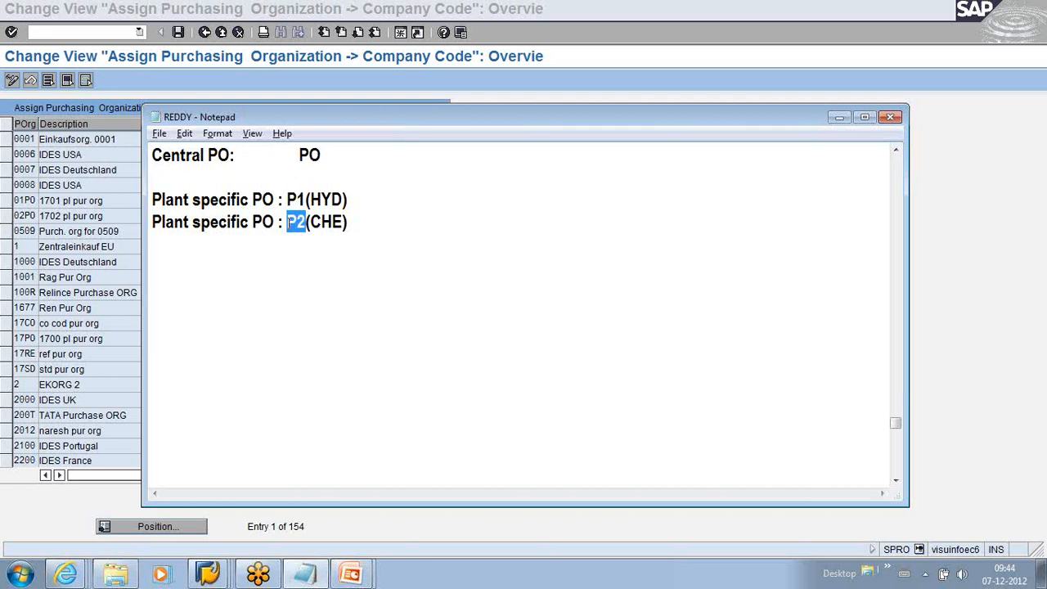
Switch back to SAP and look through the company code assignments to examine the CHPO and CNPO purchasing organizations
key(alt+Tab)
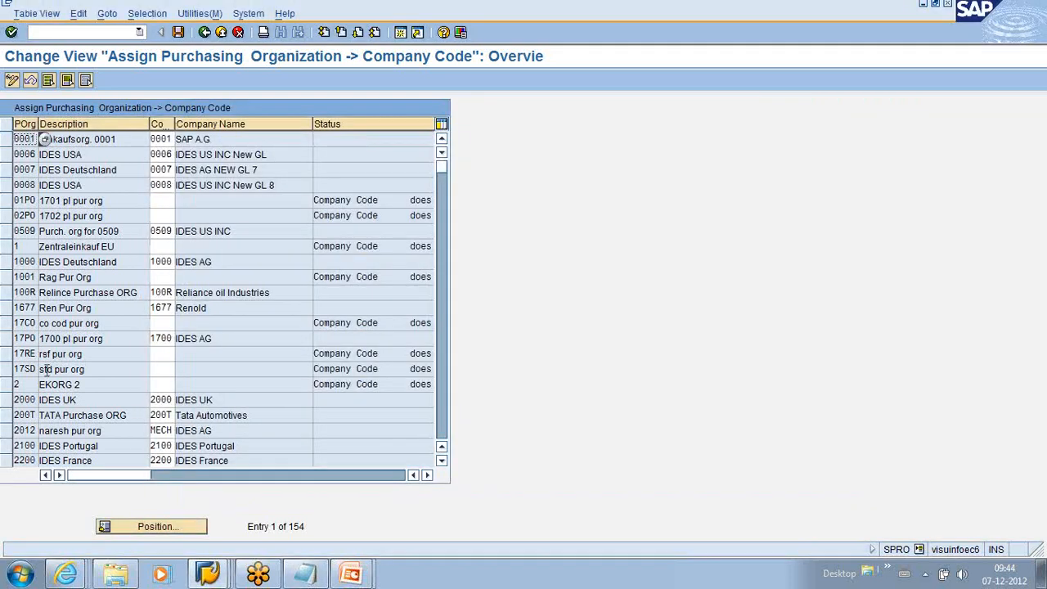
scroll(91, 405, down, 4)
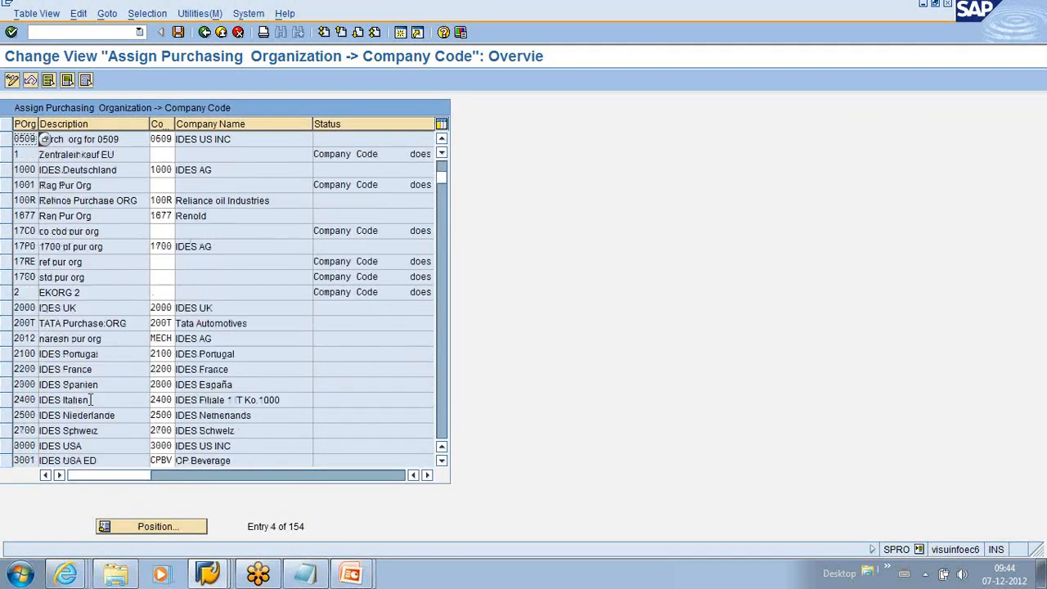
scroll(91, 405, down, 6)
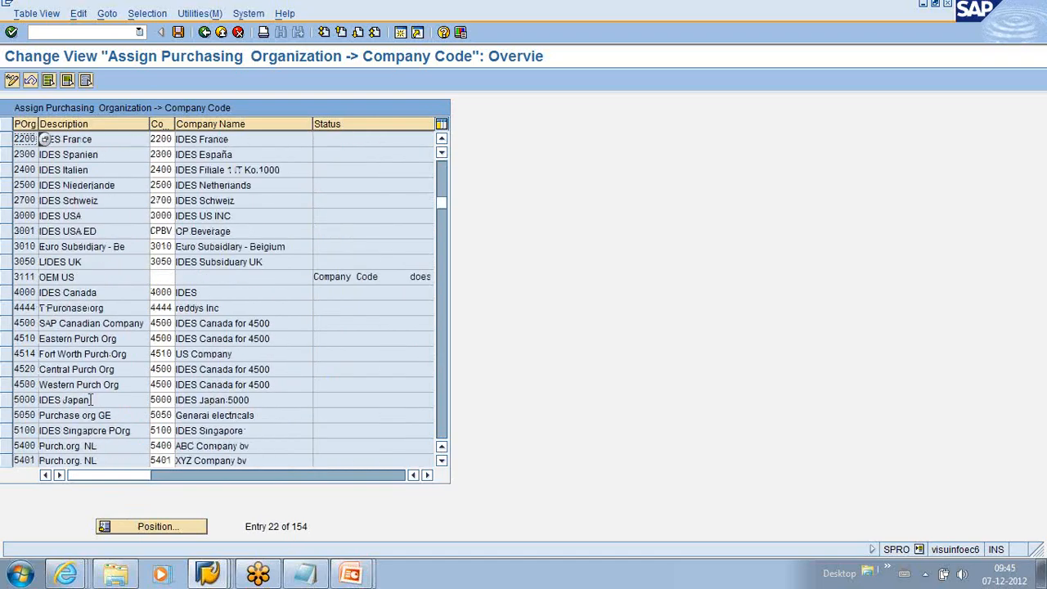
scroll(90, 399, down, 3)
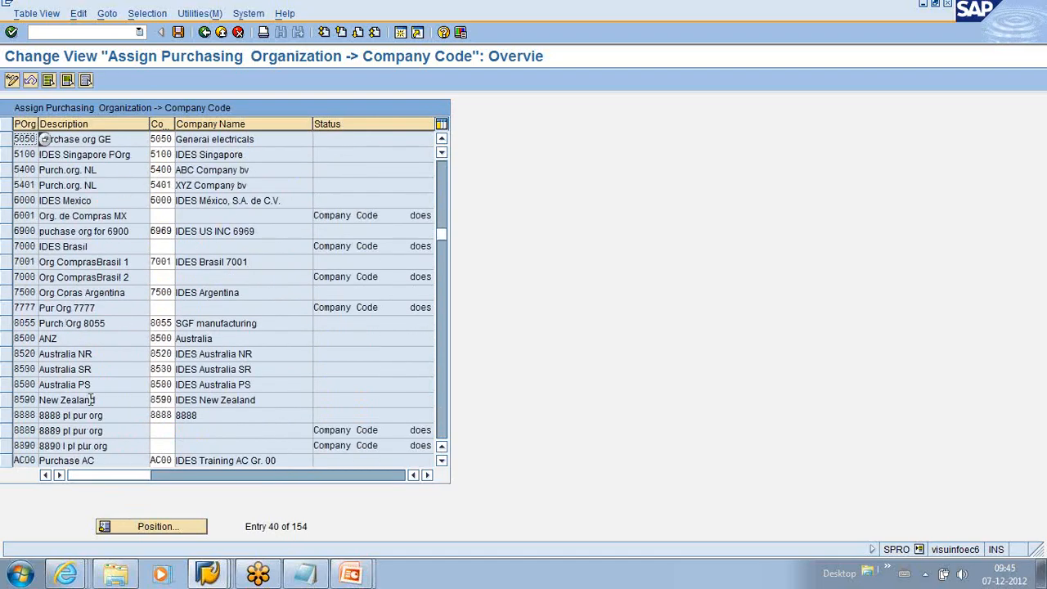
scroll(91, 399, down, 5)
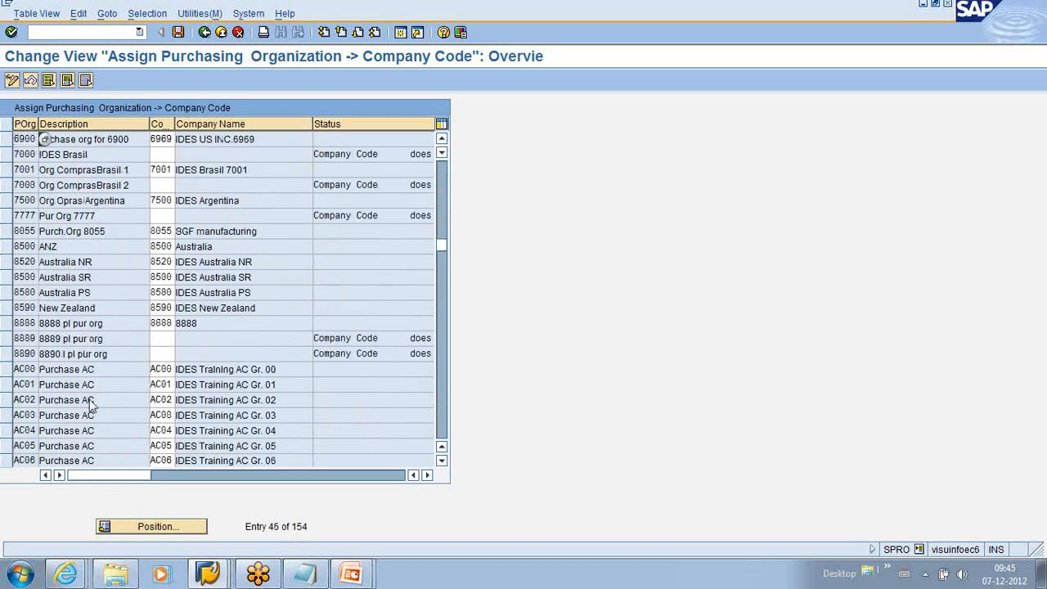
scroll(91, 399, down, 7)
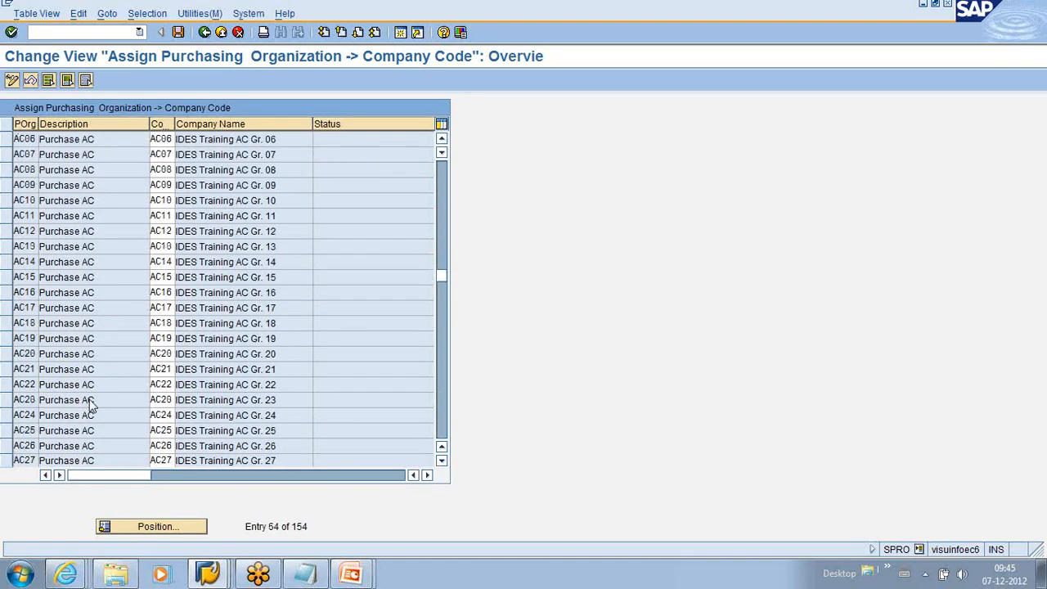
scroll(91, 399, down, 2)
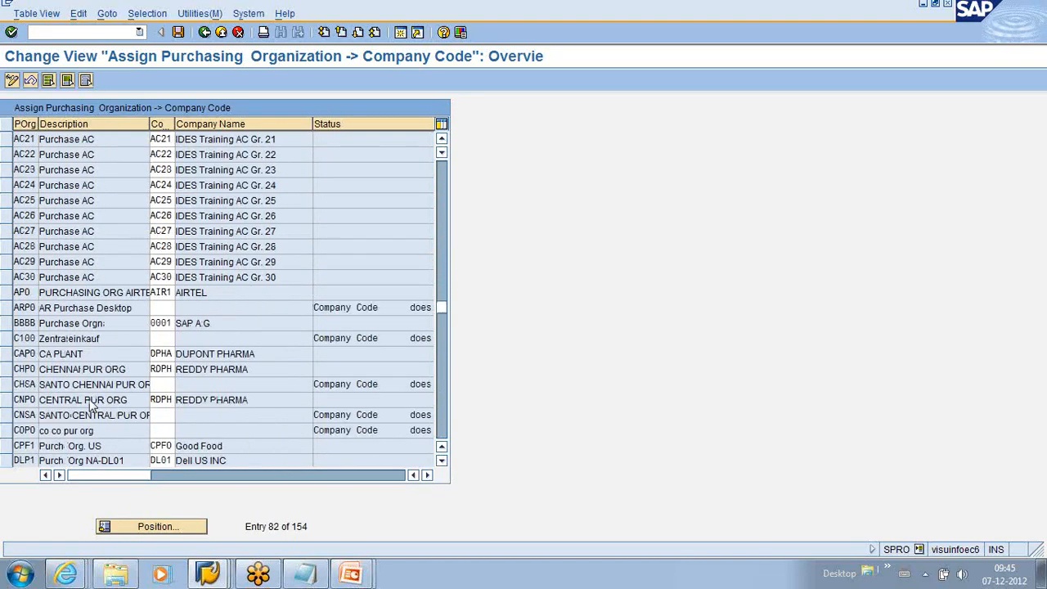
scroll(91, 399, down, 1)
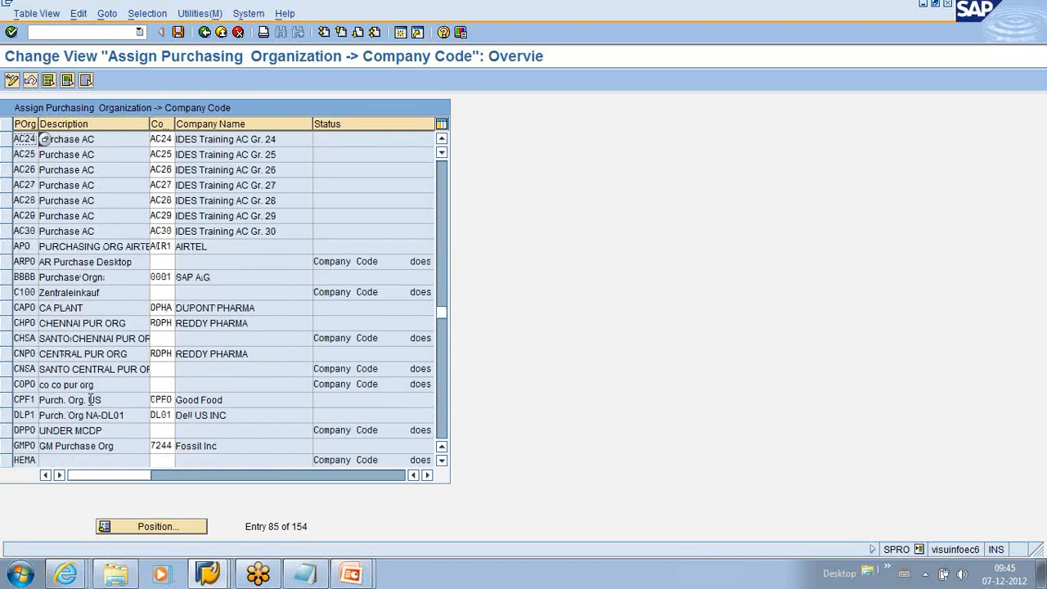
Open the Assign purchasing organization to plant activity from the implementation guide, and highlight the plant-specific label and central PO value in the Notepad notes
click(204, 32)
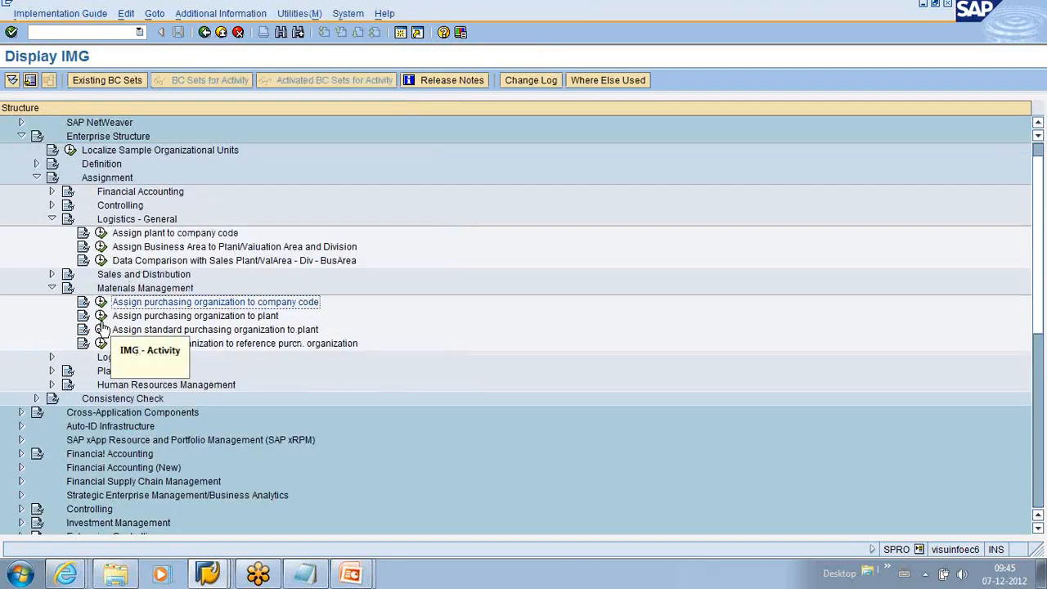
click(101, 315)
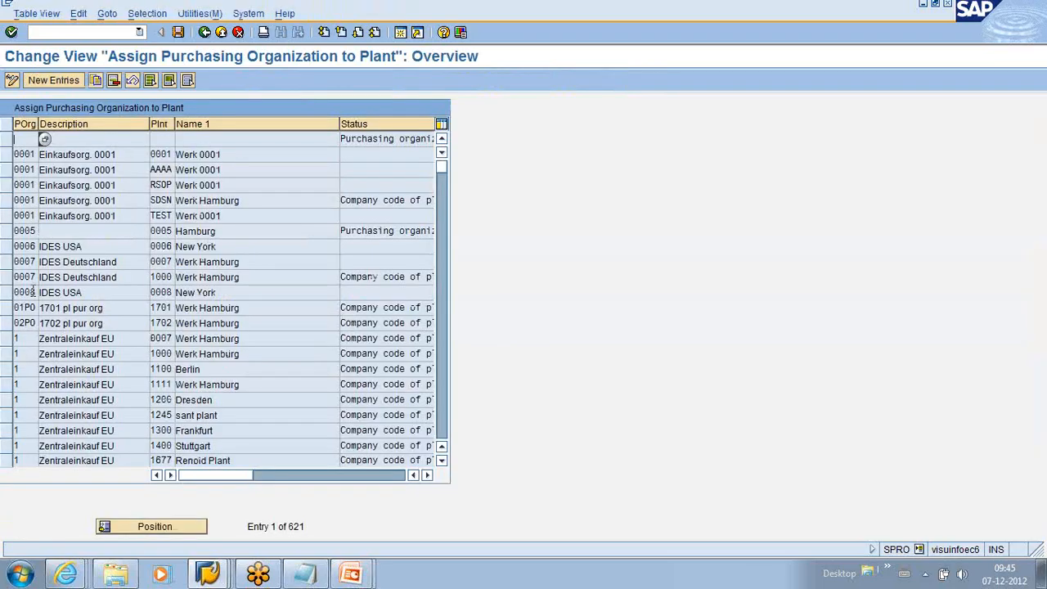
click(307, 575)
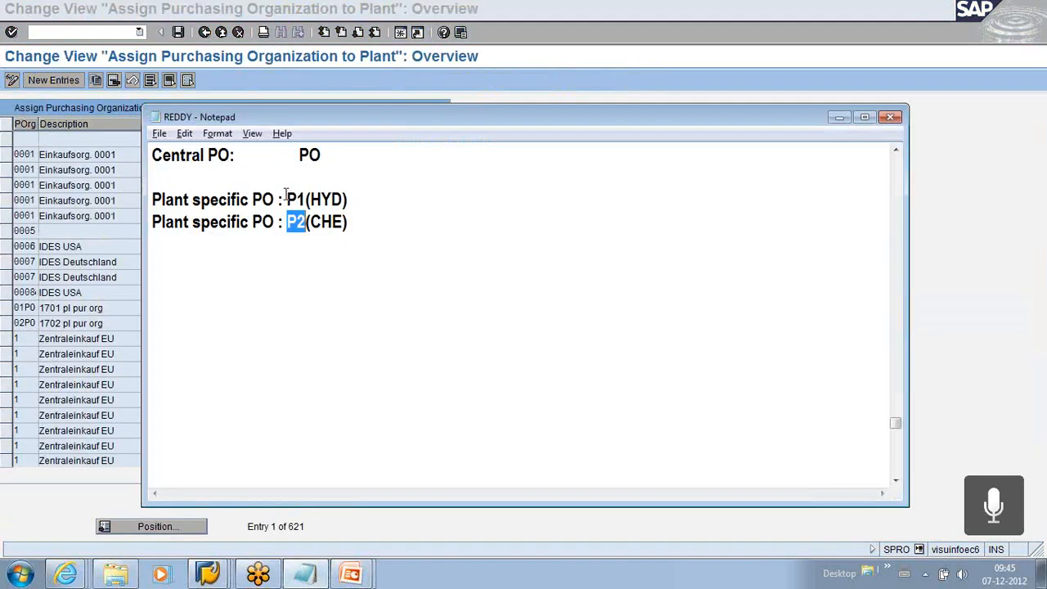
drag(284, 200, 153, 200)
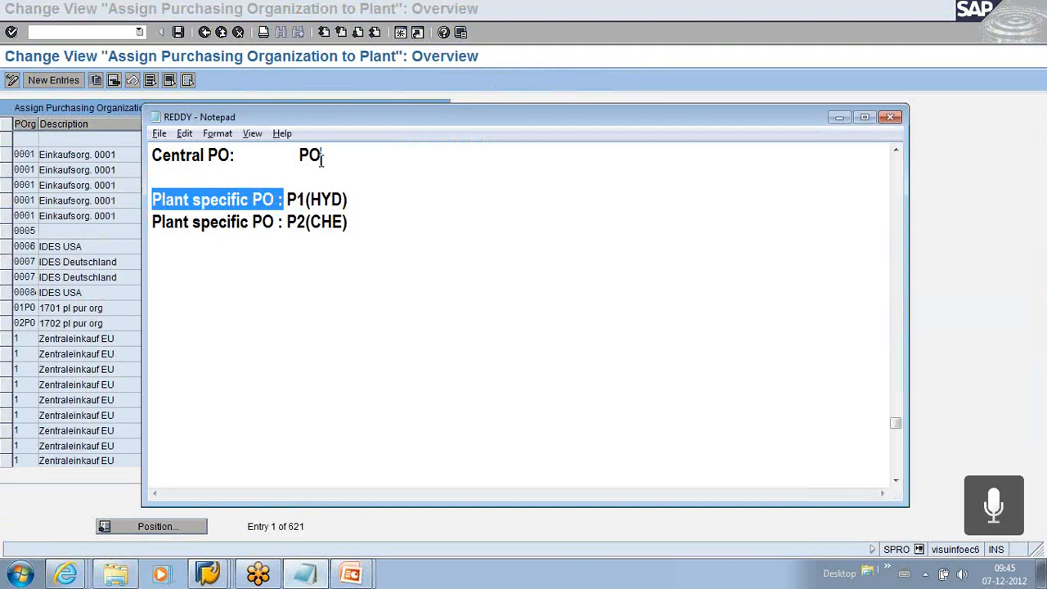
mouse_move(286, 221)
mouse_down()
mouse_move(383, 221)
mouse_move(286, 222)
mouse_up()
drag(323, 157, 238, 160)
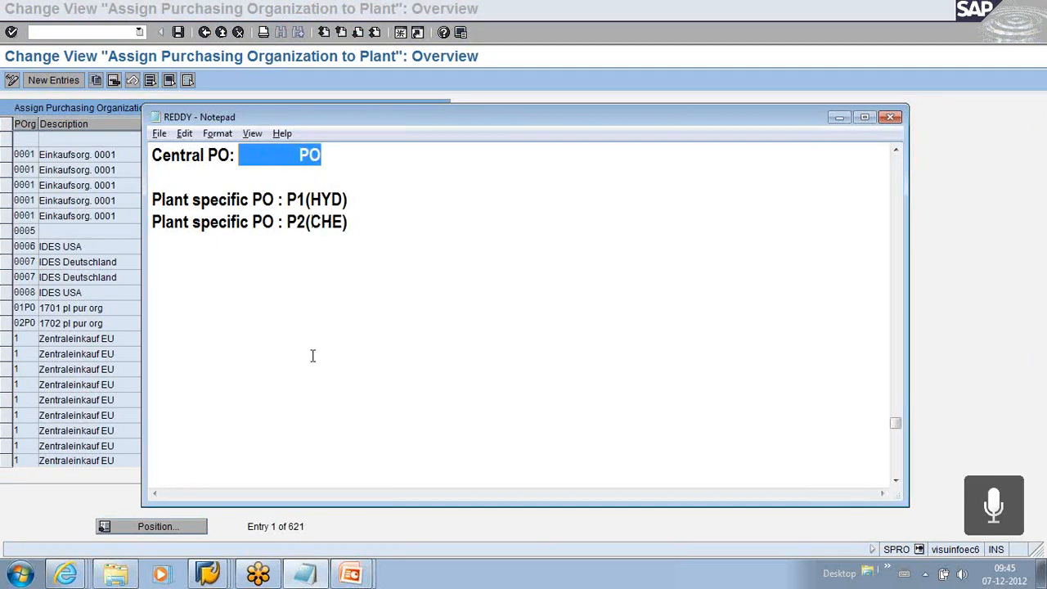
Minimize the notes and look through the purchasing organization to plant assignments in SAP
click(838, 117)
scroll(117, 368, down, 1)
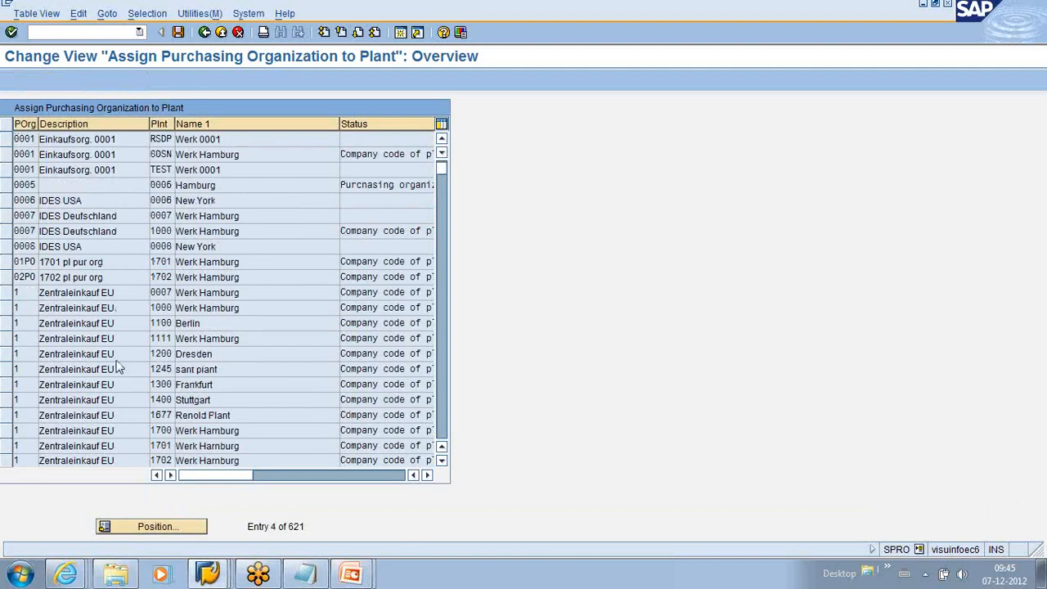
scroll(116, 364, down, 7)
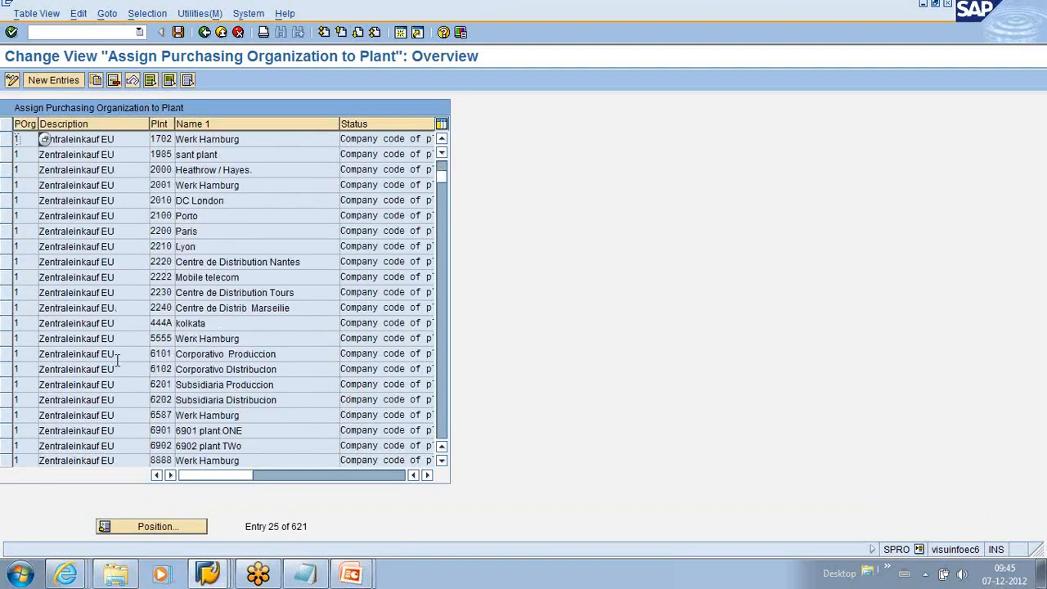
scroll(117, 364, down, 3)
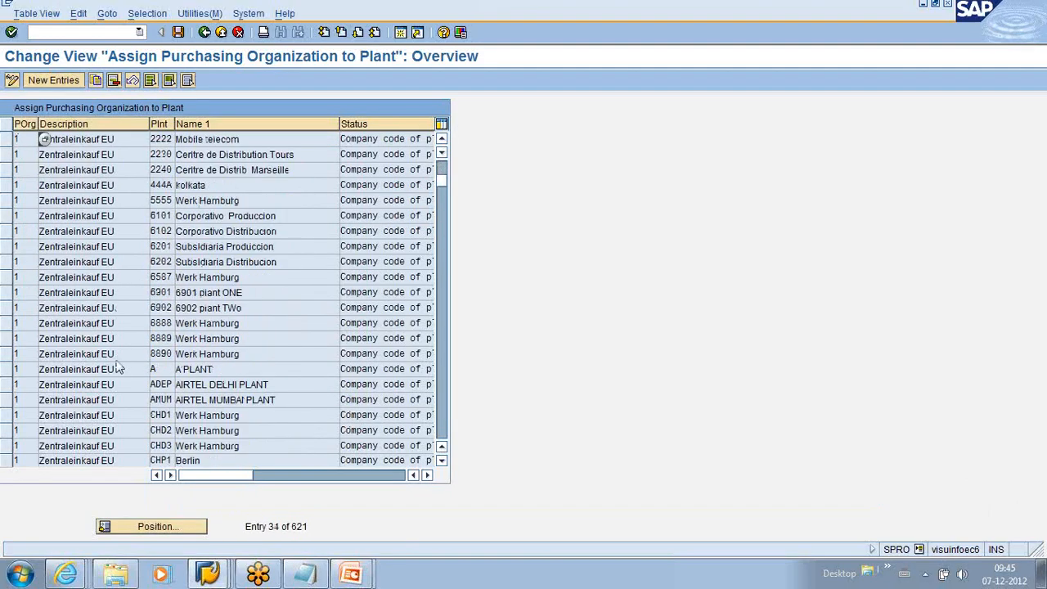
scroll(117, 368, down, 2)
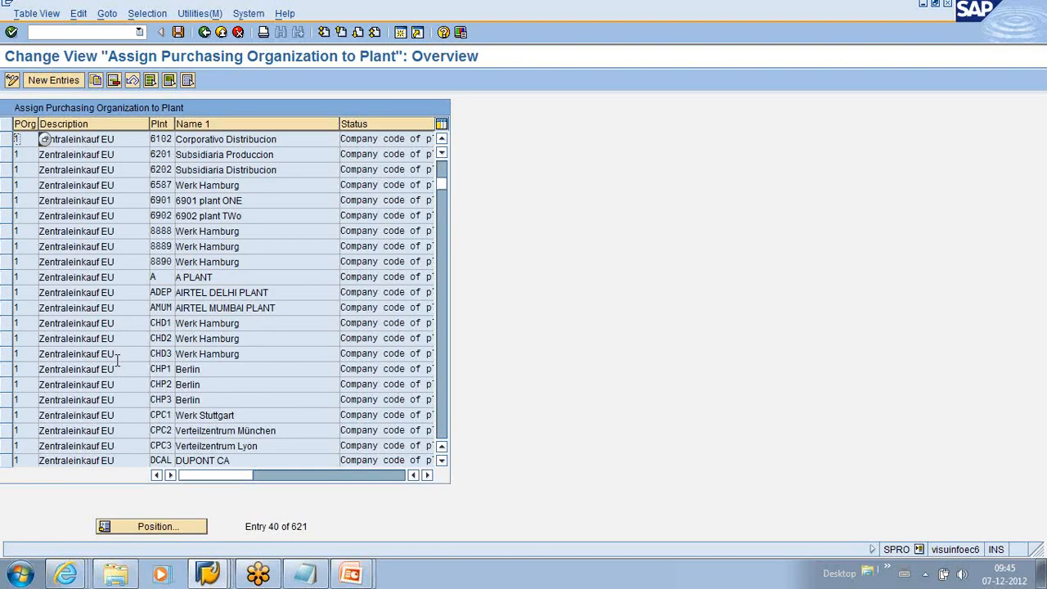
Highlight all the central and plant-specific PO lines in Notepad, and switch to the MD_Matmas.ppt1.ppt presentation in PowerPoint
click(304, 572)
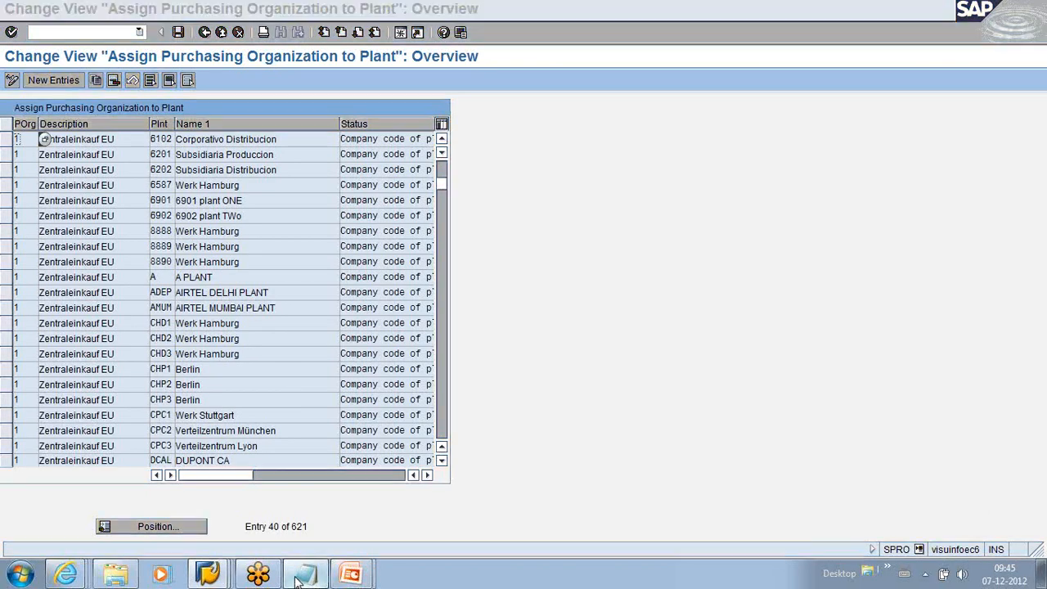
drag(152, 155, 415, 234)
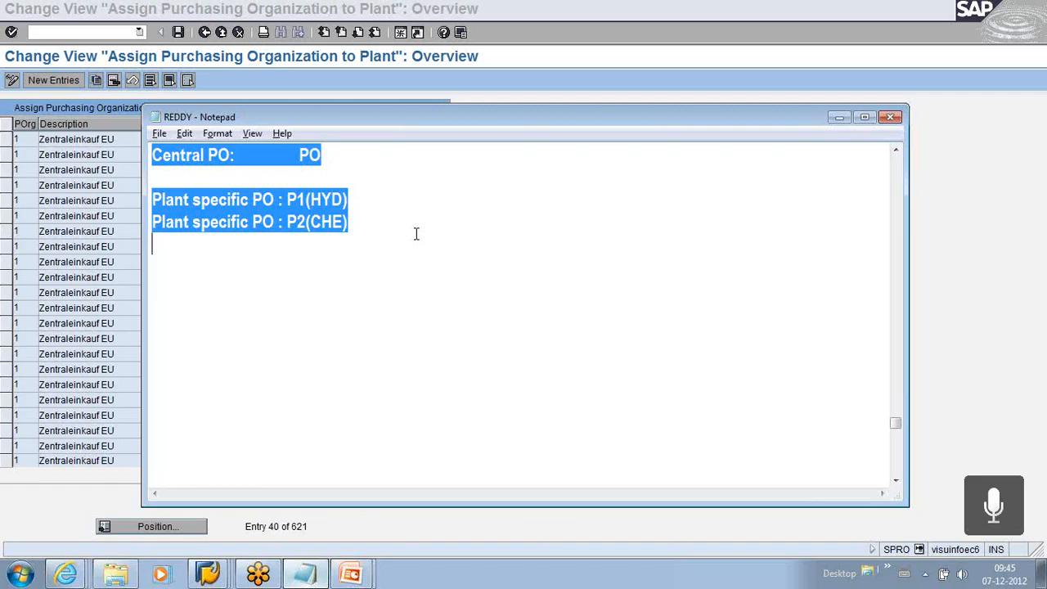
click(351, 574)
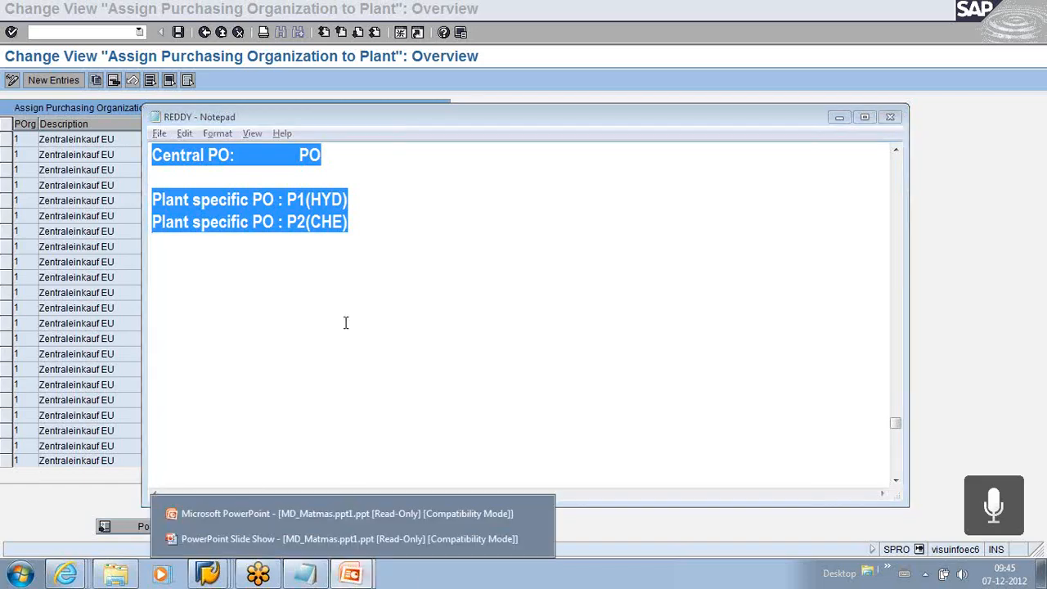
click(296, 515)
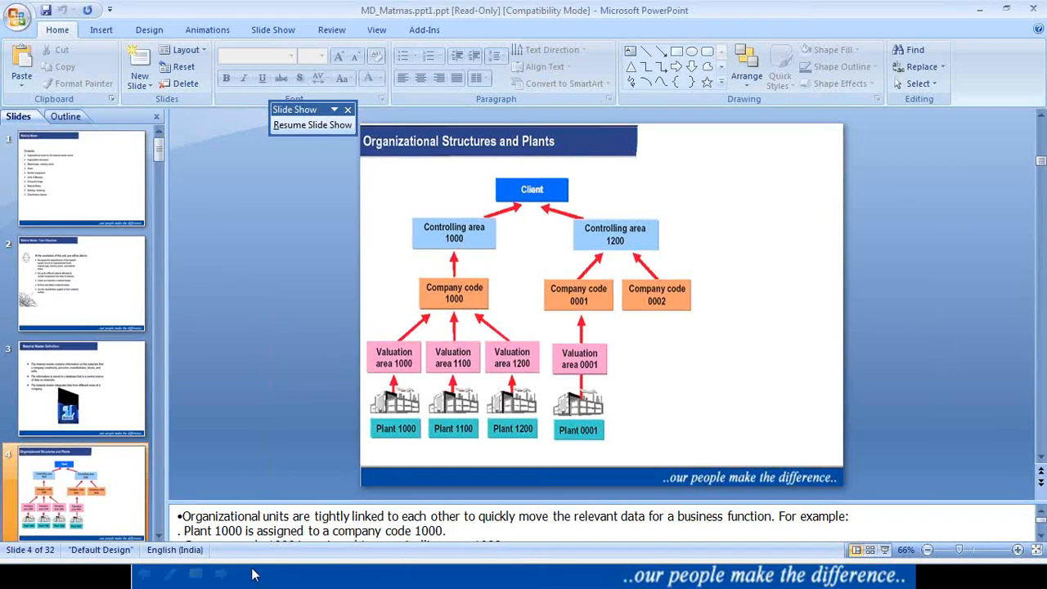
Return to the Notepad notes and highlight the Central PO line and the plant-specific P1(HYD) line in turn
key(alt+Tab)
scroll(311, 466, up, 3)
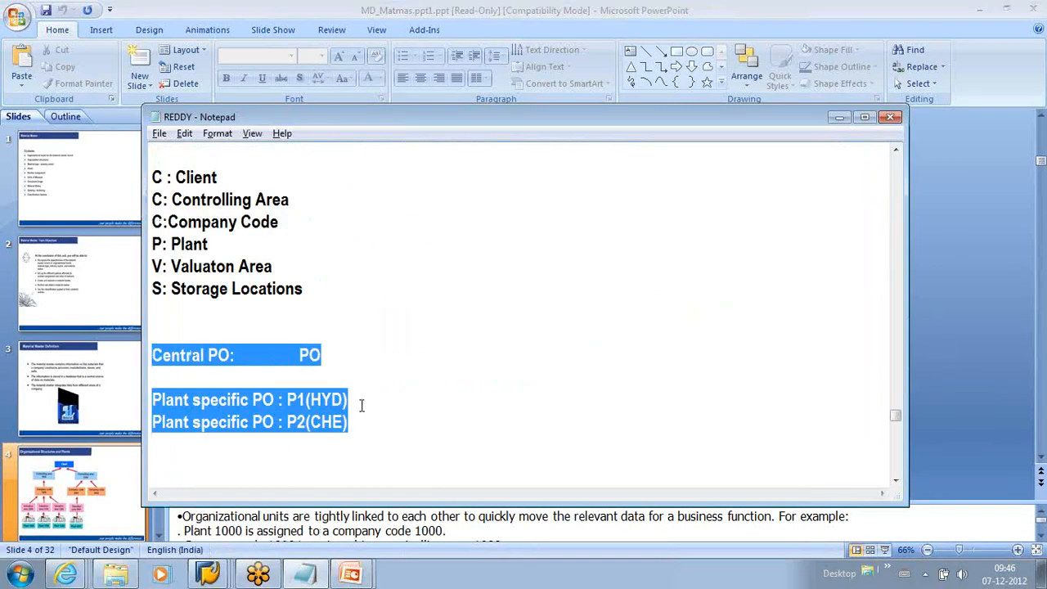
drag(324, 355, 150, 355)
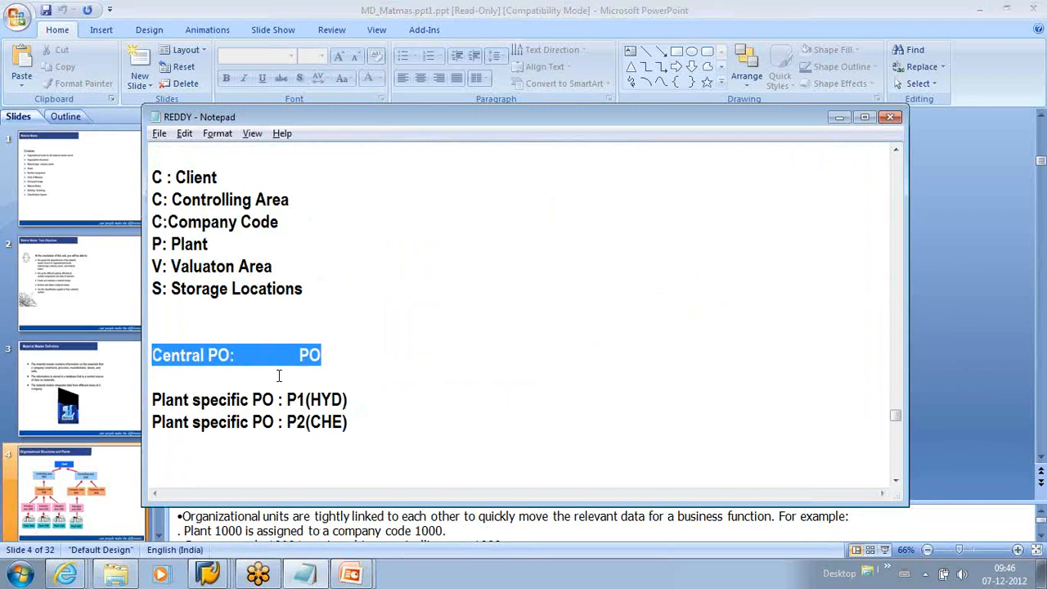
drag(350, 399, 160, 396)
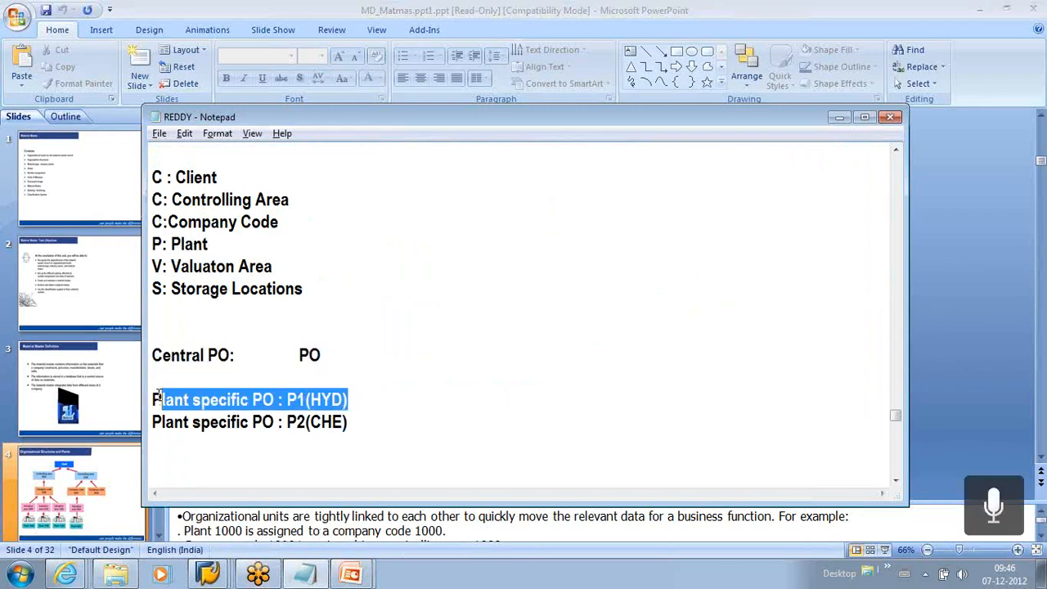
drag(335, 357, 120, 356)
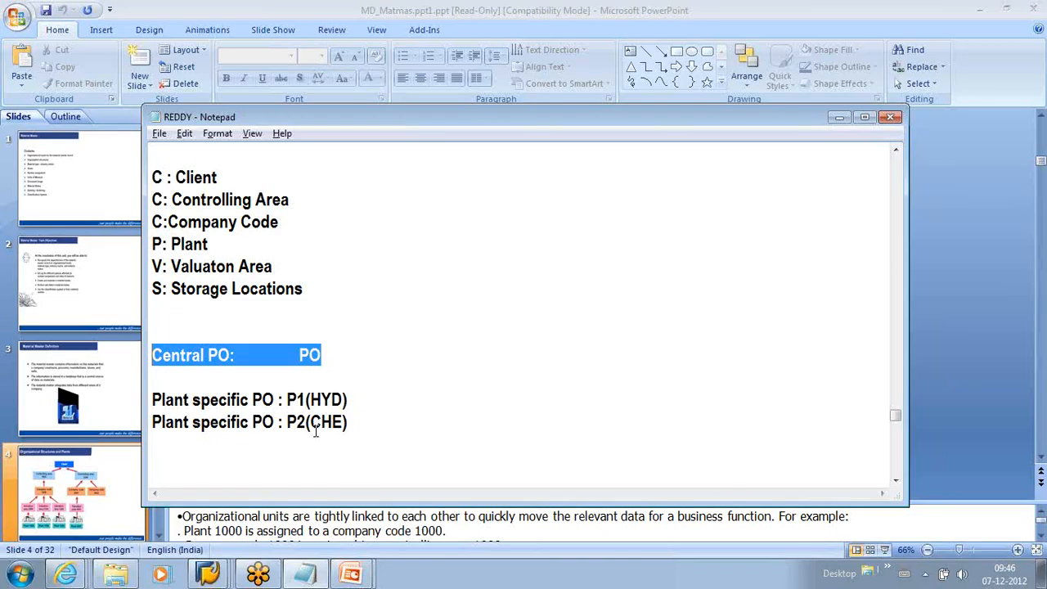
Switch back to SAP and leave the plant assignment overview for the implementation guide
key(alt+Tab)
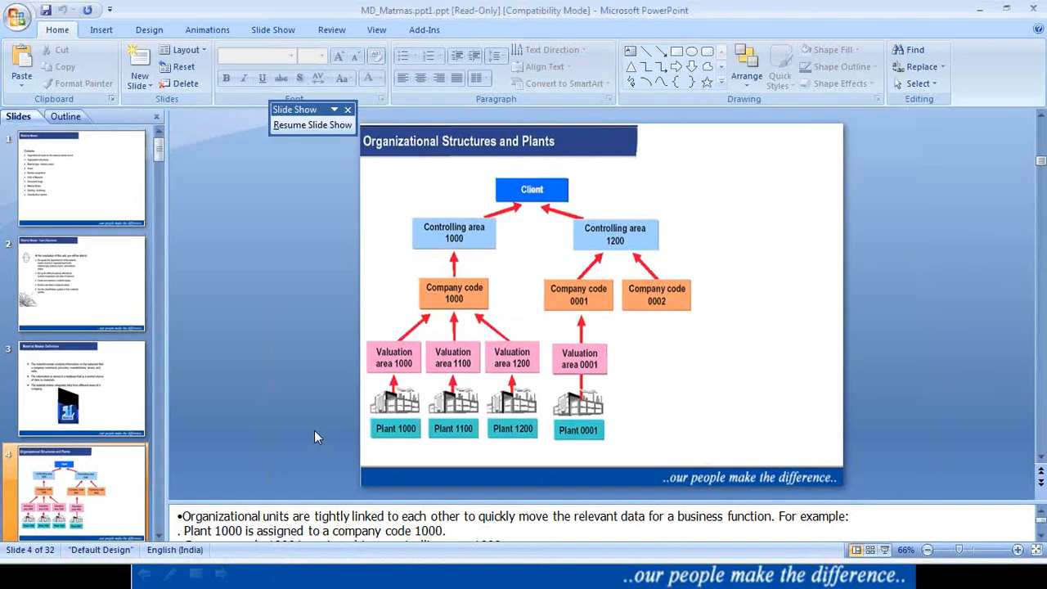
key(alt+Tab)
key(alt+Tab)
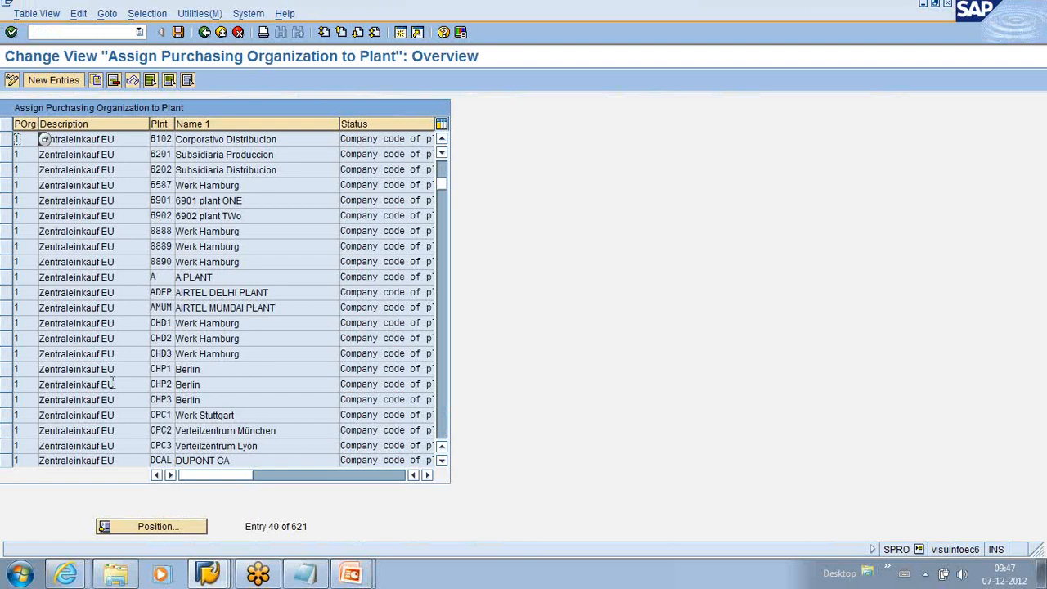
click(205, 32)
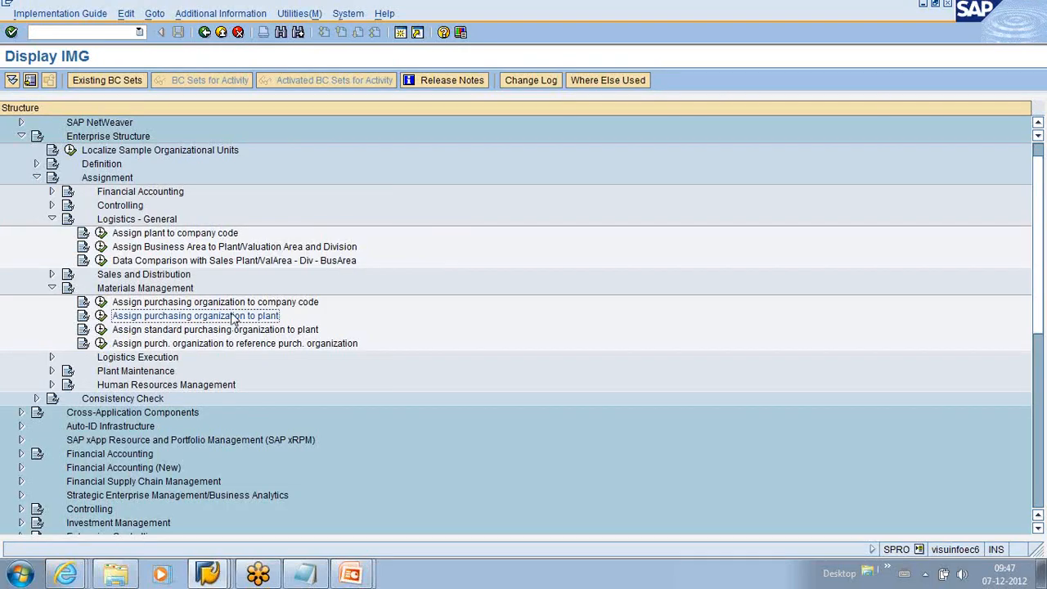
Return to the Notepad notes and add the line "HYDERABAD PLANT : P0 $ P1" below the plant-specific PO lines
click(308, 576)
click(350, 400)
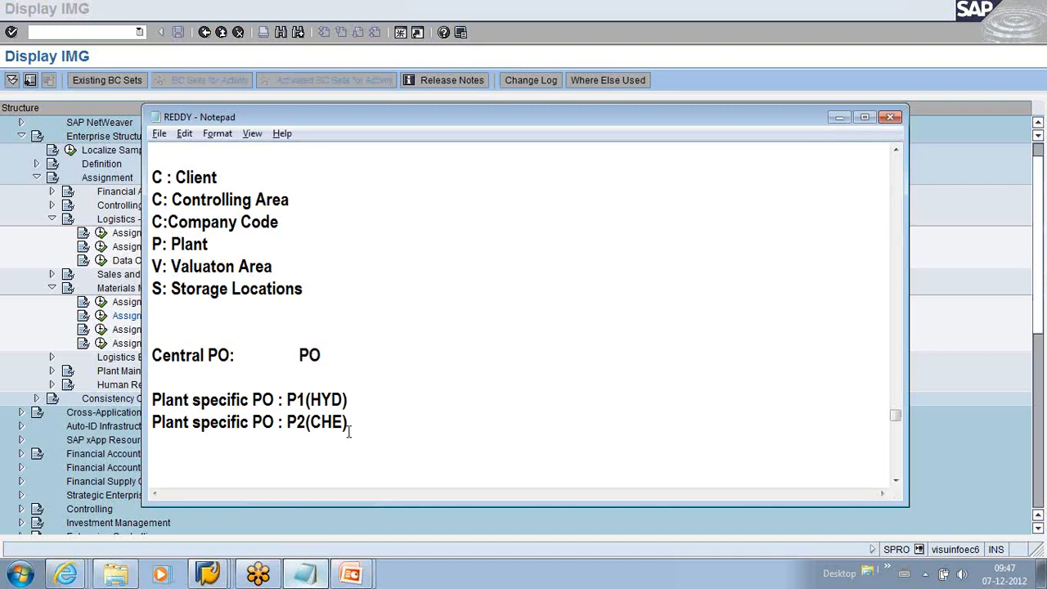
click(350, 423)
key(Return)
key(Return)
text(HYDER)
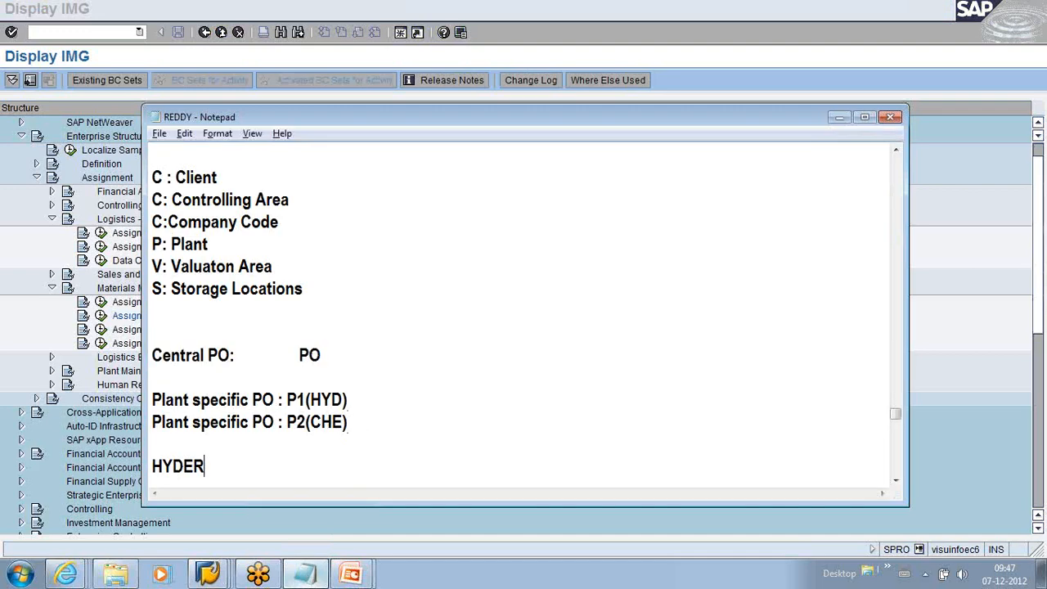
text(AB)
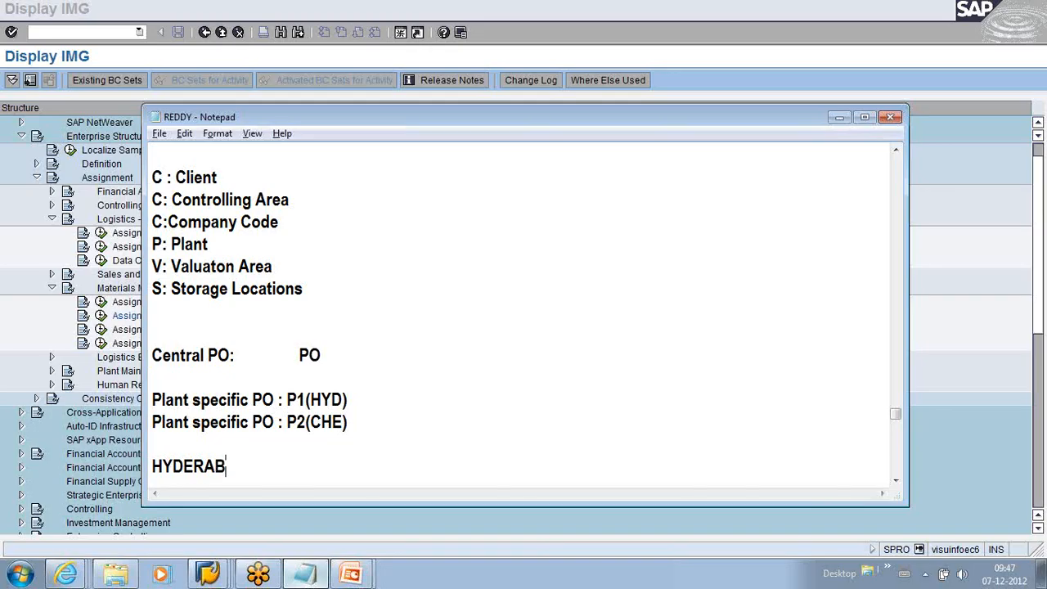
text(AD PLAN)
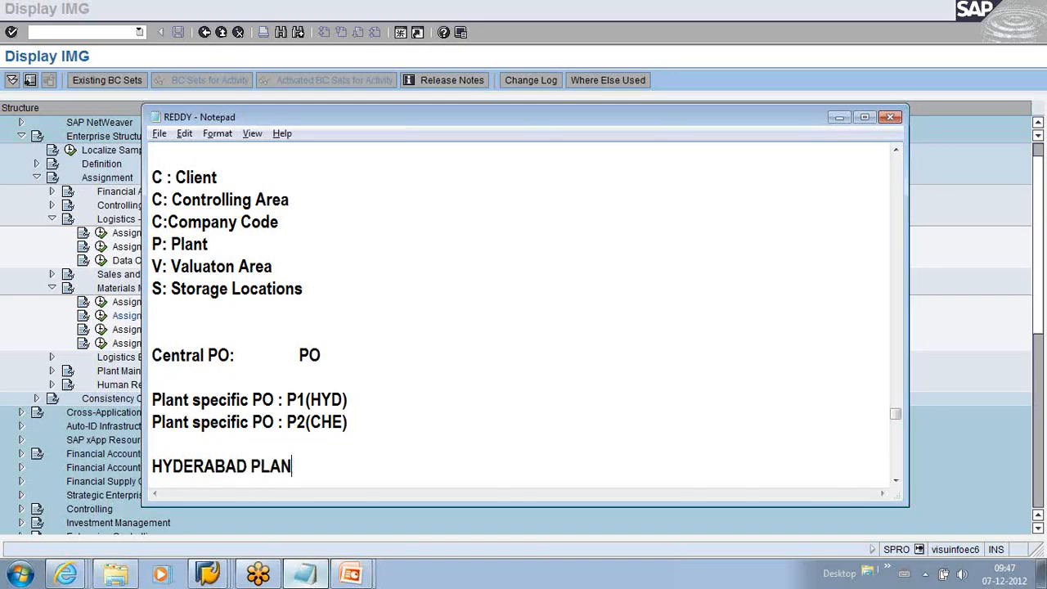
text(T : P0 $)
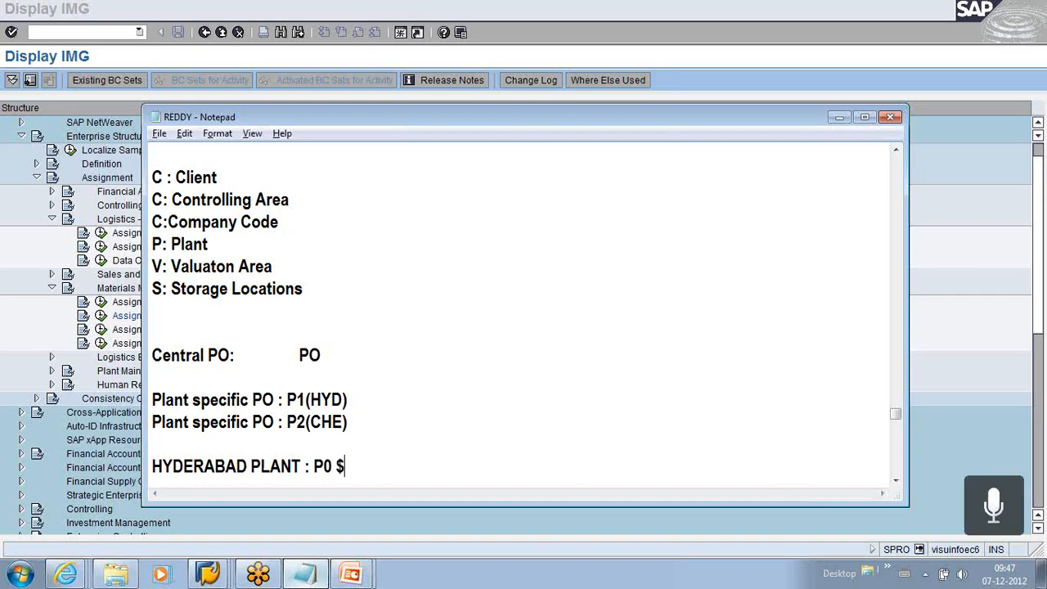
text( P1)
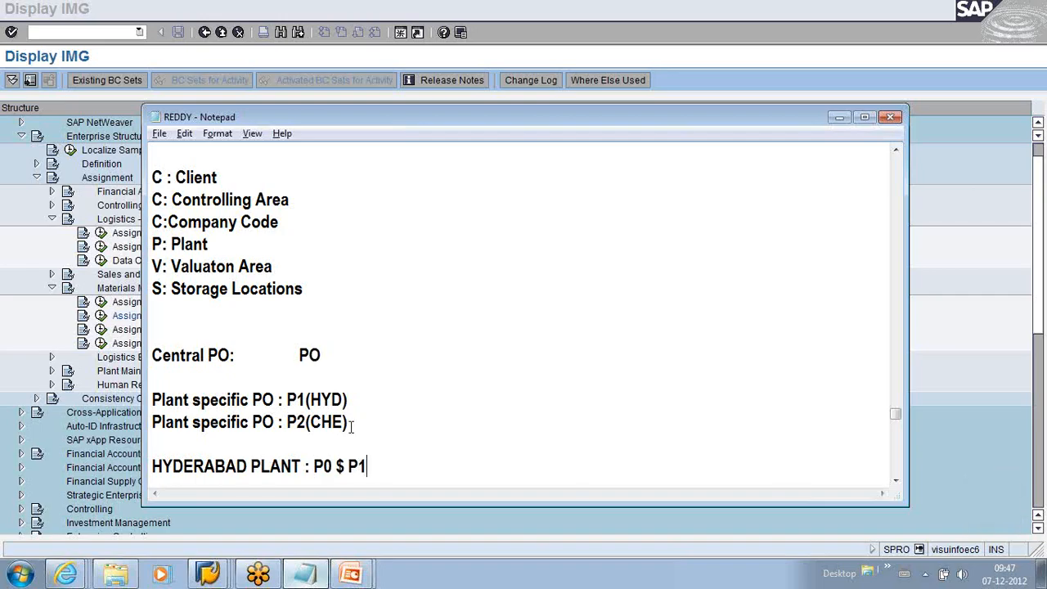
Replace the $ with & in the HYDERABAD PLANT line, keeping an empty new line below it
key(Return)
click(343, 444)
key(BackSpace)
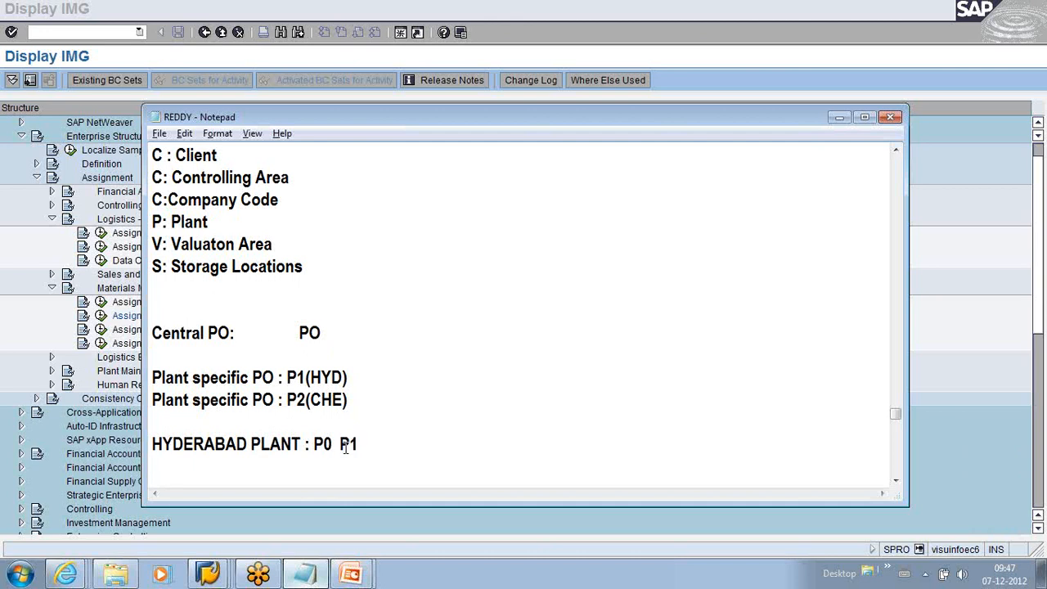
text(&)
key(Down)
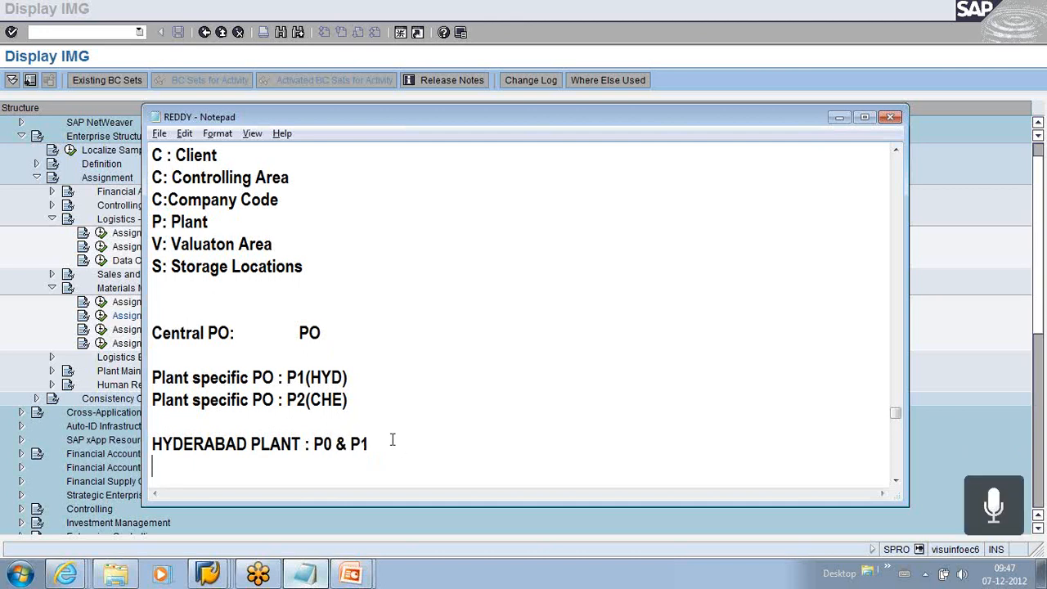
Add the line "CHENNAI PLANT : P0 & P2" below the HYDERABAD PLANT line
text(CHENNAI )
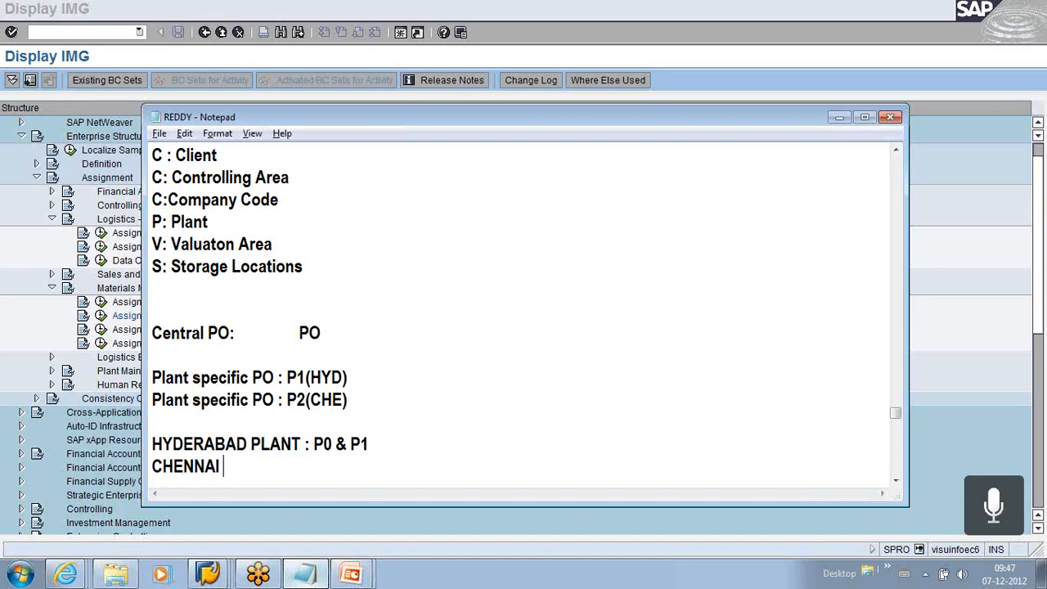
text(PLAM)
key(BackSpace)
text(N)
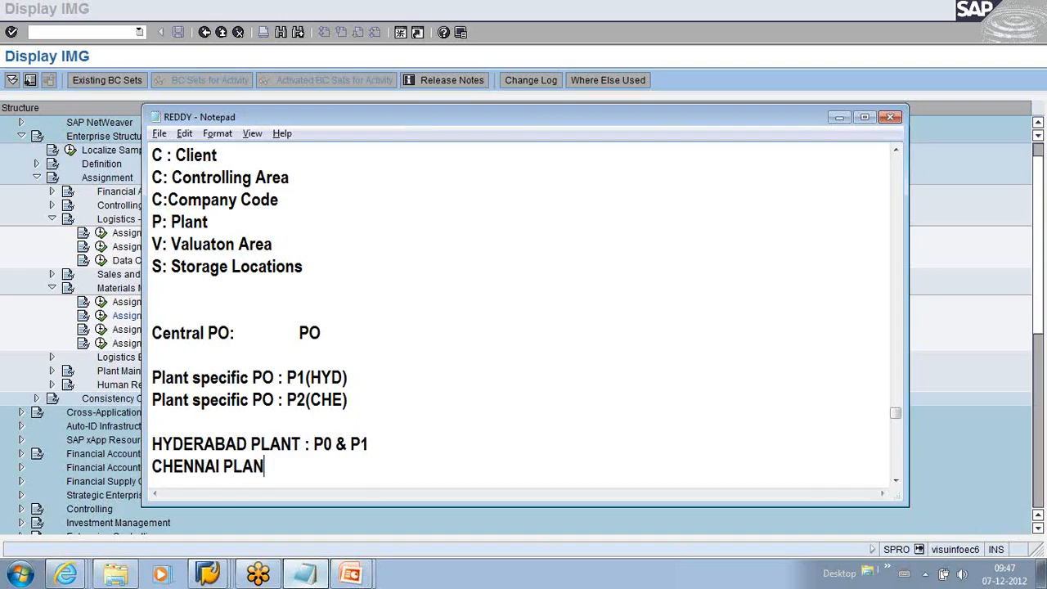
text(T : )
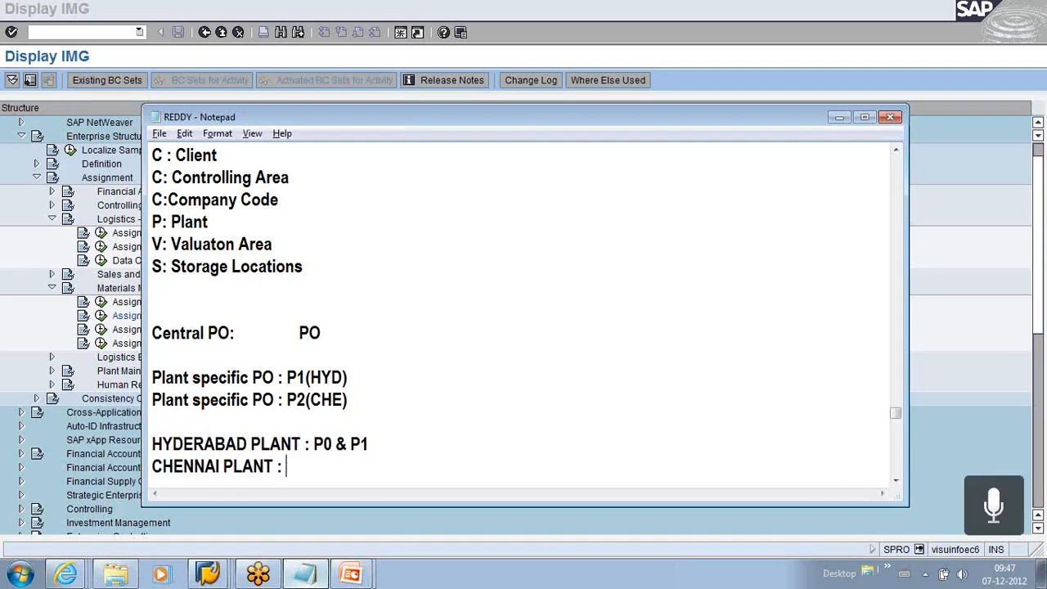
text(P0 &)
key(BackSpace)
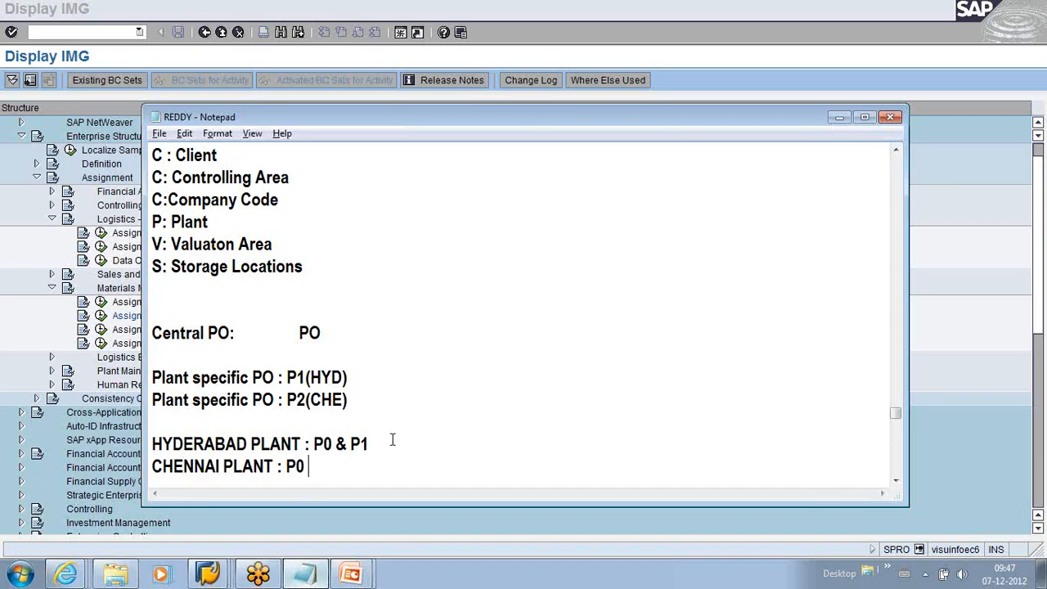
text(& P2)
Highlight the purchasing organizations of the Chennai and Hyderabad plants, and point out the Central PO entry in the notes
drag(286, 468, 367, 469)
drag(313, 443, 407, 442)
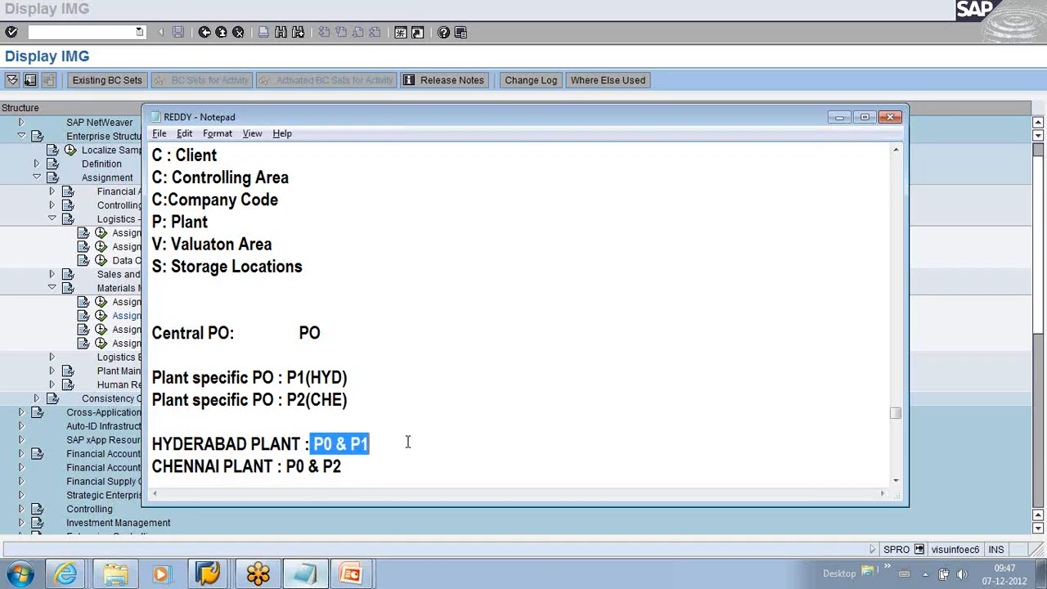
click(328, 331)
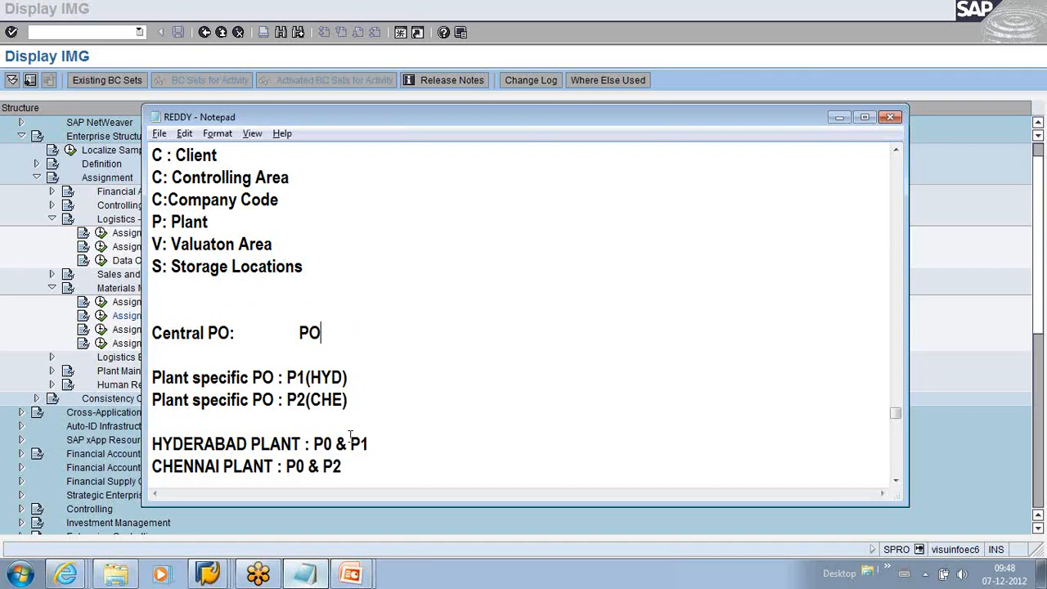
drag(154, 444, 393, 443)
drag(287, 399, 370, 445)
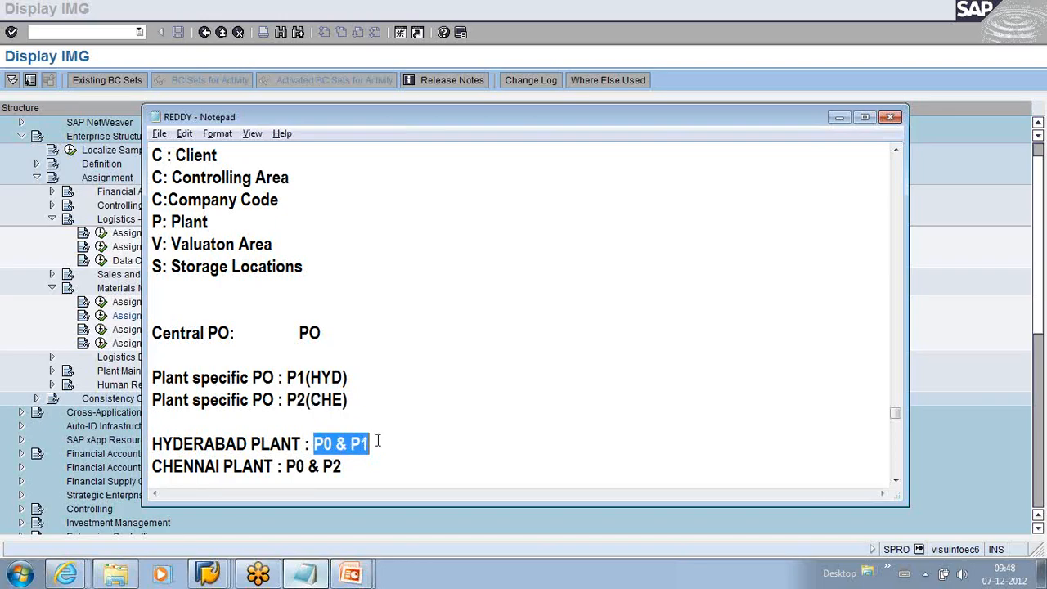
Open the standard purchasing organization to plant assignment in SAP, and highlight the CHENNAI PLANT line in the Notepad notes
click(840, 119)
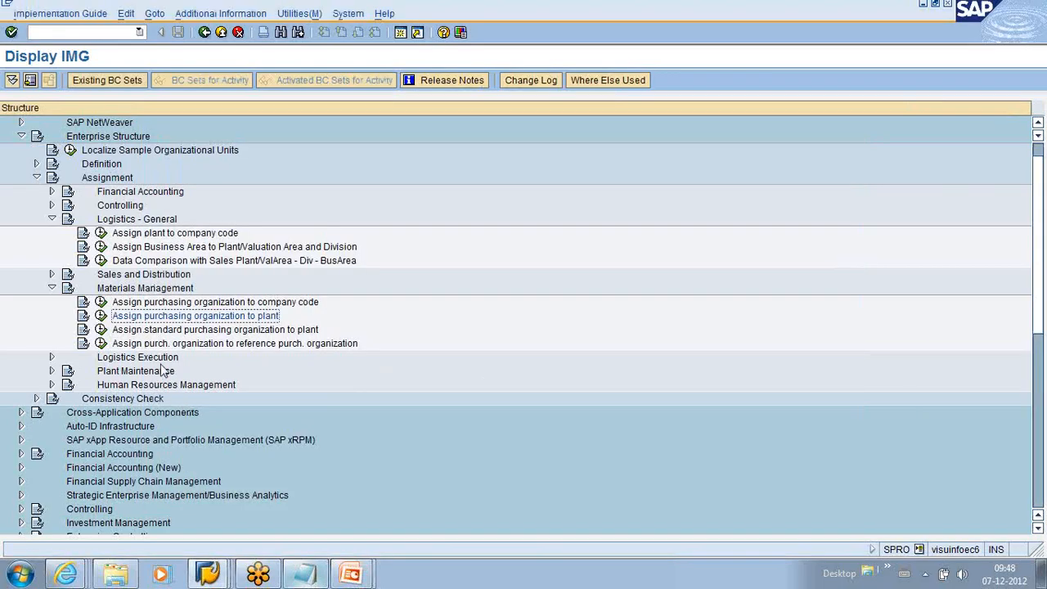
click(101, 330)
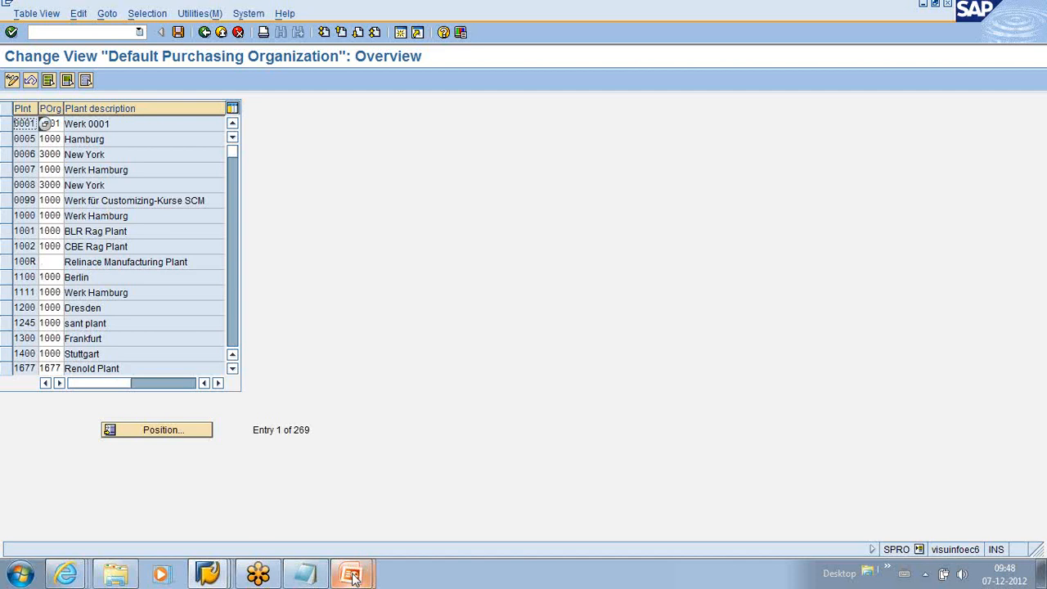
click(304, 573)
click(374, 472)
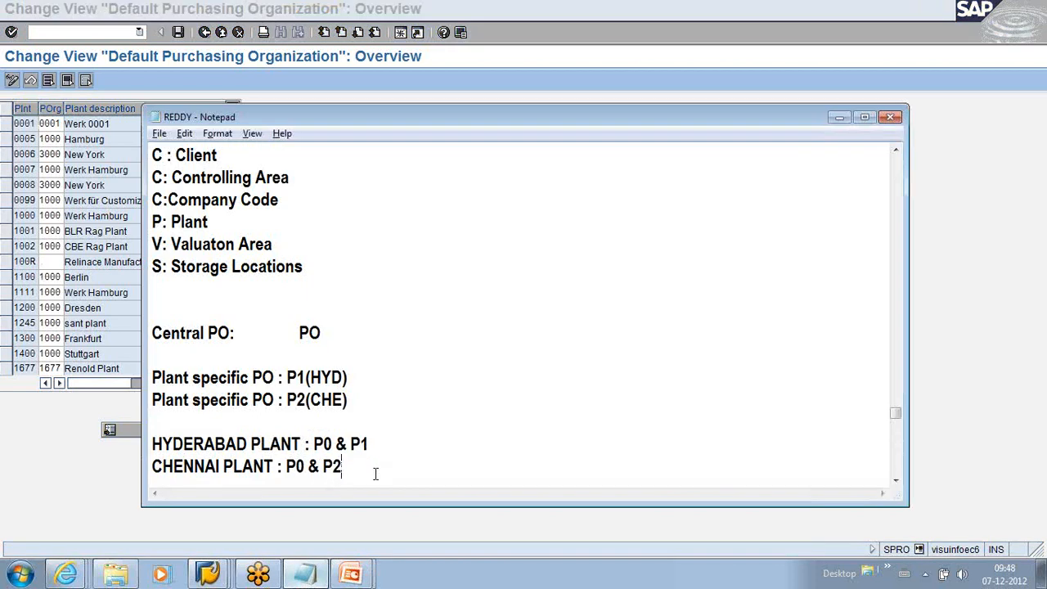
drag(374, 473, 167, 480)
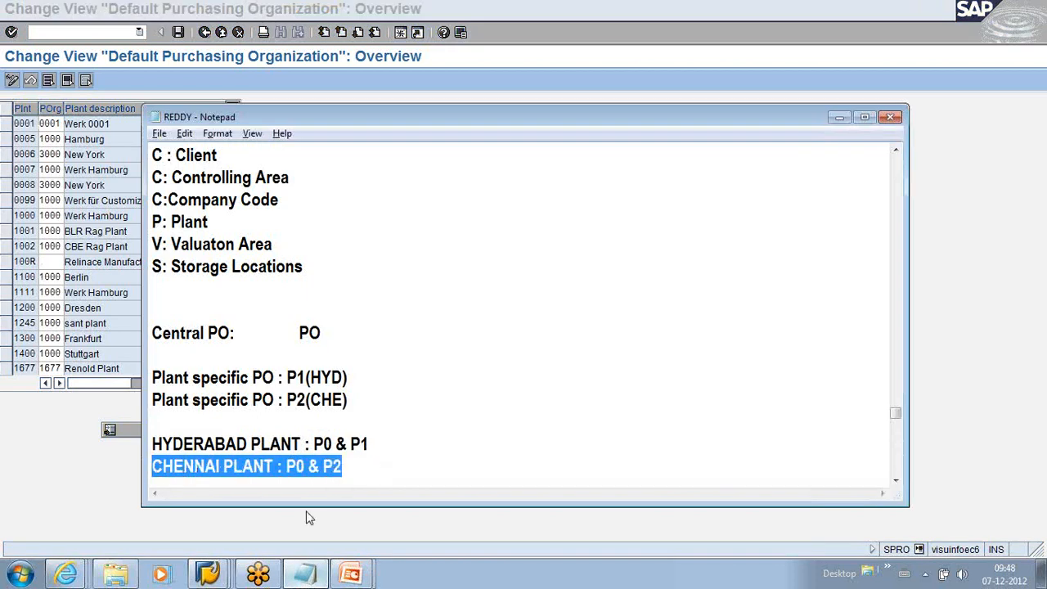
scroll(570, 295, up, 3)
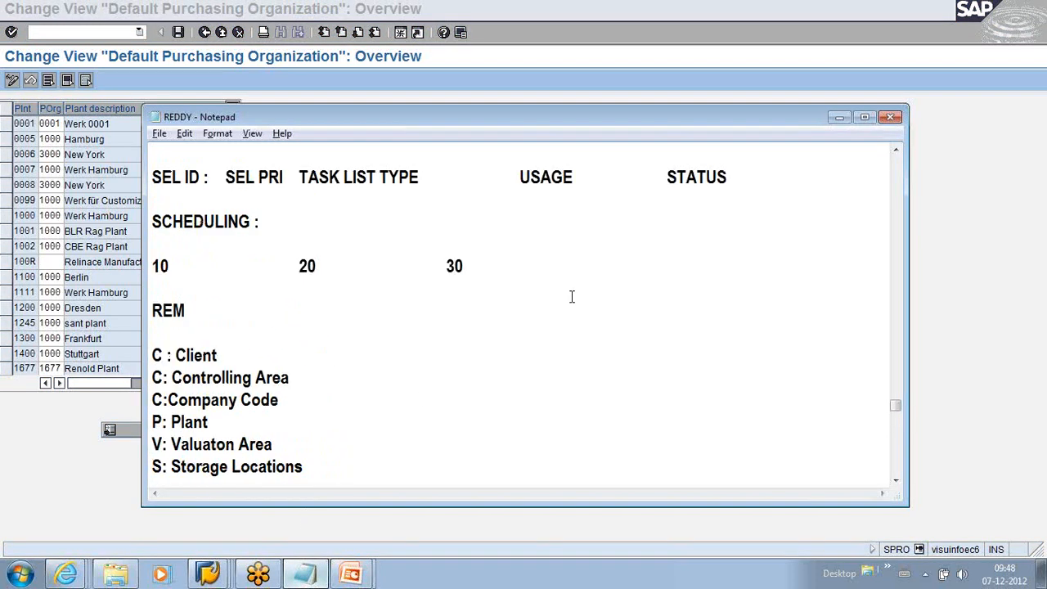
Leave SAP's default purchasing organization overview, and bring up the MD_Matmas.ppt1.ppt presentation in PowerPoint and close it
click(838, 117)
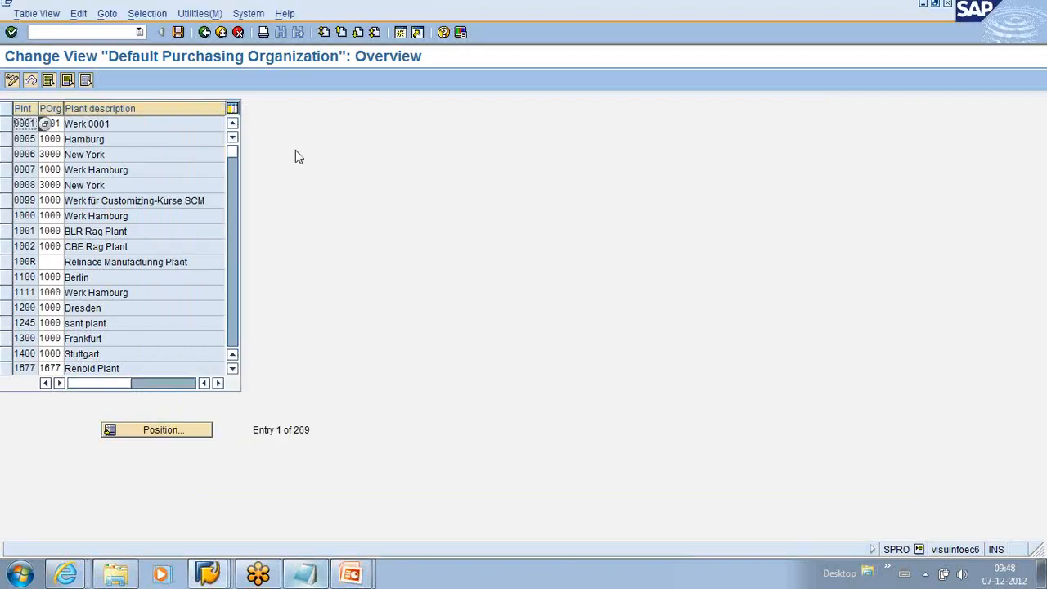
click(205, 32)
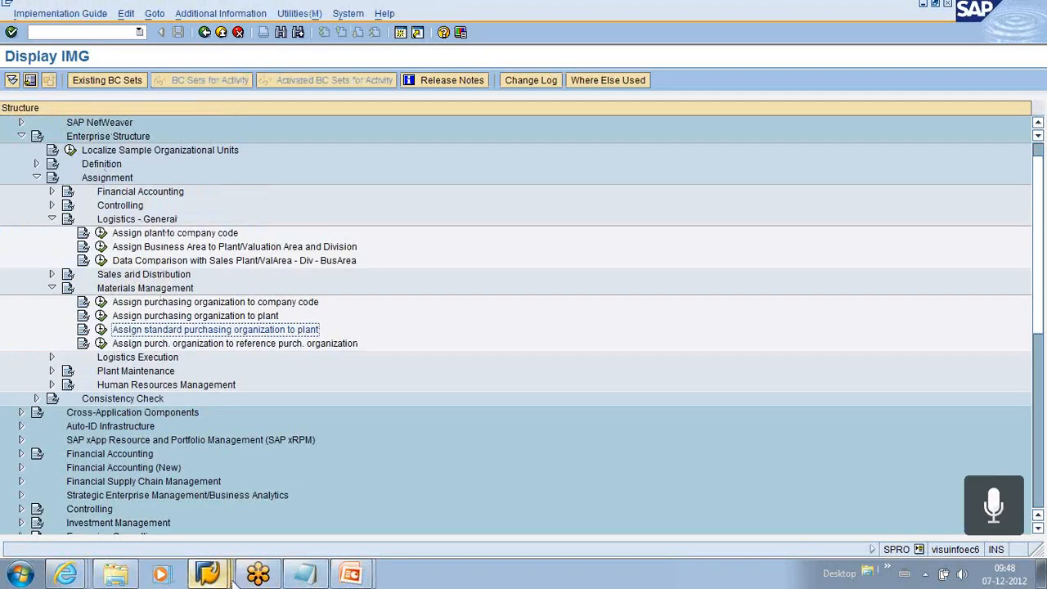
click(345, 575)
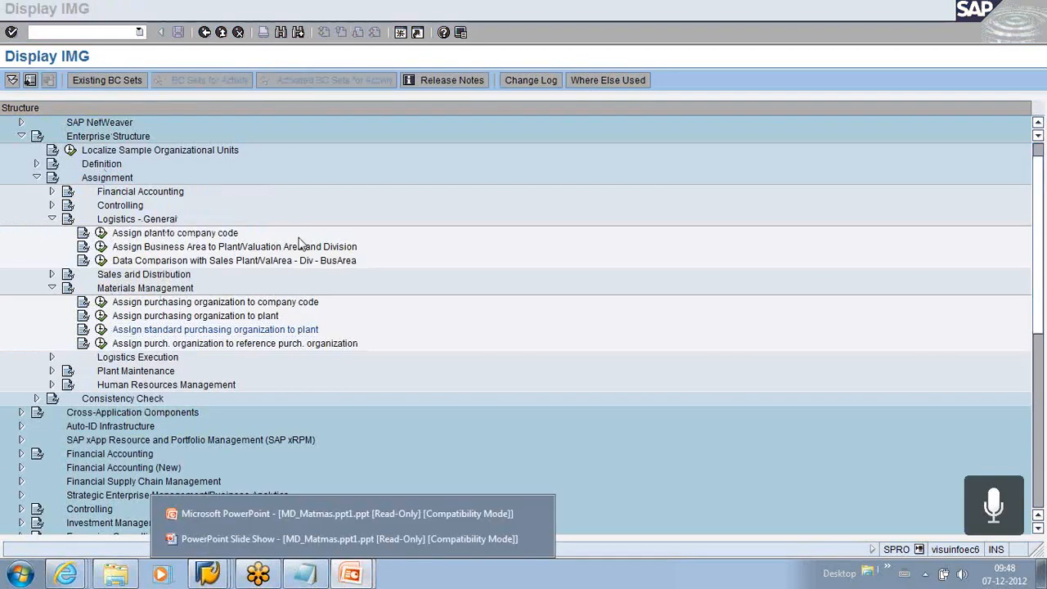
click(285, 515)
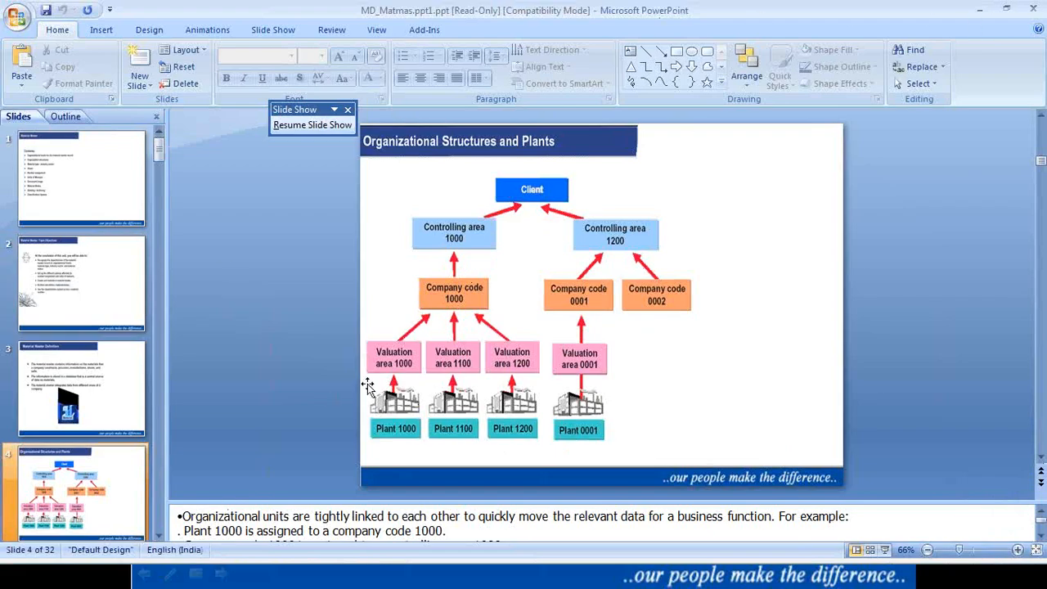
click(1038, 8)
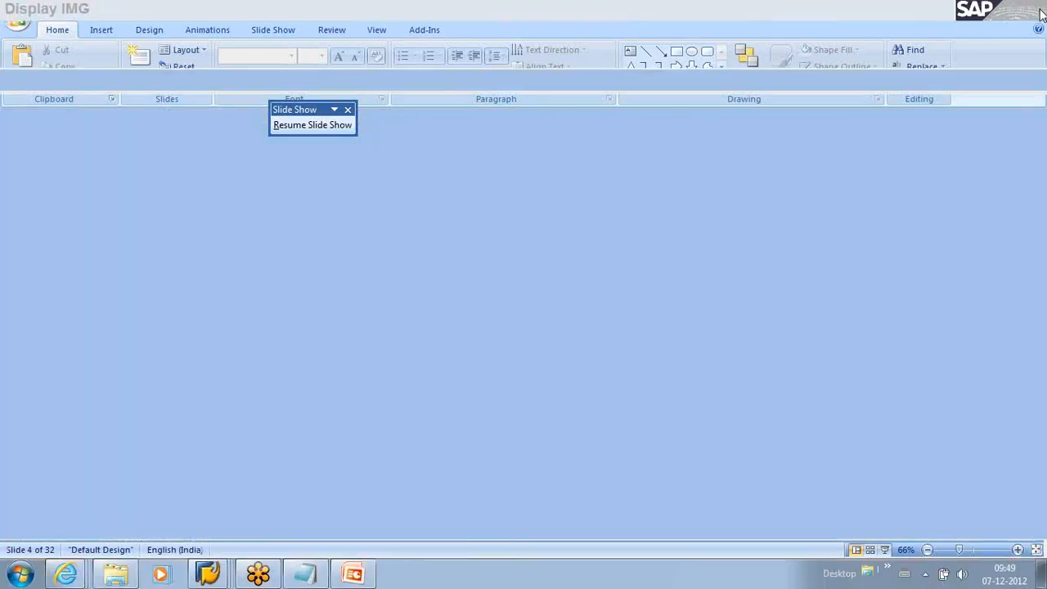
Look at the SAP sessions for material REMFIN3 and the plant 1000 storage locations, and leave the latter for the implementation guide
click(208, 574)
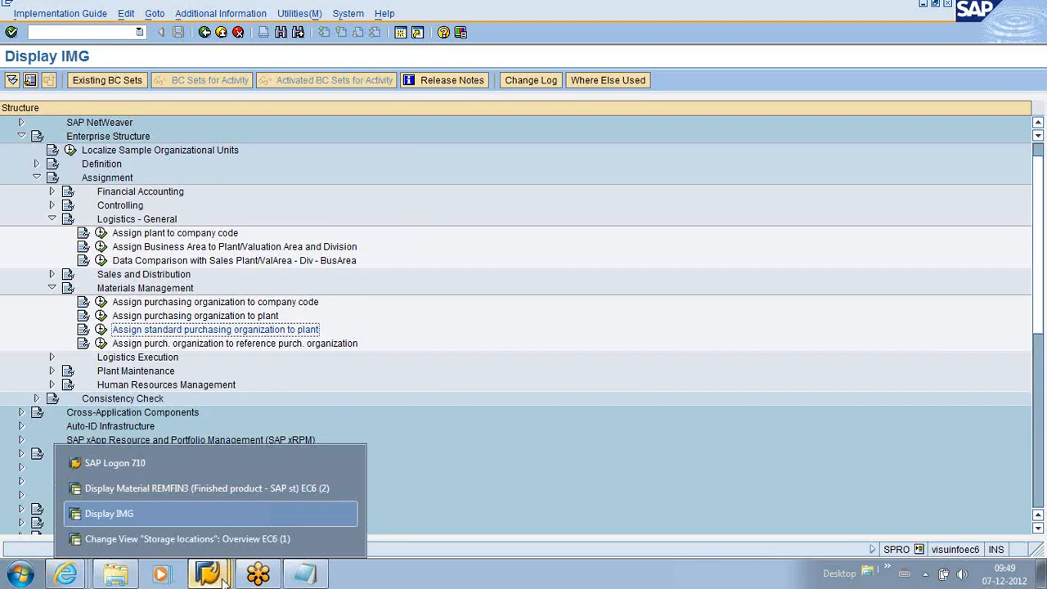
click(129, 493)
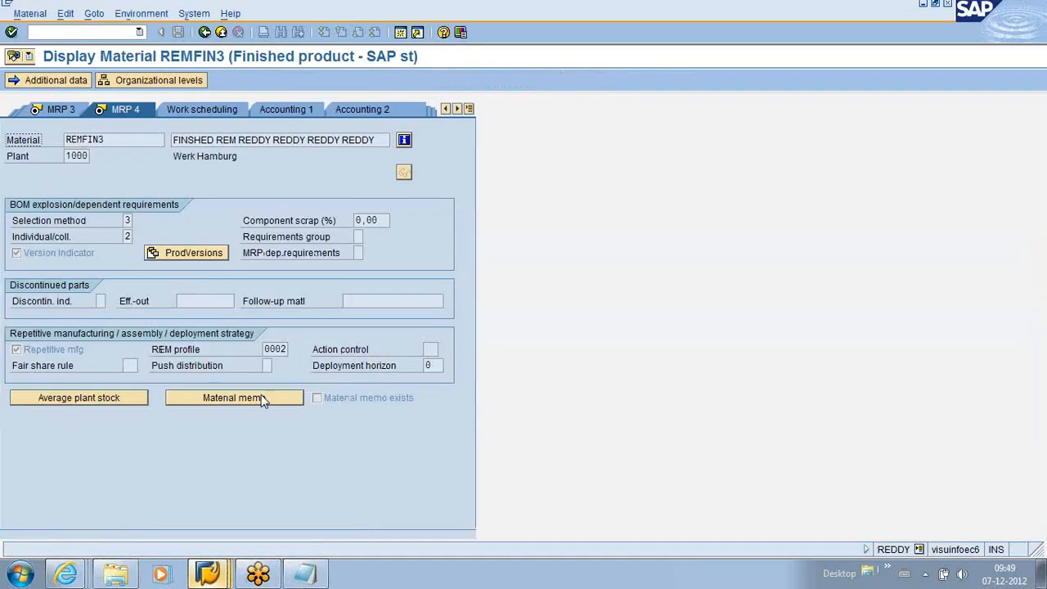
click(208, 574)
click(157, 539)
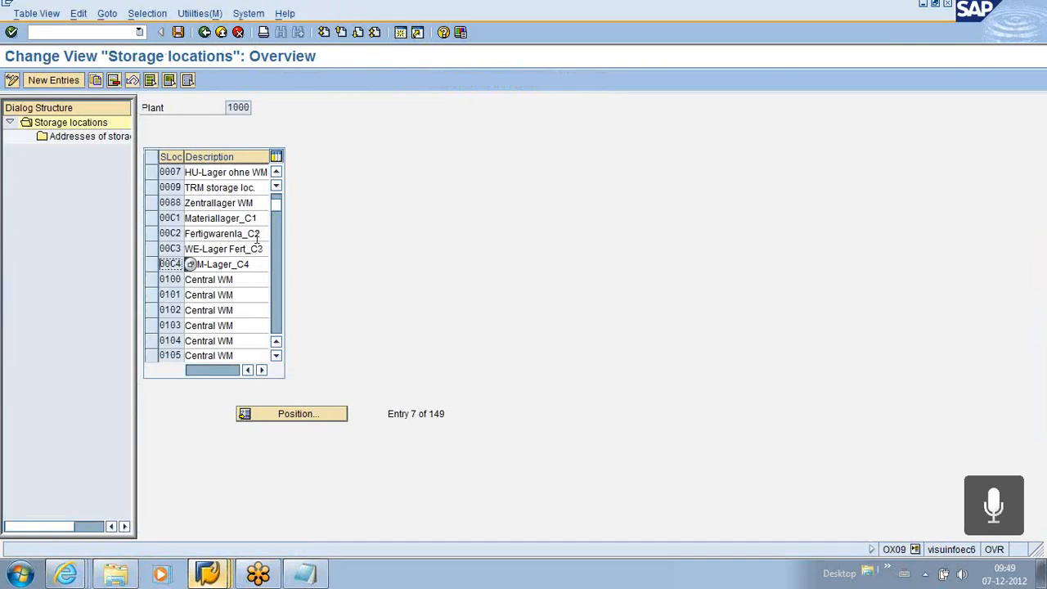
click(205, 33)
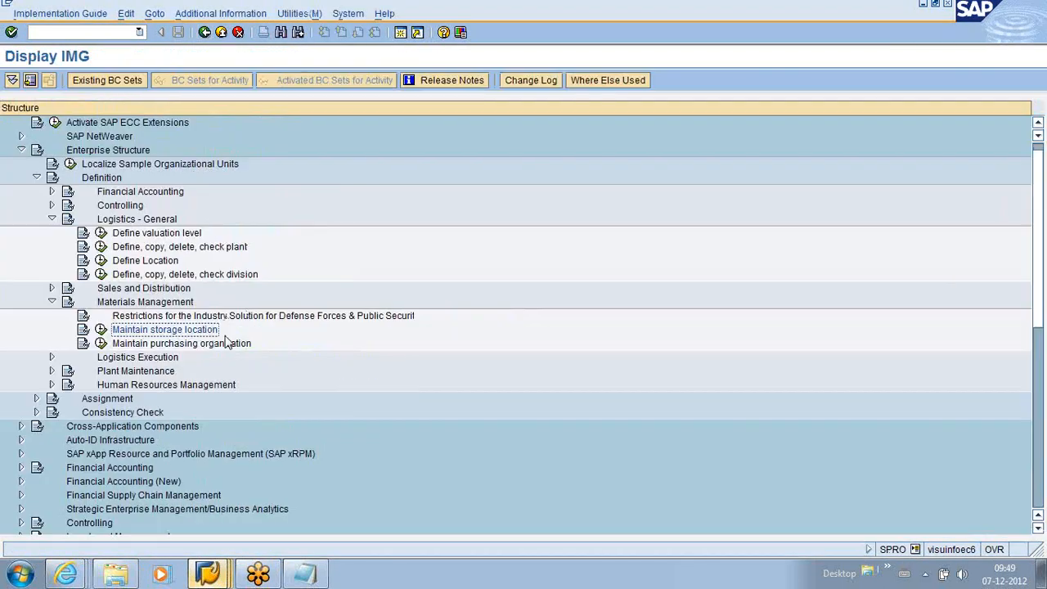
Open storage location maintenance for plant 1000 and start new entries
click(102, 331)
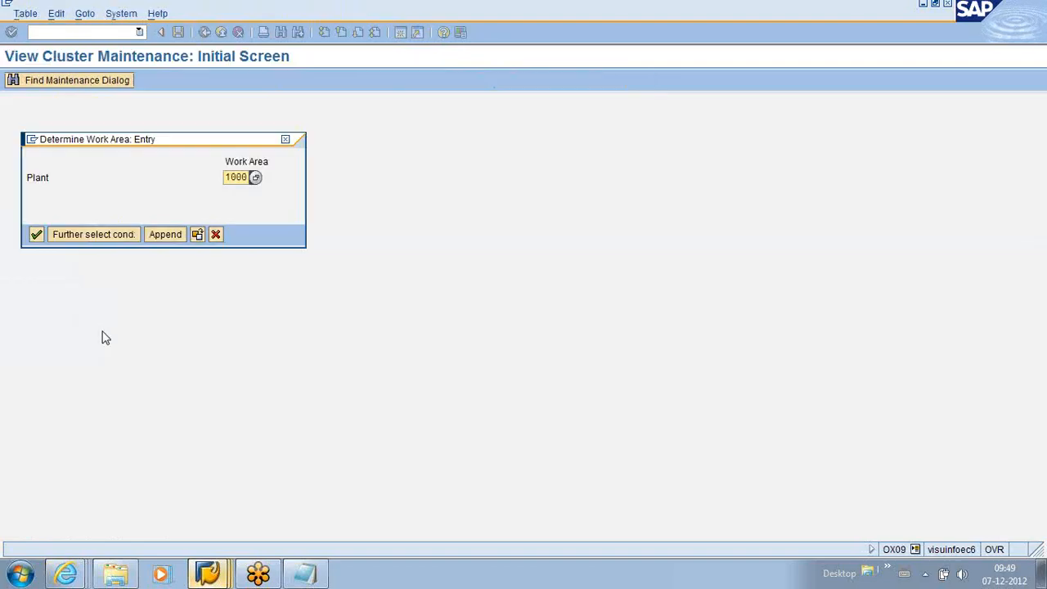
click(36, 235)
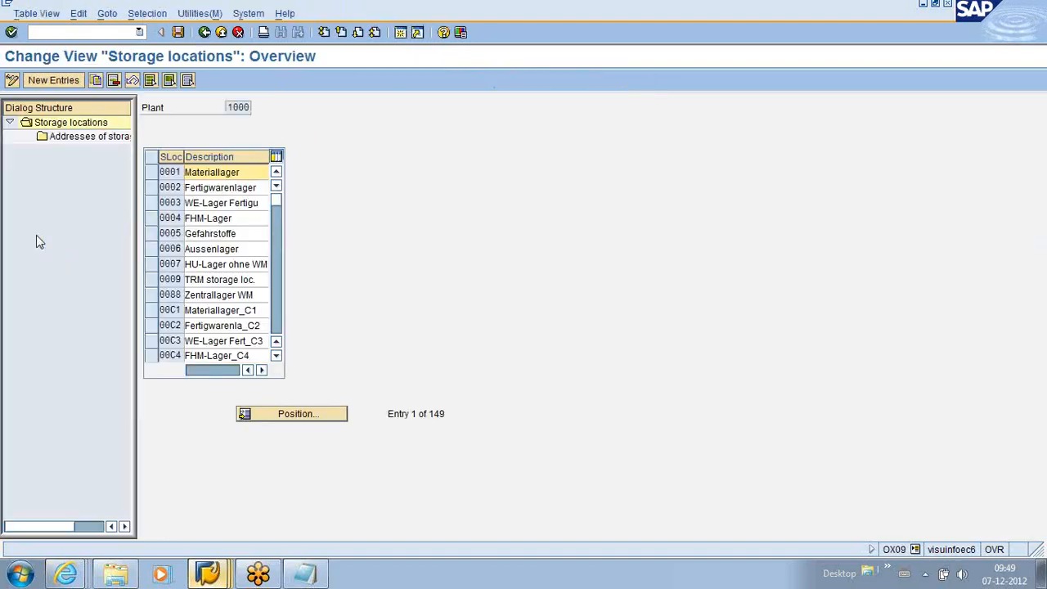
click(46, 83)
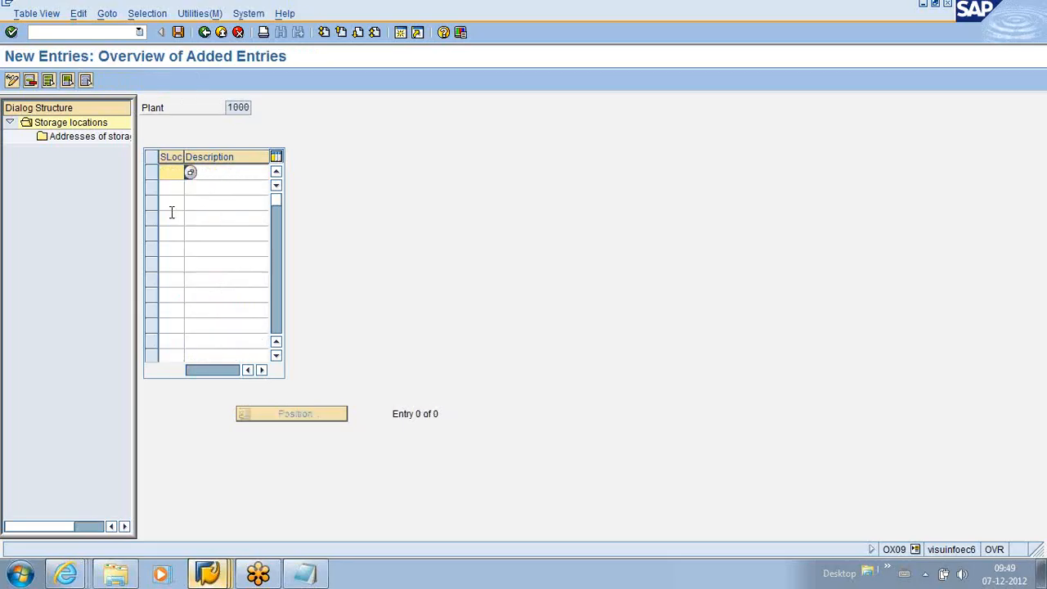
Point out the empty storage location and description fields in the first four rows of the new entries table
click(218, 174)
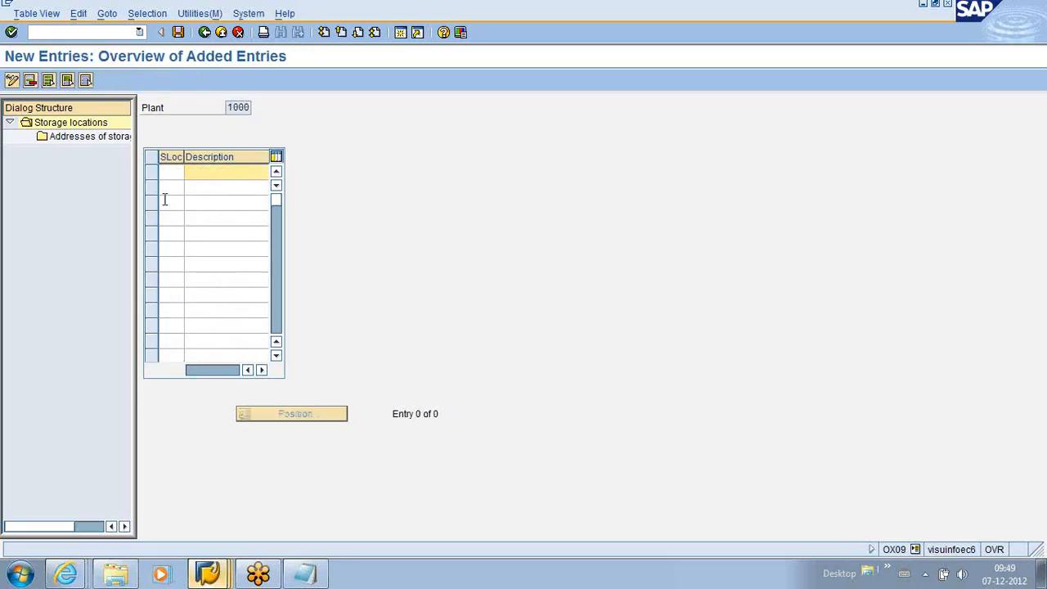
click(172, 193)
click(199, 189)
click(232, 204)
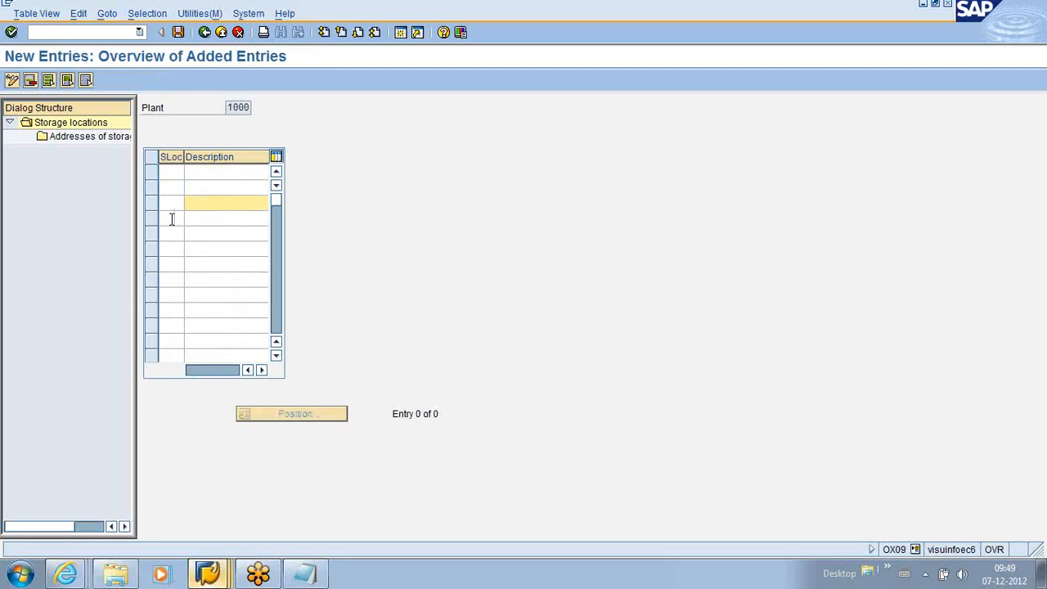
click(226, 217)
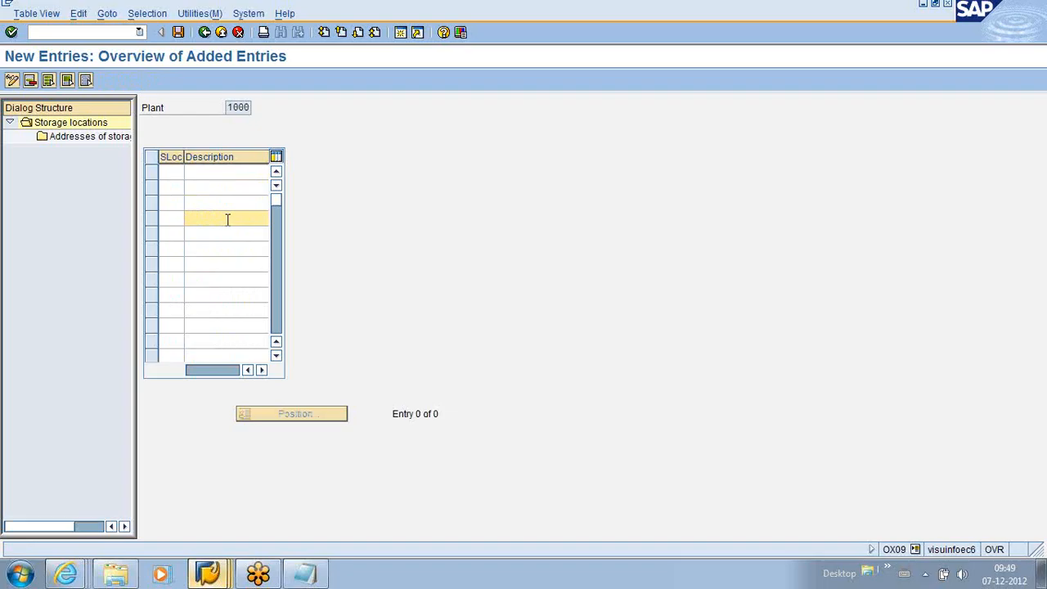
Leave the new storage location entries and the plant 1000 overview, and switch to the other implementation guide session
click(176, 175)
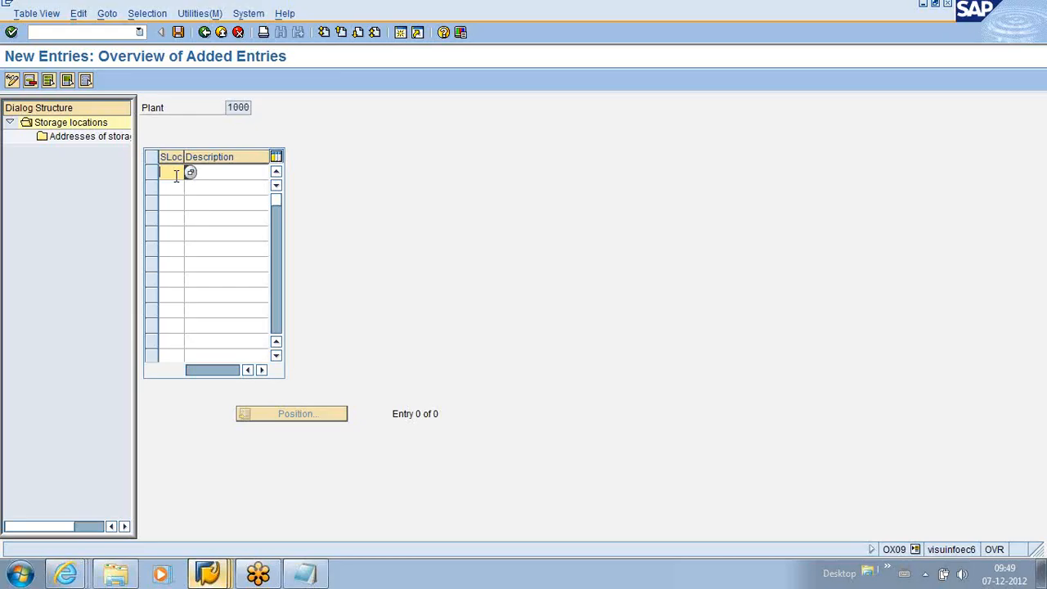
click(219, 172)
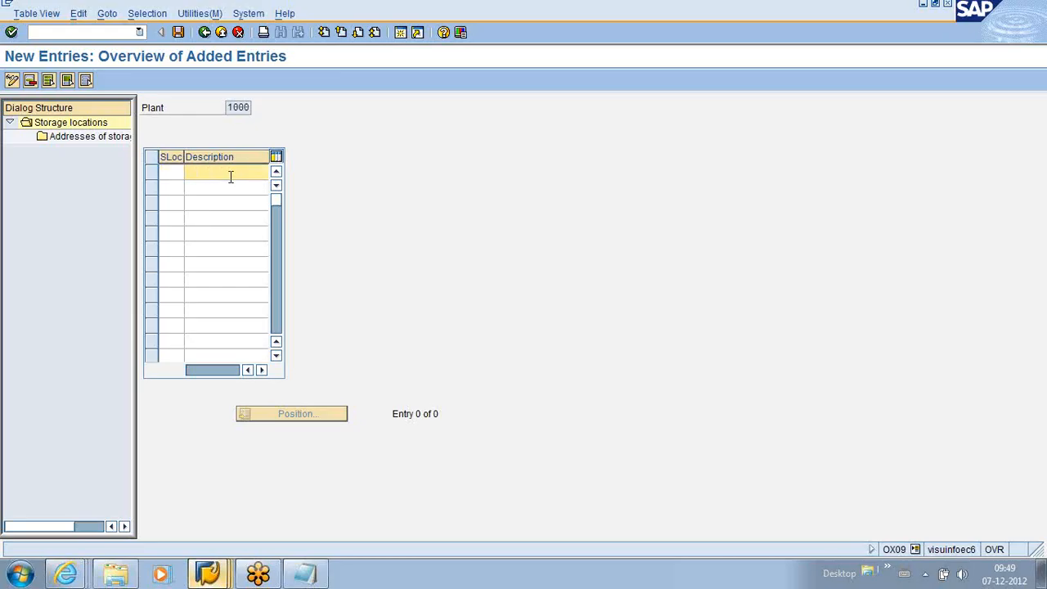
click(205, 32)
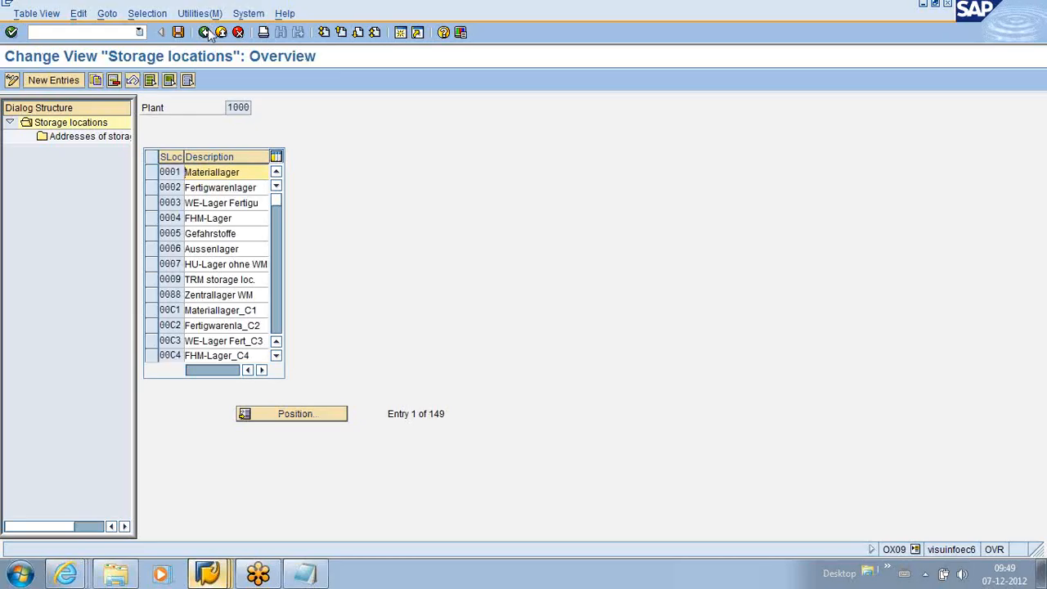
click(205, 32)
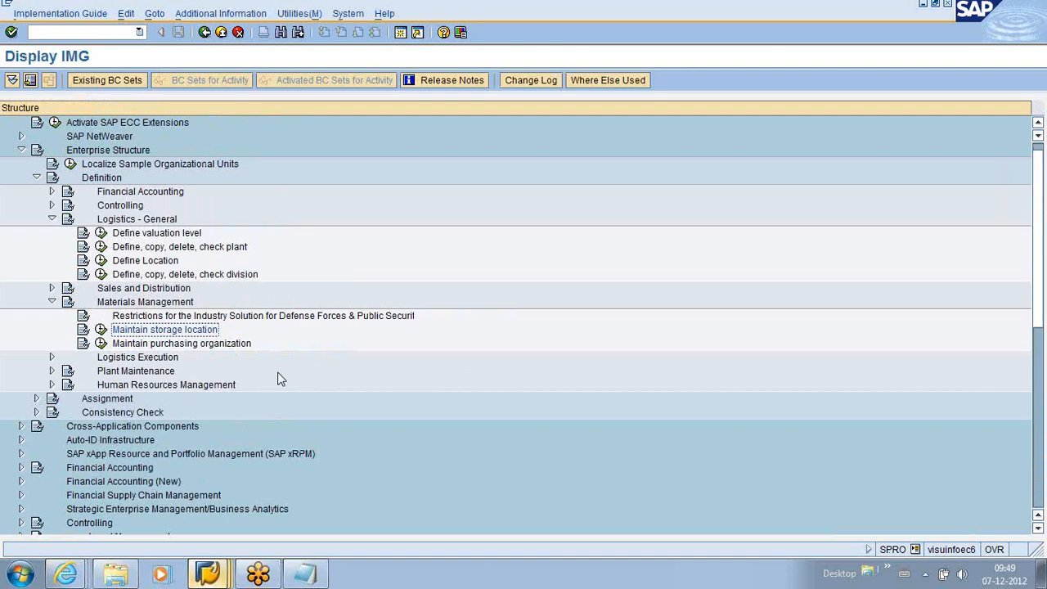
click(207, 573)
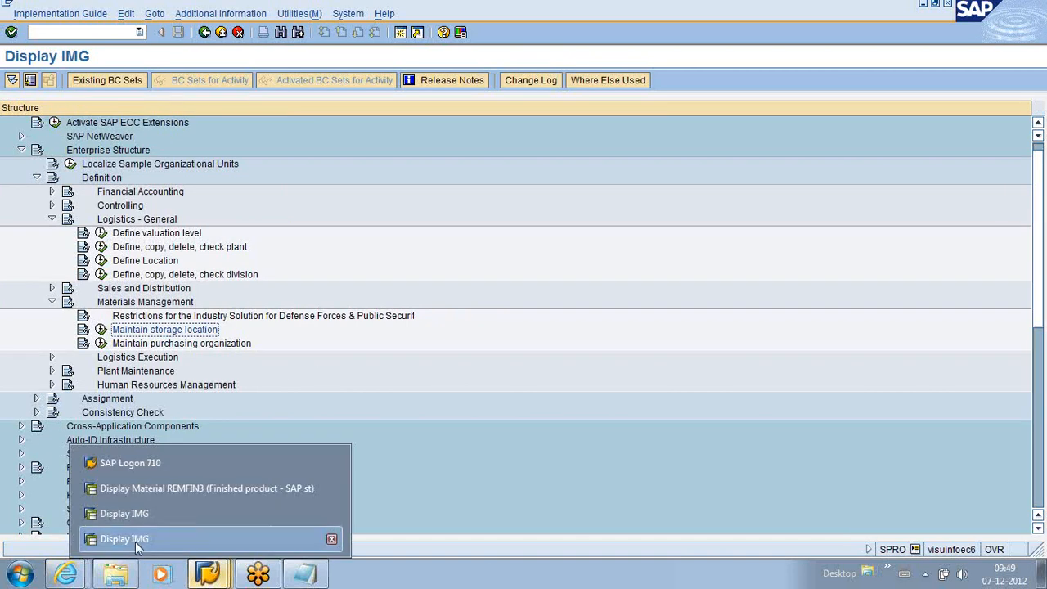
click(135, 542)
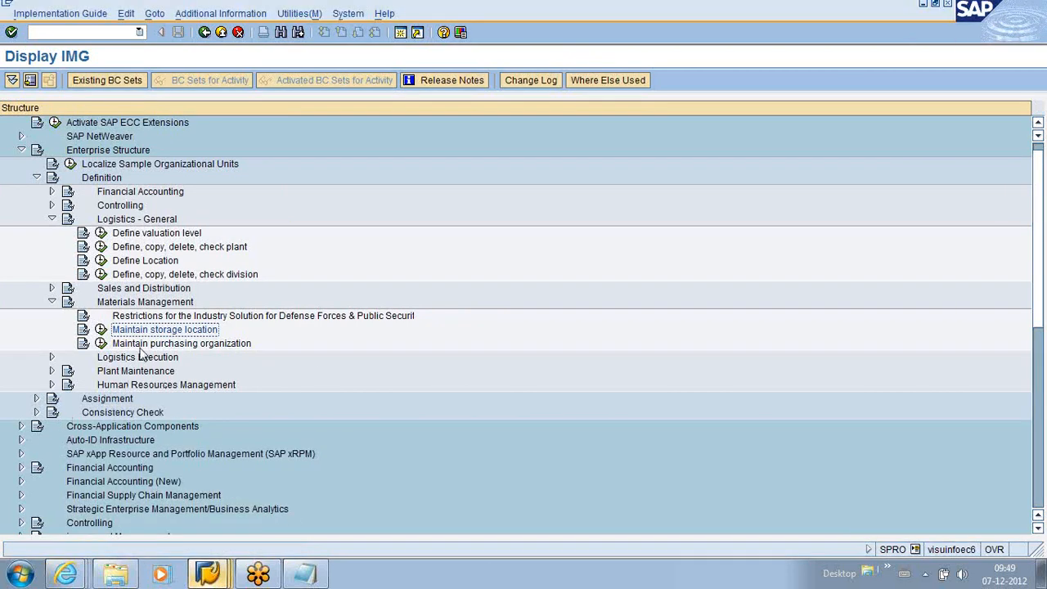
Look through the implementation guide's application areas below Enterprise Structure, from Cross-Application Components to Public Sector Management
scroll(141, 353, down, 9)
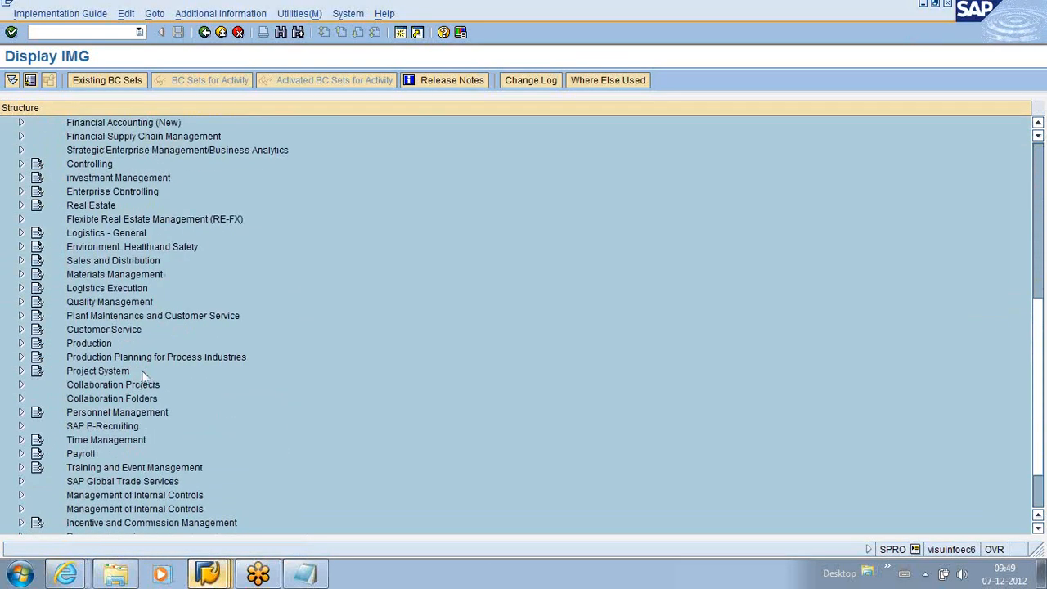
scroll(144, 374, down, 1)
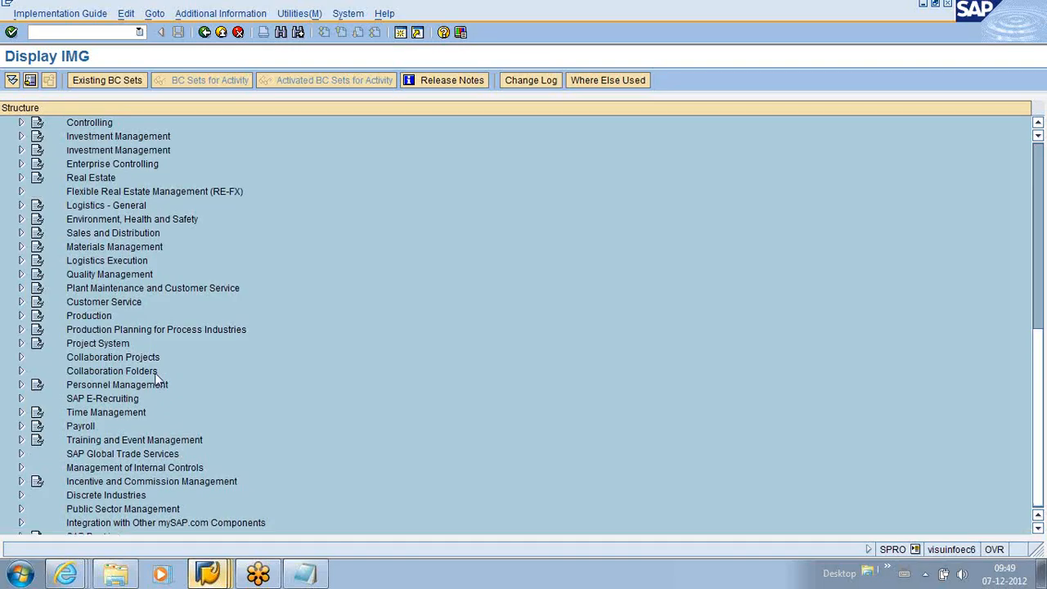
scroll(155, 378, up, 1)
scroll(156, 378, up, 1)
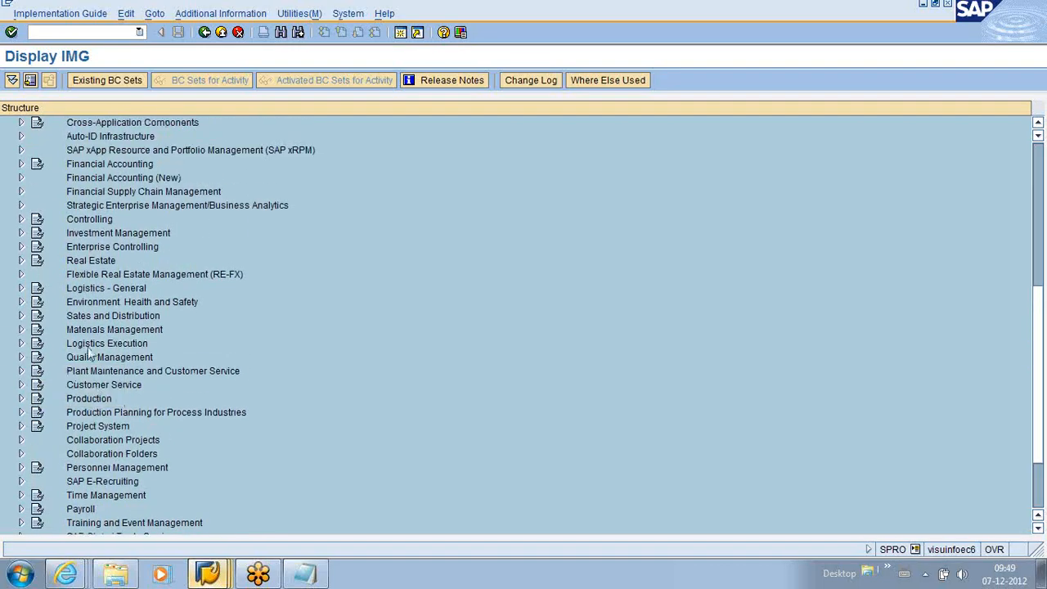
scroll(113, 362, down, 1)
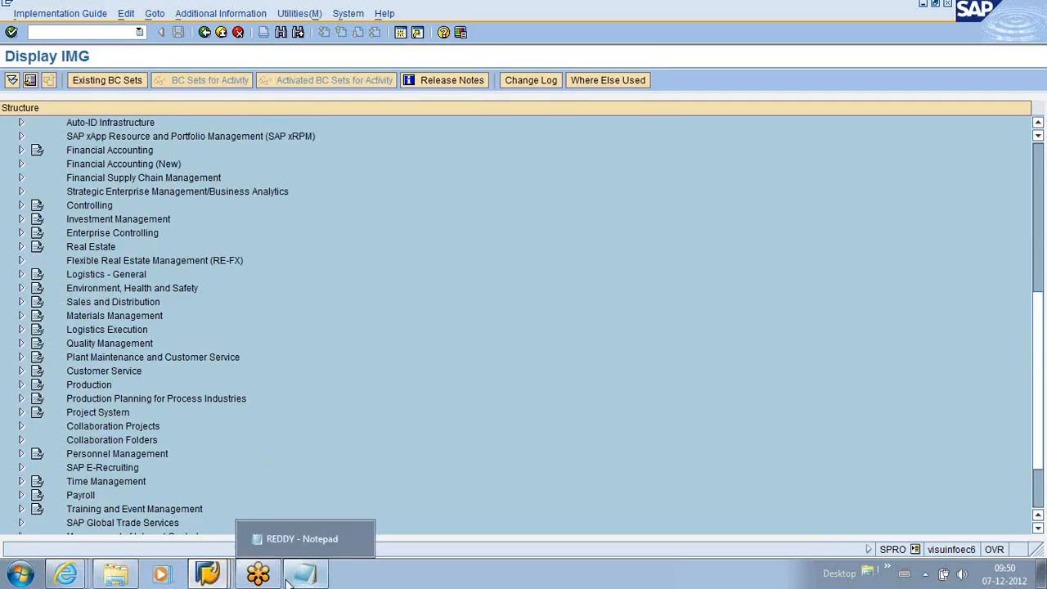
mouse_move(208, 572)
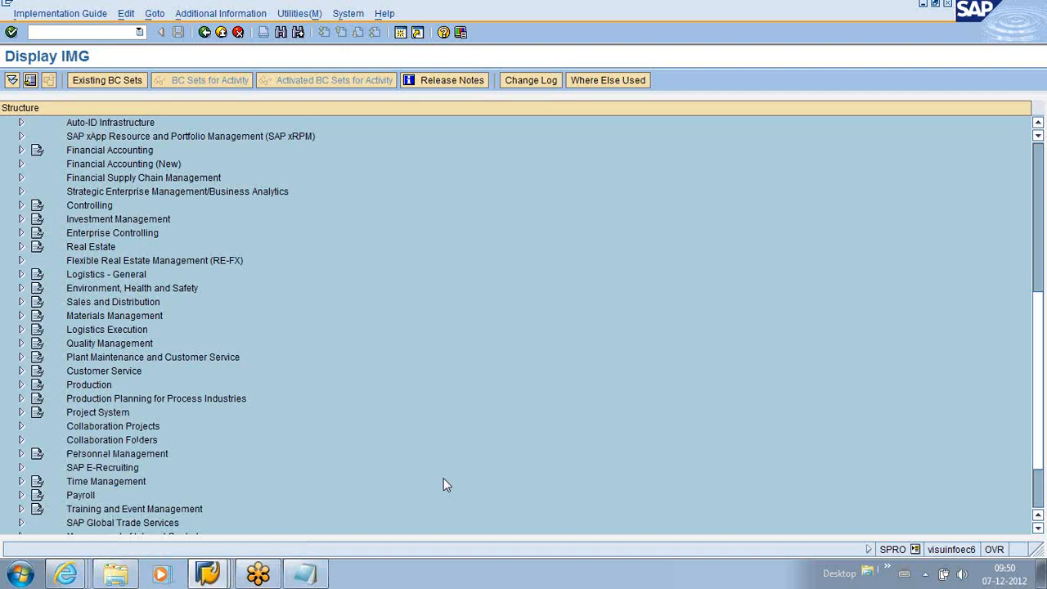
scroll(416, 481, down, 1)
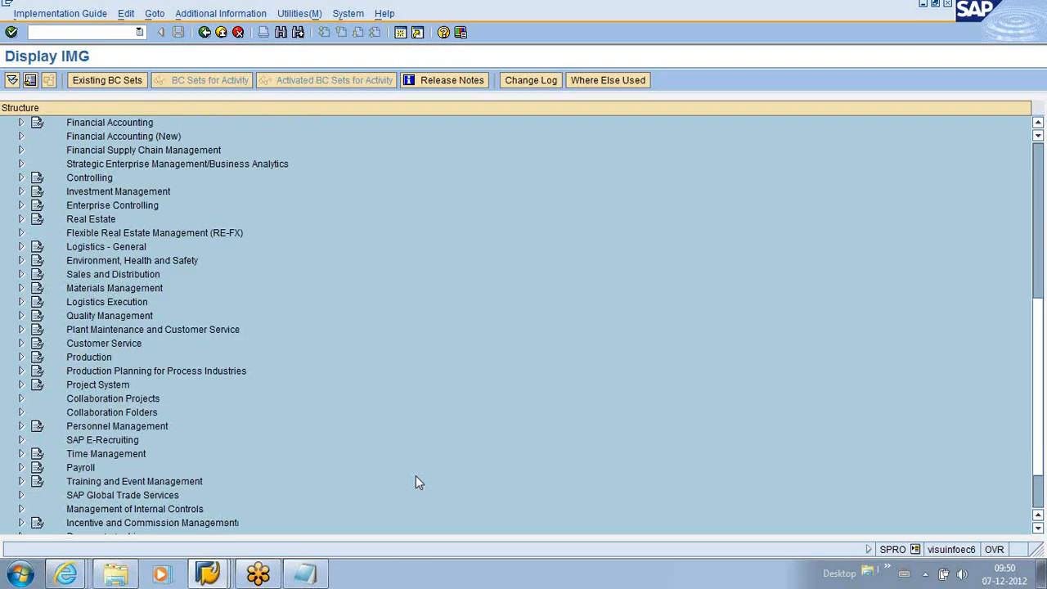
scroll(416, 482, down, 1)
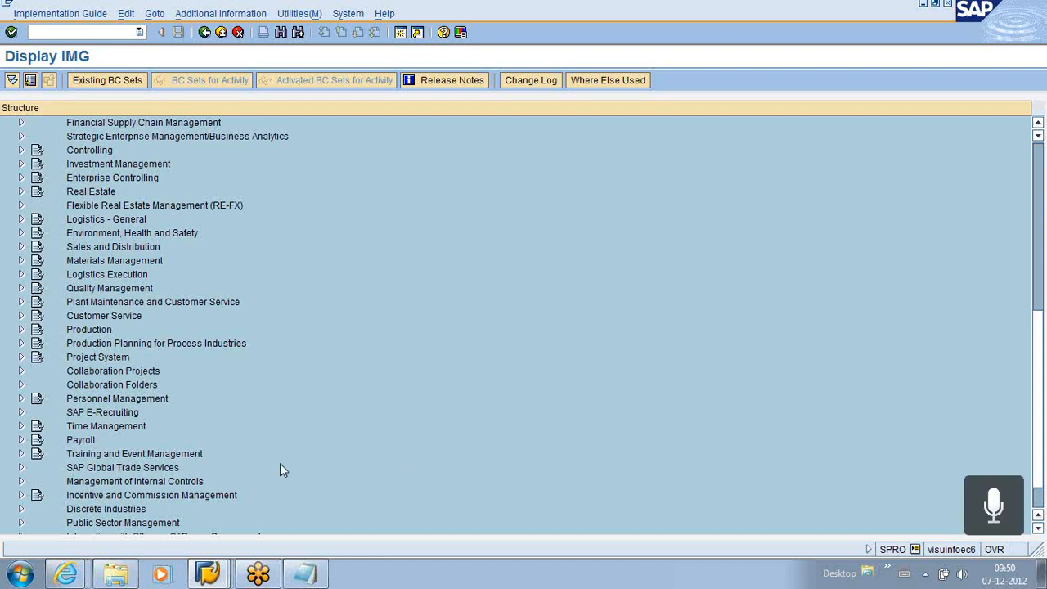
Expand Production, Repetitive Manufacturing and Control Data in the implementation guide, and take a look at the defined repetitive manufacturing profiles
click(22, 329)
scroll(245, 406, down, 1)
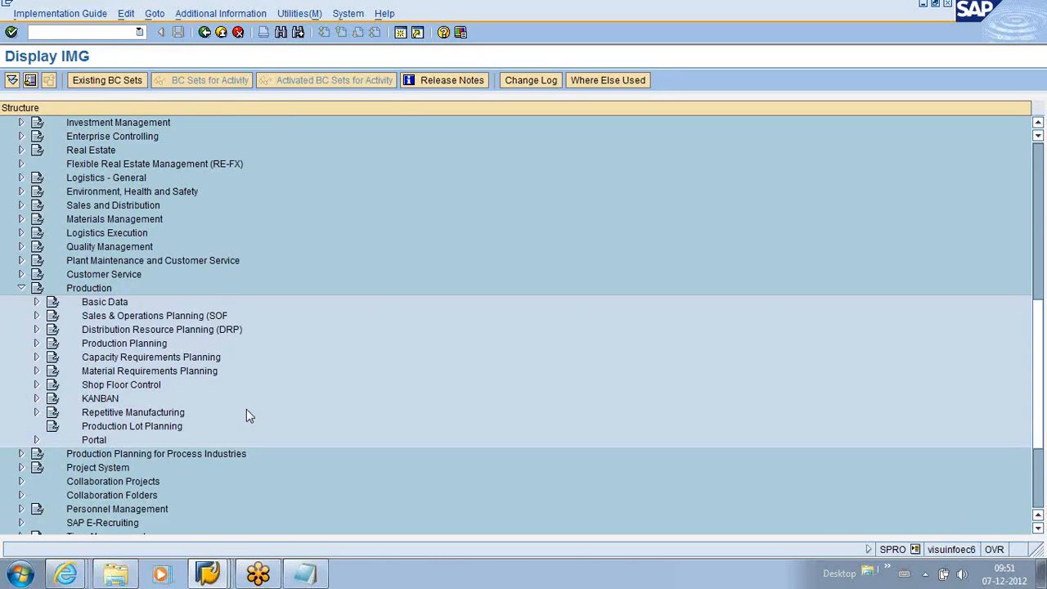
scroll(246, 411, down, 1)
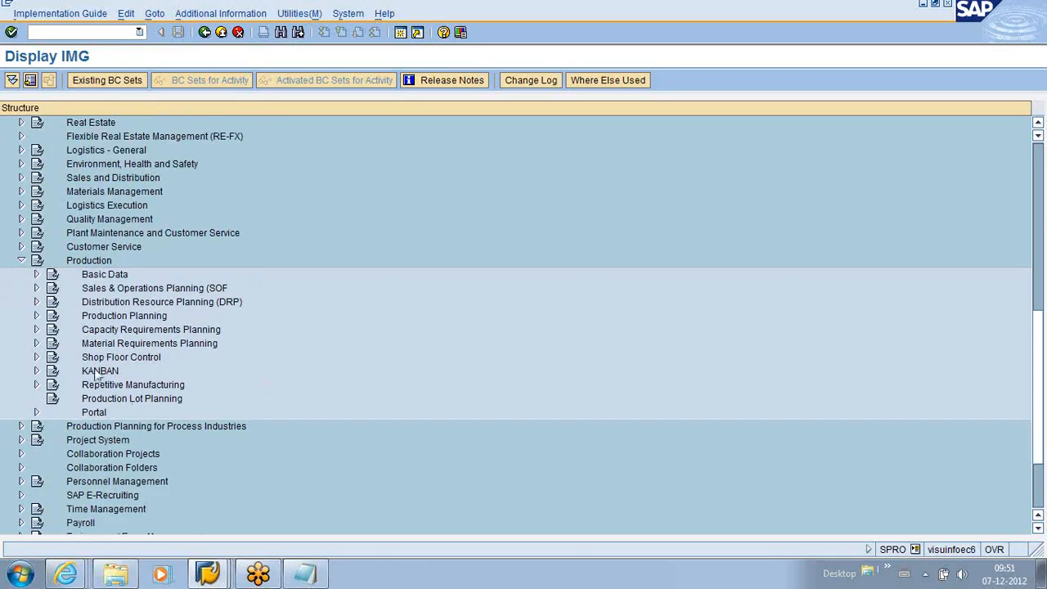
scroll(264, 365, down, 1)
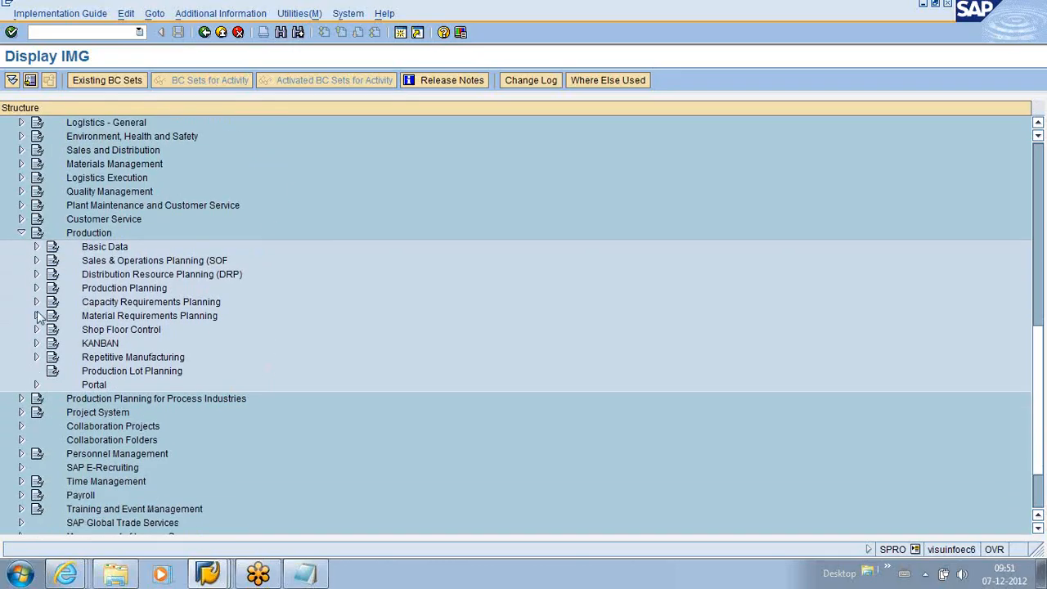
click(37, 358)
scroll(210, 362, down, 1)
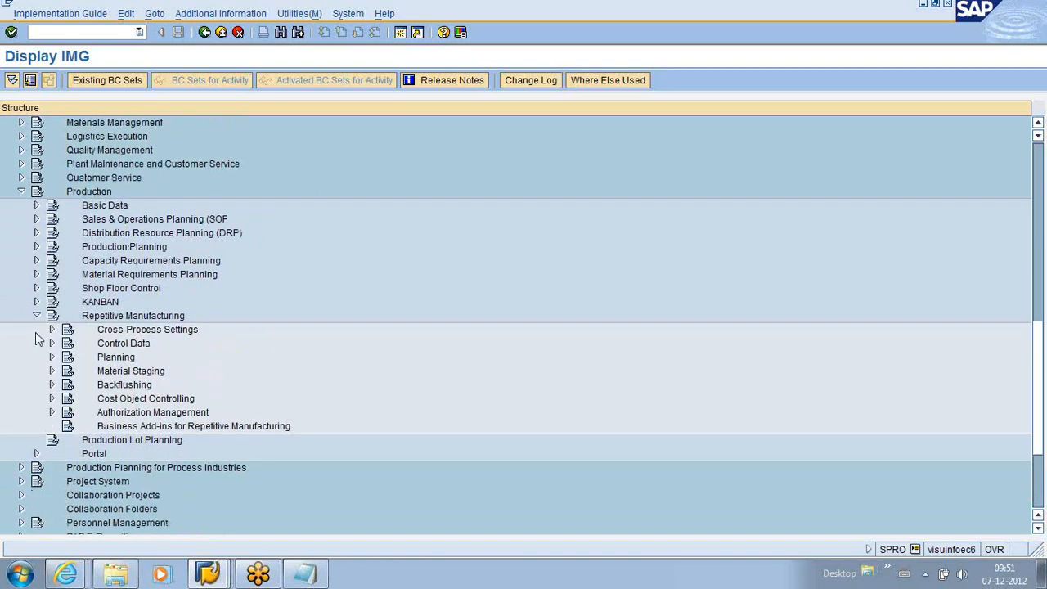
click(52, 342)
scroll(73, 343, down, 1)
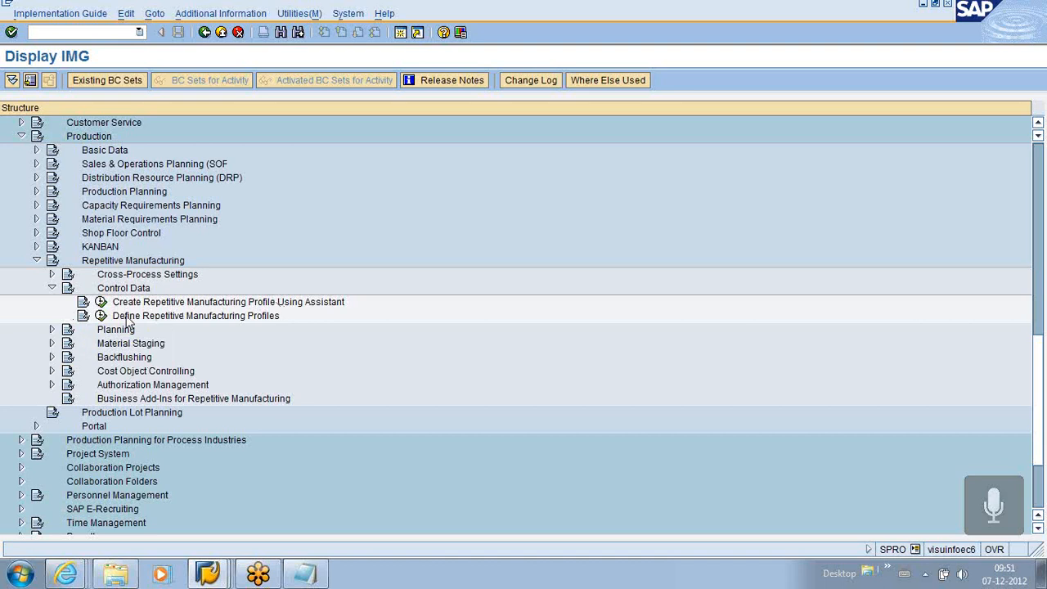
click(101, 315)
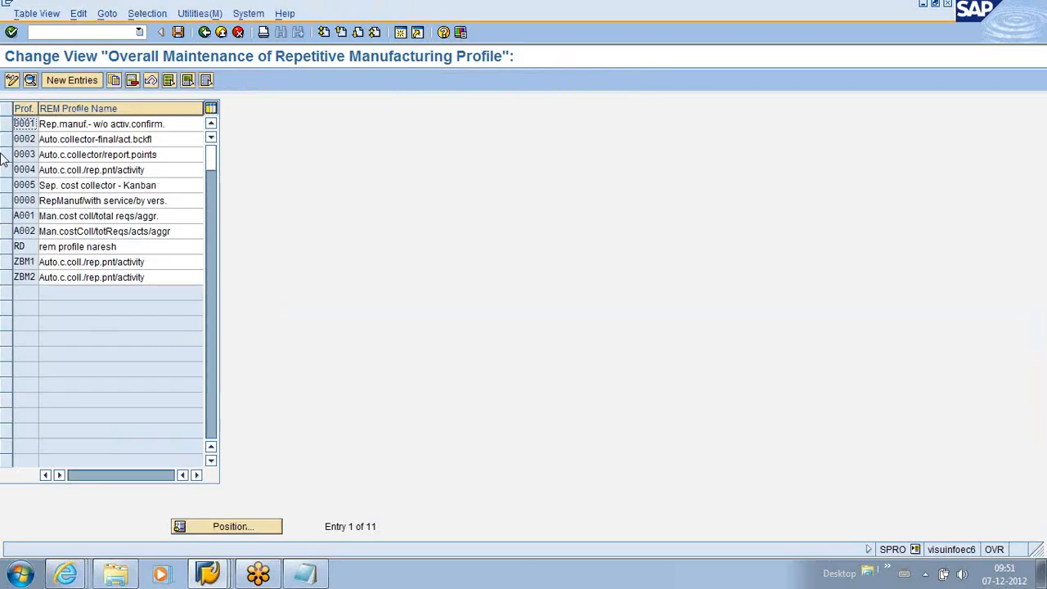
click(205, 32)
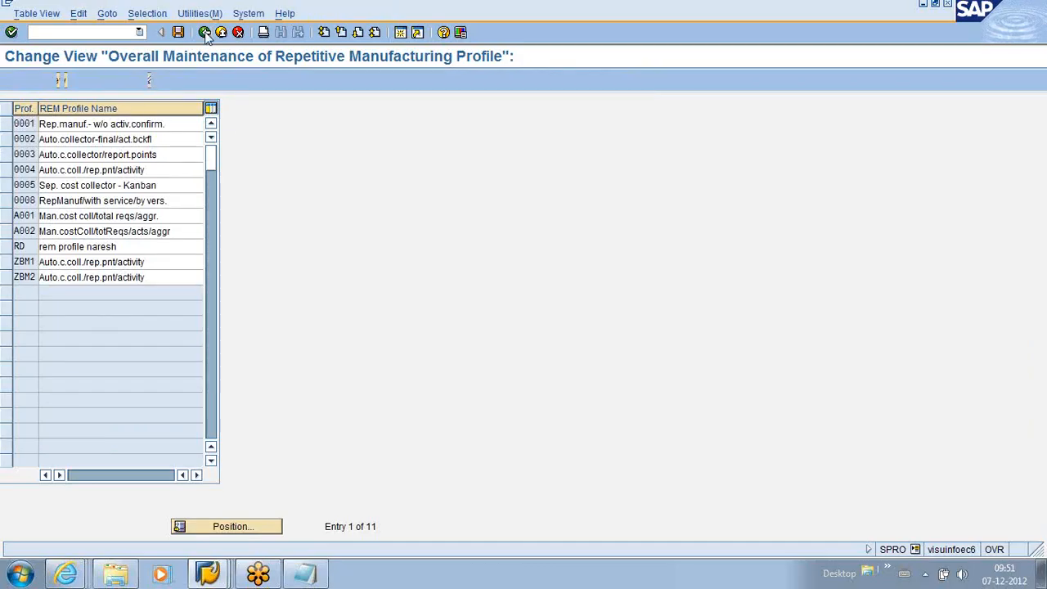
click(101, 302)
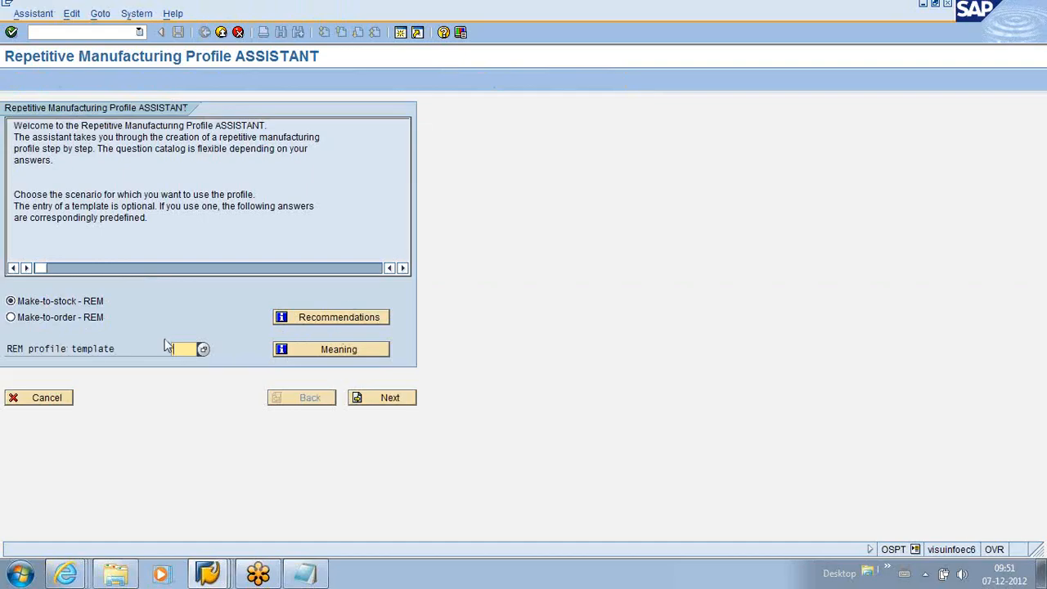
text(9999)
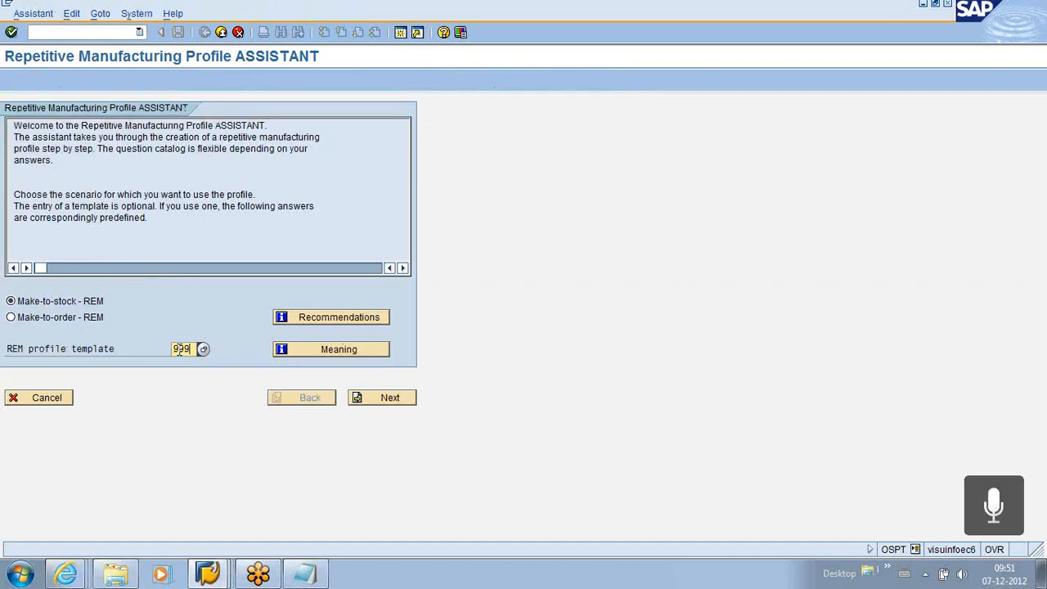
text(1)
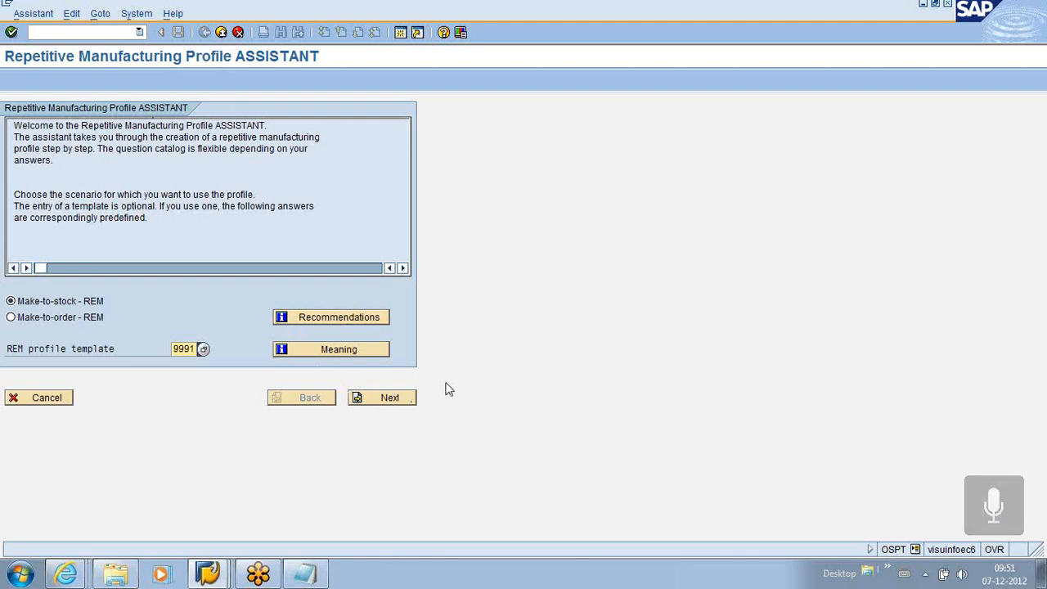
click(220, 33)
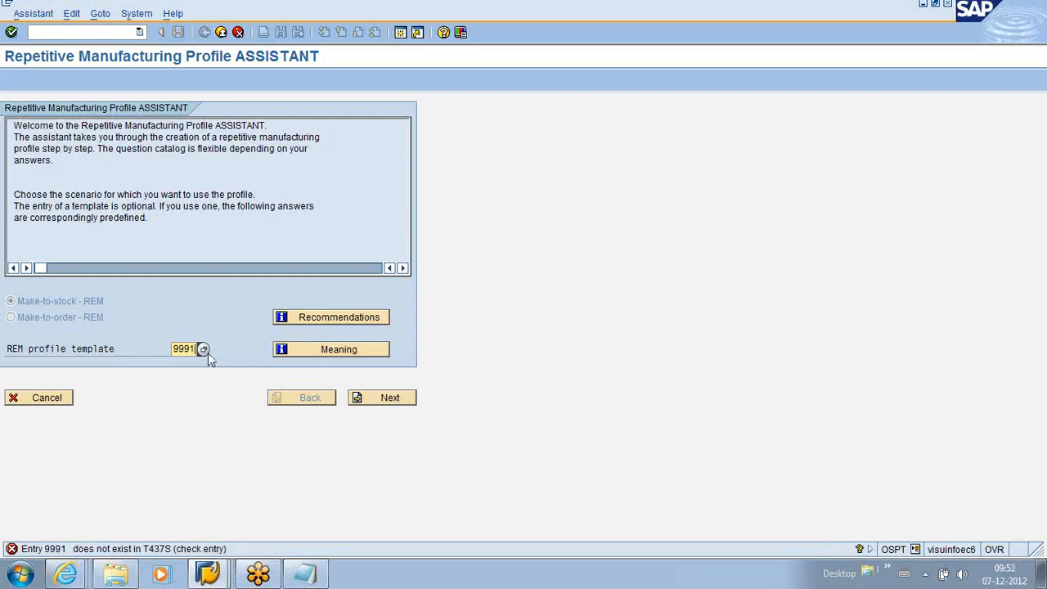
text(9)
click(237, 32)
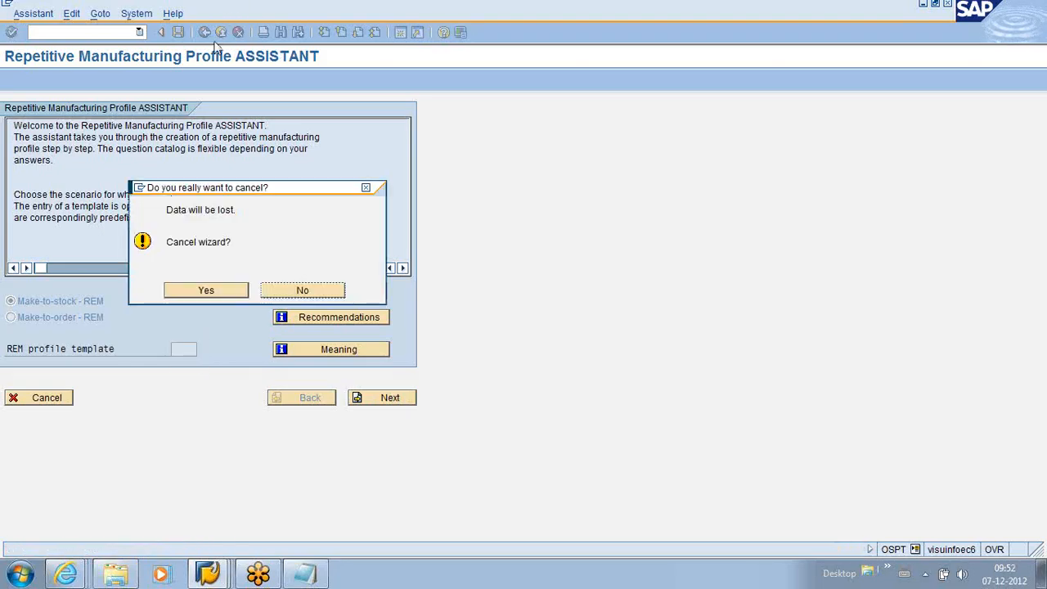
click(227, 293)
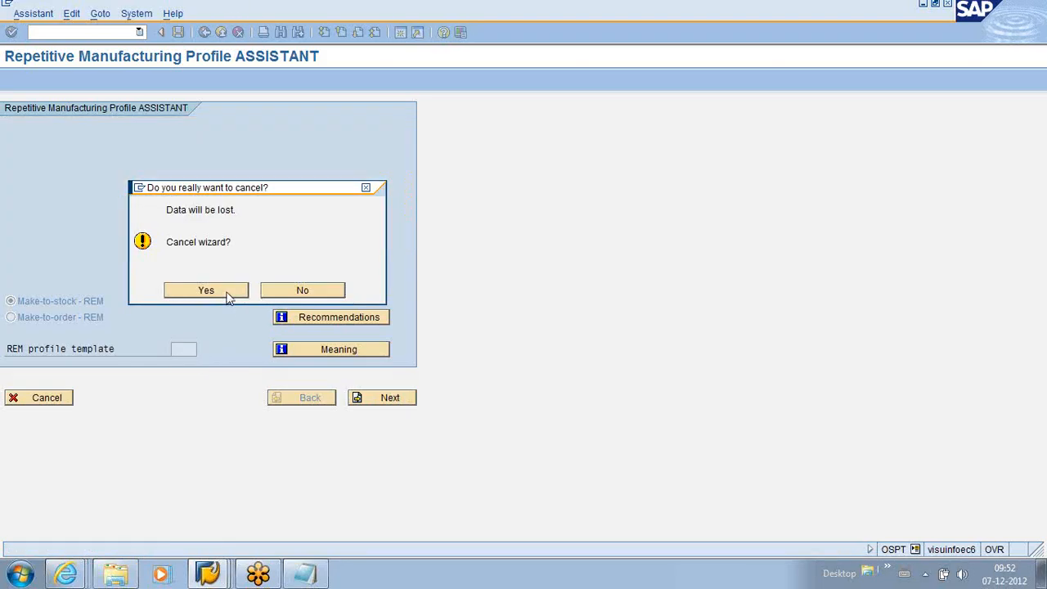
Open the repetitive manufacturing profile definitions and start a copy of profile 0001 with the profile key 999
click(101, 315)
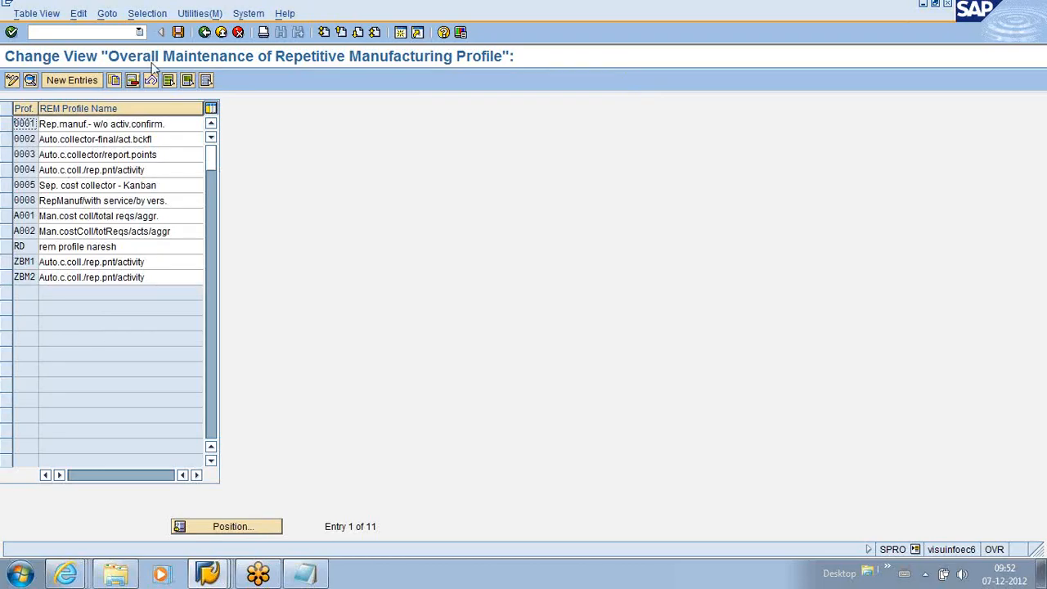
click(6, 124)
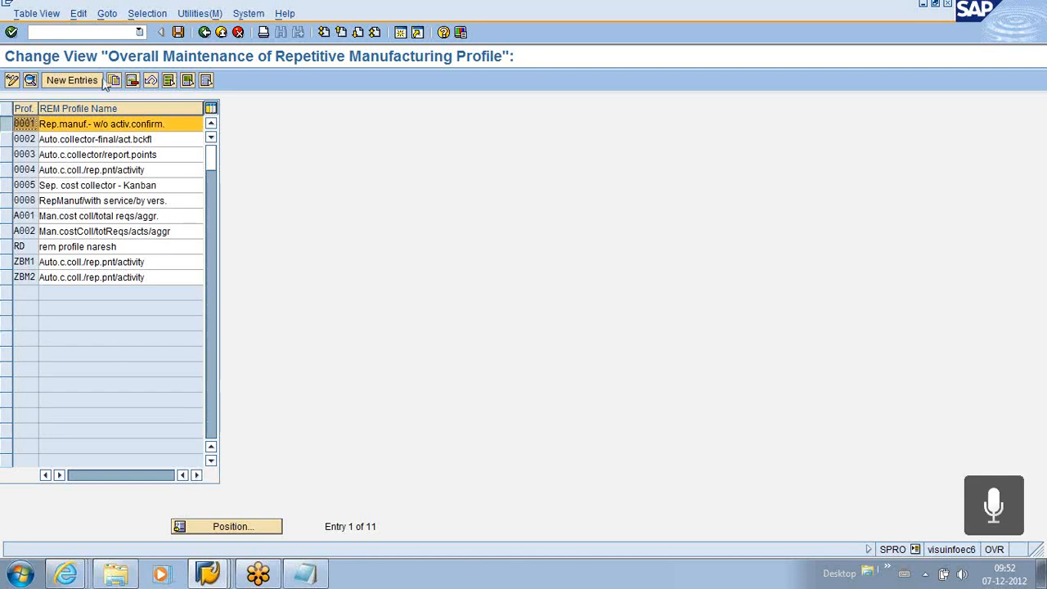
click(114, 79)
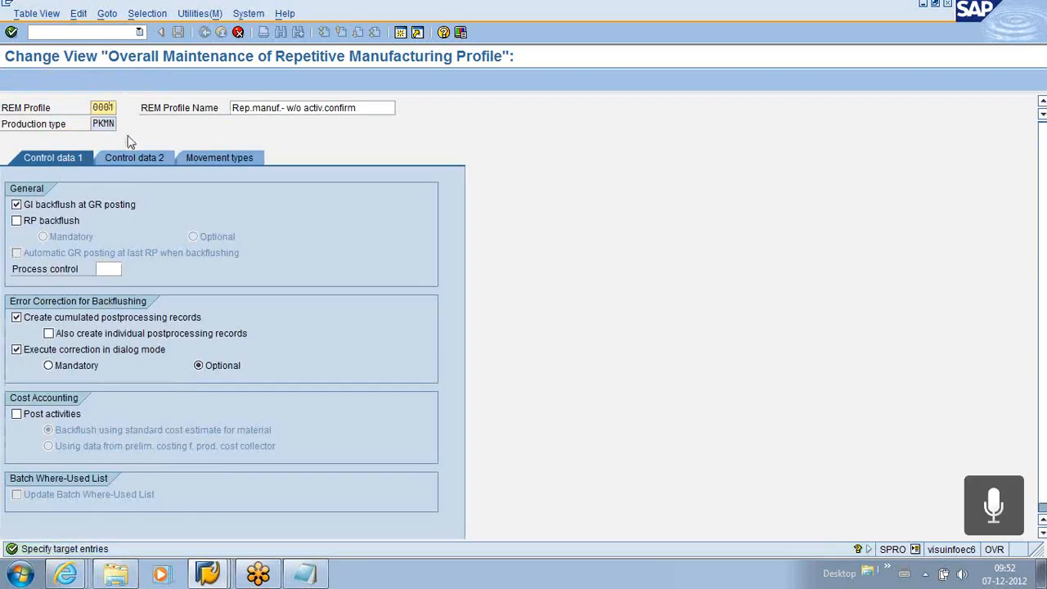
key(BackSpace)
key(BackSpace)
click(100, 121)
Name the copied profile with the suggested "Rep.manuf.- w/o activ." entry carrying the surname suffix, accept the key and save the profile
click(374, 109)
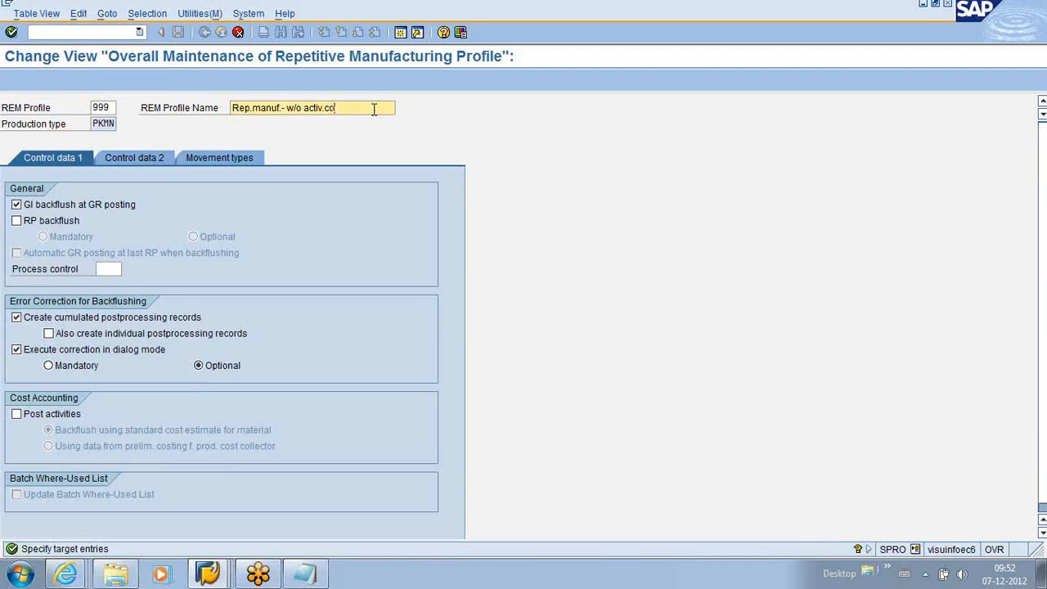
key(BackSpace)
key(BackSpace)
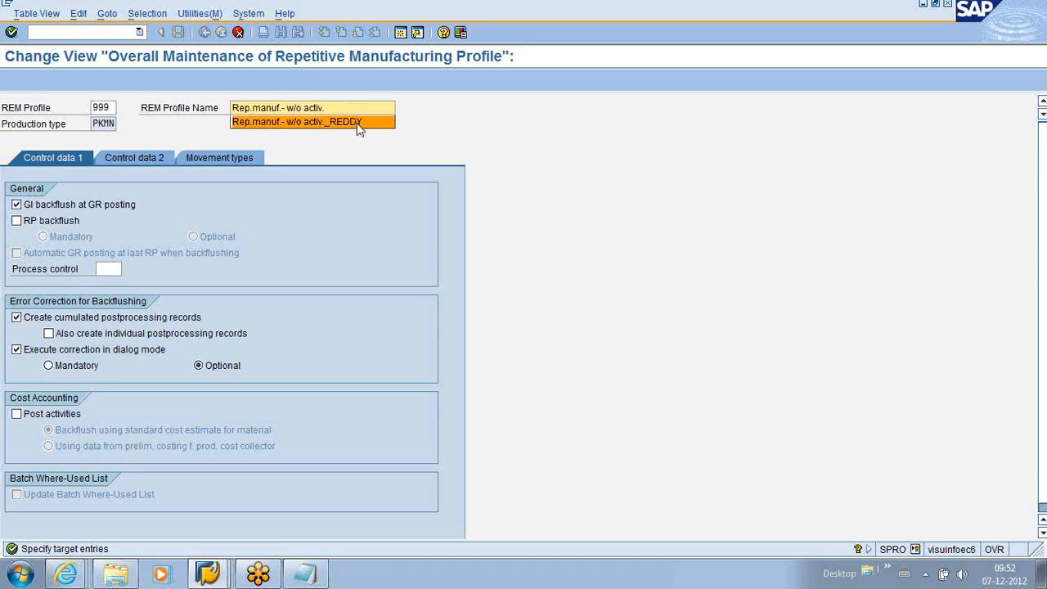
click(357, 122)
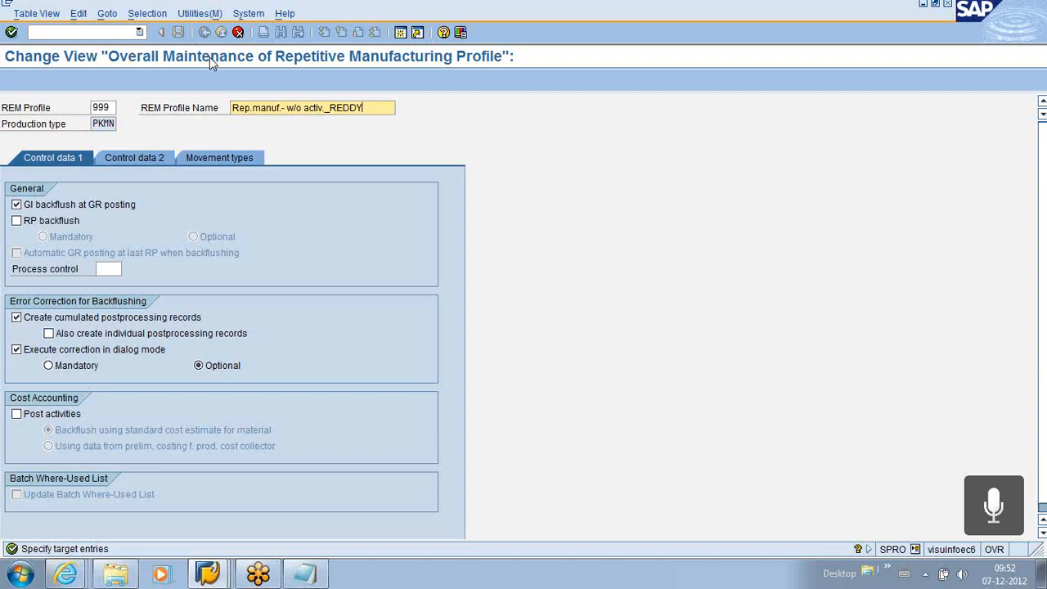
key(Return)
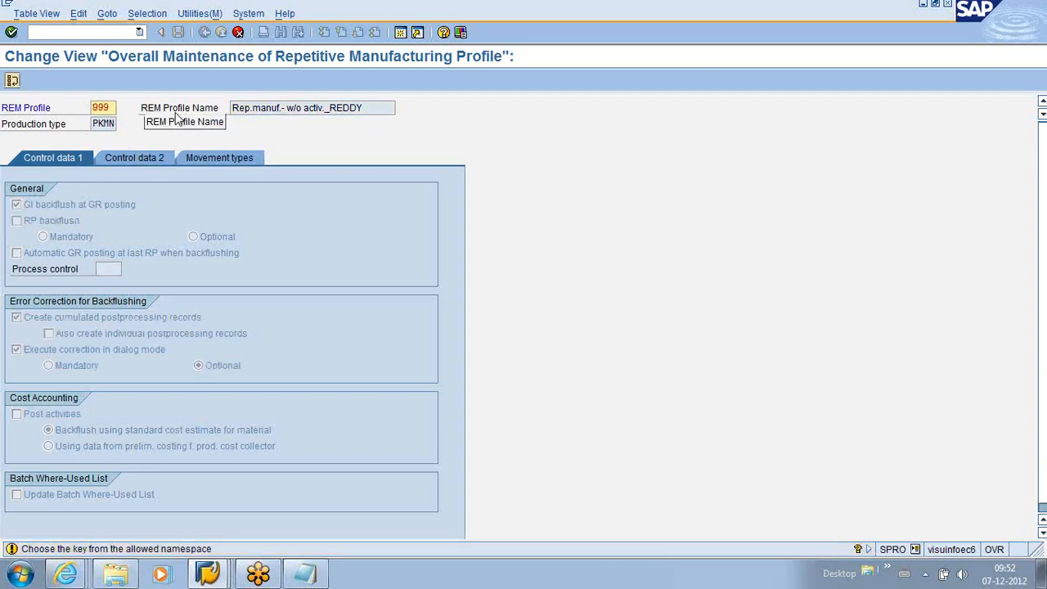
key(Return)
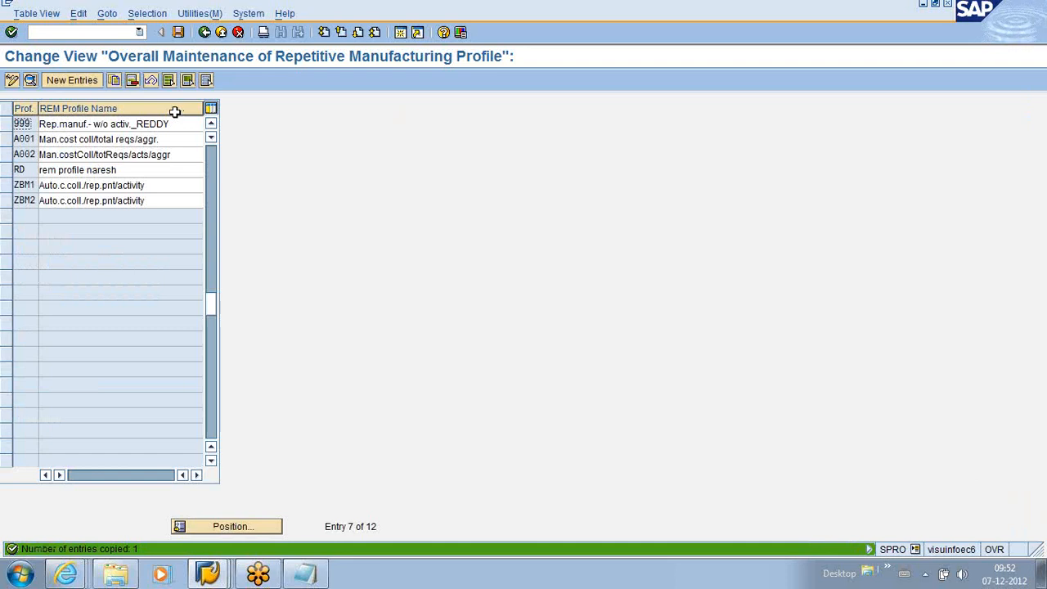
click(178, 33)
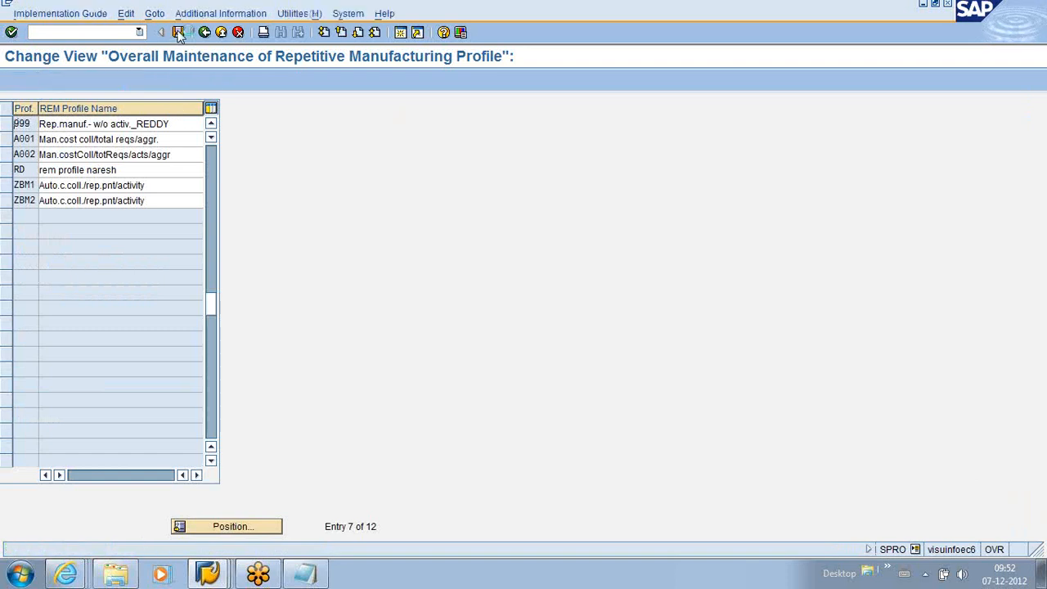
Confirm the suggested customizing request for the copied profile, and reopen the profile definitions to display the details of profile 999
click(36, 235)
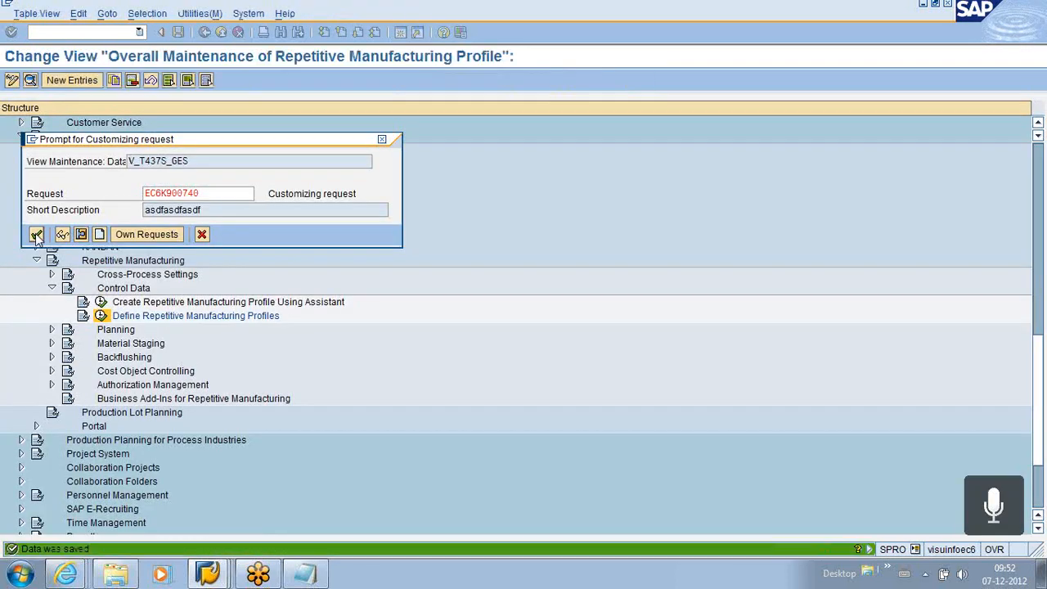
click(205, 32)
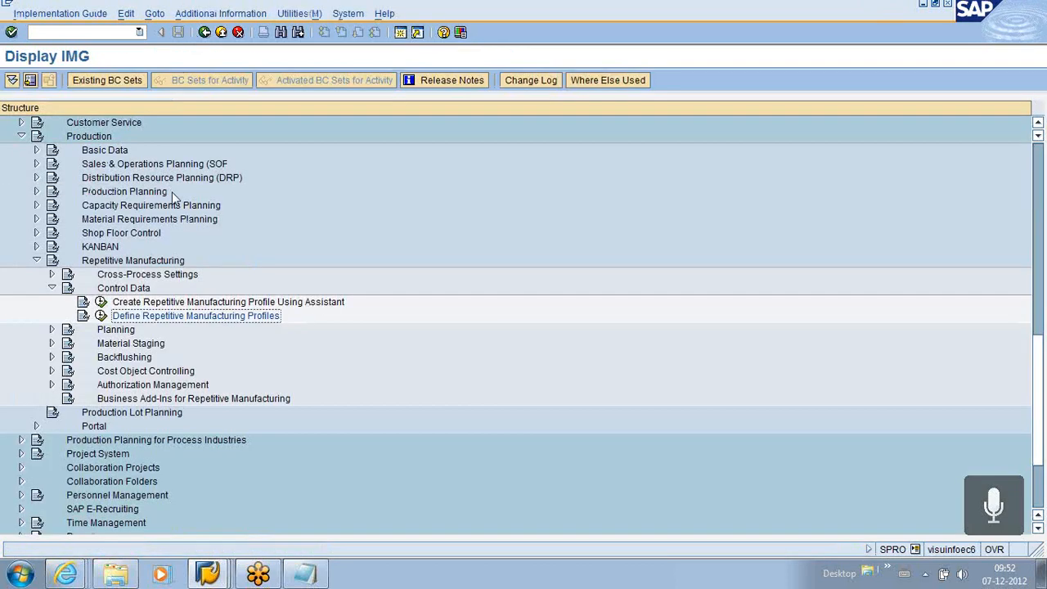
click(100, 315)
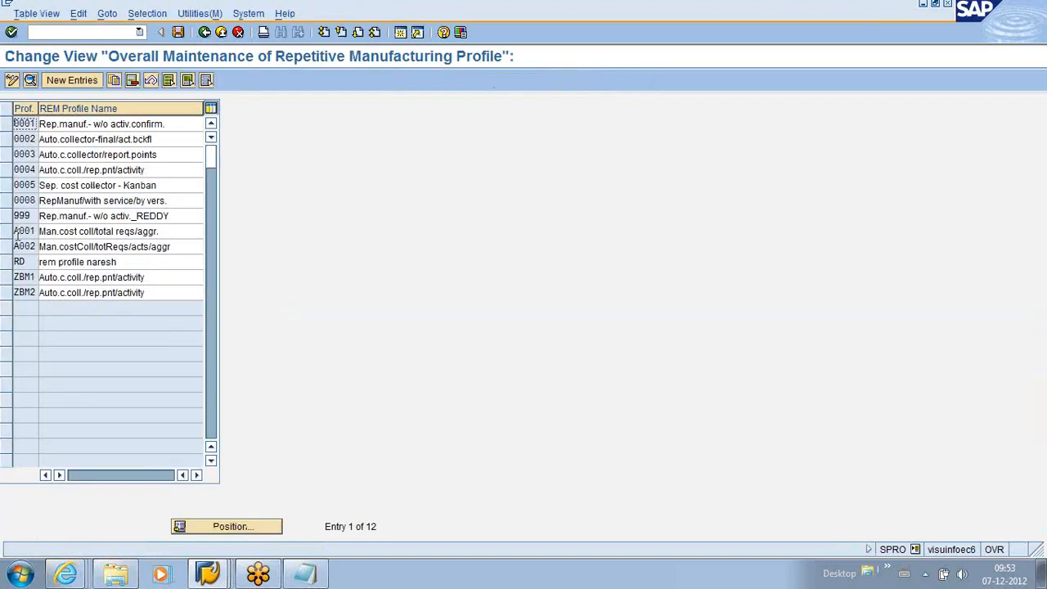
click(8, 218)
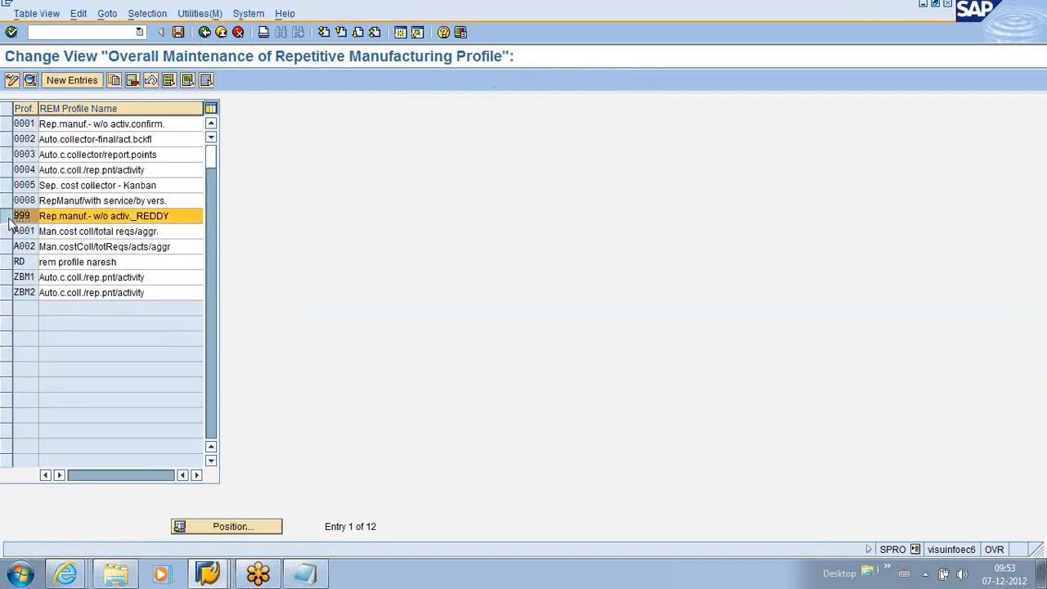
click(30, 80)
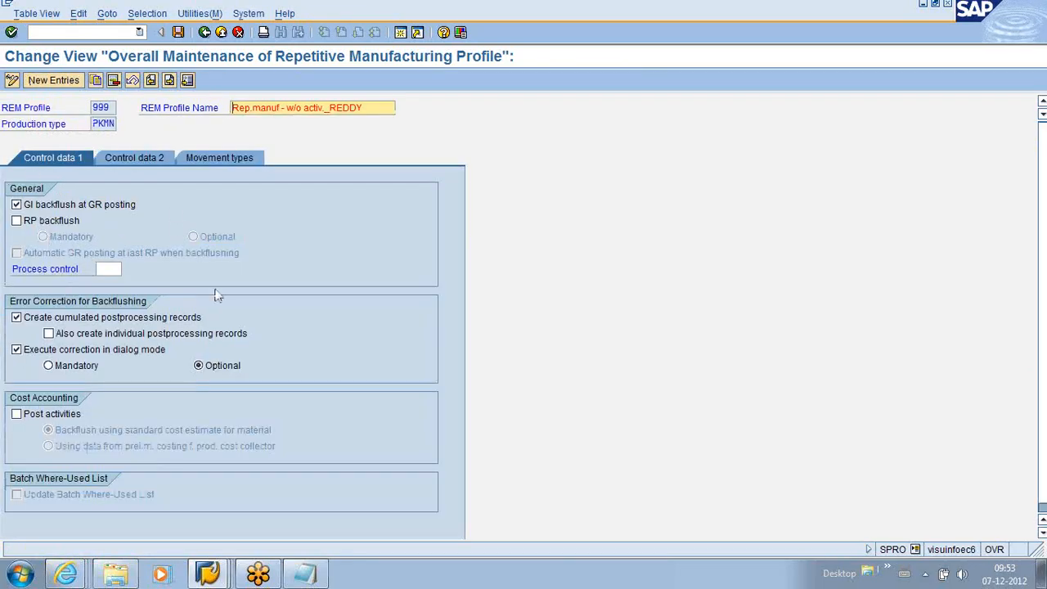
Review the Control data 1, Control data 2 and Movement types settings of repetitive manufacturing profile 999
click(125, 157)
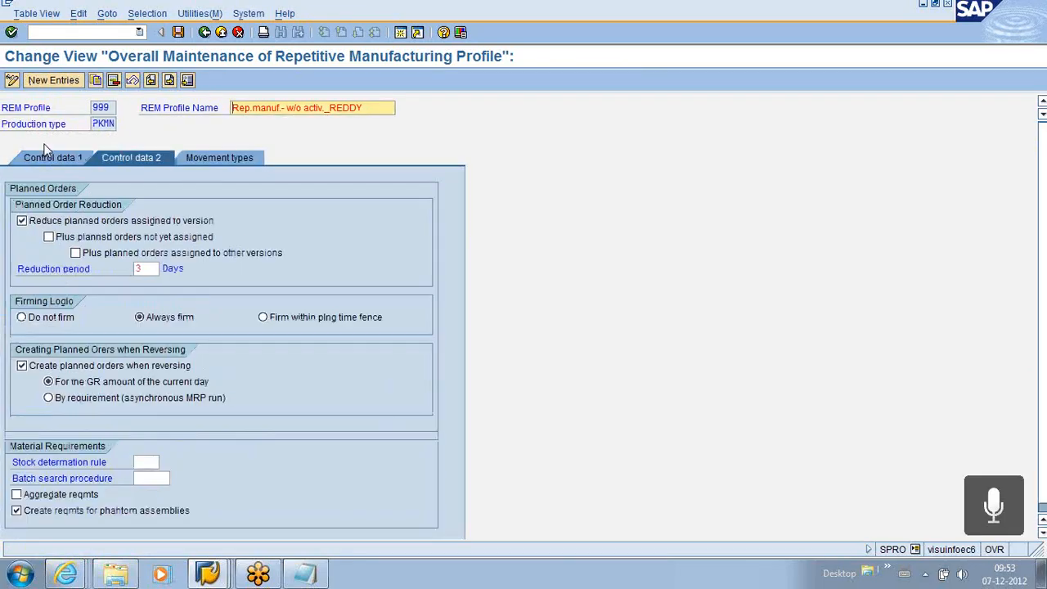
click(42, 158)
click(150, 158)
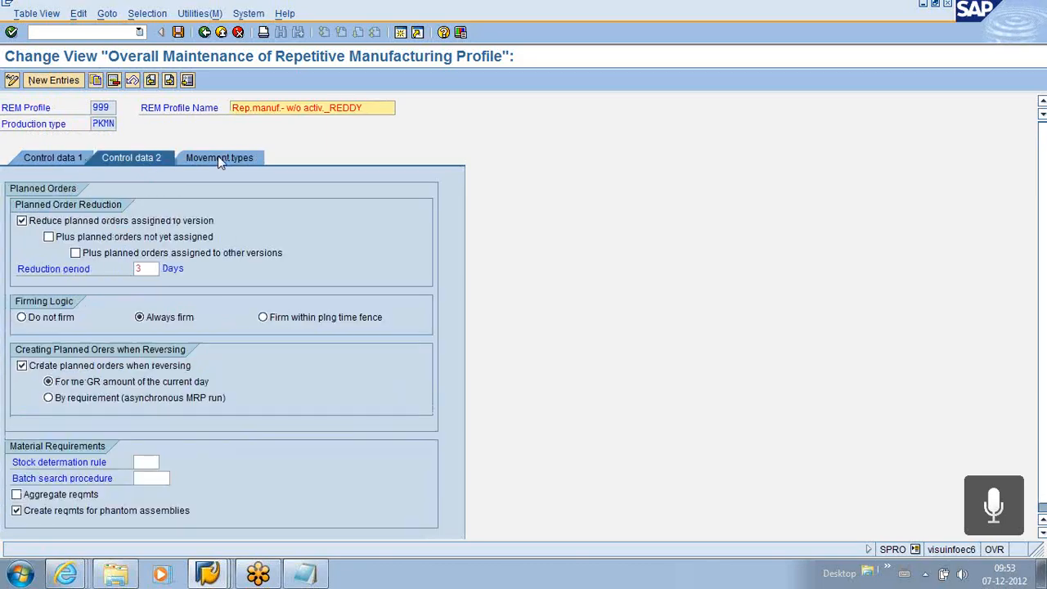
click(218, 156)
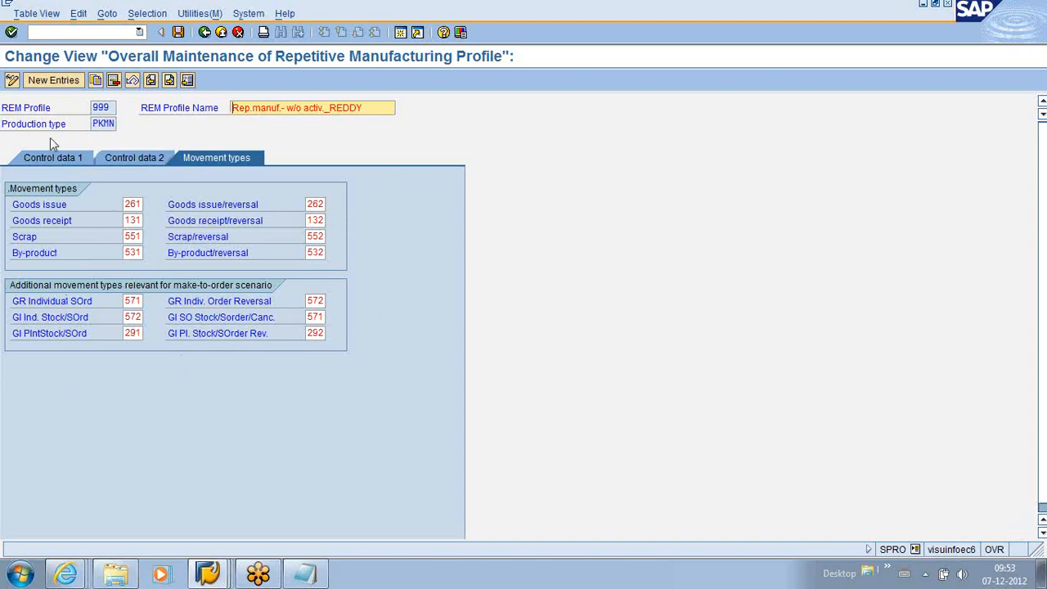
click(51, 158)
click(118, 158)
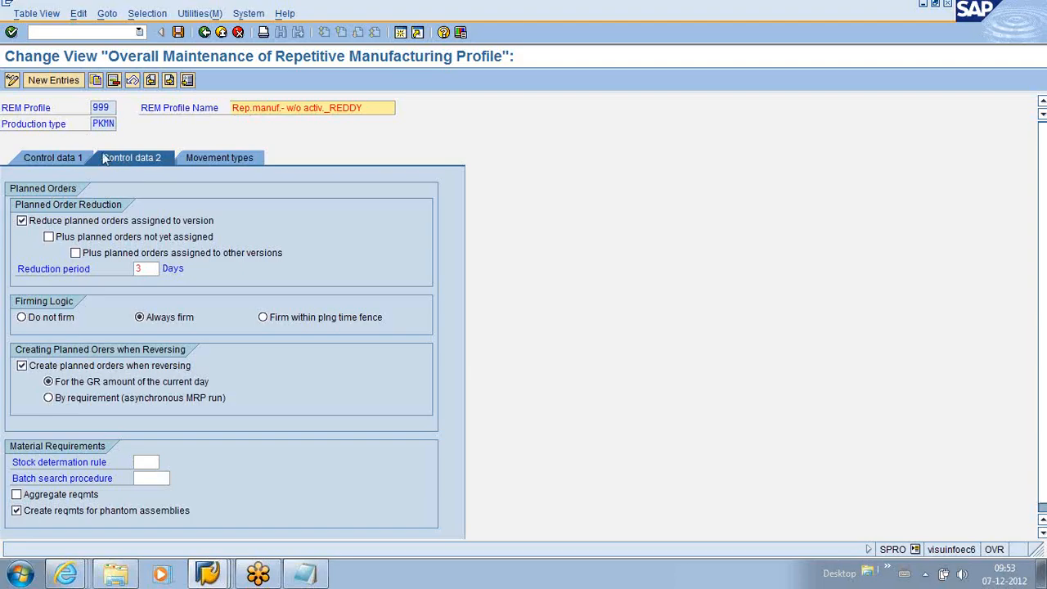
click(63, 157)
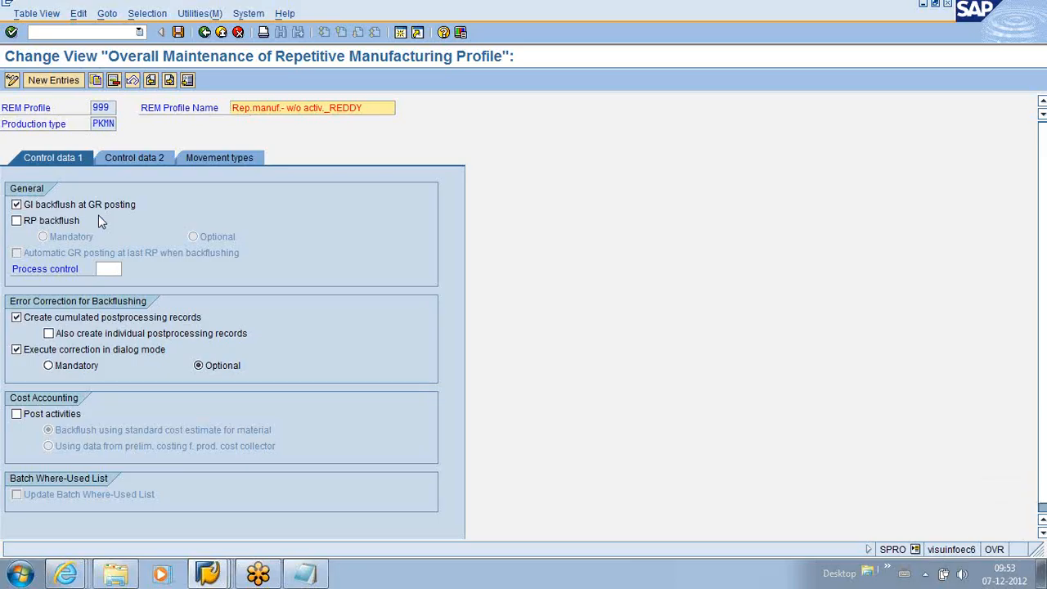
Switch to the Notepad notes and look through them for the goods receipt and goods issue postings of the REM scenario
click(305, 575)
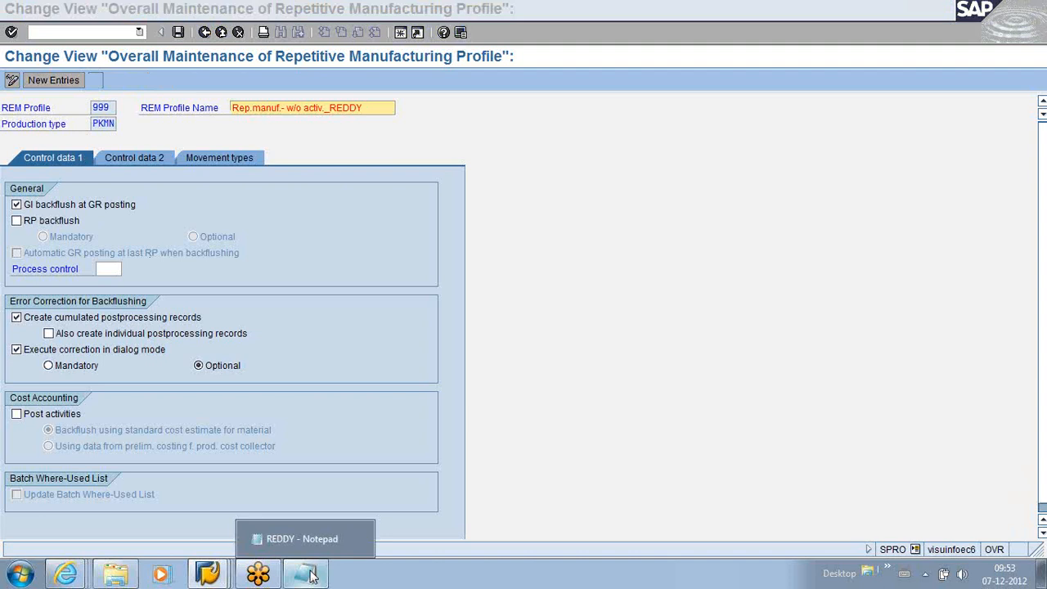
scroll(332, 396, up, 20)
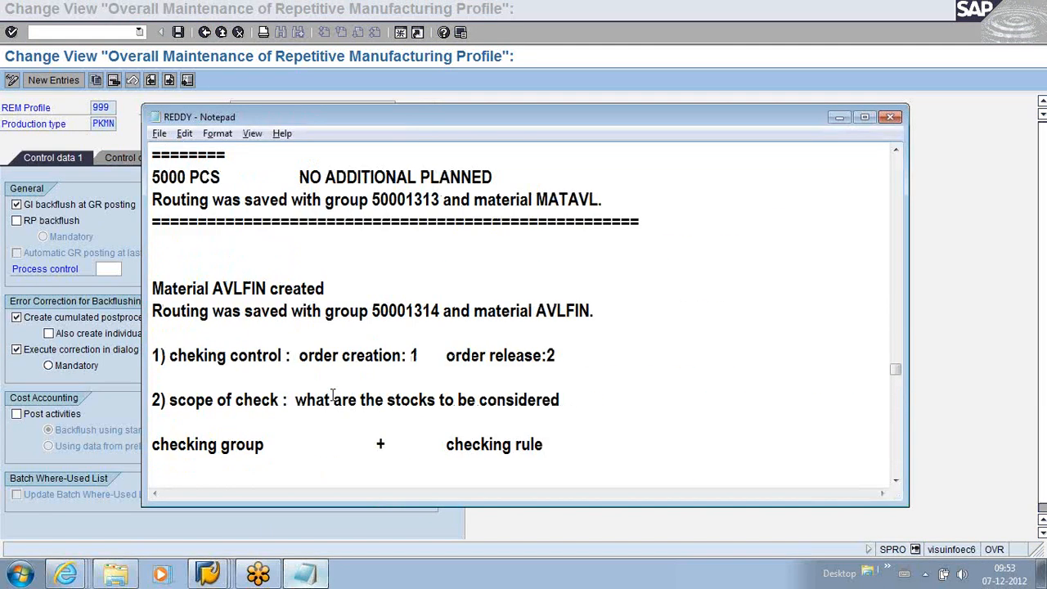
scroll(332, 397, up, 20)
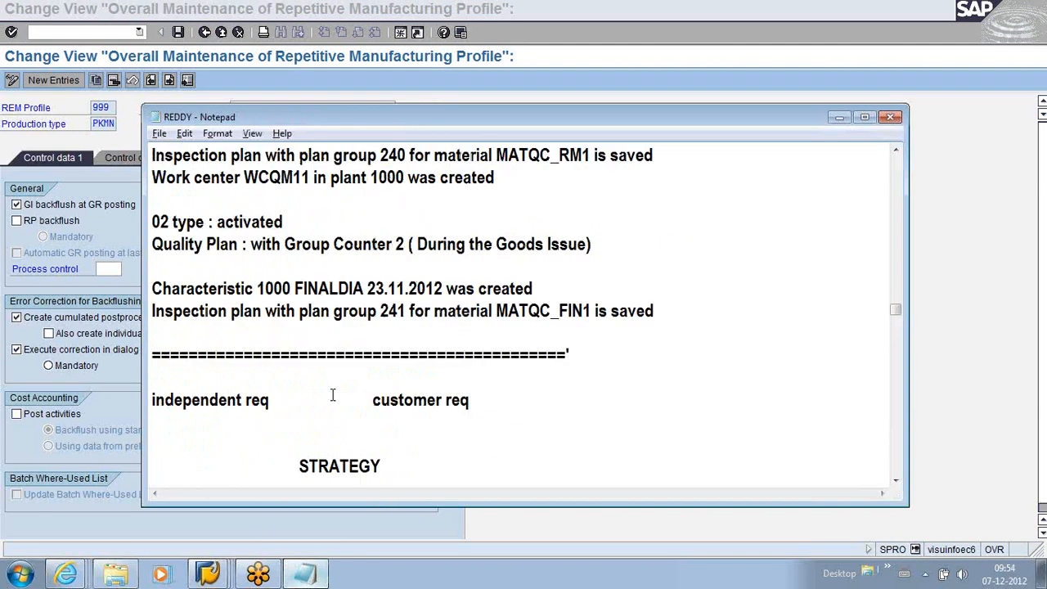
scroll(332, 396, up, 20)
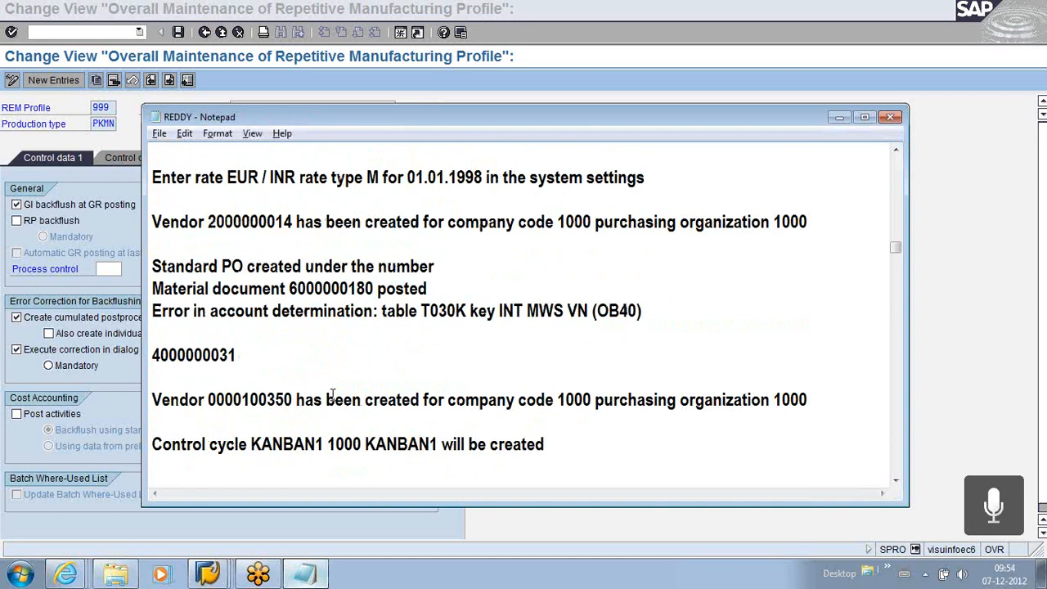
scroll(332, 397, up, 20)
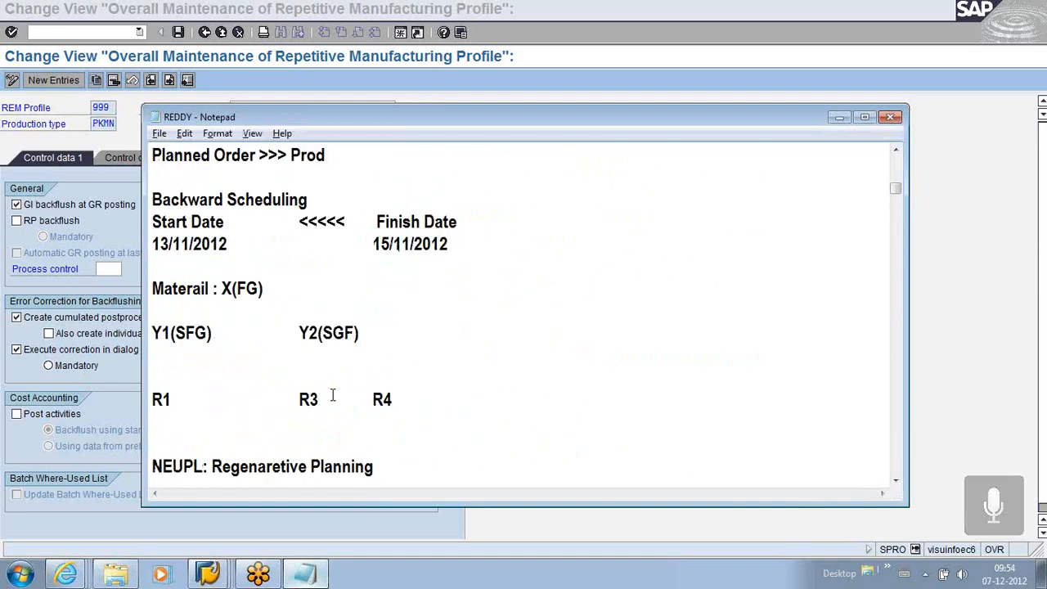
scroll(332, 397, up, 2)
scroll(332, 397, down, 4)
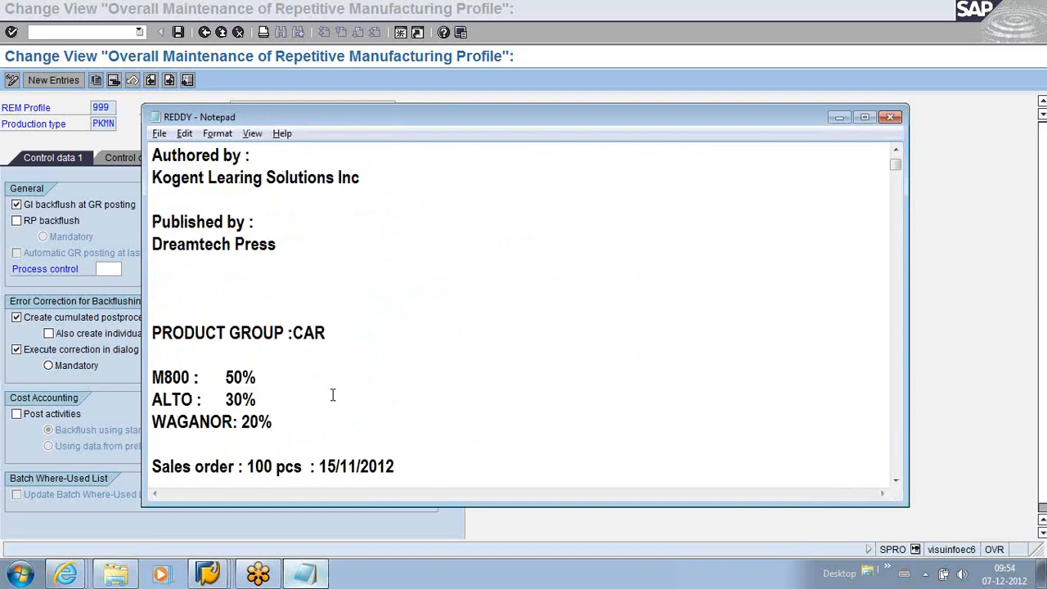
scroll(332, 397, up, 1)
scroll(332, 397, down, 20)
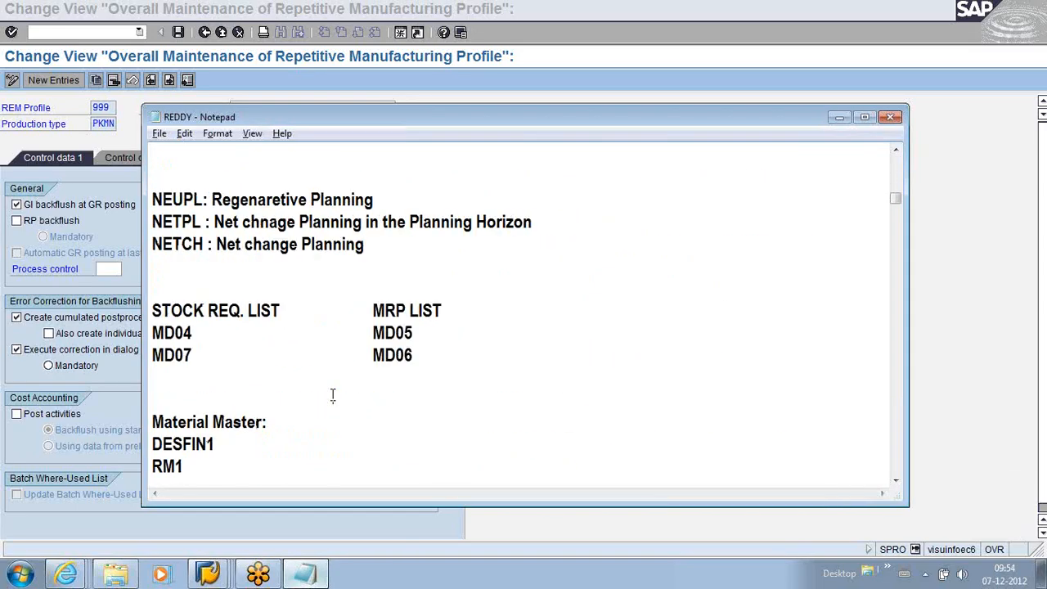
scroll(332, 396, down, 5)
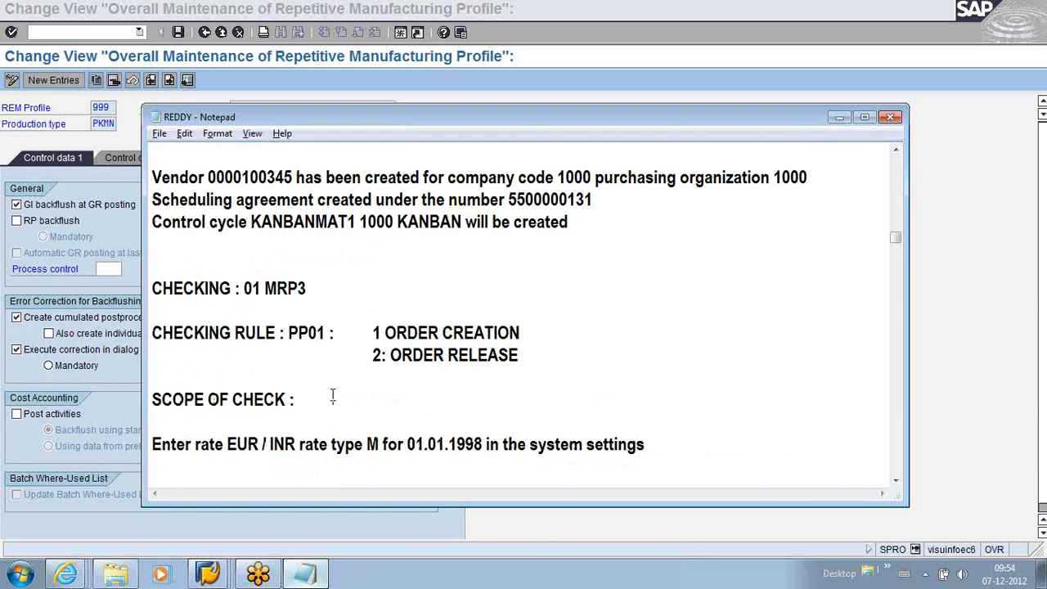
scroll(332, 397, down, 10)
scroll(332, 397, down, 10)
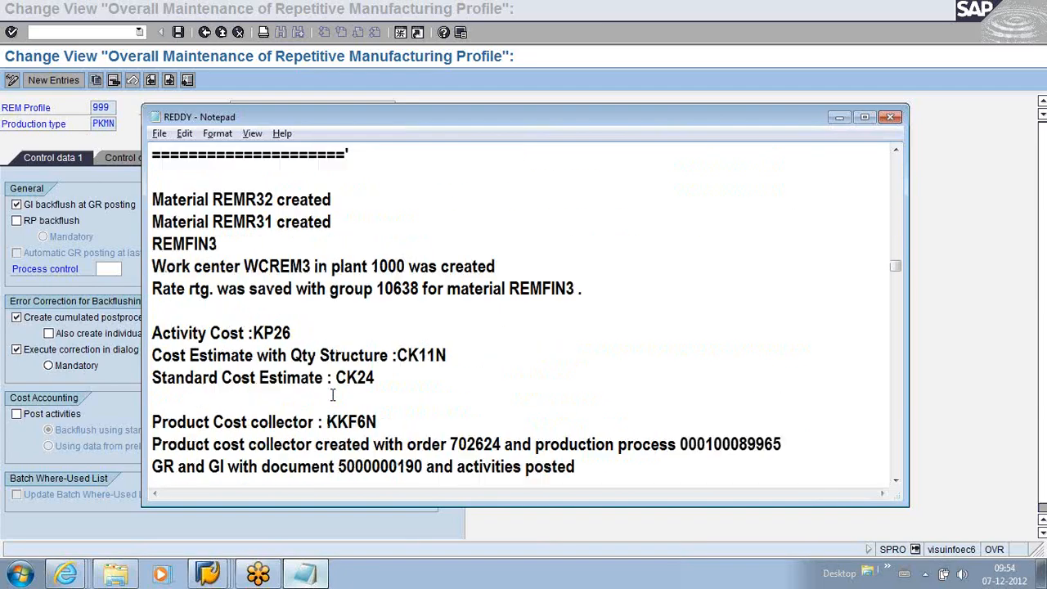
scroll(332, 397, down, 6)
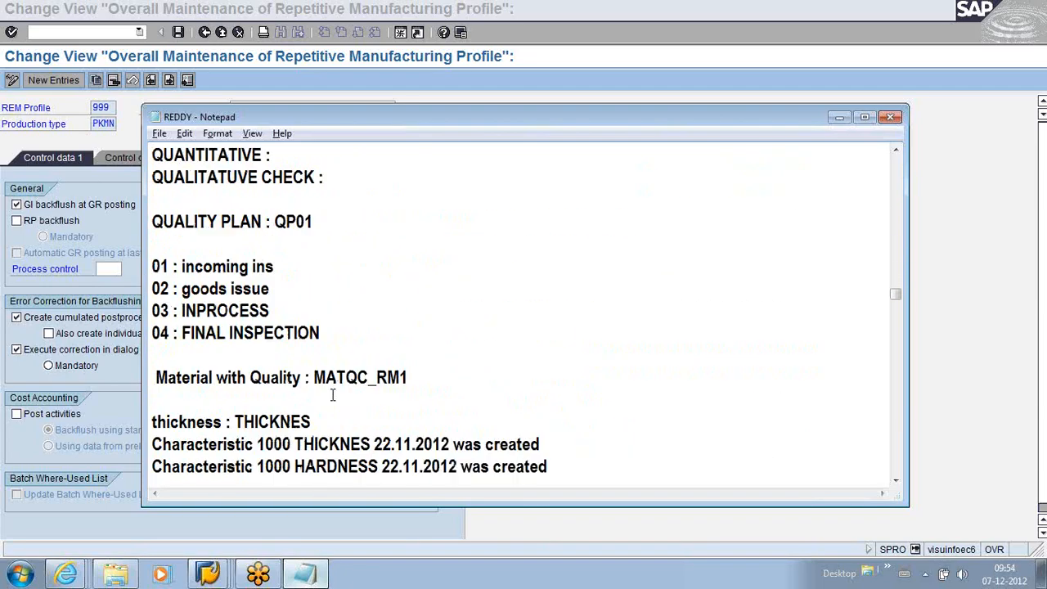
scroll(332, 397, down, 15)
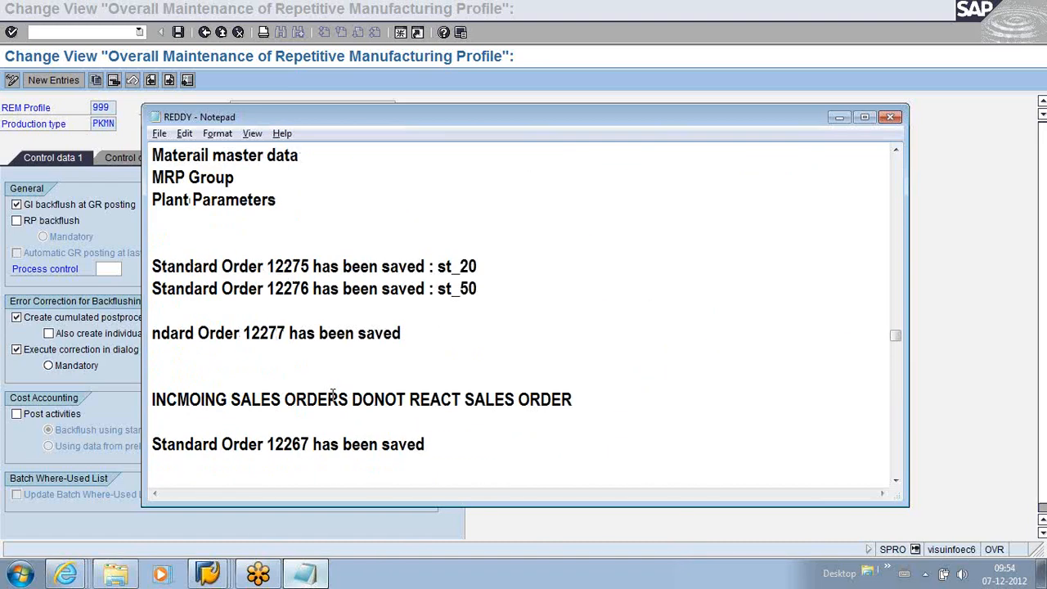
scroll(332, 397, down, 12)
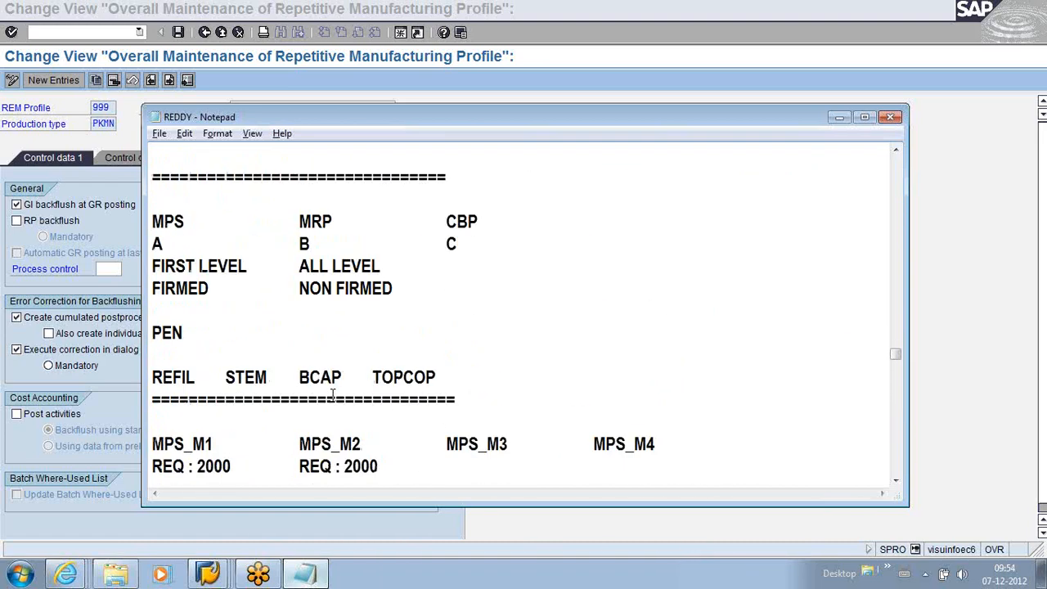
scroll(332, 397, down, 7)
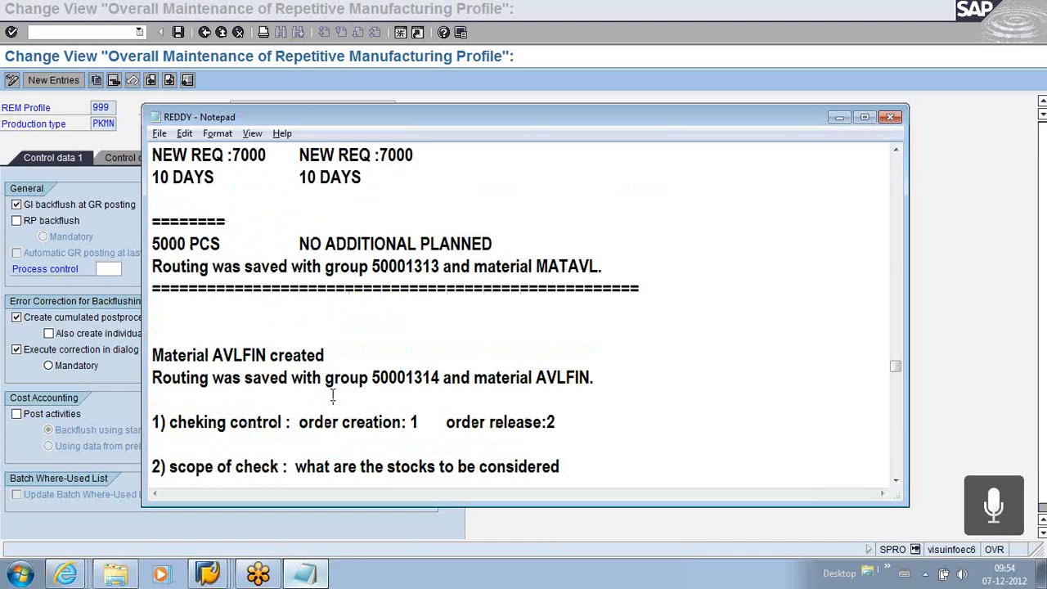
scroll(332, 397, up, 20)
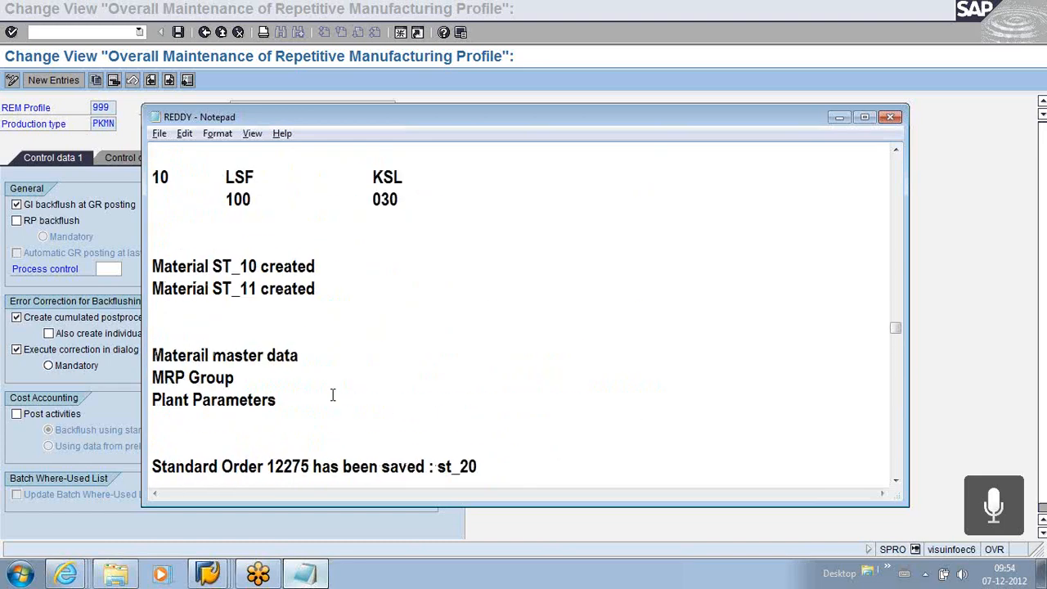
scroll(332, 395, up, 10)
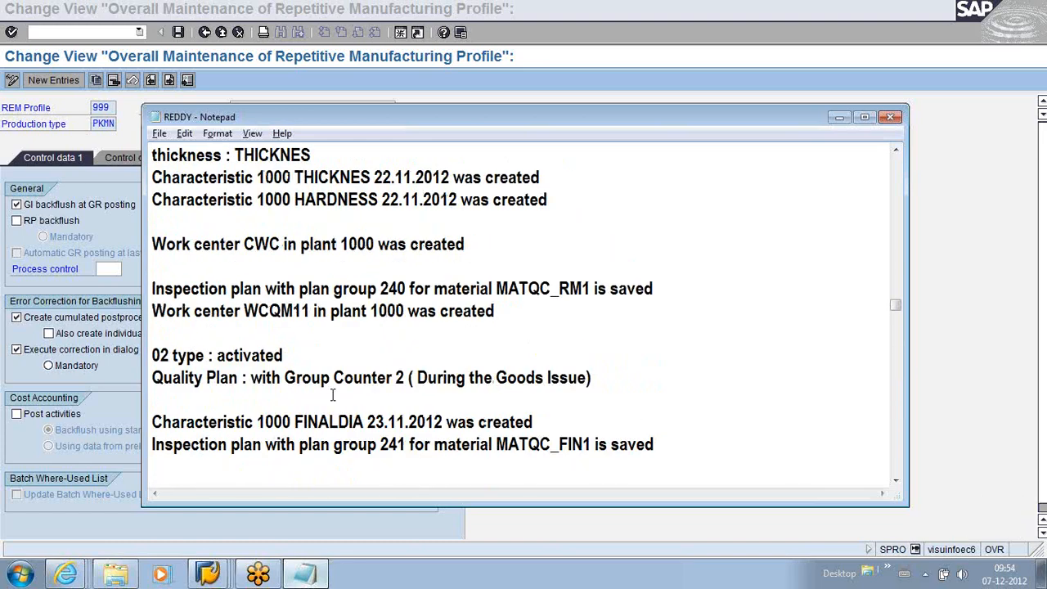
scroll(332, 395, up, 4)
scroll(332, 395, up, 8)
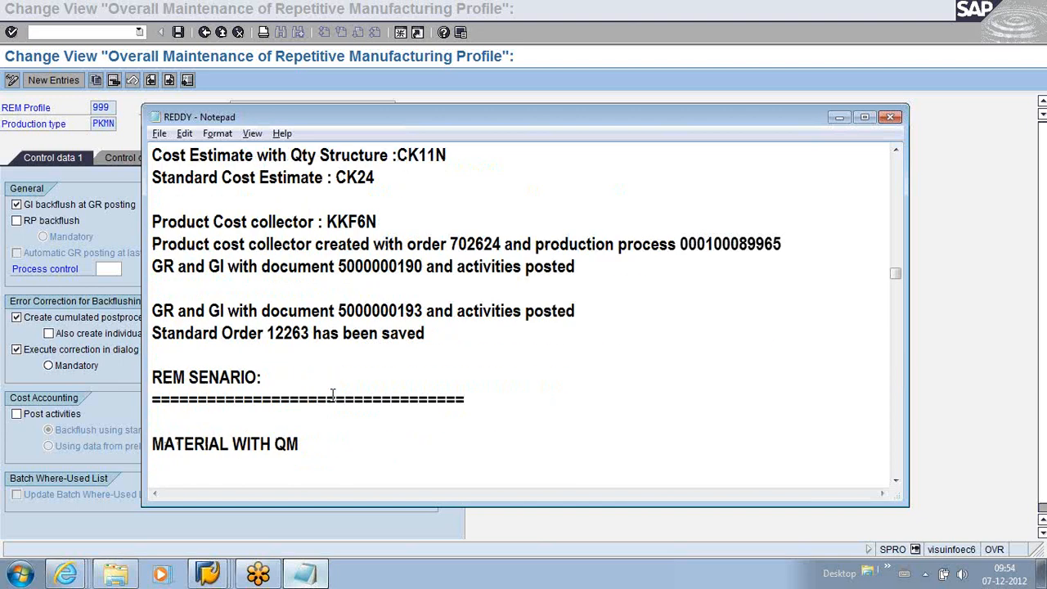
Maximize the notes and highlight the second "GR and GI with document" posting line above the REM SENARIO heading
drag(153, 310, 604, 307)
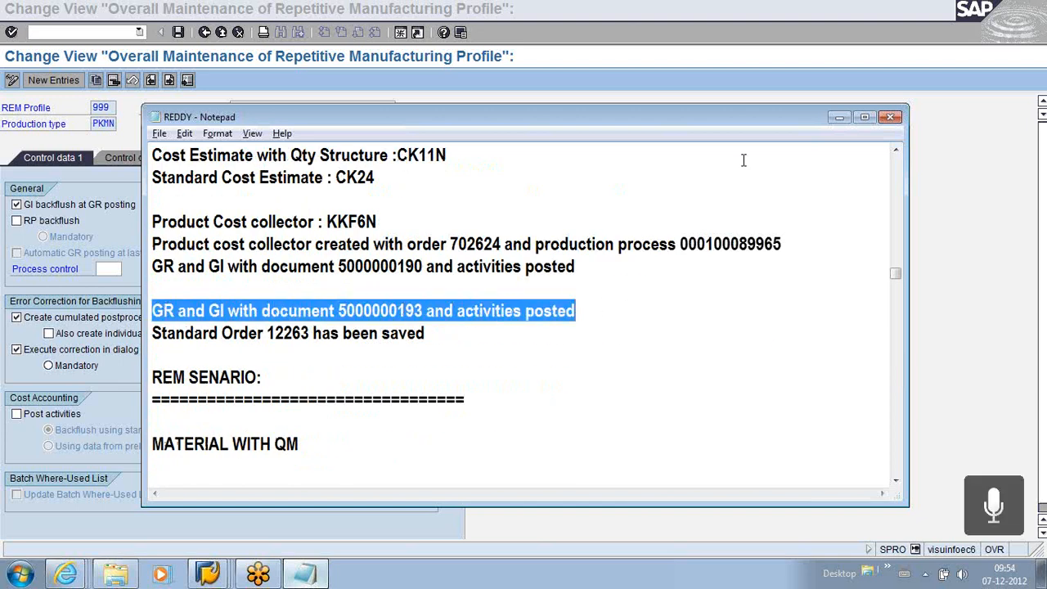
click(864, 119)
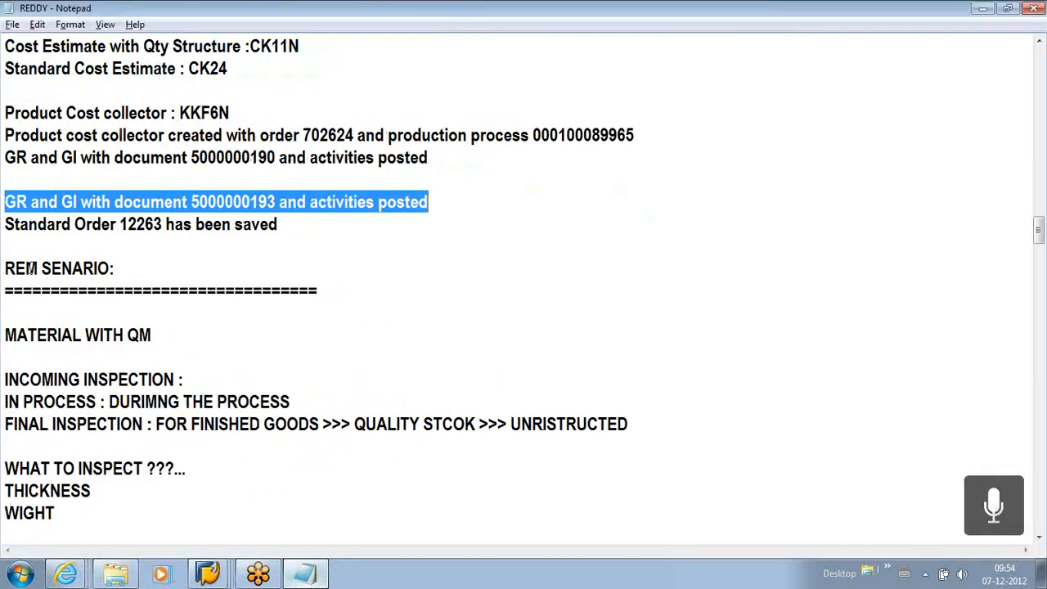
scroll(80, 270, up, 2)
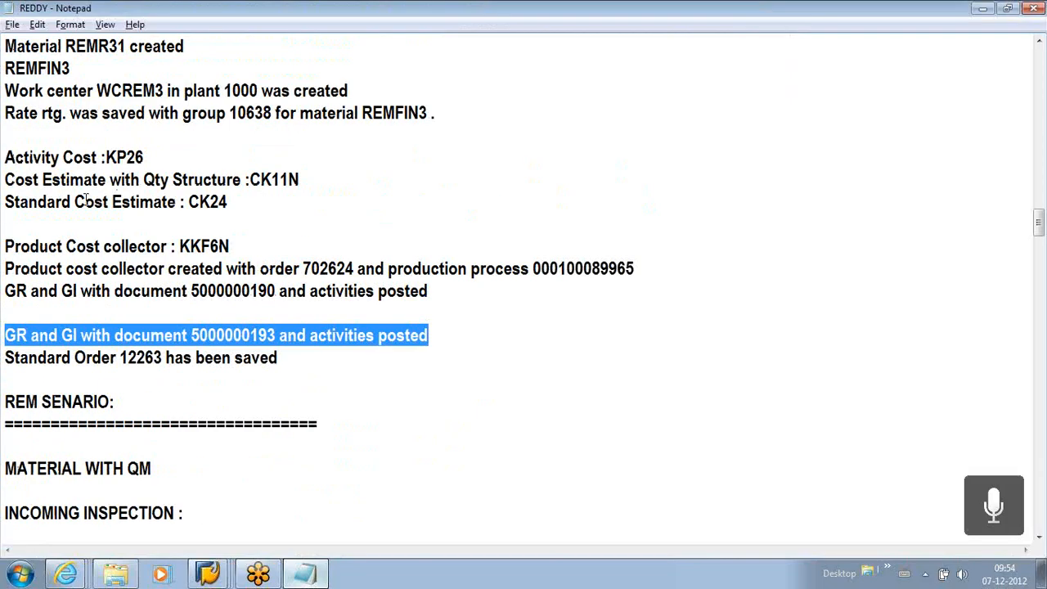
drag(65, 45, 161, 46)
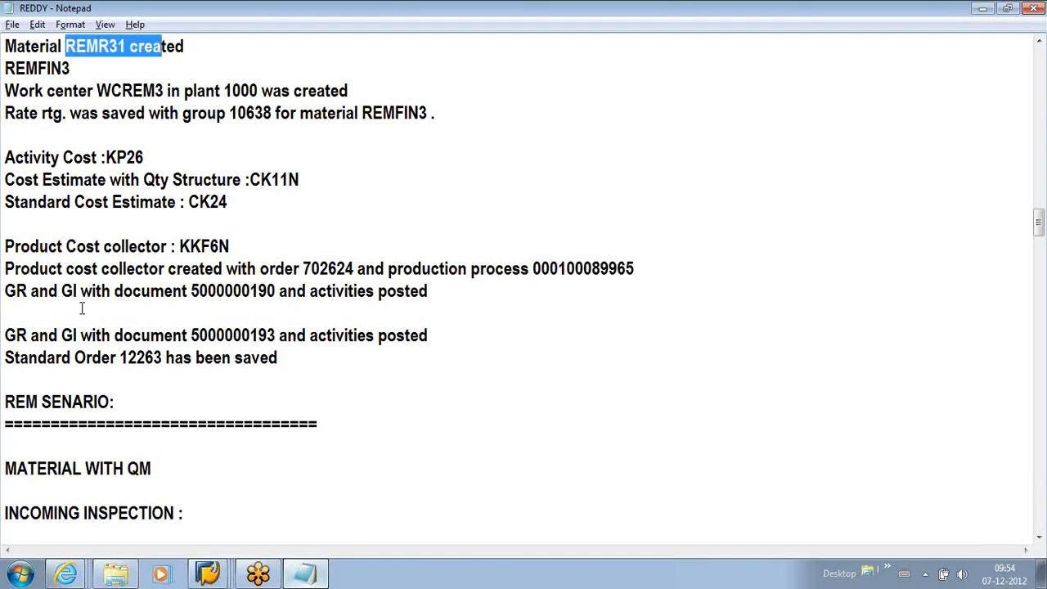
click(6, 335)
drag(6, 335, 430, 335)
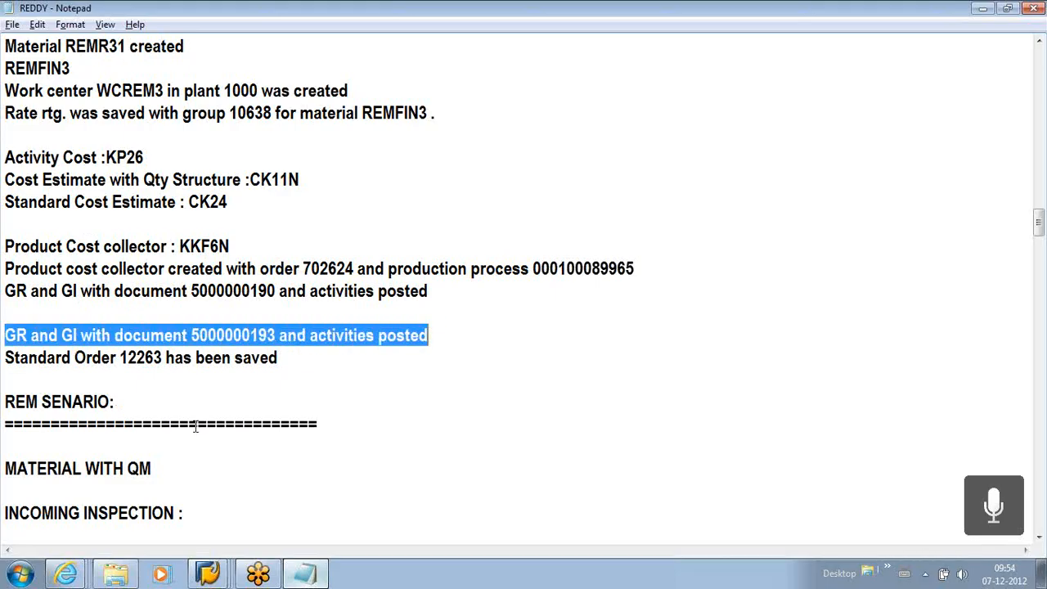
Switch back to SAP and compare the Control data 1 settings of profile 999 with the highlighted posting line in the notes
key(alt+Tab)
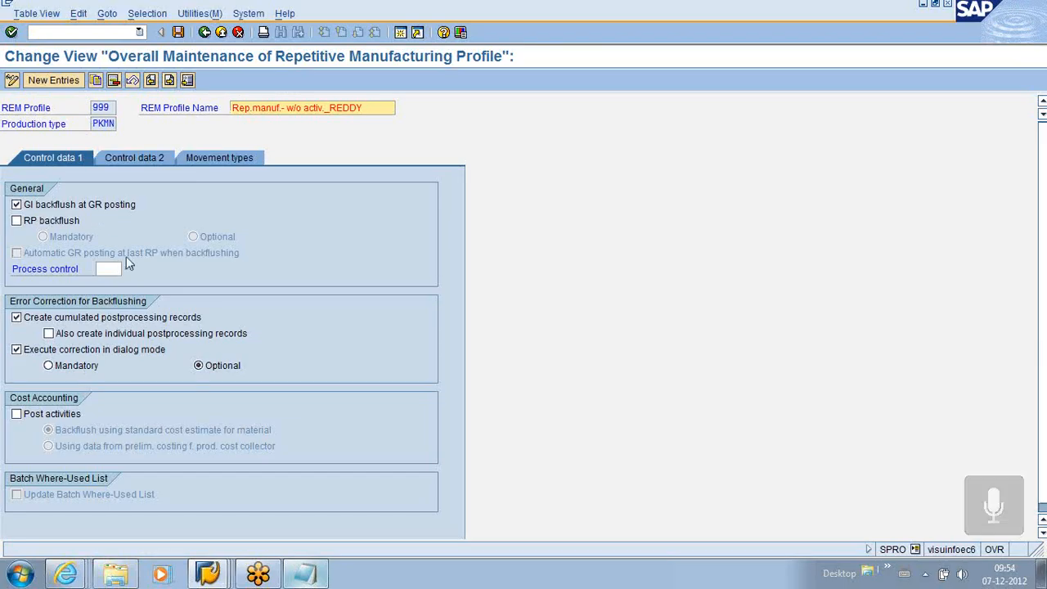
scroll(126, 256, down, 1)
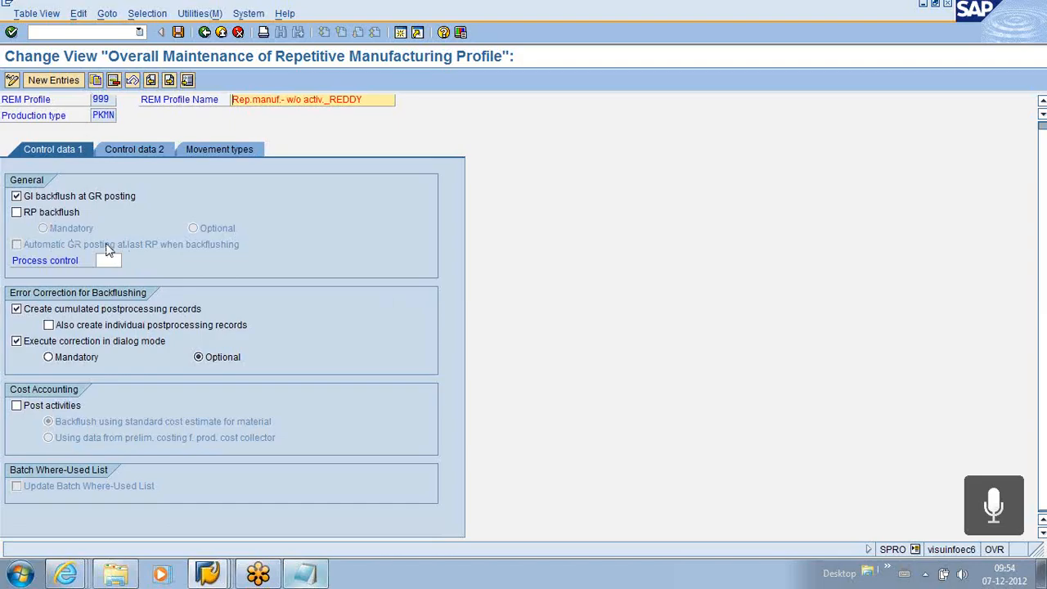
key(alt+Tab)
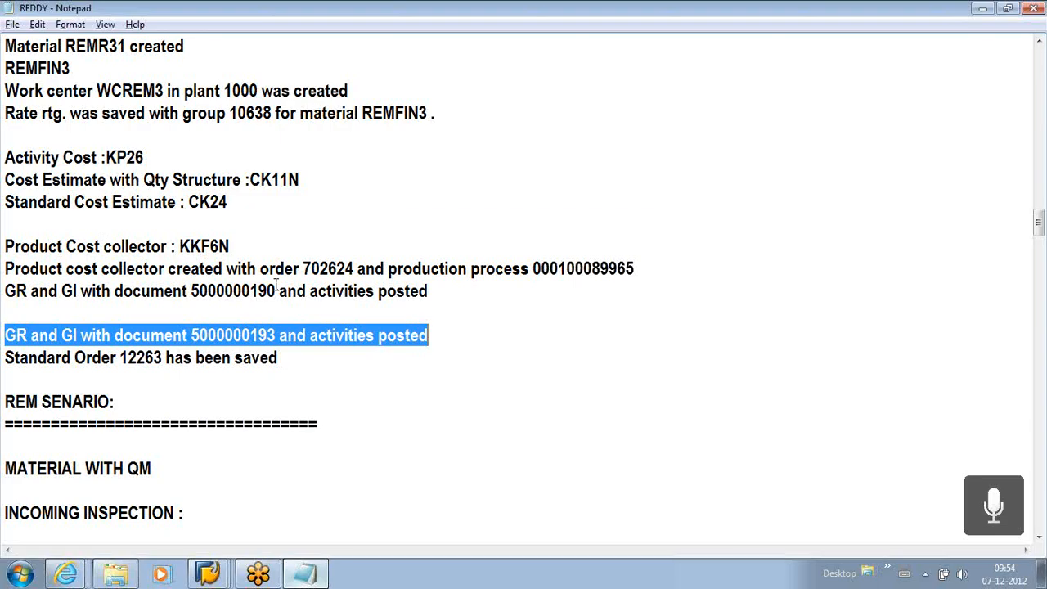
key(alt+Tab)
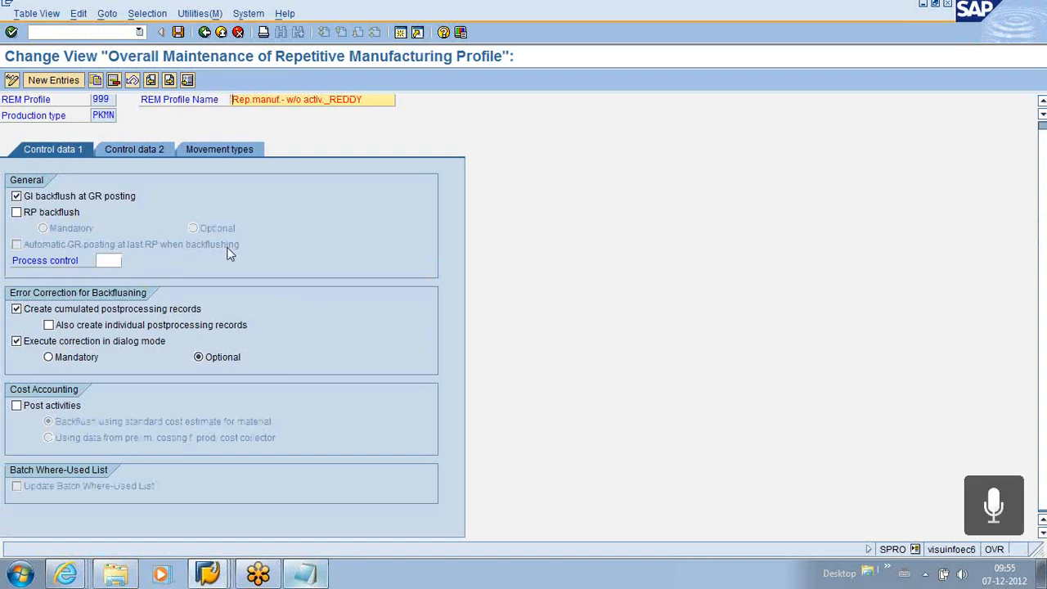
Return to the profile list, open repetitive manufacturing profile 0002 and review its Control data 1 backflush, error correction and cost accounting settings
click(205, 33)
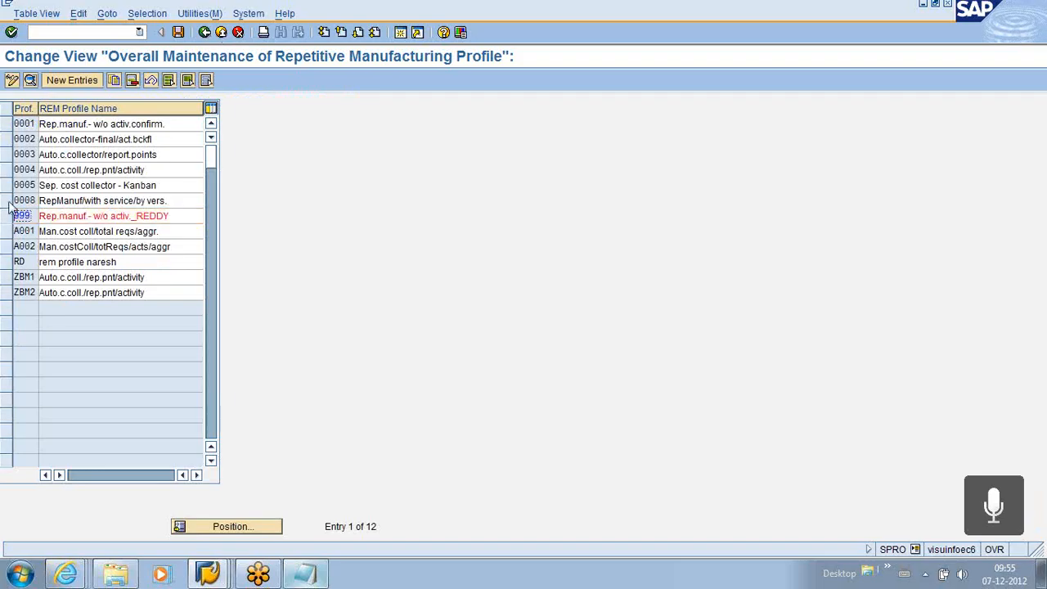
click(7, 140)
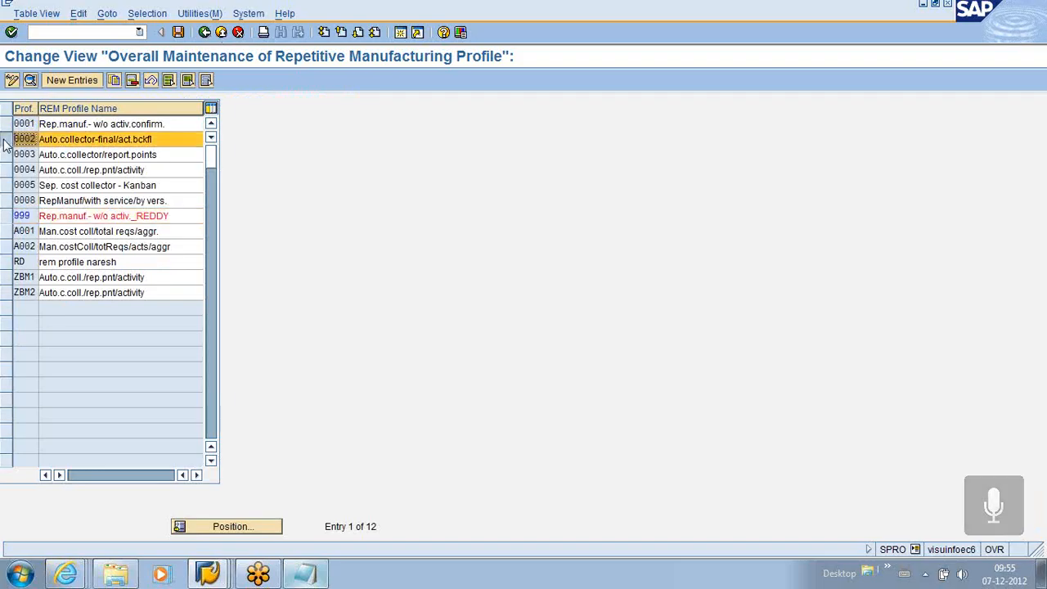
click(30, 81)
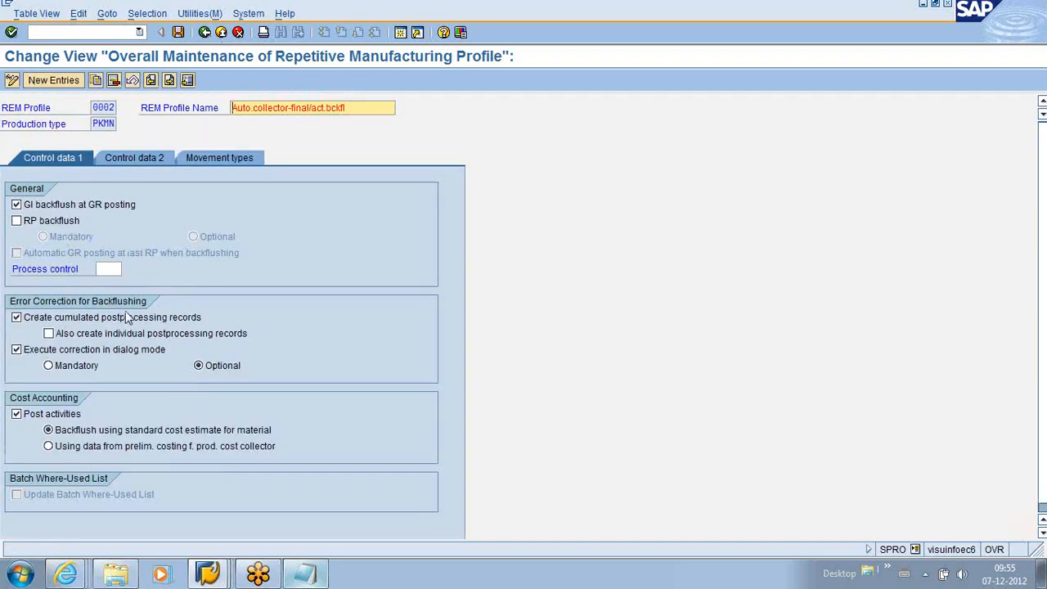
scroll(127, 317, down, 1)
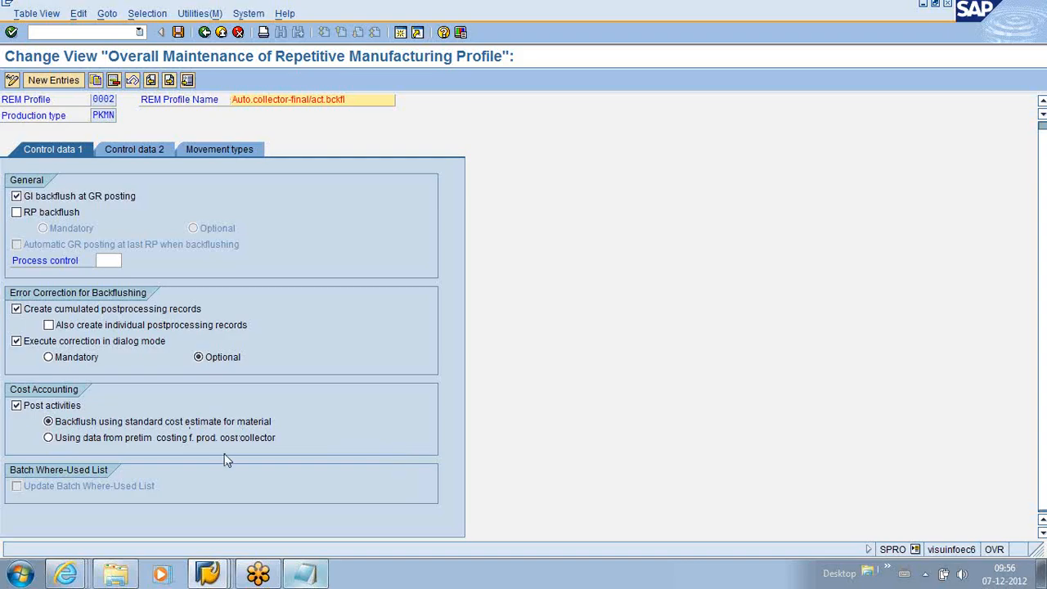
scroll(227, 456, up, 1)
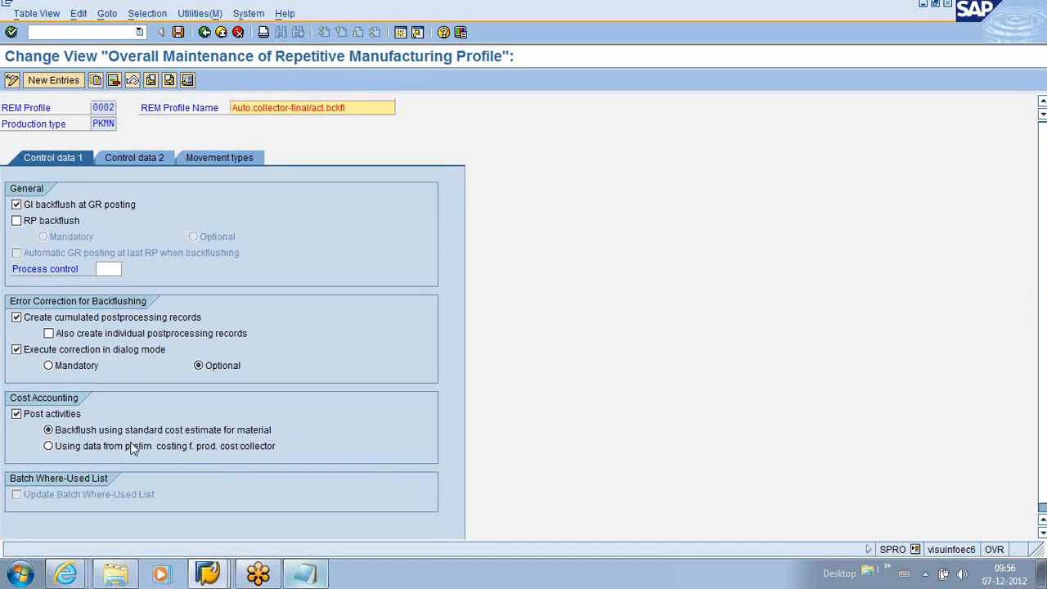
Review the Control data 2 settings of profile 0002, including the reduction period, firming logic and planned order creation when reversing
click(145, 157)
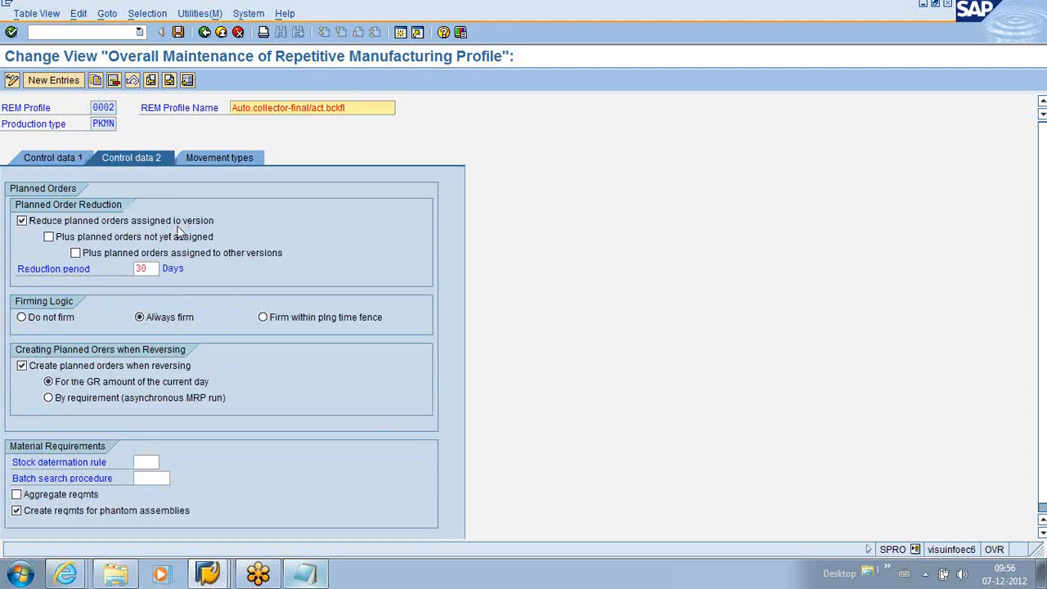
drag(154, 269, 131, 270)
click(131, 270)
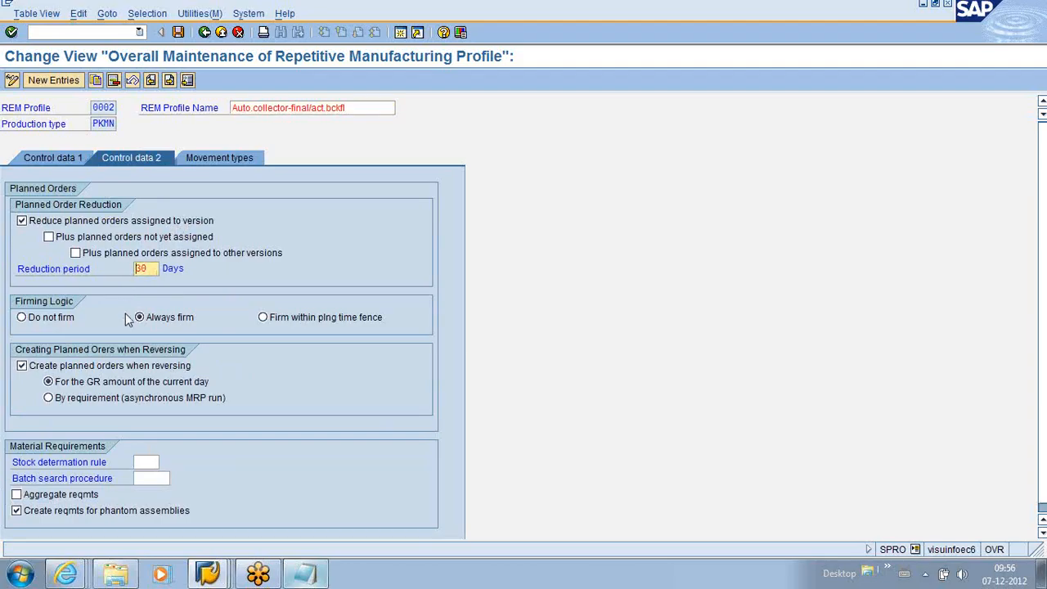
scroll(87, 331, down, 1)
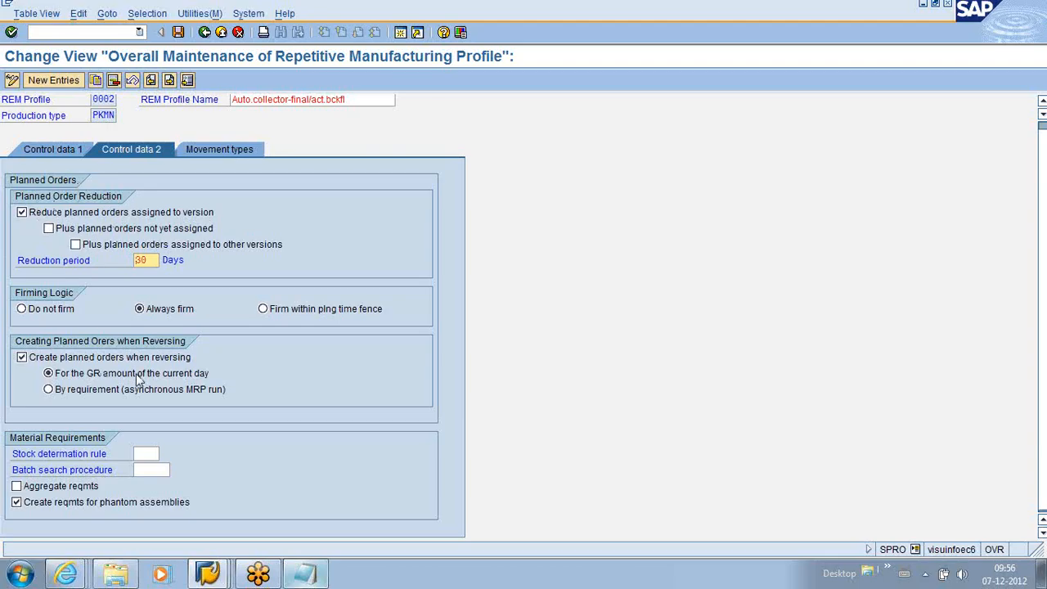
Switch to the display of material REMFIN3, check its production version overview, and return to the repetitive manufacturing profile window
click(208, 573)
click(156, 490)
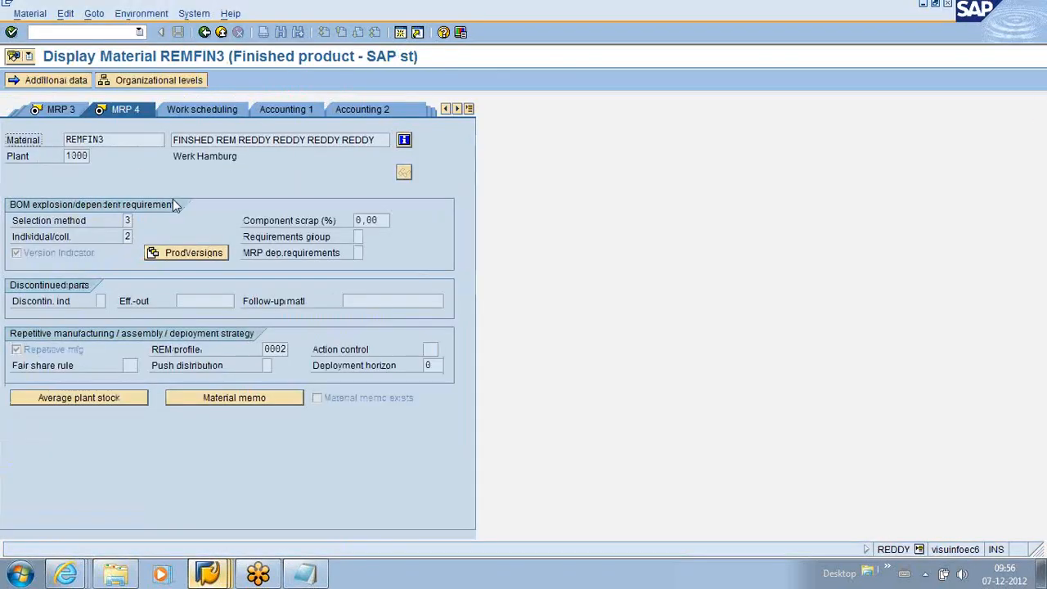
click(181, 252)
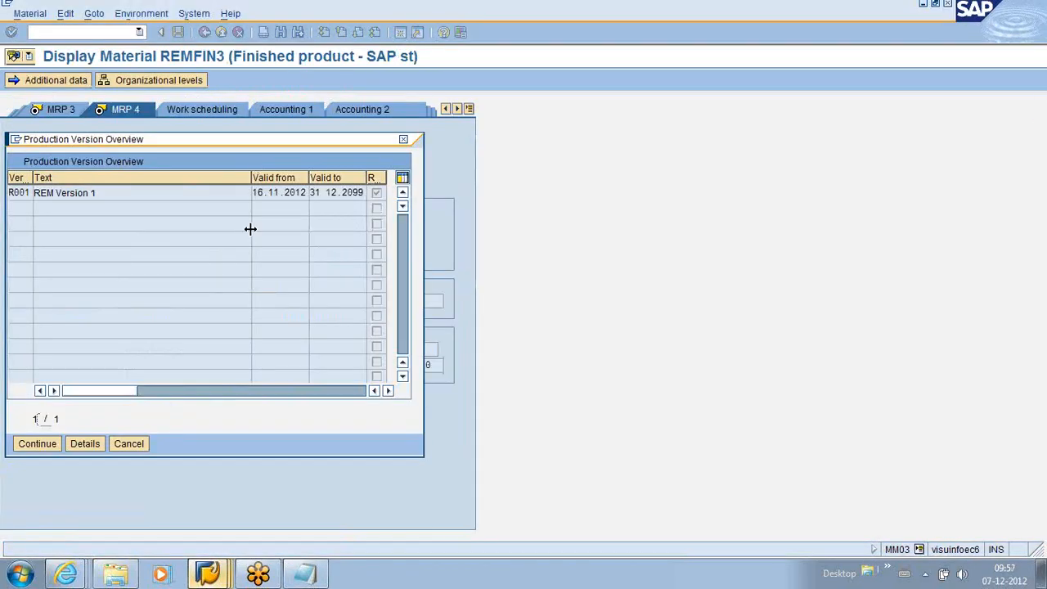
click(403, 140)
click(207, 572)
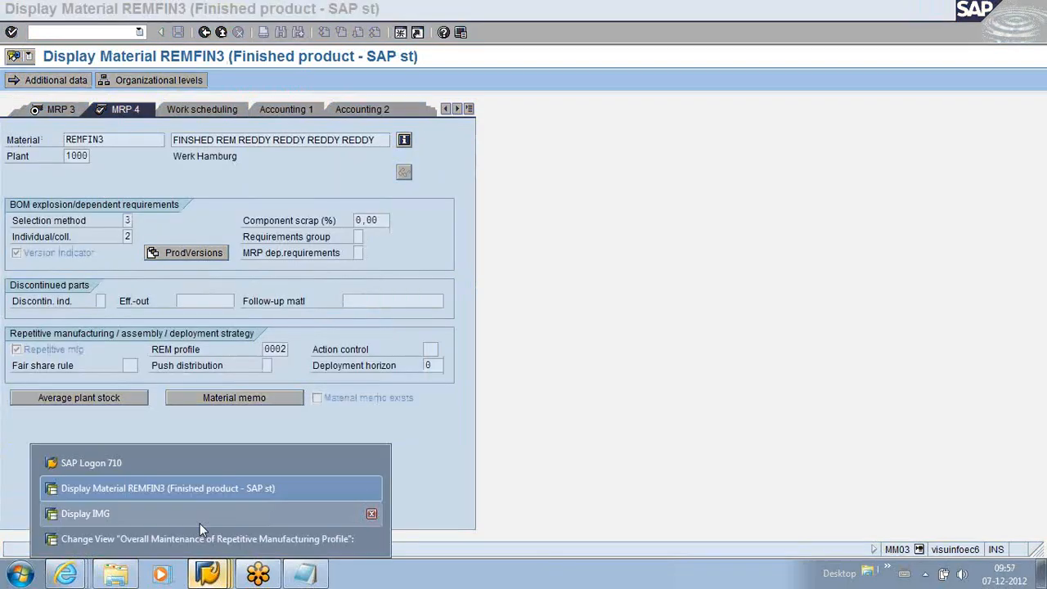
click(151, 537)
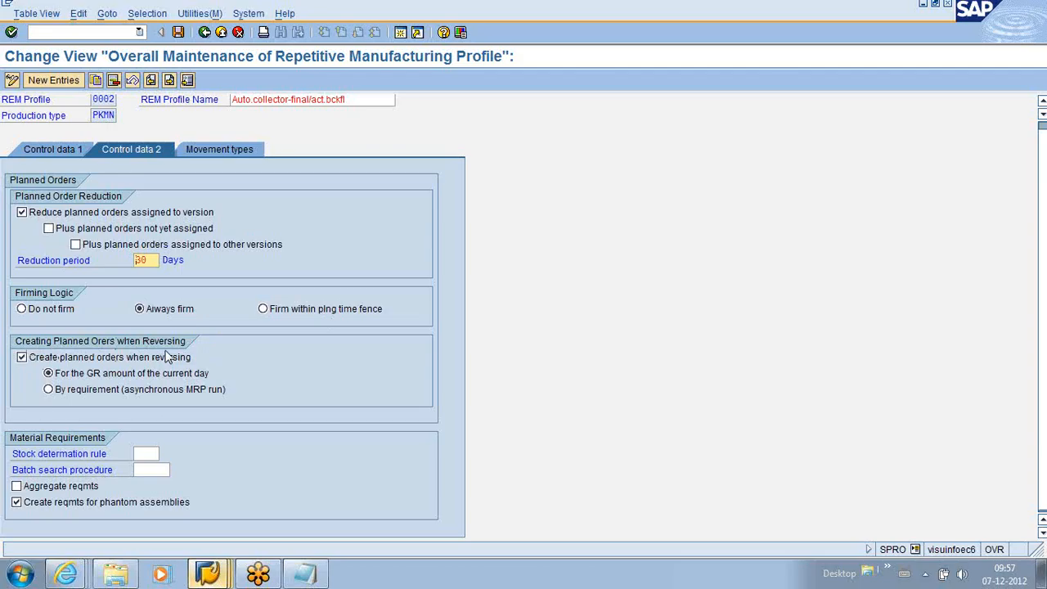
Switch to the Notepad notes, look through the REMFIN3 costing and posting entries, and switch back to SAP
click(305, 572)
scroll(160, 400, down, 3)
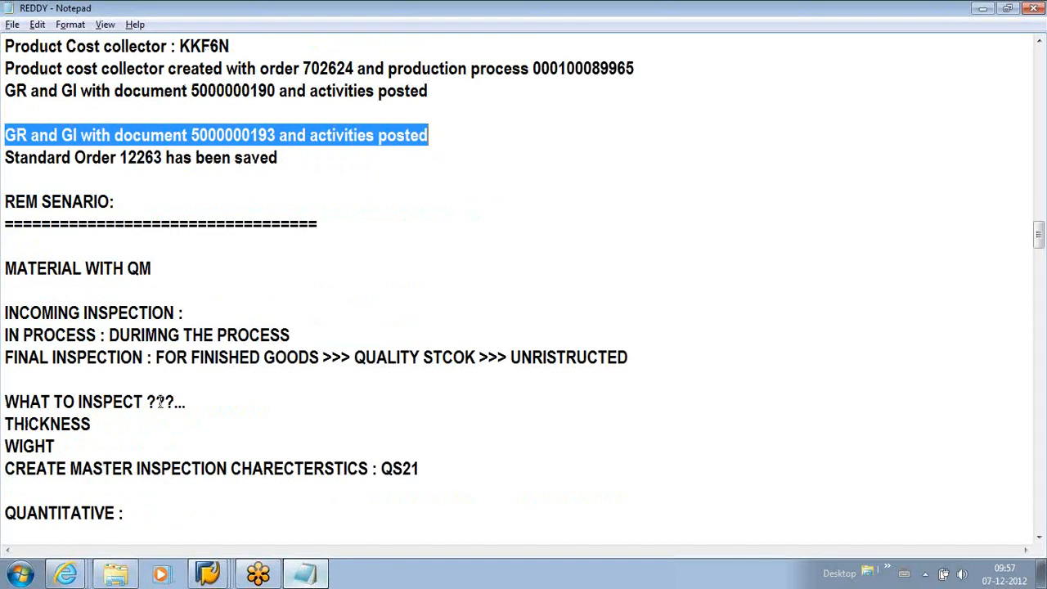
scroll(159, 401, up, 6)
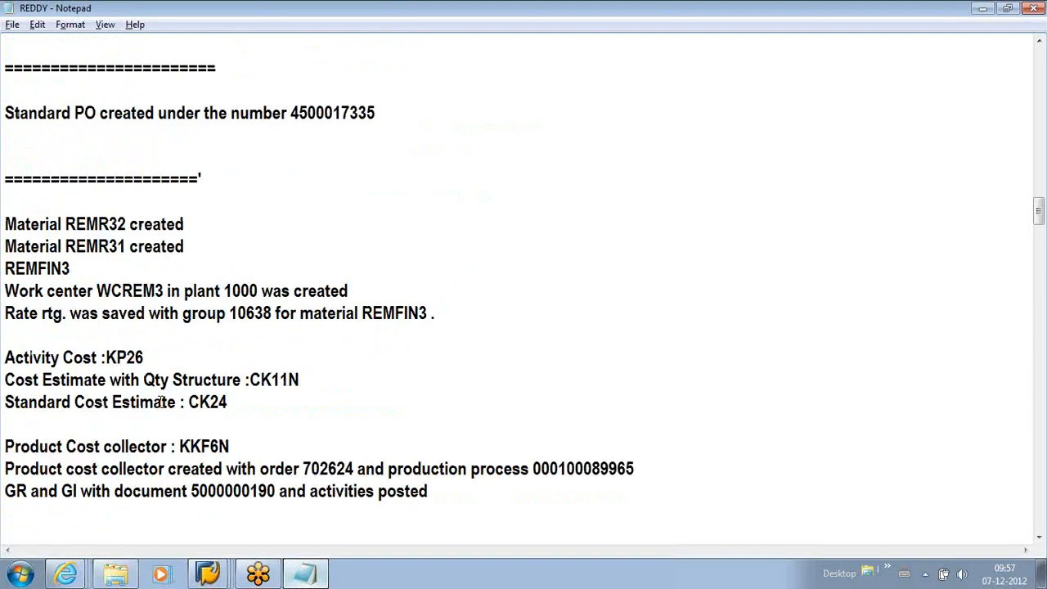
key(alt+Tab)
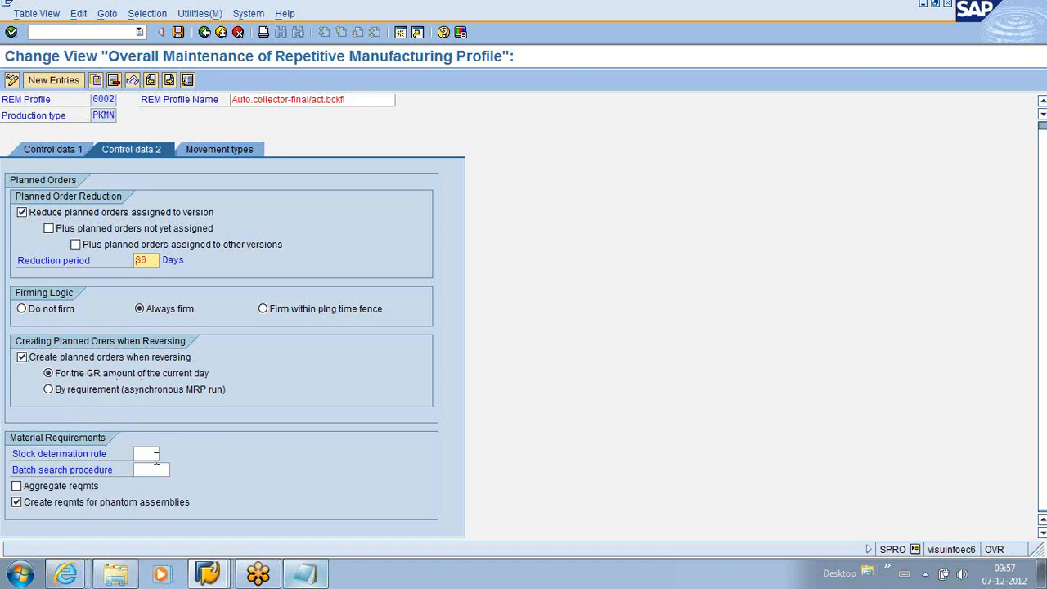
Examine the Control data 1 and Movement types settings of profile 0002 and compare them with its Control data 2 planned order settings
click(57, 151)
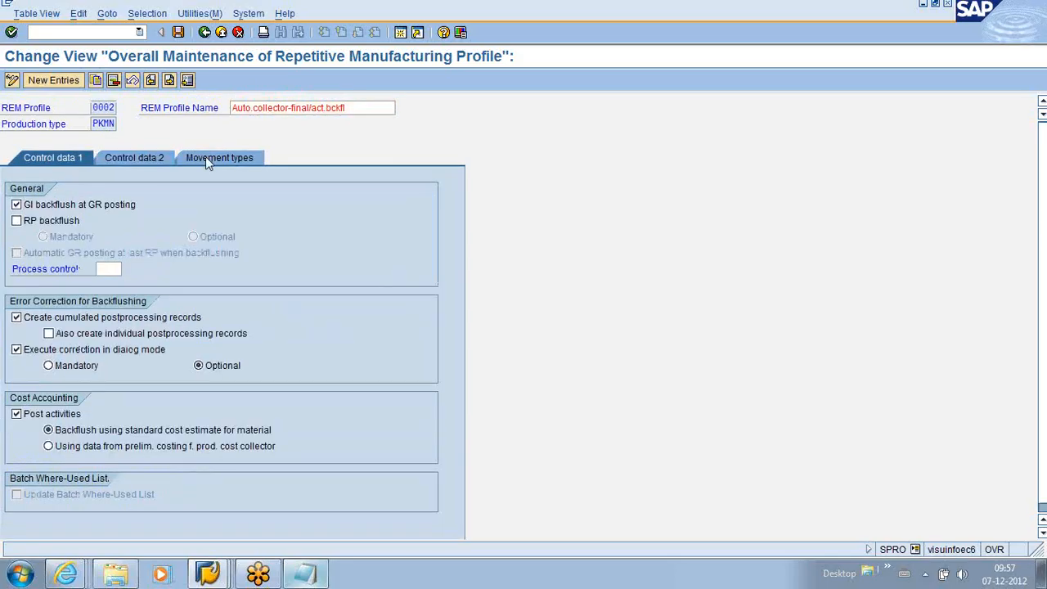
click(206, 156)
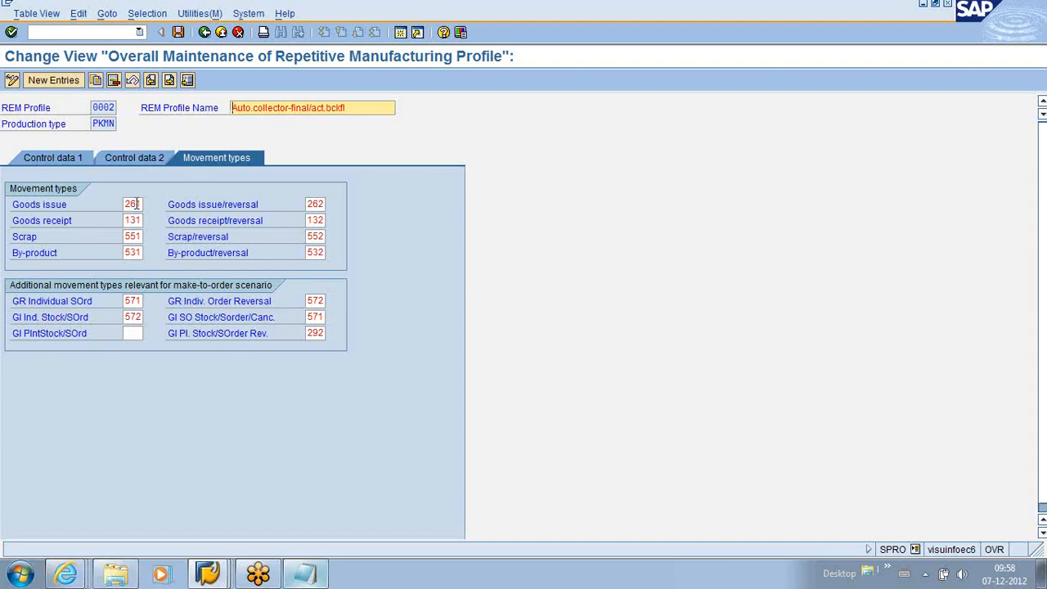
click(121, 161)
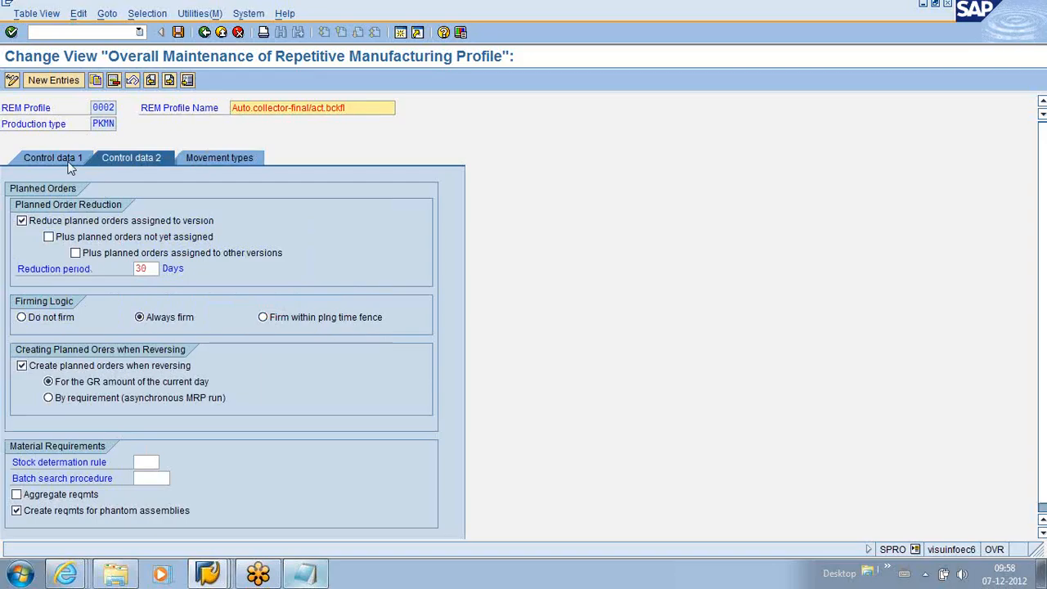
click(69, 163)
click(113, 160)
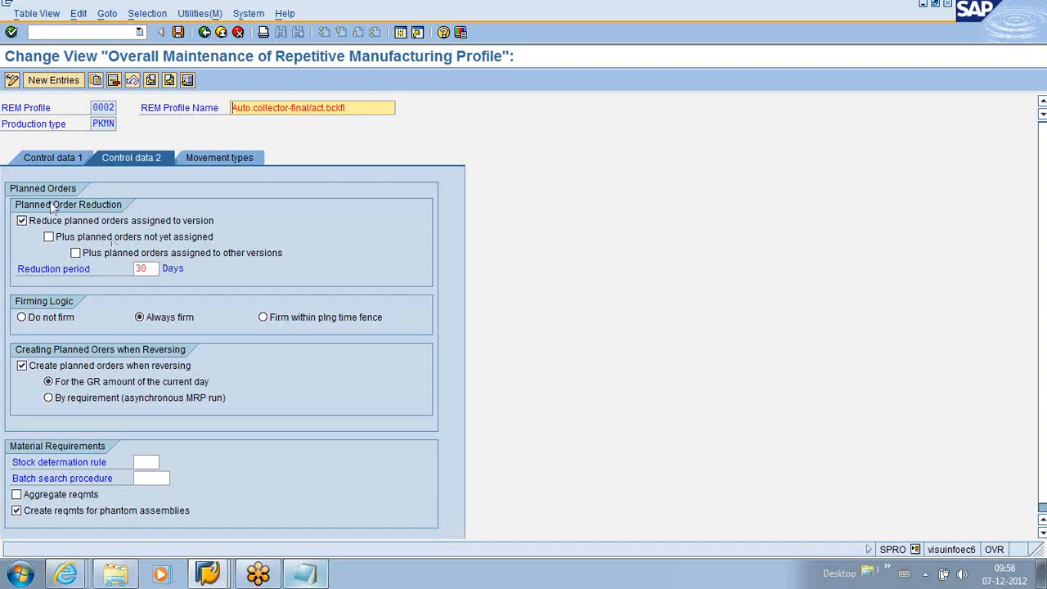
click(50, 163)
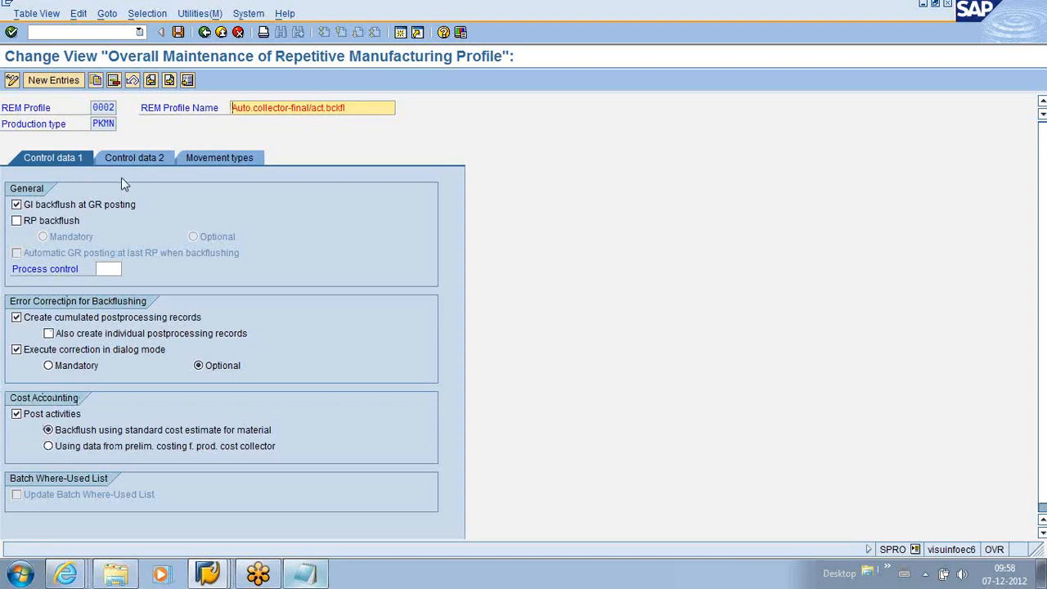
click(128, 158)
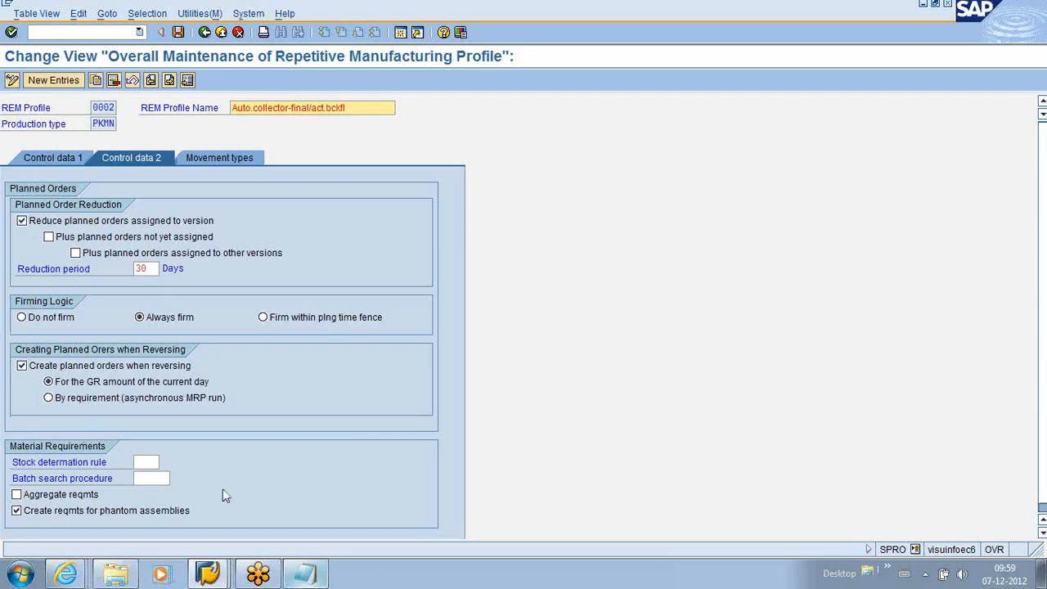
Go through Control data 1, Control data 2 and Movement types of profile 0002 again as a recap, ending on Control data 1
click(205, 32)
click(60, 160)
click(128, 158)
click(223, 157)
click(57, 160)
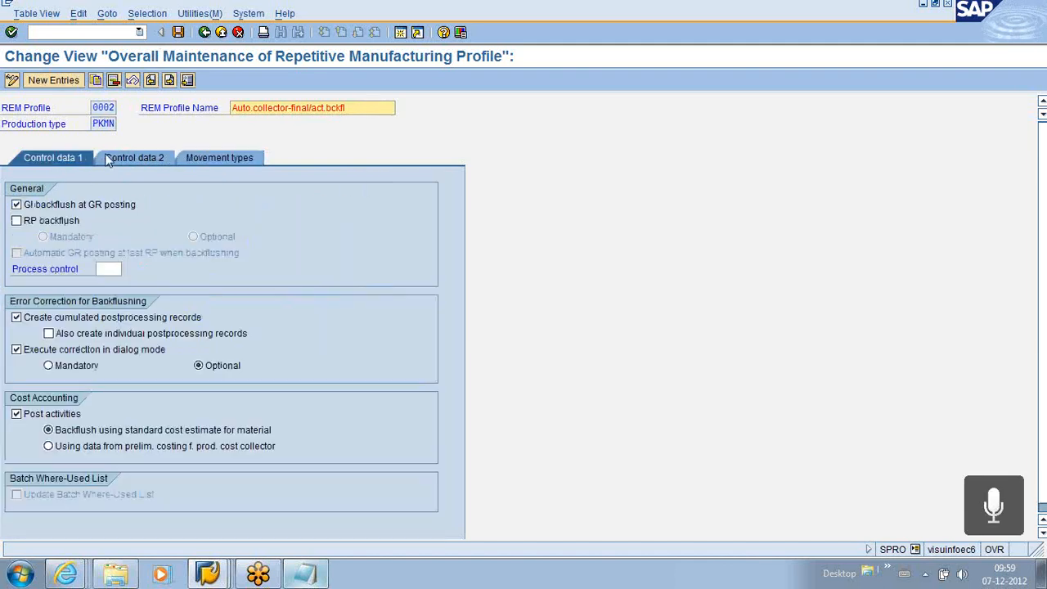
click(119, 157)
click(228, 159)
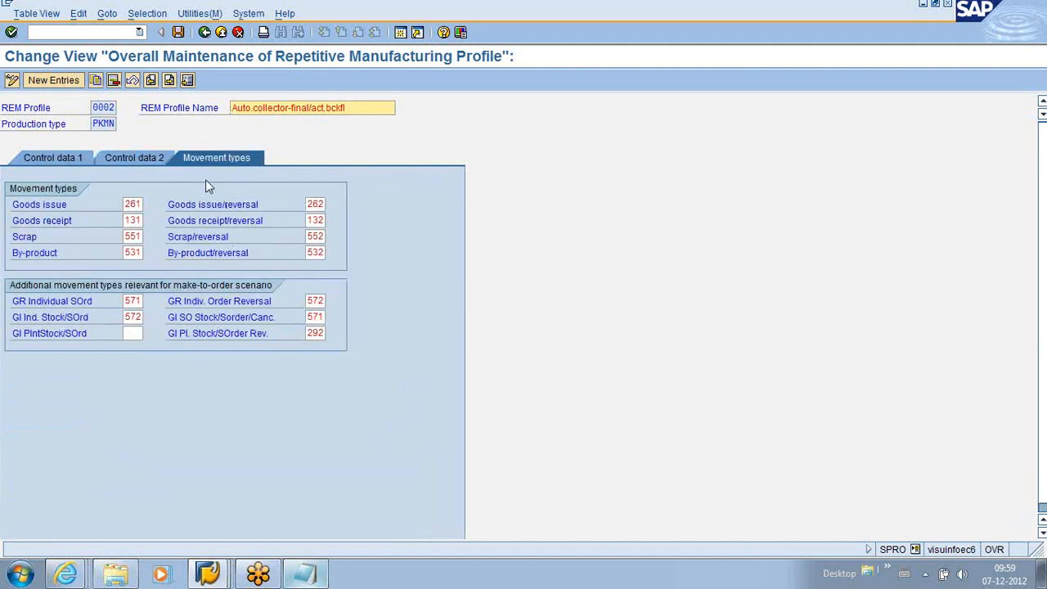
click(141, 160)
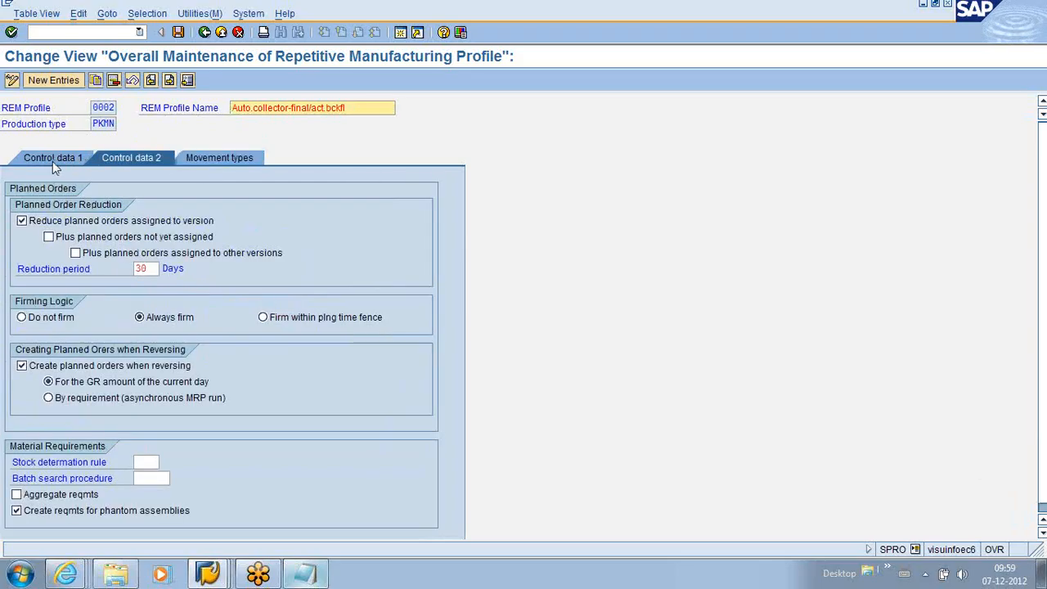
click(52, 159)
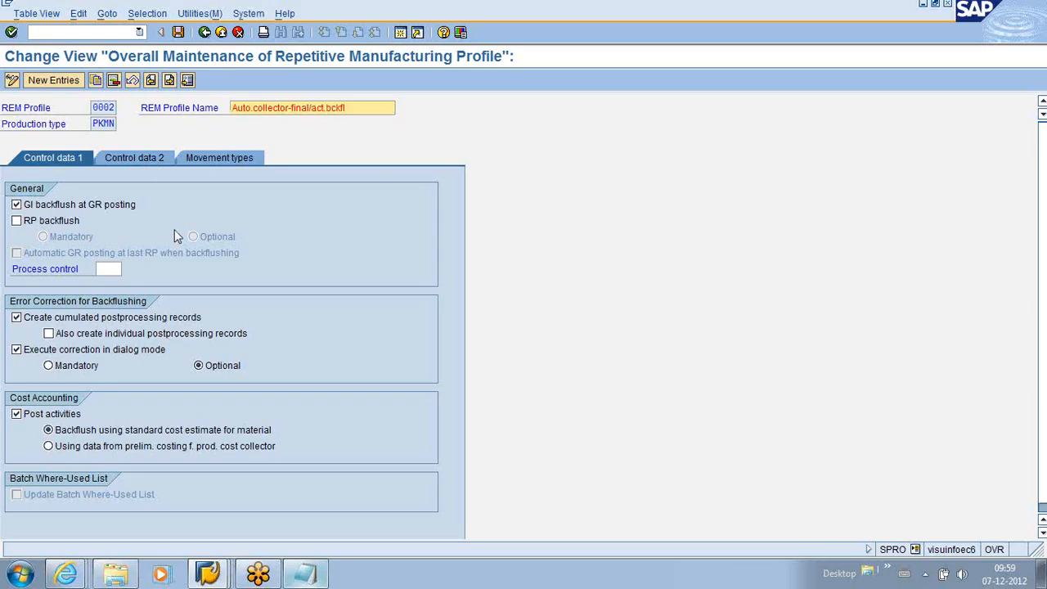
Leave the profile maintenance for the IMG structure and expand Planning and its Planning Table node under Repetitive Manufacturing
click(206, 32)
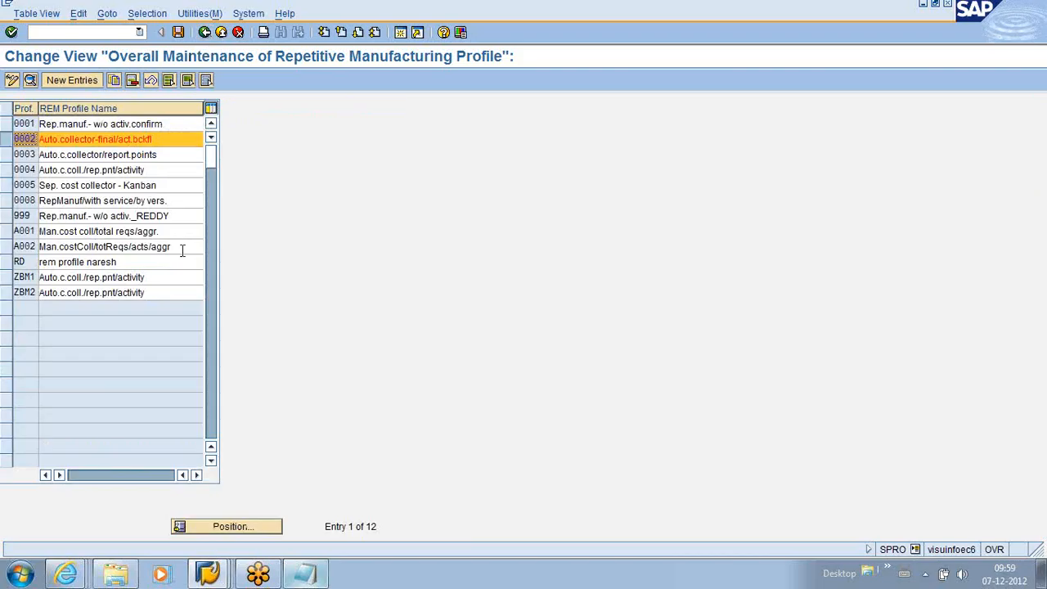
click(205, 32)
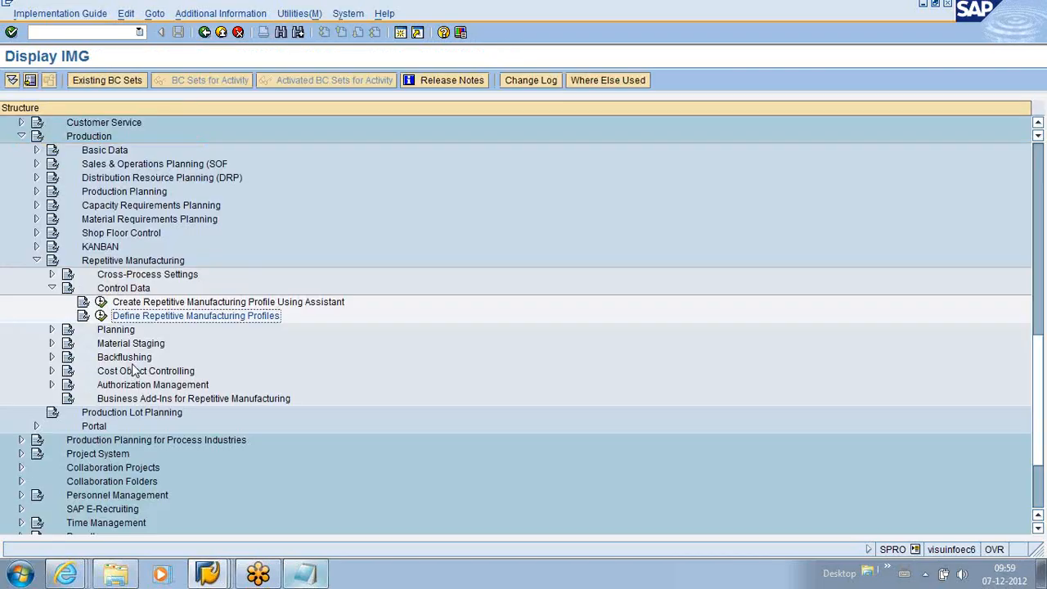
scroll(131, 371, down, 1)
click(52, 288)
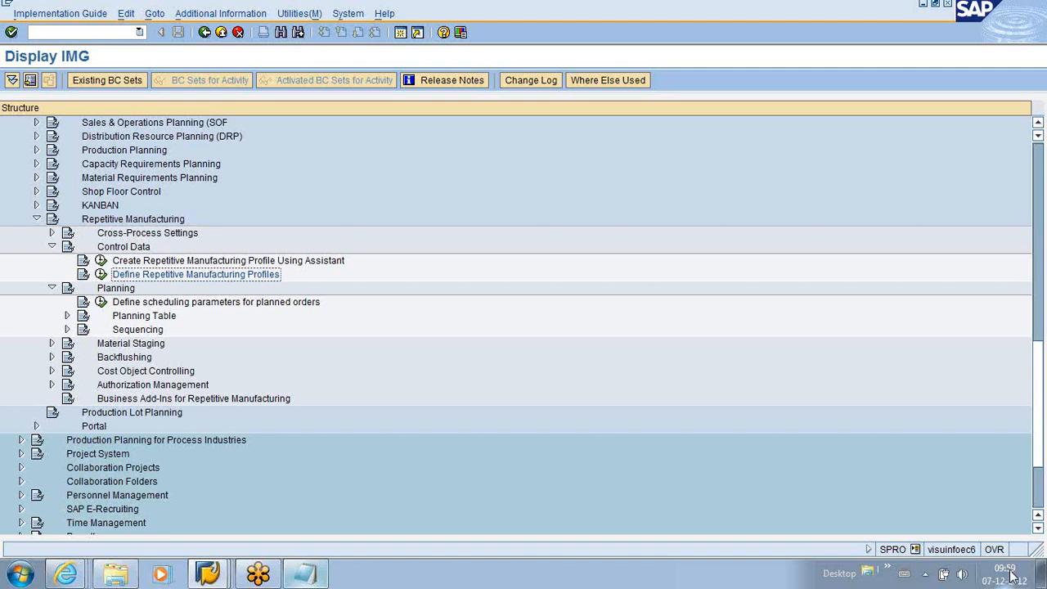
mouse_move(1012, 575)
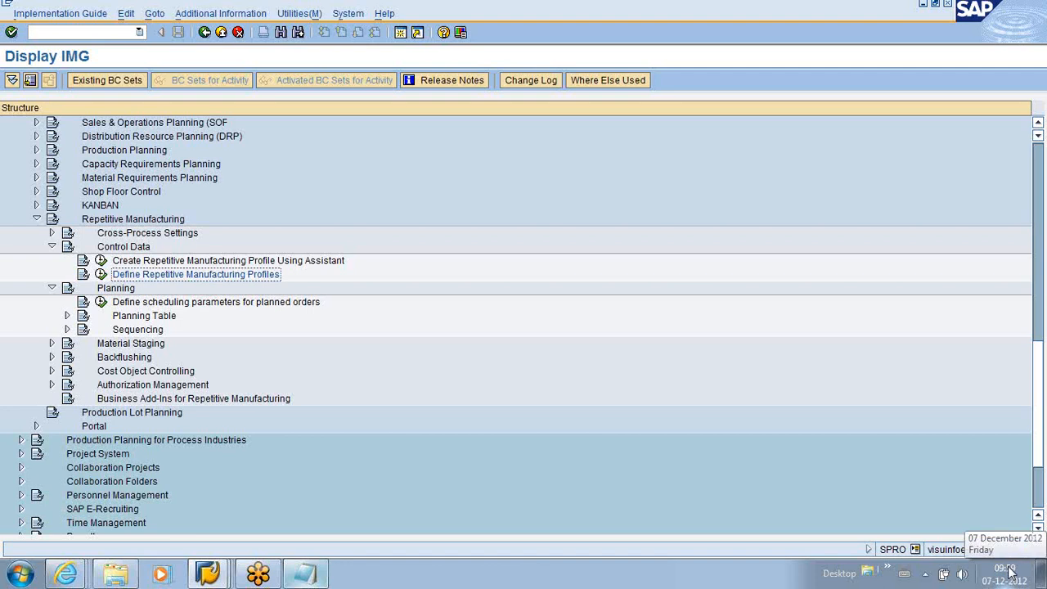
click(67, 318)
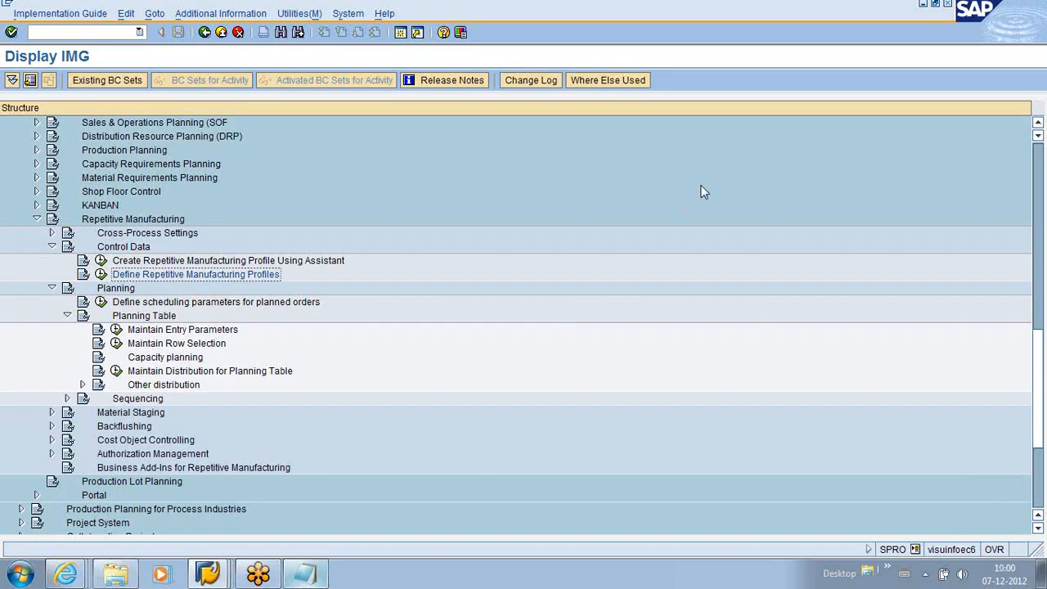
click(1038, 21)
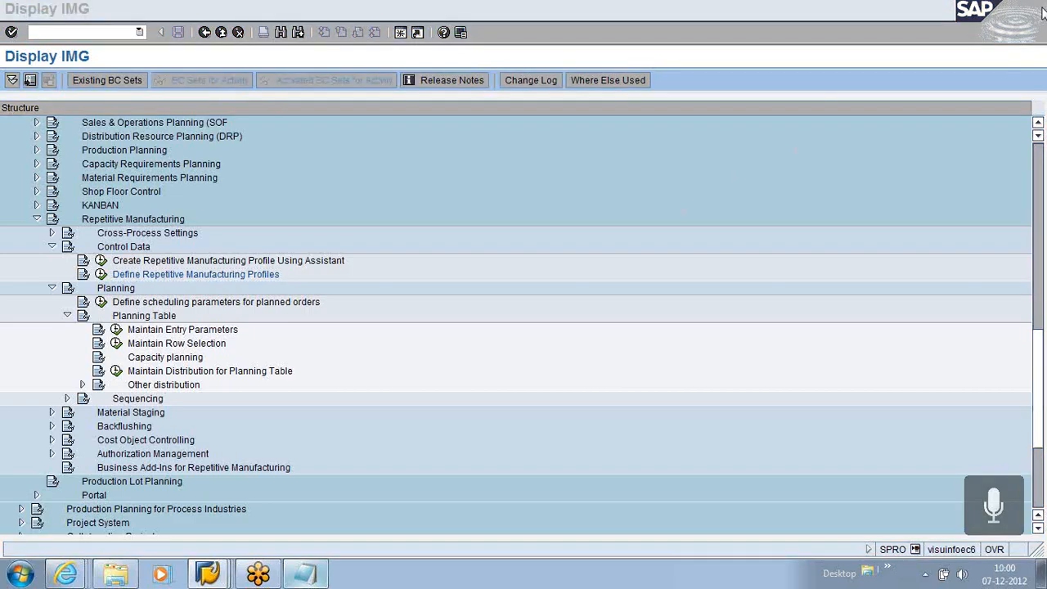